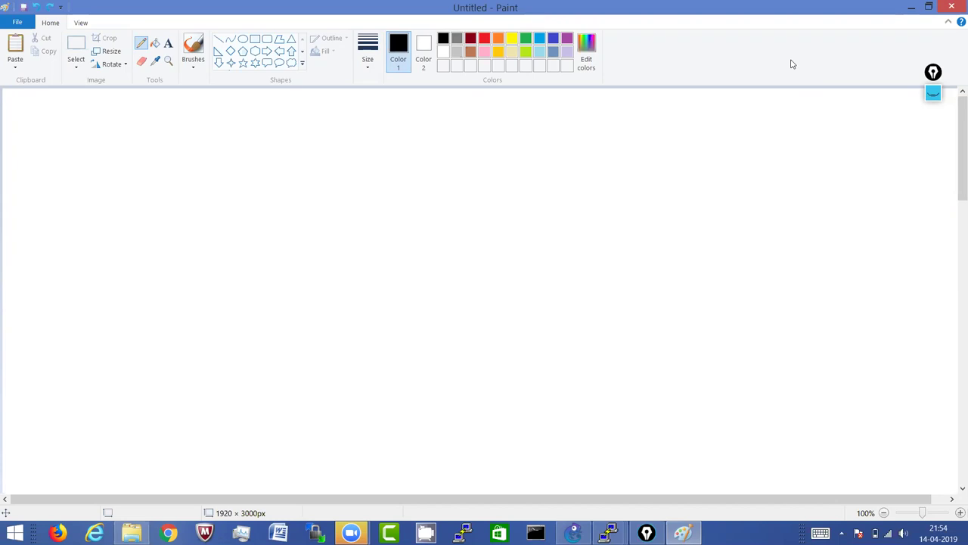
left_click(574, 533)
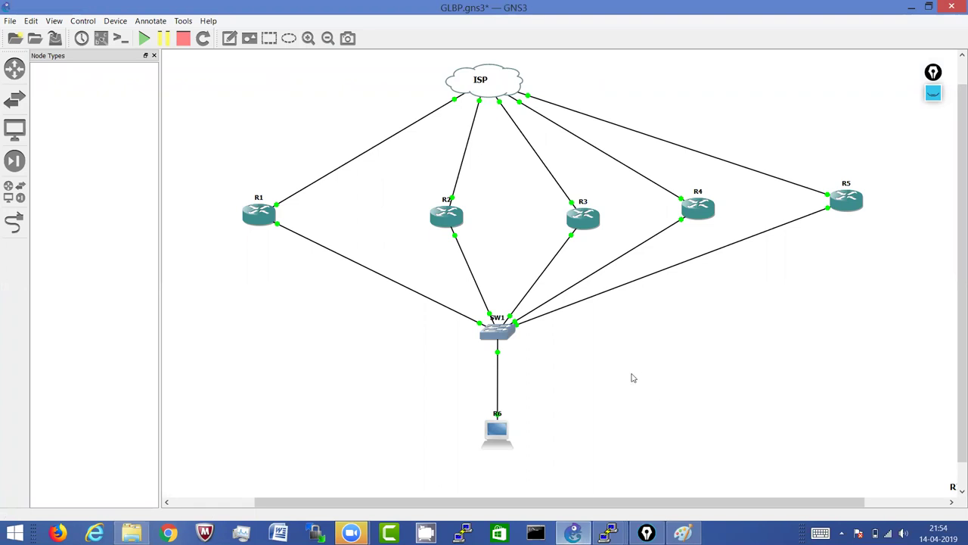
mouse_move(574, 532)
left_click(683, 533)
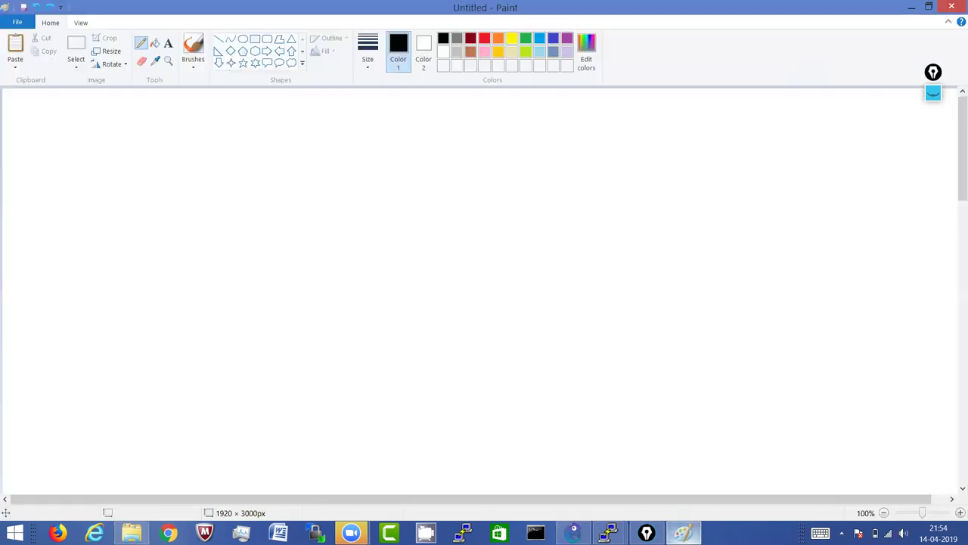
key("ctrl+v")
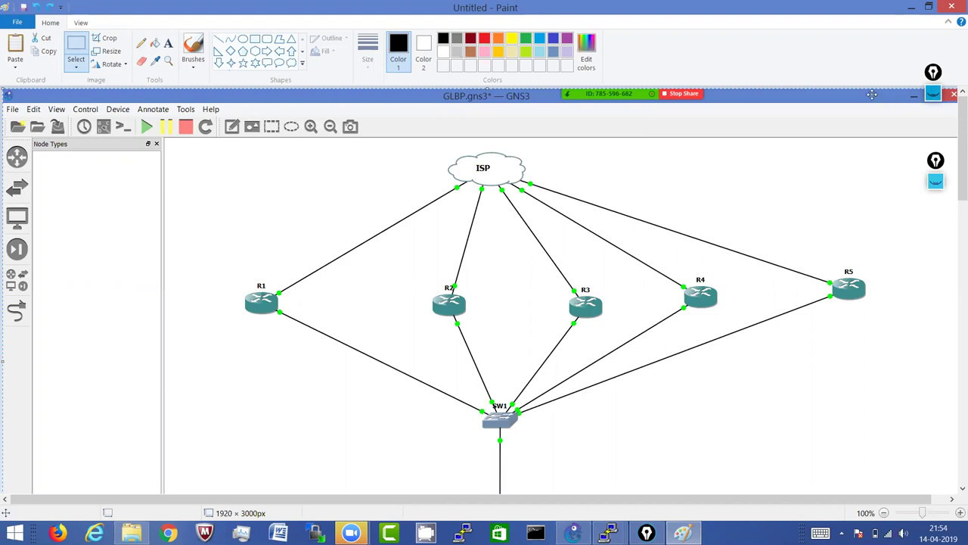
left_click_drag(842, 101, 793, 102)
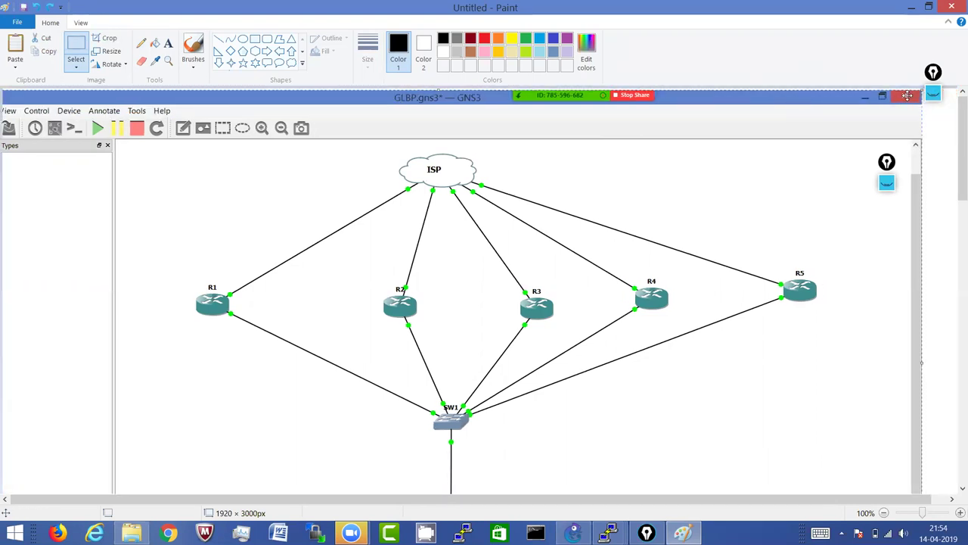
key("Delete")
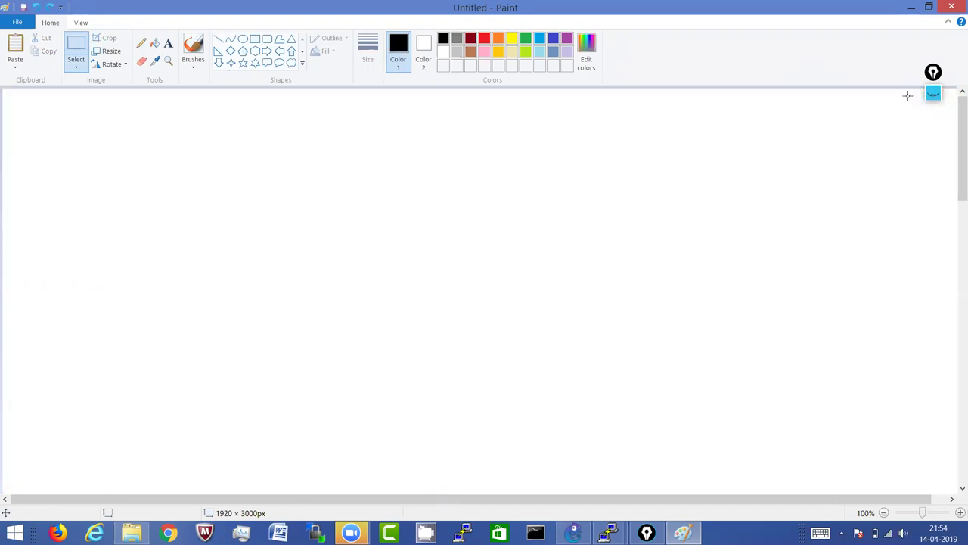
Step: Switch to GNS3 and show the interface labels on all links of the GLBP topology
left_click(924, 8)
left_click(903, 10)
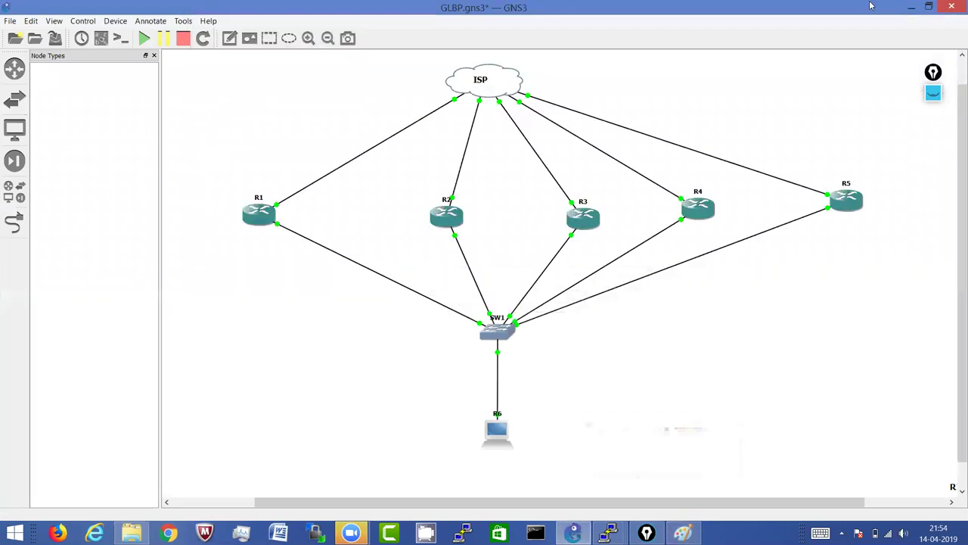
left_click(101, 38)
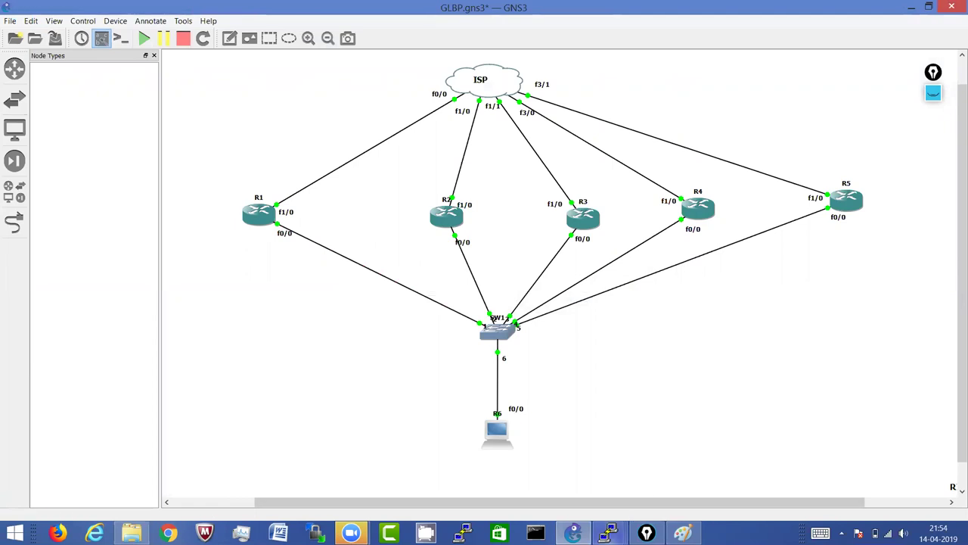
Step: Switch to Paint, paste the screenshot of the labelled topology and position it so the network diagram fills the canvas
mouse_move(683, 533)
left_click(635, 438)
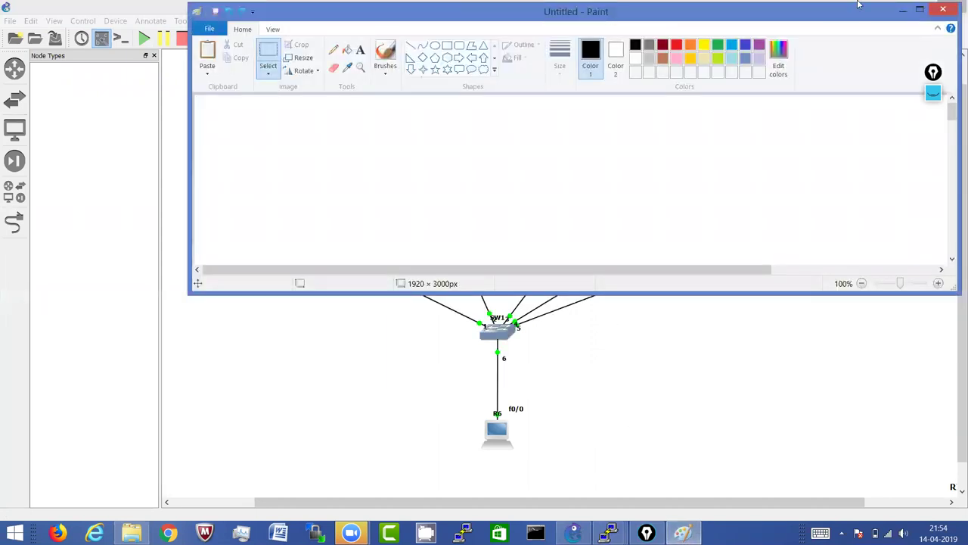
left_click(919, 9)
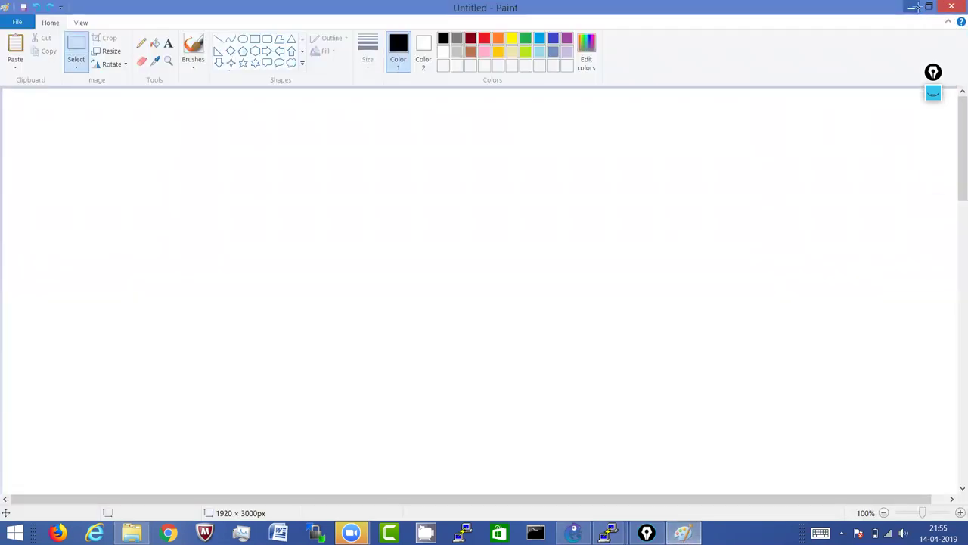
key("ctrl+v")
left_click_drag(752, 132, 736, 94)
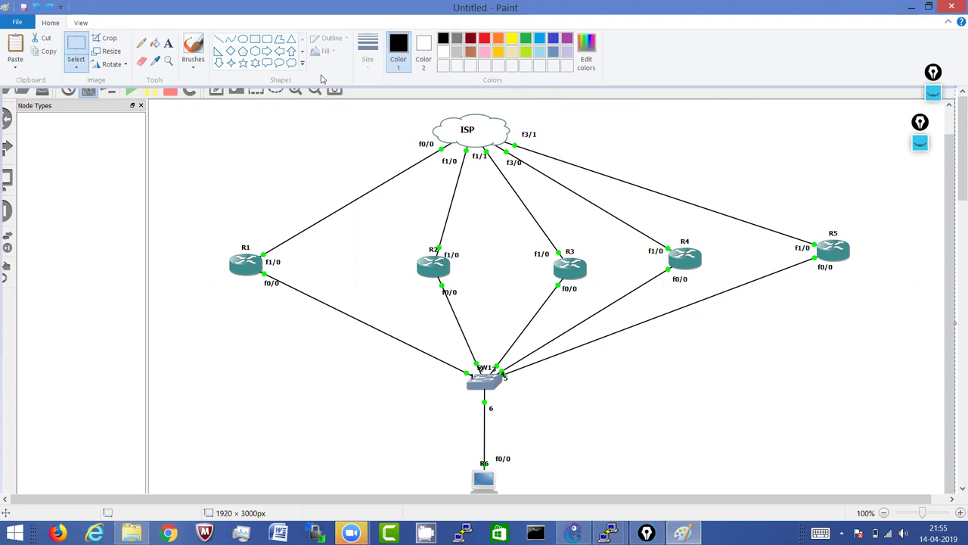
Step: Select the Pencil tool with a thicker stroke for annotating the diagram
left_click(141, 43)
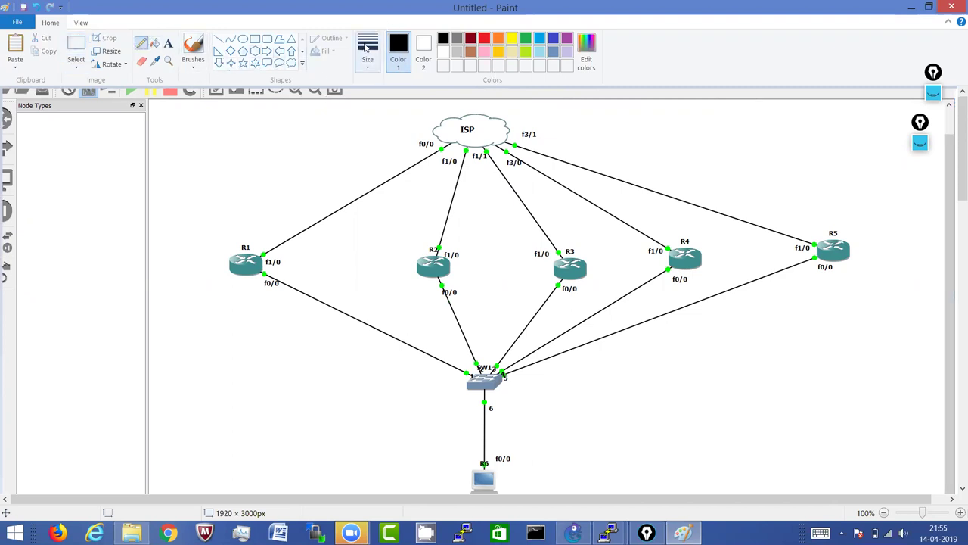
left_click(368, 45)
left_click(385, 129)
Step: Mark each of the routers R1 to R5 with a short black pencil stroke
left_click_drag(203, 261, 238, 255)
left_click_drag(383, 260, 437, 257)
left_click_drag(528, 263, 579, 262)
left_click_drag(642, 256, 692, 255)
left_click_drag(795, 250, 850, 244)
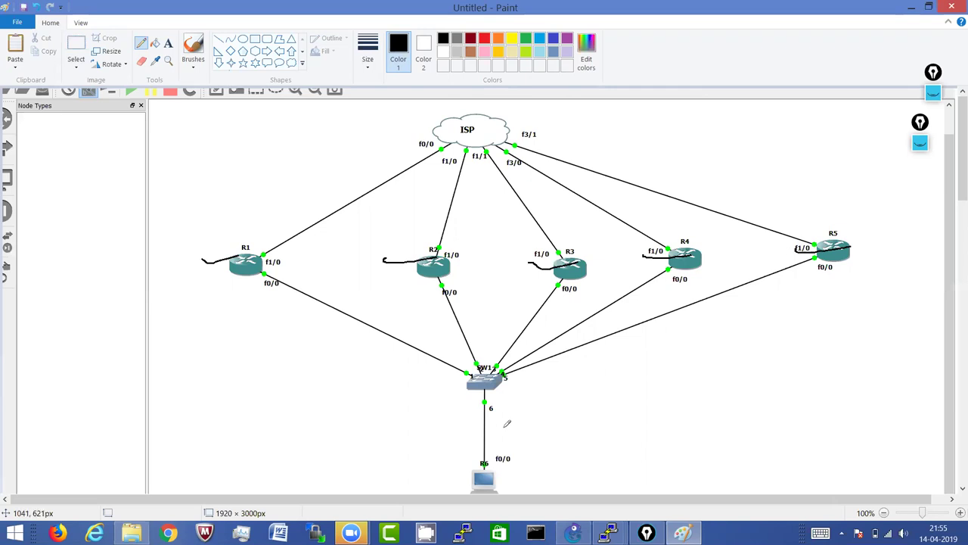
Step: Circle R6, trace its link to SW1 and the switch's router links, and draw a curved path up toward the ISP
mouse_move(491, 456)
left_mouse_down()
mouse_move(453, 463)
mouse_move(482, 451)
mouse_move(485, 390)
left_mouse_up()
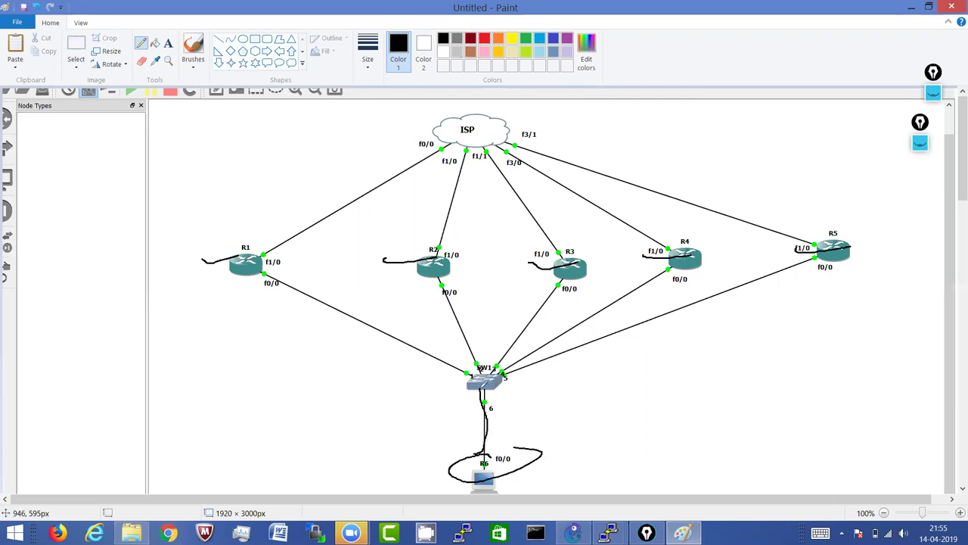
left_click_drag(366, 345, 475, 370)
left_click_drag(459, 304, 475, 350)
left_click_drag(541, 301, 493, 344)
mouse_move(519, 355)
left_mouse_down()
mouse_move(584, 318)
mouse_move(520, 354)
left_mouse_up()
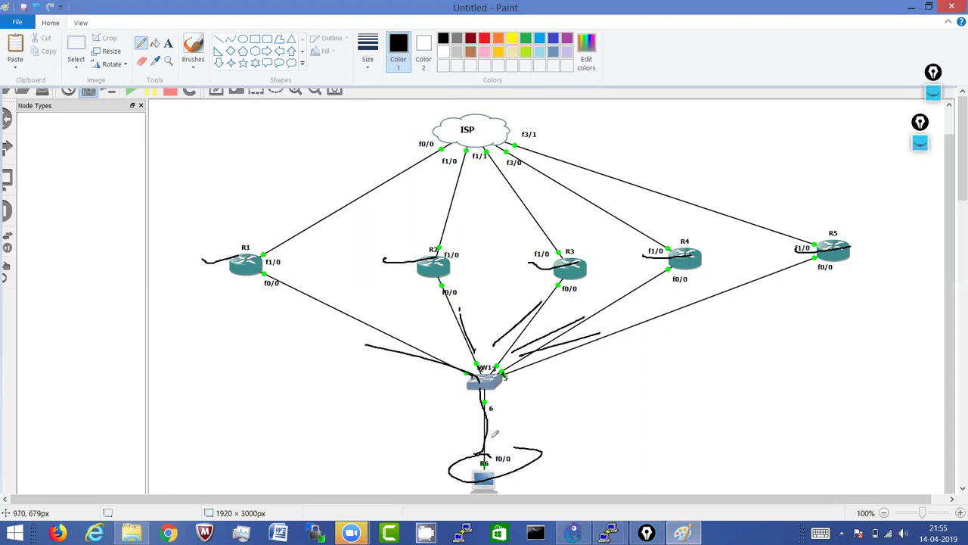
left_click_drag(478, 449, 539, 452)
mouse_move(387, 372)
left_mouse_down()
mouse_move(348, 340)
mouse_move(452, 176)
left_mouse_up()
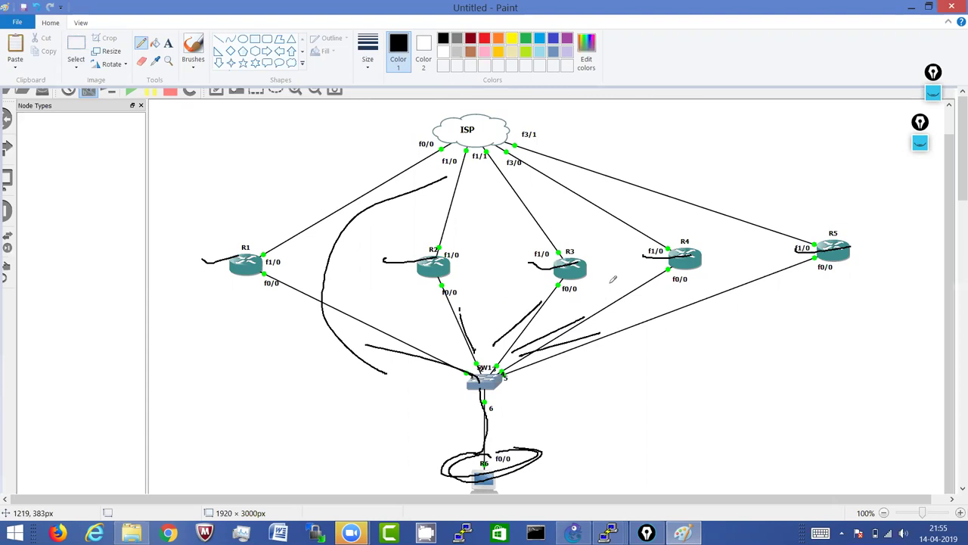
Step: Undo all pencil strokes drawn on the pasted topology
key("ctrl+z")
key("ctrl+z")
key("ctrl+z")
key("ctrl+z")
key("ctrl+z")
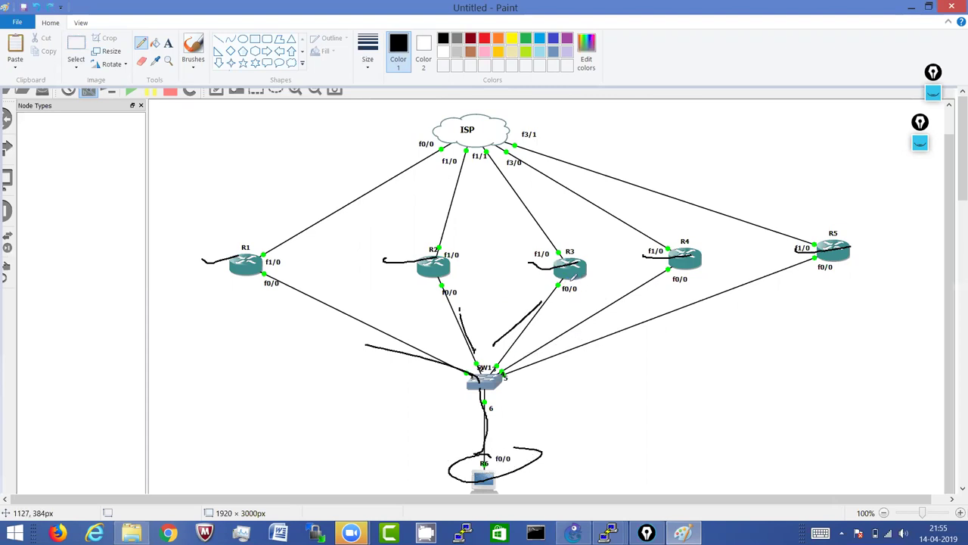
key("ctrl+z")
key("ctrl+z")
key("ctrl+z")
key("ctrl+z")
key("ctrl+z")
key("ctrl+z")
key("ctrl+z")
key("ctrl+z")
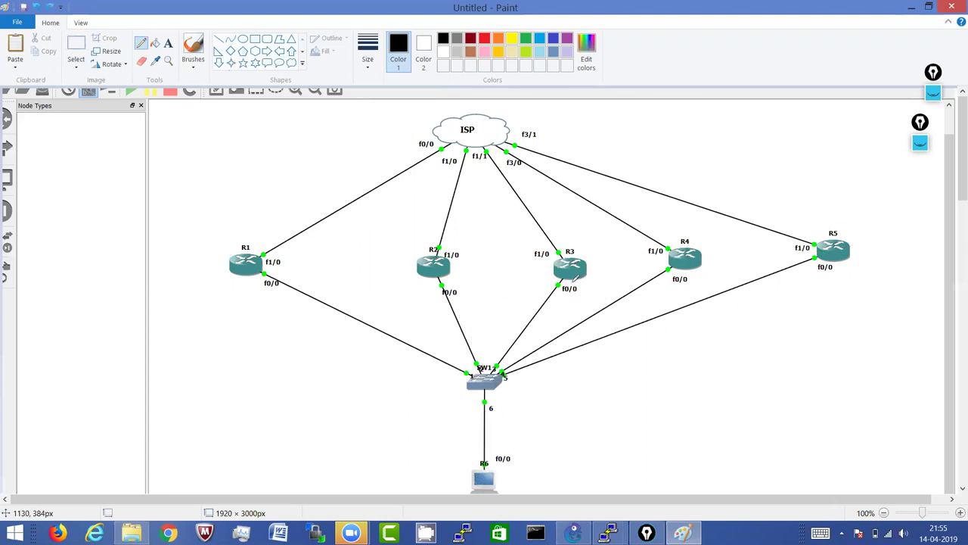
Step: Draw an ellipse around the links between the routers and SW1 and write 10.0.0.0/24 inside it
mouse_move(634, 292)
left_mouse_down()
mouse_move(453, 285)
mouse_move(311, 302)
mouse_move(272, 344)
mouse_move(414, 394)
mouse_move(577, 388)
mouse_move(753, 347)
mouse_move(720, 303)
mouse_move(569, 291)
left_mouse_up()
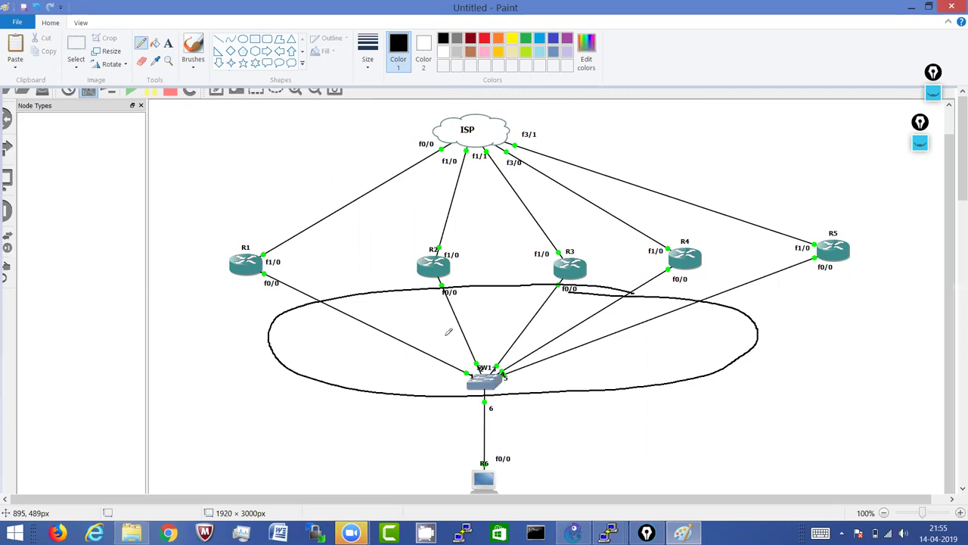
mouse_move(408, 342)
left_mouse_down()
mouse_move(410, 367)
mouse_move(433, 346)
mouse_move(446, 358)
mouse_move(435, 342)
mouse_move(492, 350)
left_mouse_up()
left_click(462, 350)
left_click_drag(511, 340, 522, 351)
left_click(533, 343)
left_click_drag(555, 336, 569, 362)
mouse_move(589, 342)
left_mouse_down()
mouse_move(610, 339)
mouse_move(617, 349)
left_mouse_up()
mouse_move(620, 347)
left_mouse_down()
mouse_move(638, 342)
mouse_move(642, 361)
left_mouse_up()
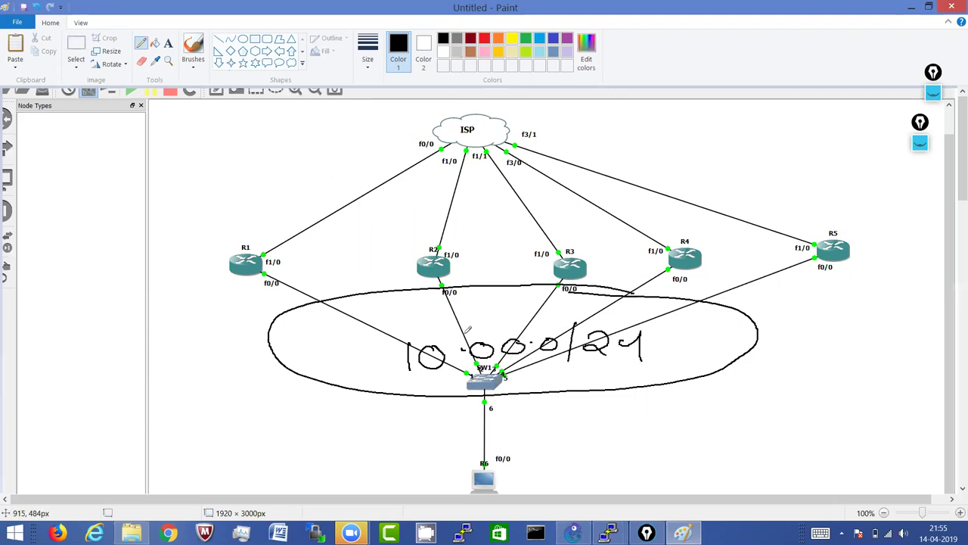
Step: Undo the handwritten network address and the ellipse around the switch links
key("ctrl+z")
key("ctrl+z")
key("ctrl+z")
key("ctrl+z")
key("ctrl+z")
key("ctrl+z")
key("ctrl+z")
key("ctrl+z")
key("ctrl+z")
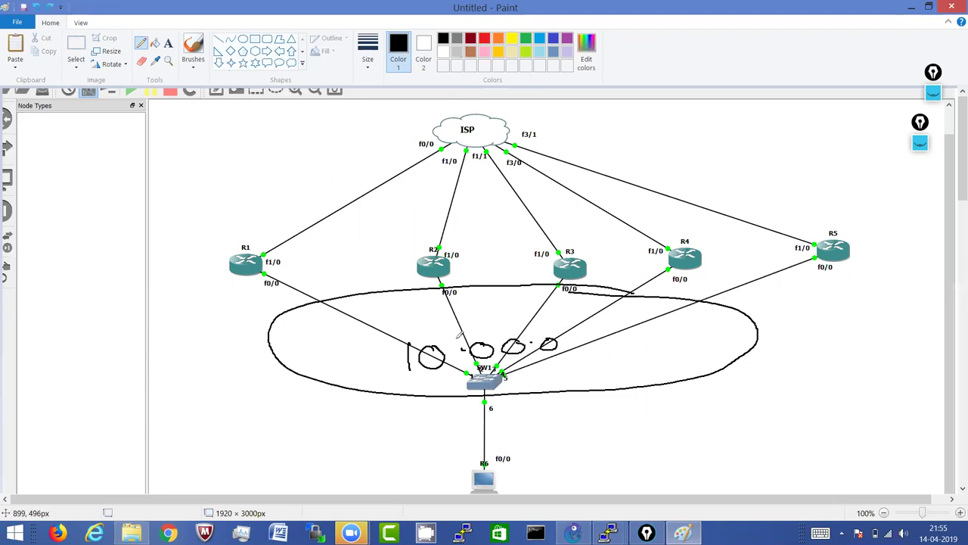
key("ctrl+z")
key("ctrl+z")
key("ctrl+z")
key("ctrl+z")
key("ctrl+z")
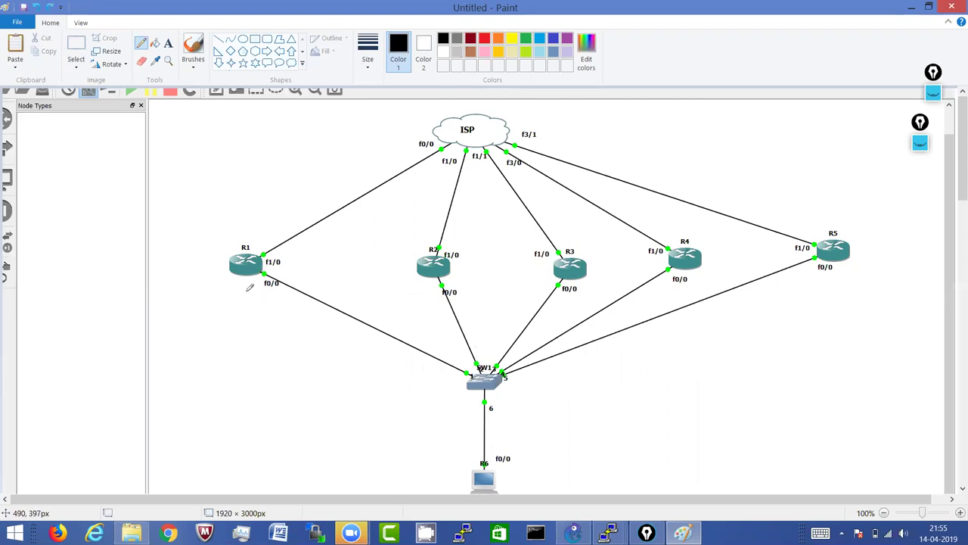
Step: Handwrite the LAN addresses 10.1, 10.2, 10.3, 10.4 and 10.5 below R1 to R5, and 10.6 beside R6
mouse_move(233, 289)
left_mouse_down()
mouse_move(235, 306)
mouse_move(240, 288)
mouse_move(276, 307)
left_mouse_up()
left_click(259, 297)
mouse_move(401, 285)
left_mouse_down()
mouse_move(403, 303)
mouse_move(416, 285)
mouse_move(447, 288)
left_mouse_up()
mouse_move(524, 278)
left_mouse_down()
mouse_move(523, 297)
mouse_move(535, 278)
mouse_move(556, 274)
mouse_move(566, 285)
left_mouse_up()
mouse_move(635, 270)
left_mouse_down()
mouse_move(636, 283)
mouse_move(650, 266)
mouse_move(675, 273)
left_mouse_up()
left_click_drag(669, 269, 669, 291)
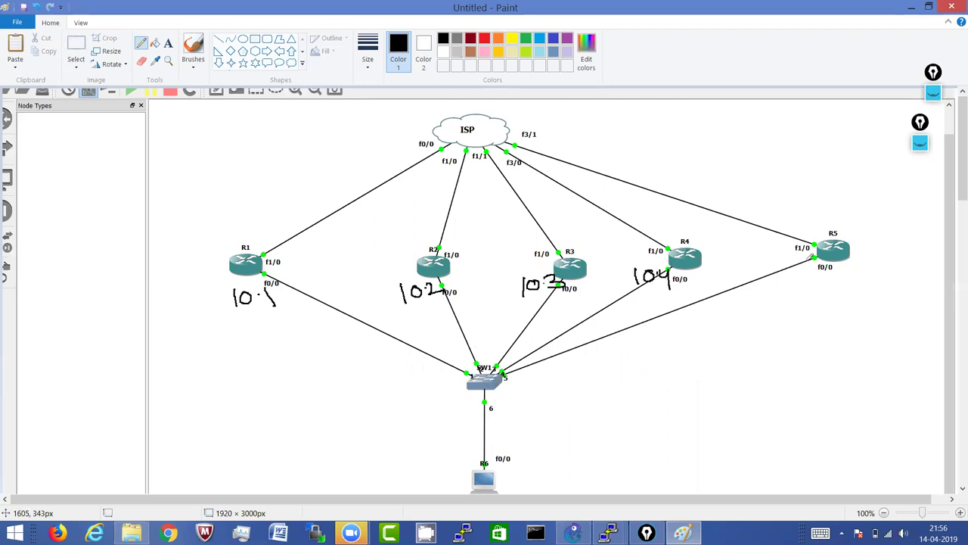
mouse_move(789, 260)
left_mouse_down()
mouse_move(788, 272)
mouse_move(812, 267)
mouse_move(807, 277)
left_mouse_up()
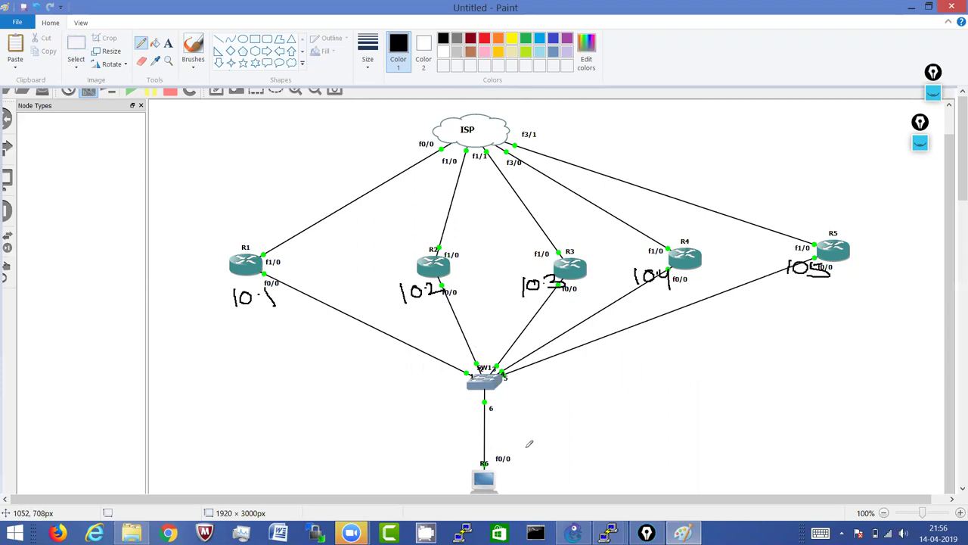
left_click_drag(519, 448, 517, 471)
left_click_drag(531, 443, 564, 442)
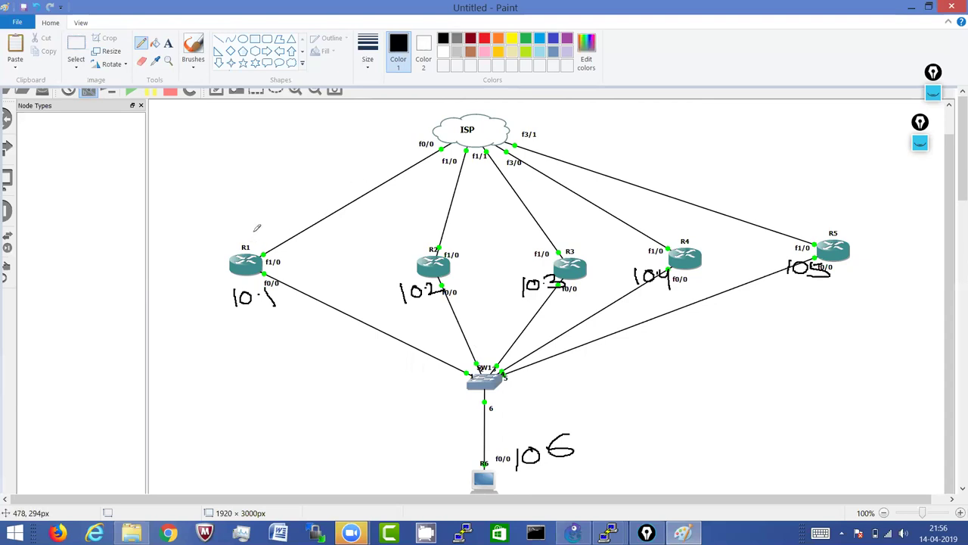
Step: Label the R1–ISP link ends 20.1 and 20.2, and the R2–ISP link ends 30.1 and 30.2
mouse_move(248, 227)
left_mouse_down()
mouse_move(269, 241)
mouse_move(280, 221)
mouse_move(292, 215)
mouse_move(295, 225)
left_mouse_up()
left_click(282, 221)
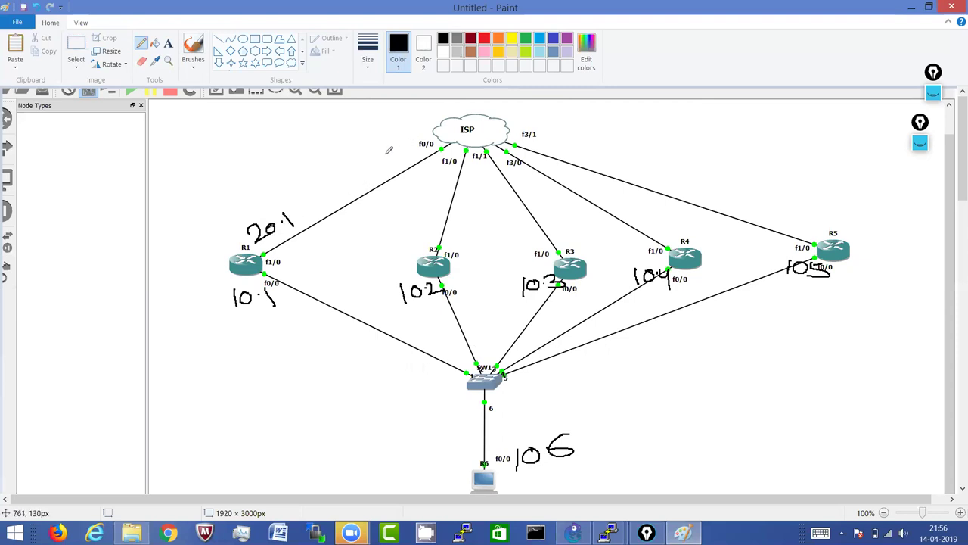
mouse_move(376, 155)
left_mouse_down()
mouse_move(400, 162)
mouse_move(417, 141)
mouse_move(442, 147)
left_mouse_up()
left_click(414, 152)
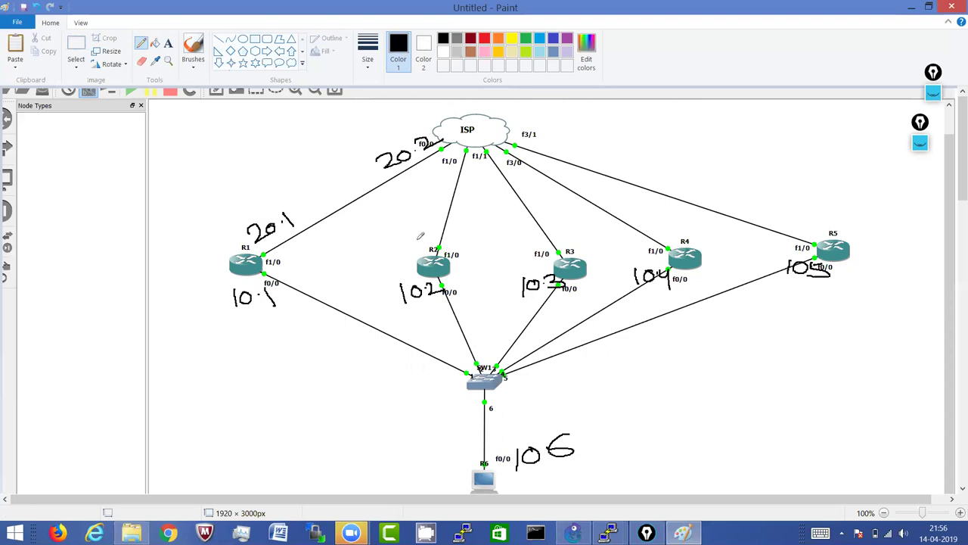
mouse_move(405, 239)
left_mouse_down()
mouse_move(416, 243)
mouse_move(405, 252)
mouse_move(432, 230)
left_mouse_up()
mouse_move(440, 164)
left_mouse_down()
mouse_move(452, 173)
mouse_move(484, 148)
left_mouse_up()
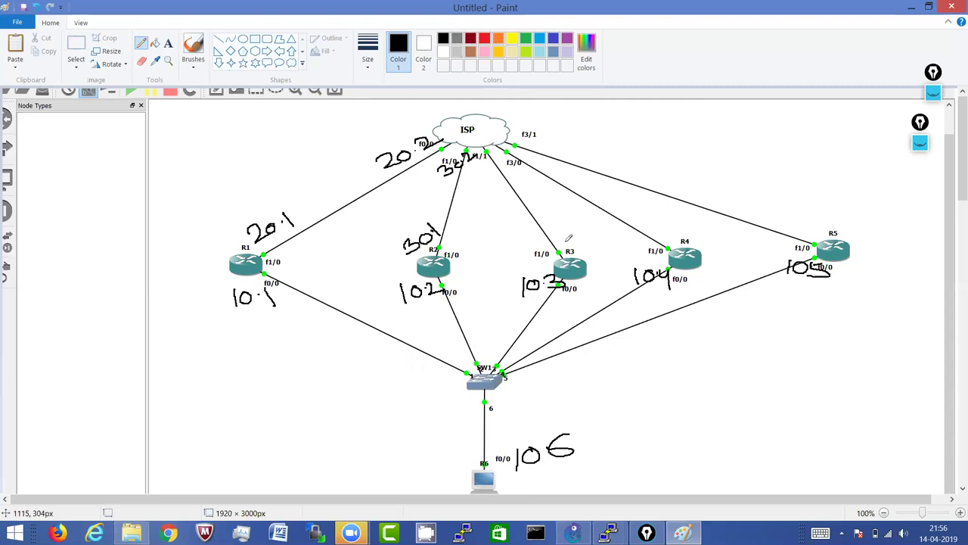
Step: Label the R3–ISP link ends 40.1 and 40.2, and the R4–ISP link ends 50.1 and 50.2
mouse_move(562, 234)
left_mouse_down()
mouse_move(572, 229)
mouse_move(596, 246)
left_mouse_up()
mouse_move(481, 173)
left_mouse_down()
mouse_move(508, 171)
mouse_move(518, 182)
left_mouse_up()
mouse_move(663, 227)
left_mouse_down()
mouse_move(660, 237)
mouse_move(674, 226)
mouse_move(694, 236)
left_mouse_up()
mouse_move(527, 165)
left_mouse_down()
mouse_move(526, 180)
mouse_move(544, 167)
mouse_move(572, 173)
left_mouse_up()
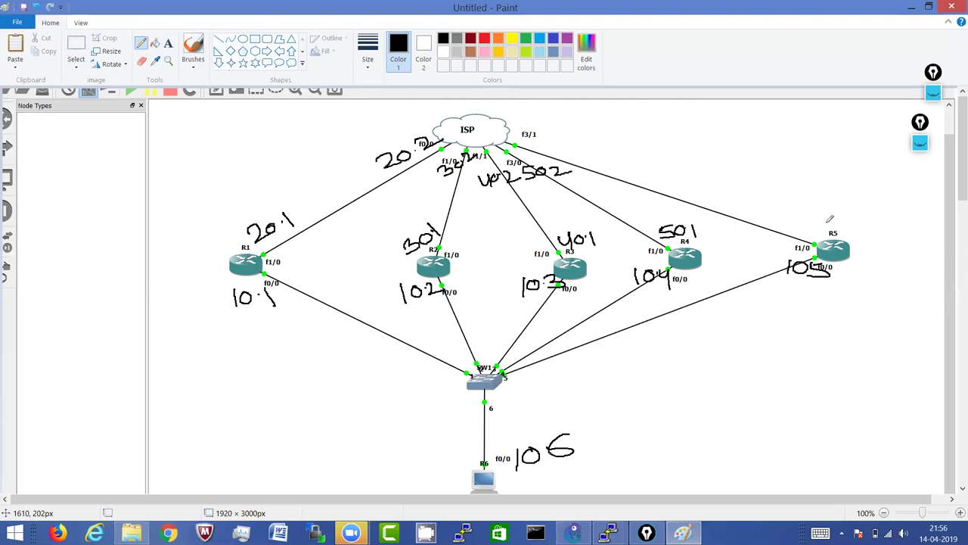
Step: Label the R5–ISP link ends 60.1 and 60.2, and write 8.8.8.8 above the ISP cloud
mouse_move(812, 214)
left_mouse_down()
mouse_move(802, 227)
mouse_move(837, 216)
mouse_move(837, 229)
left_mouse_up()
left_click(827, 226)
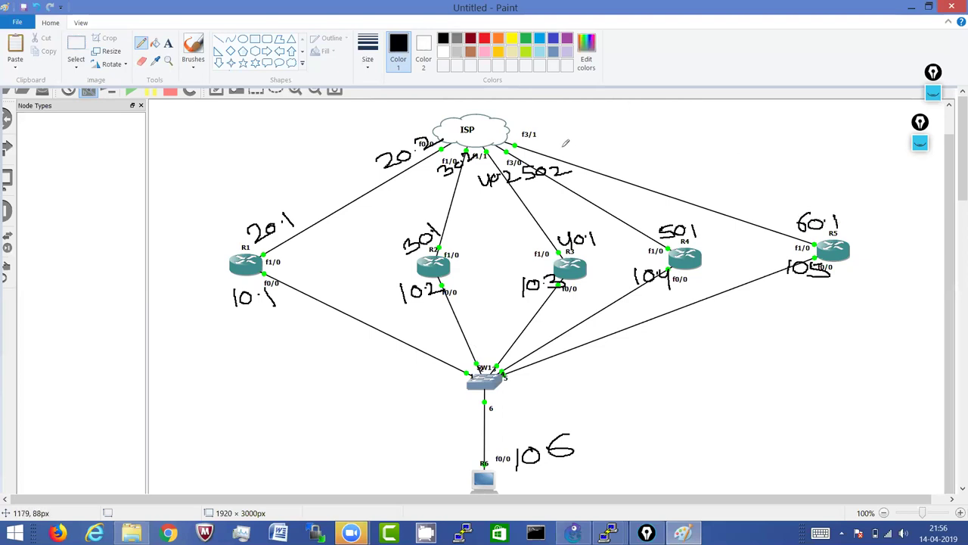
mouse_move(544, 124)
left_mouse_down()
mouse_move(536, 138)
mouse_move(556, 127)
mouse_move(583, 134)
left_mouse_up()
left_click(566, 131)
left_click_drag(589, 132, 603, 129)
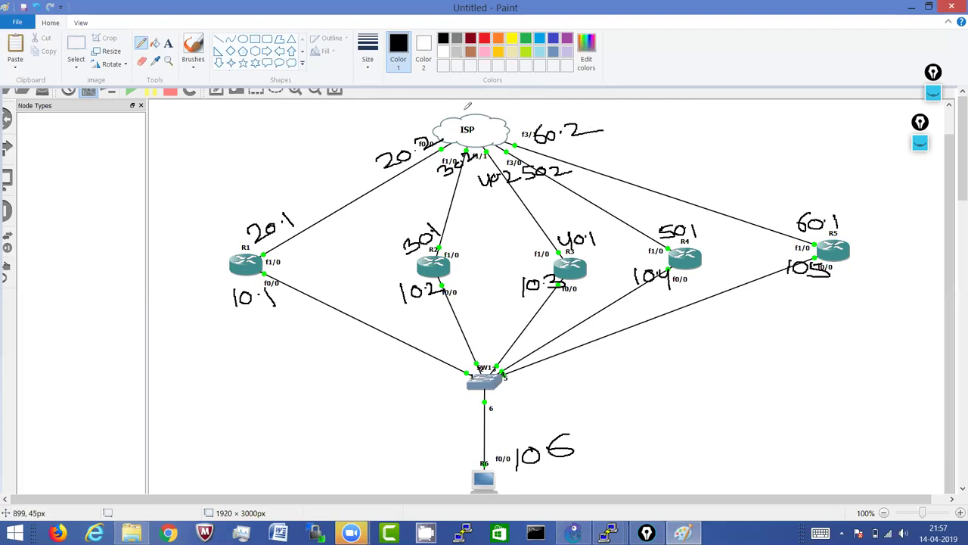
mouse_move(468, 107)
left_mouse_down()
mouse_move(458, 112)
mouse_move(466, 103)
left_mouse_up()
mouse_move(484, 103)
left_mouse_down()
mouse_move(492, 114)
mouse_move(489, 105)
mouse_move(532, 102)
left_mouse_up()
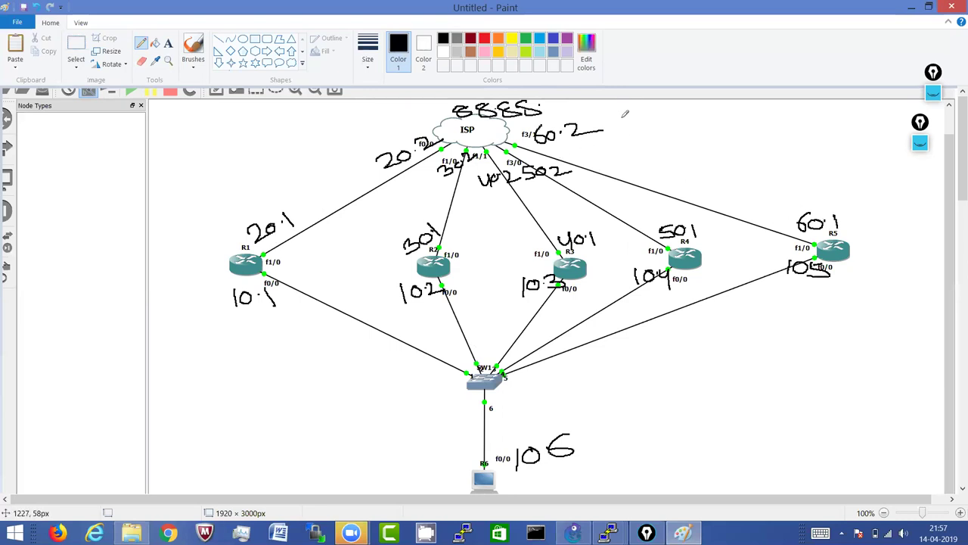
Step: Switch to the R1 console and list its interface addresses with "sh ip int br"
left_click(608, 533)
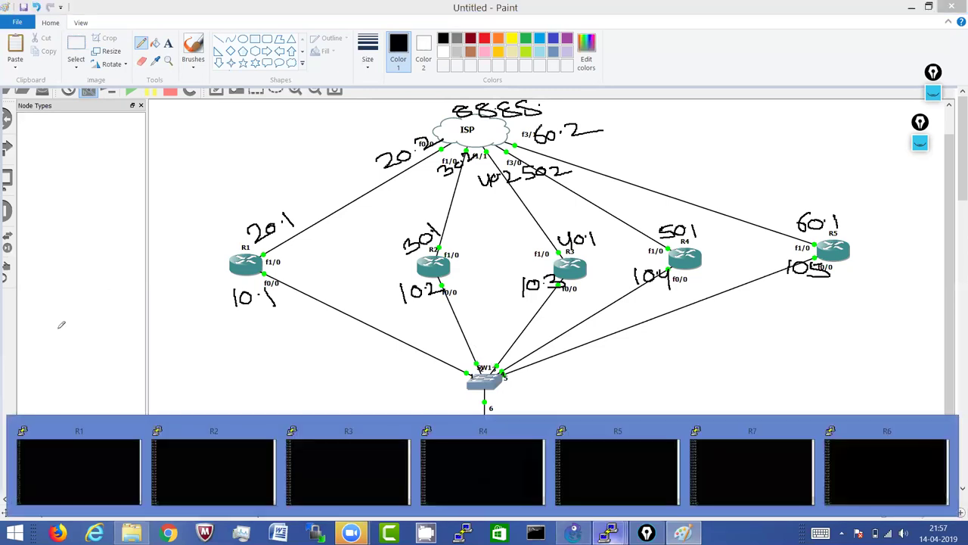
left_click(71, 459)
type("sh ip int br")
key("Return")
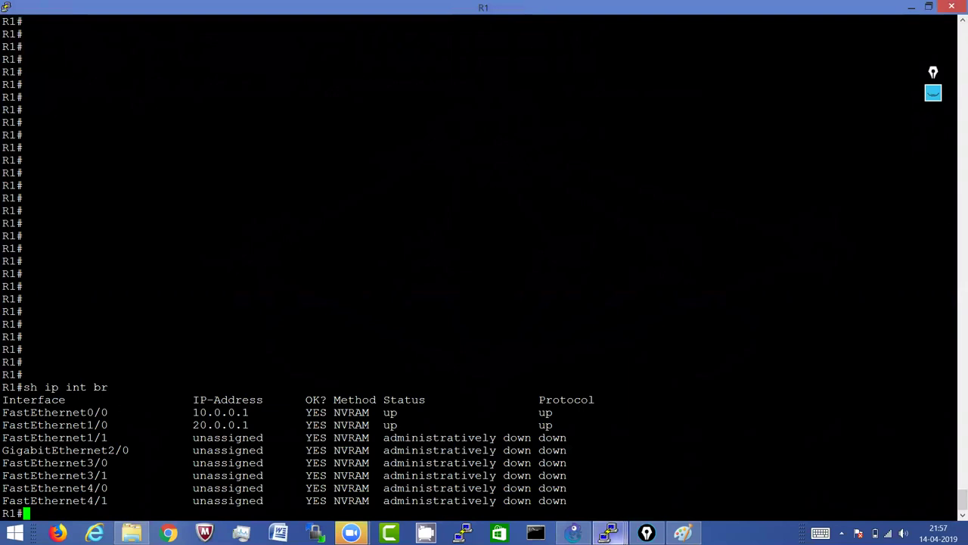
Step: Switch to the R2 console, list its interface addresses with "sh ip int br" and maximize the window
left_click(609, 533)
left_click(218, 472)
type("sh ip int br")
key("Return")
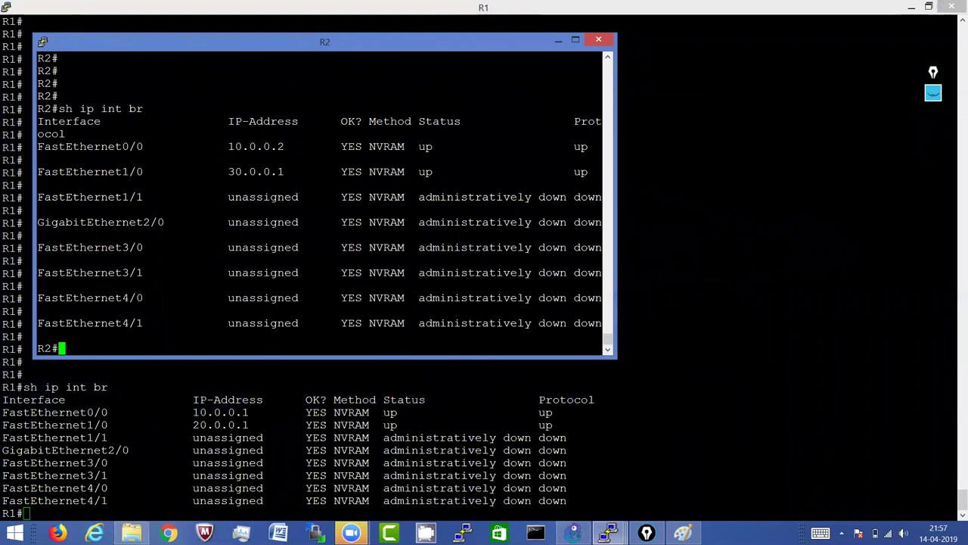
key("super+Up")
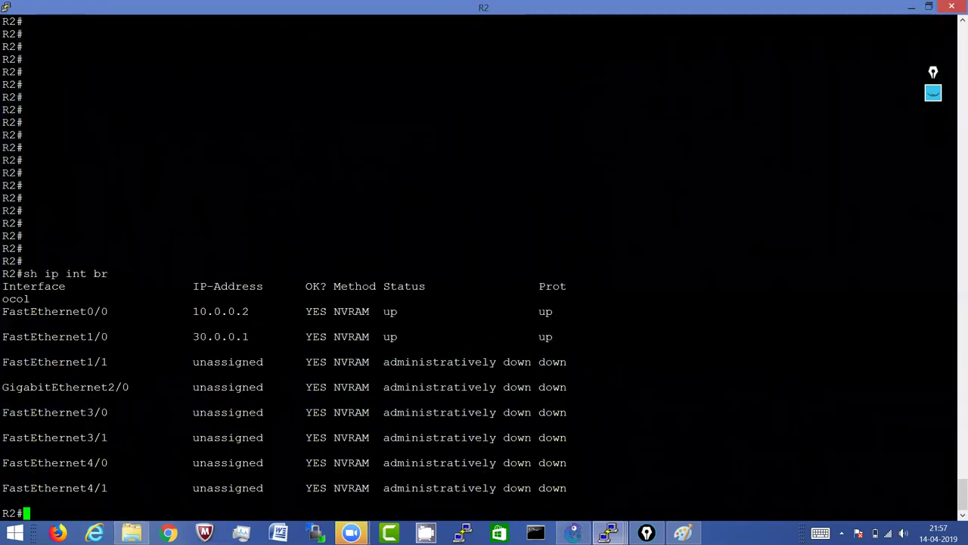
Step: Switch to the R3 console, maximize it and list its interface addresses with "sh ip int br"
left_click(610, 533)
left_click(408, 488)
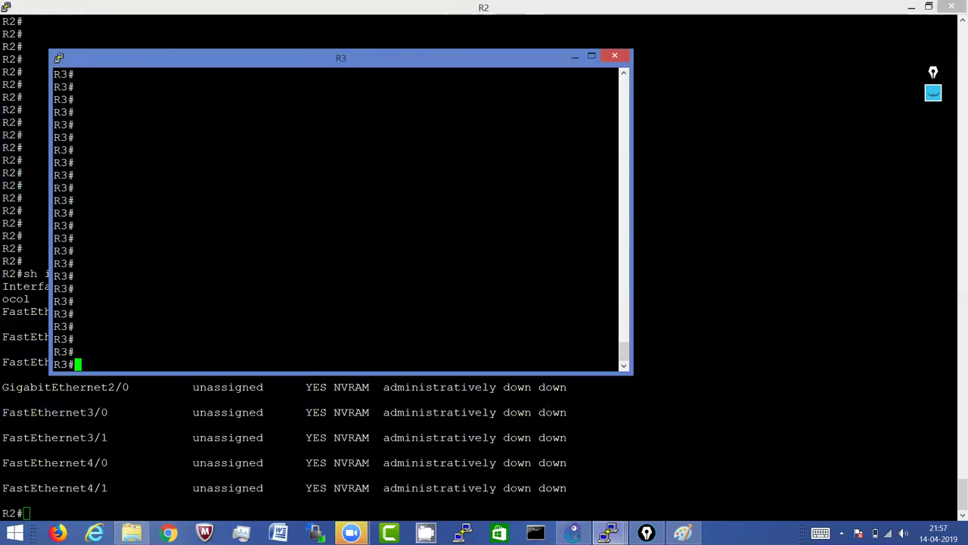
key("super+Up")
type("sh i")
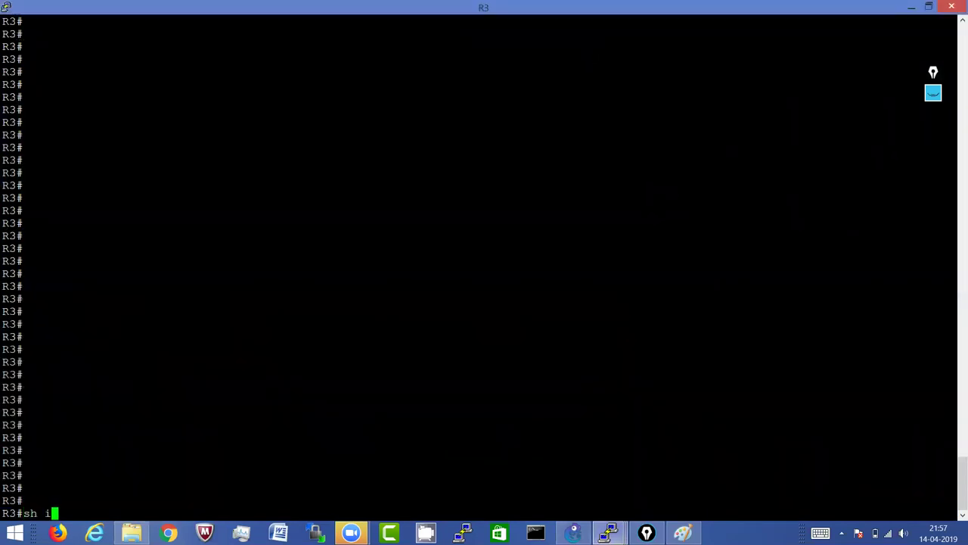
type("p int br")
key("Return")
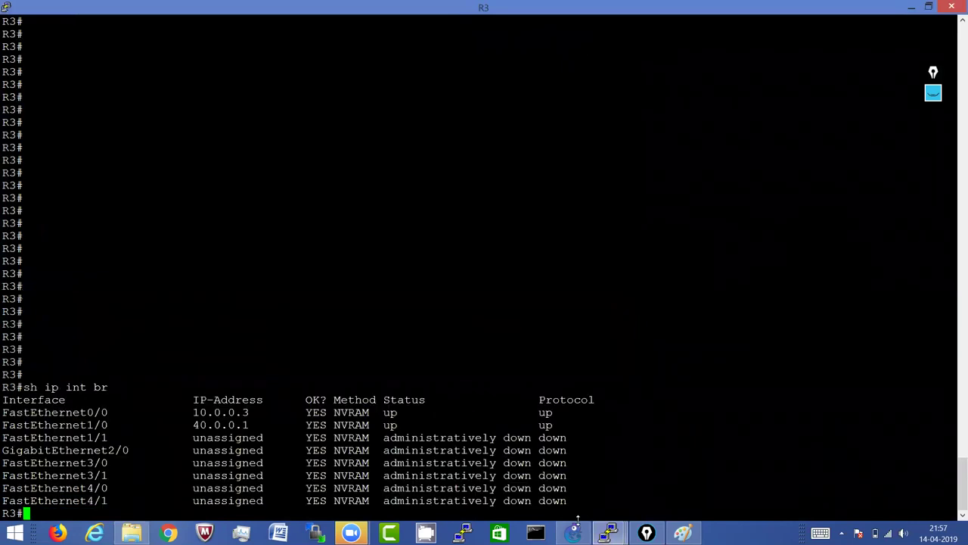
Step: Switch to the R4 console, maximize it and list its interface addresses with "sh ip int br"
left_click(506, 471)
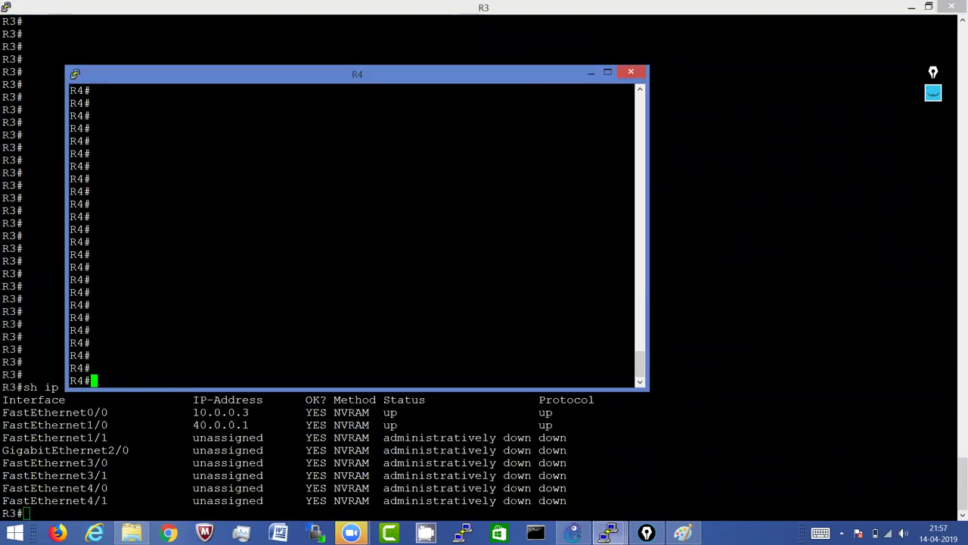
left_click(608, 73)
type("sh ip")
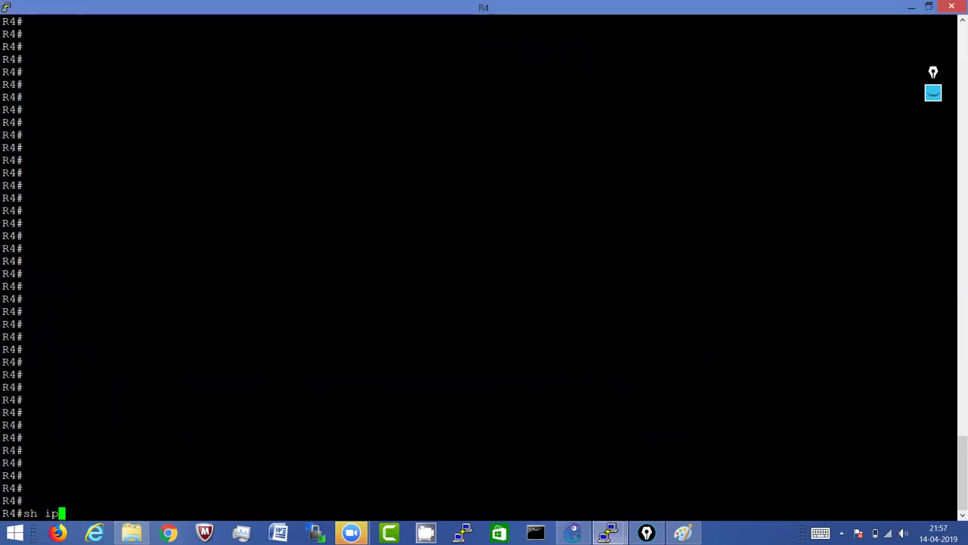
type(" int br")
key("Return")
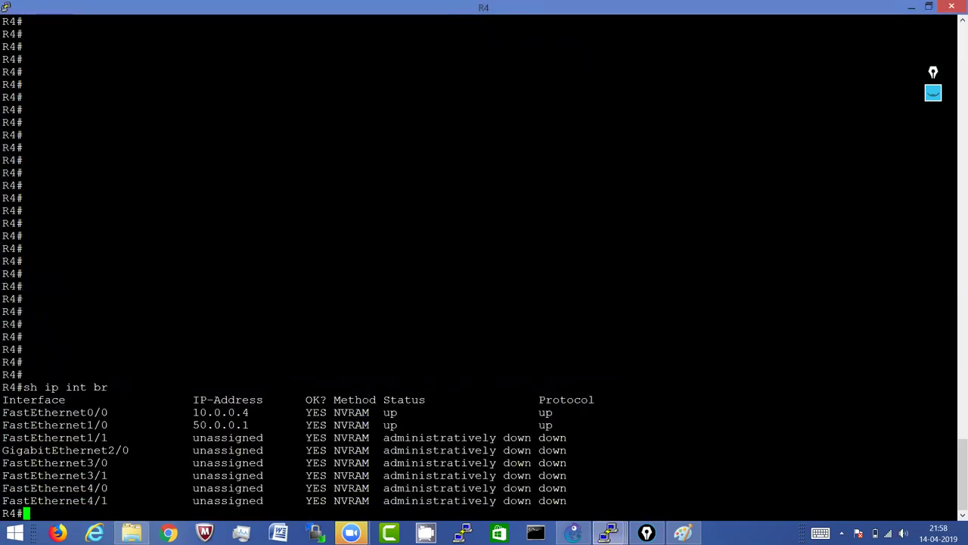
Step: Switch to the R5 console, maximize it and list its interface addresses with "sh ip int br"
mouse_move(609, 533)
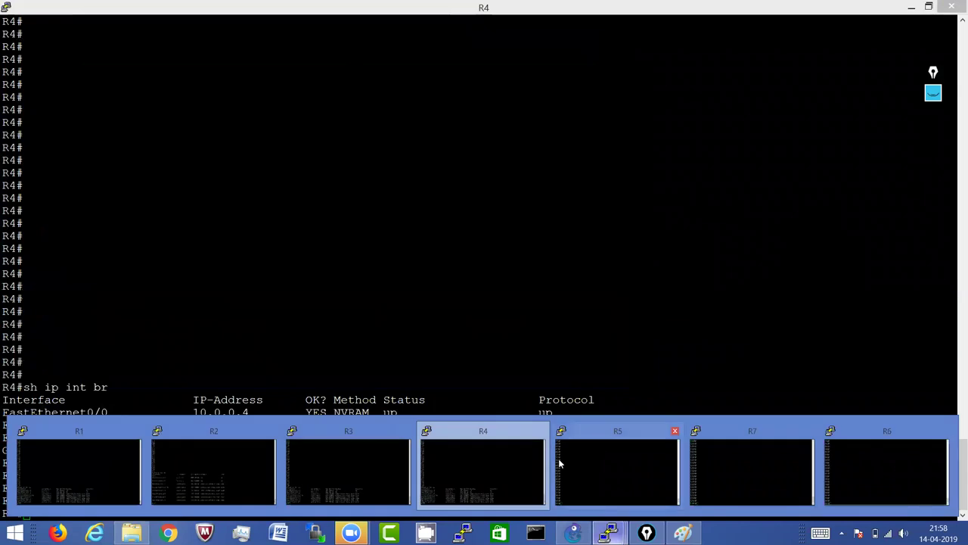
left_click(612, 462)
left_click(618, 89)
type("sh ip int br")
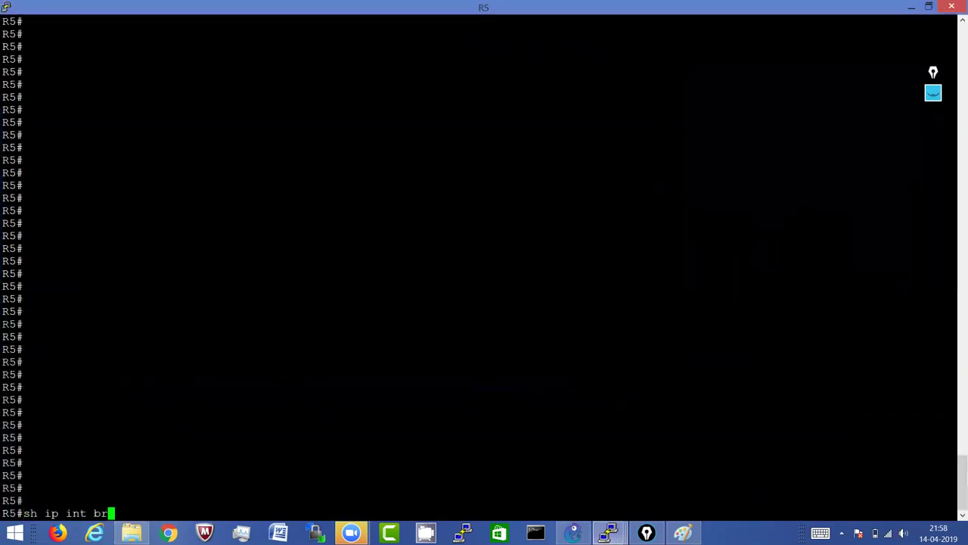
key("Return")
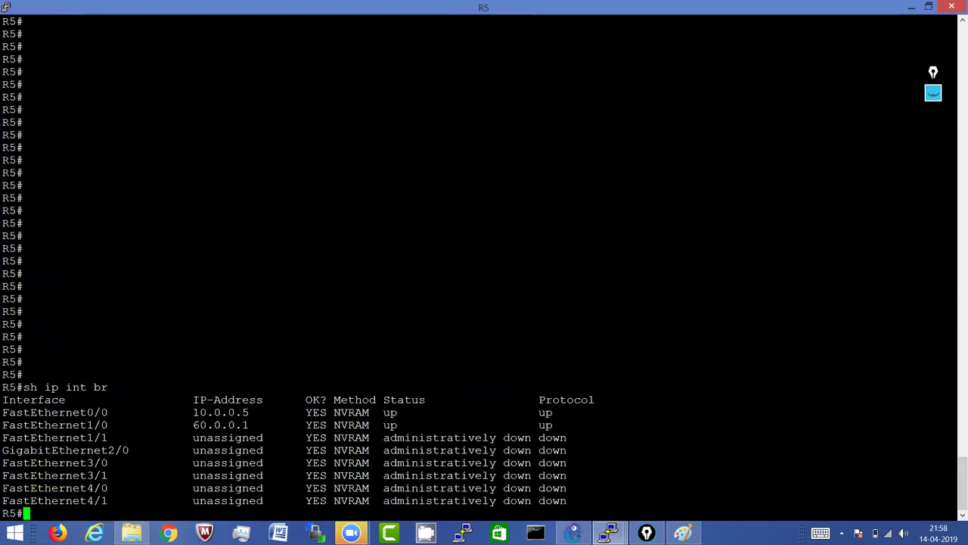
Step: Switch to the R7 (ISP) console, maximize it and list its interface addresses with "sh ip int br"
mouse_move(610, 534)
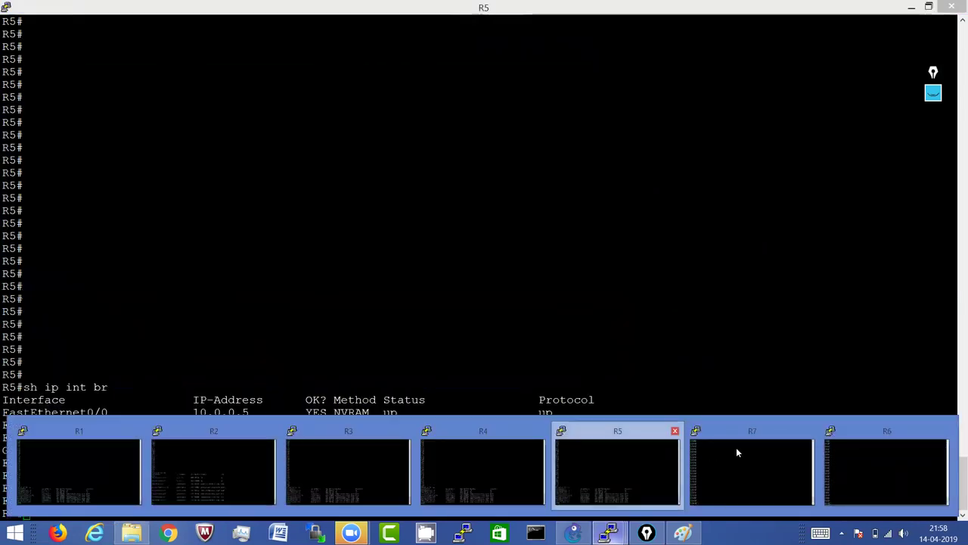
left_click(618, 464)
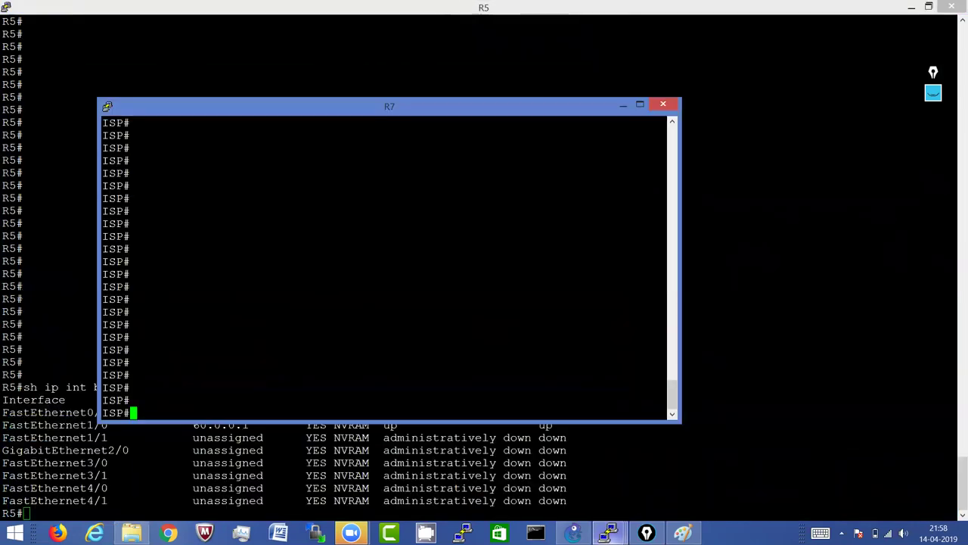
left_click(639, 105)
type("sh ip")
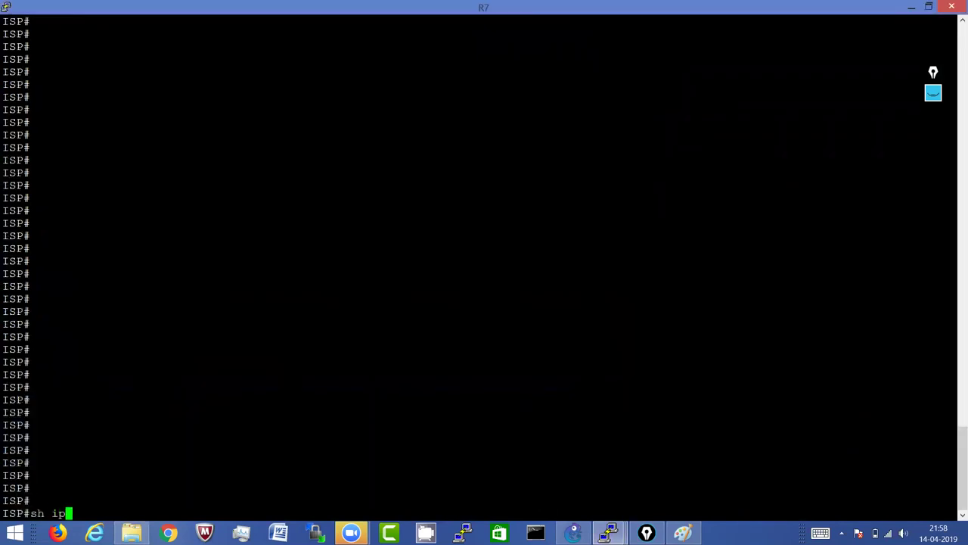
type(" int b r")
key("BackSpace")
key("BackSpace")
type("r")
key("Return")
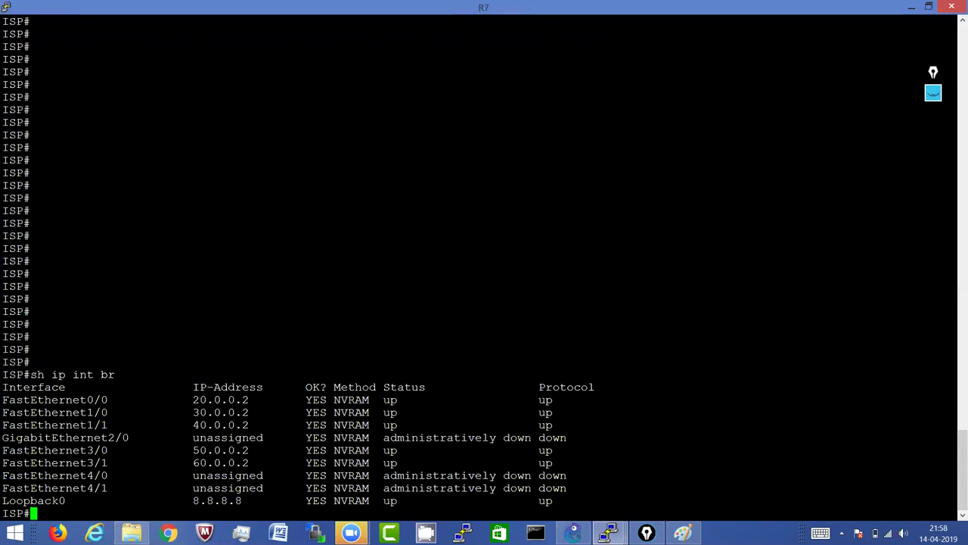
Step: Check the GNS3 topology, display R1's full routing table with "sh ip ro" in its console, and highlight the 8.8.8.8 route
left_click(574, 533)
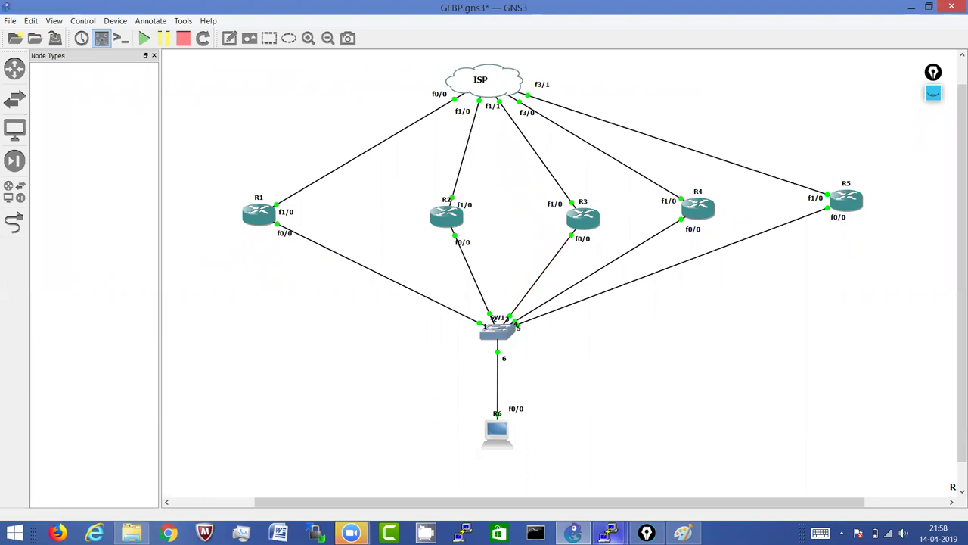
mouse_move(611, 533)
left_click(69, 468)
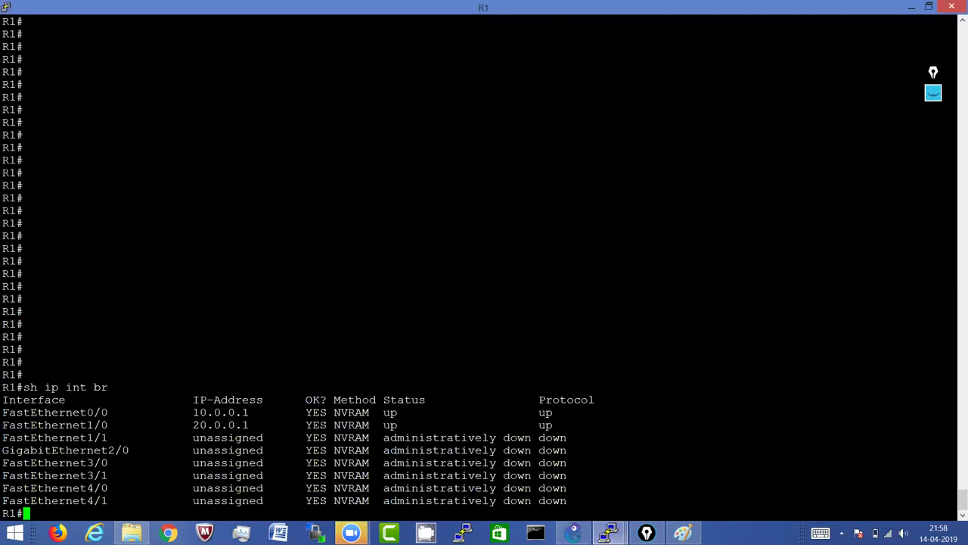
type("sh ip ro")
key("Return")
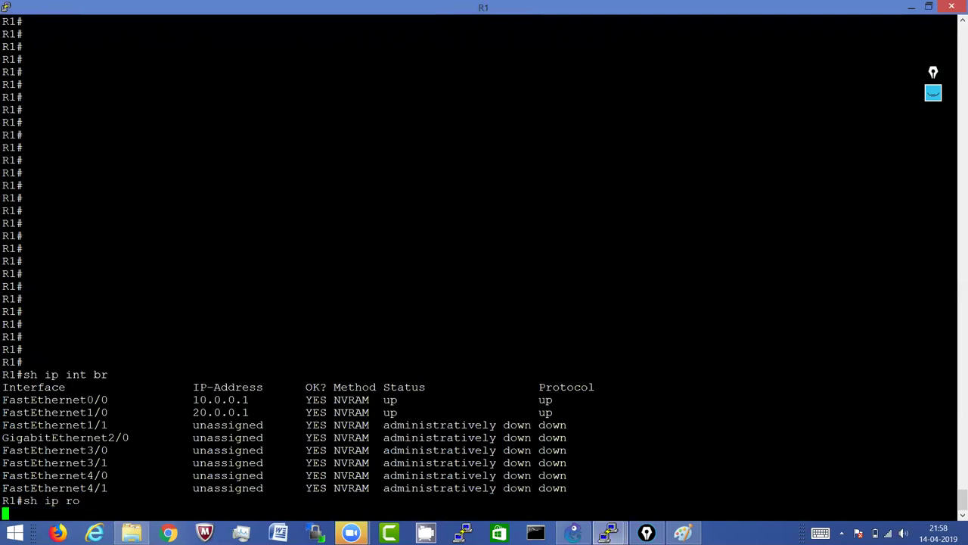
key("space")
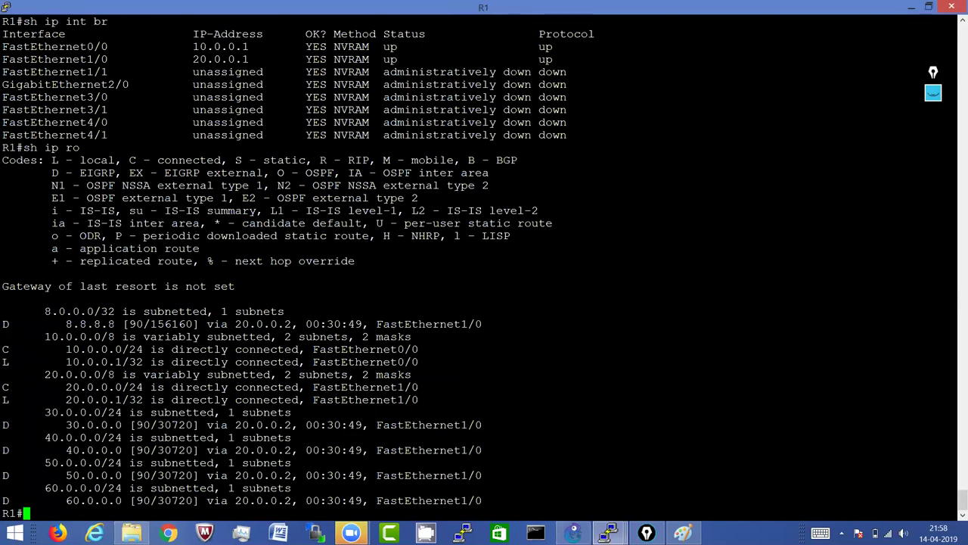
left_click_drag(121, 324, 67, 324)
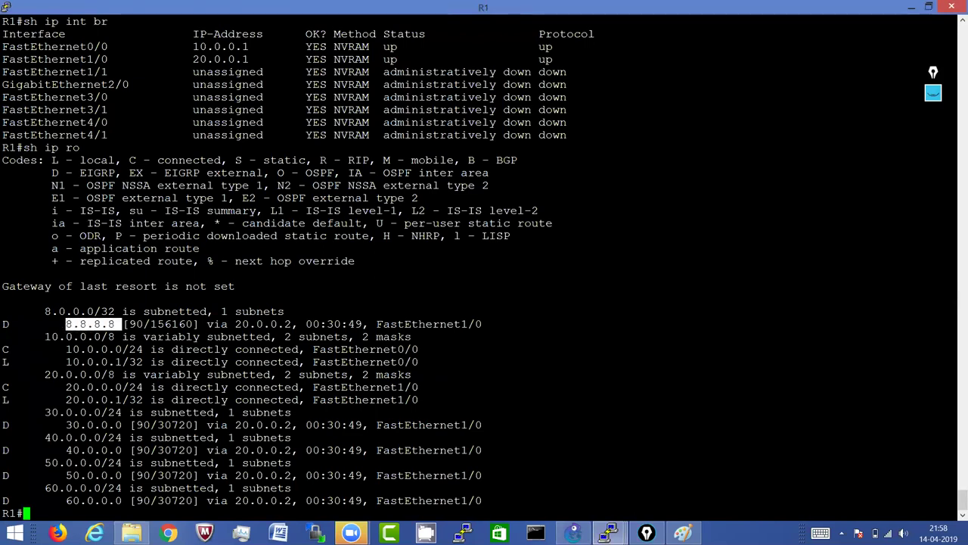
Step: Switch to the R2 console and list its interface addresses again with "sh ip int br"
left_click(608, 533)
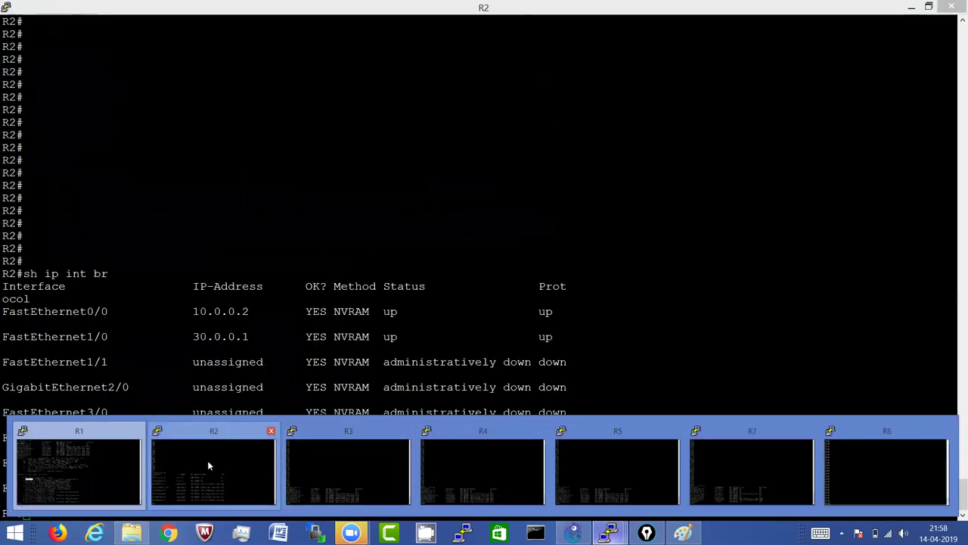
left_click(209, 466)
type("sh ip")
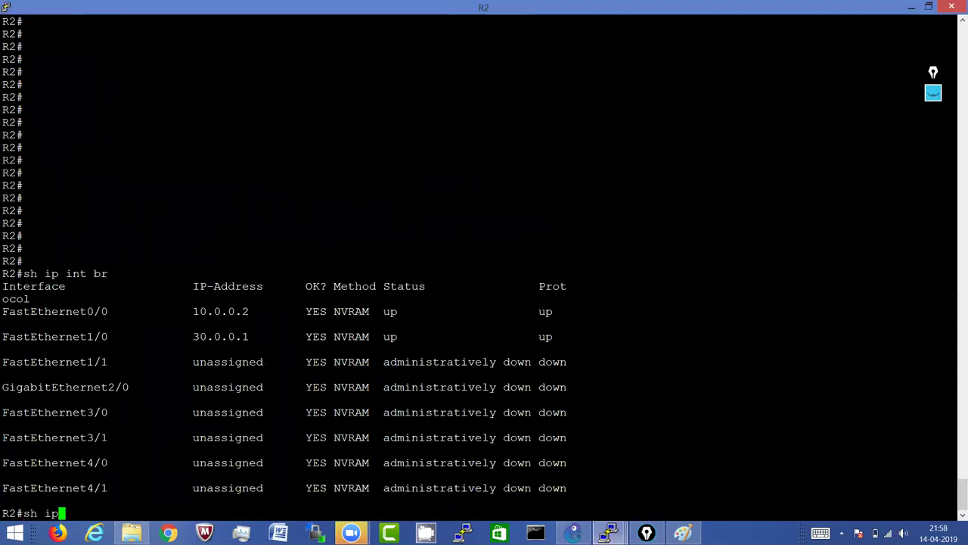
type(" int br")
key("Return")
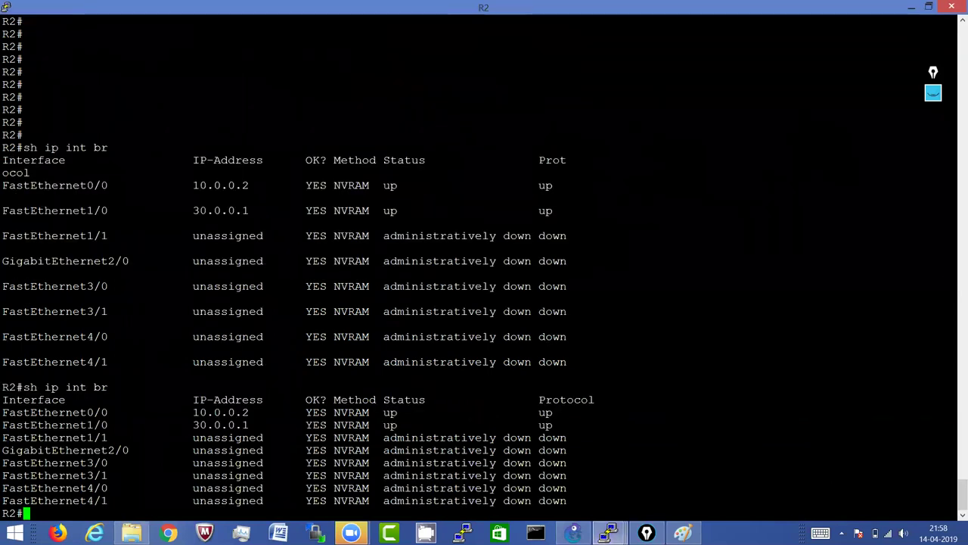
Step: Display R2's routing table with "sh ip ro" and highlight the 8.8.8.8 route
type("sh ip ro")
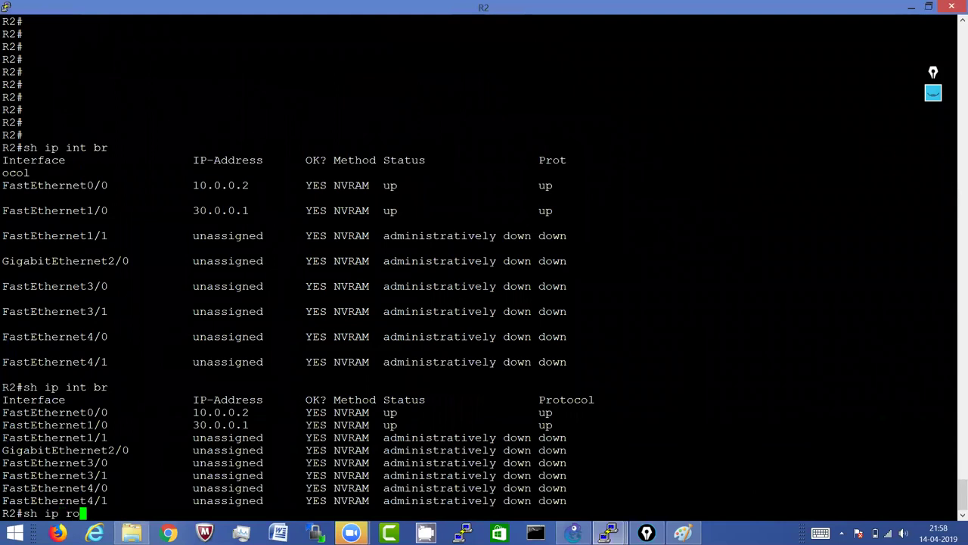
key("Return")
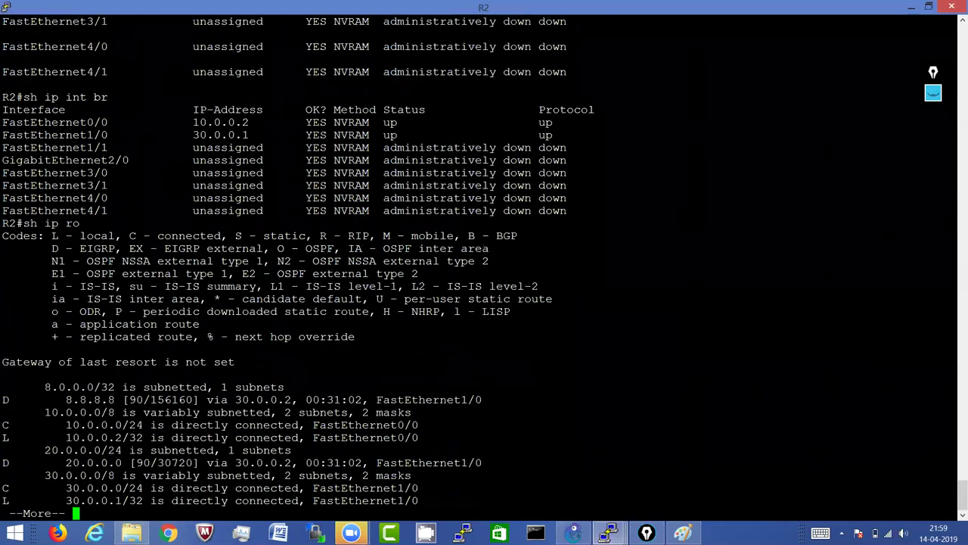
left_click_drag(80, 399, 123, 400)
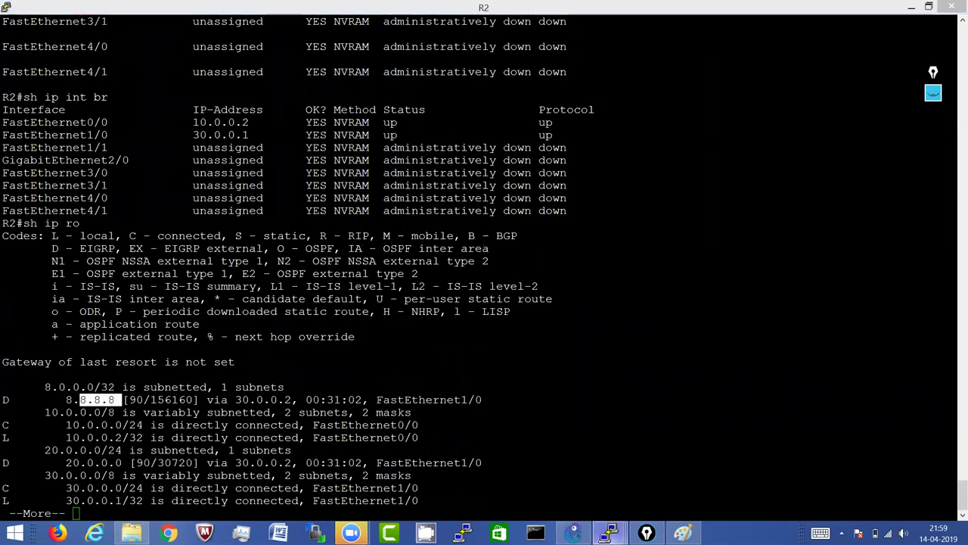
Step: Switch to the R3 console, display its routing table with "sh ip ro" and highlight the 8.8.8.8 entry
mouse_move(608, 533)
left_click(340, 464)
key("Return")
key("Return")
key("Return")
type("sh ip ro")
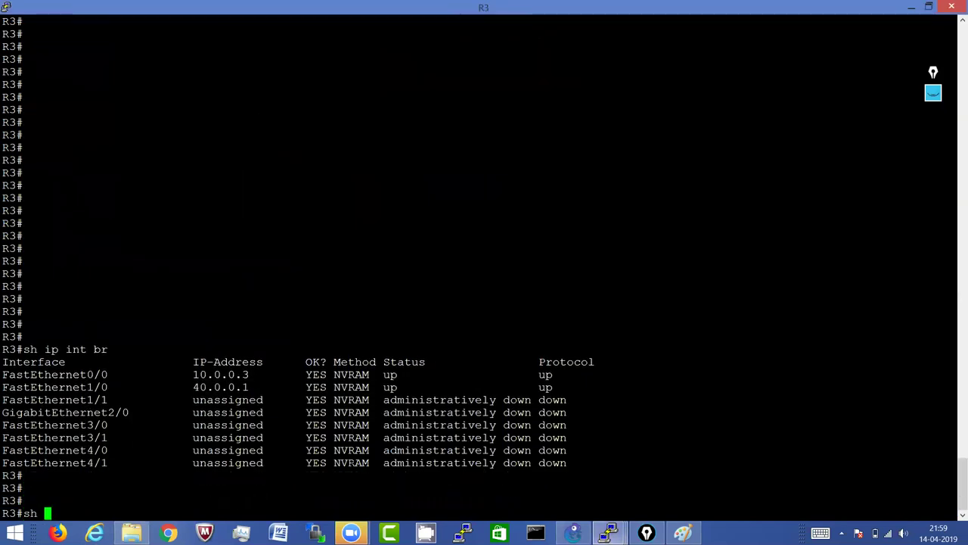
key("Return")
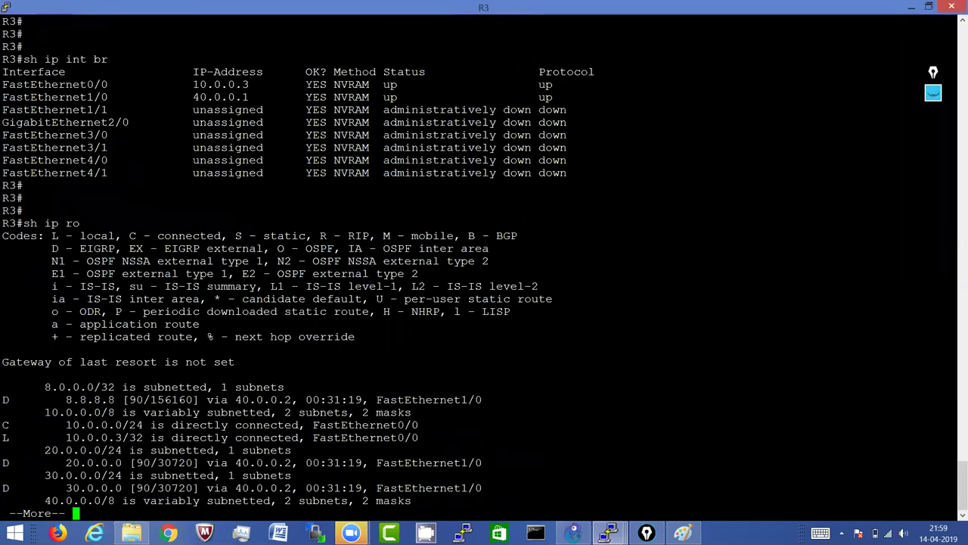
left_click_drag(122, 386, 87, 399)
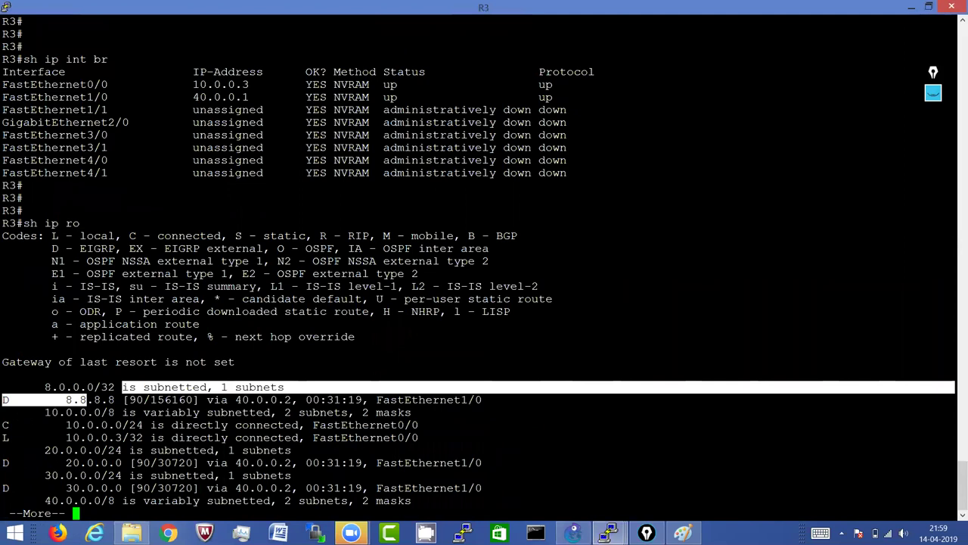
Step: Switch to the R4 console and display its routing table with "sh ip ro"
mouse_move(609, 533)
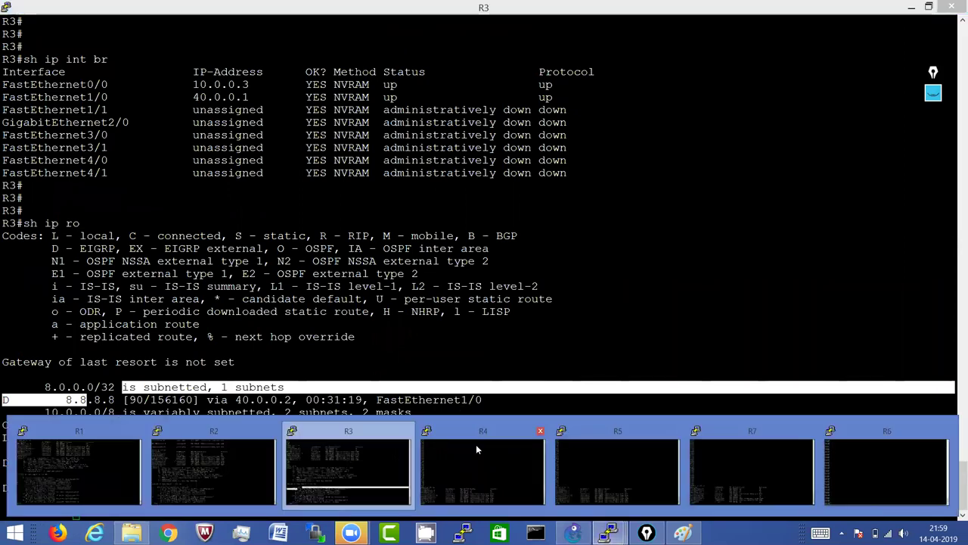
left_click(475, 471)
type("sh ip ro")
key("Return")
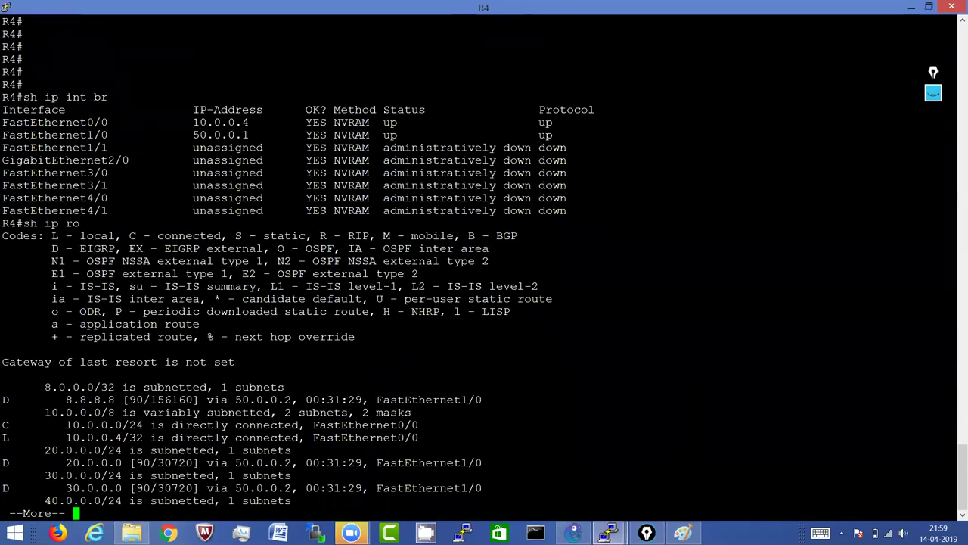
Step: Switch to the R5 console, display its routing table with "sh ip ro" and highlight the 8.8.8.8 route
mouse_move(609, 533)
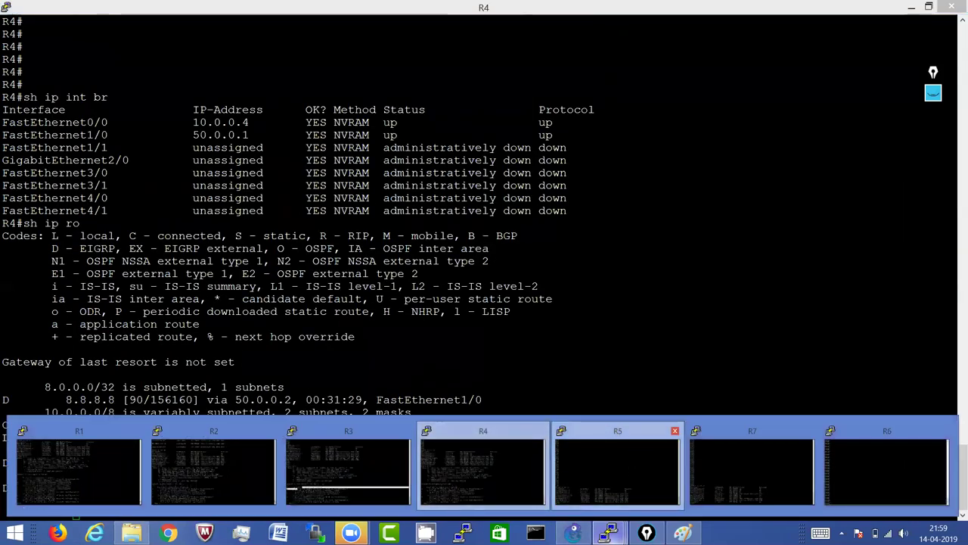
left_click(617, 470)
key("Return")
key("Return")
type("sh ip ro")
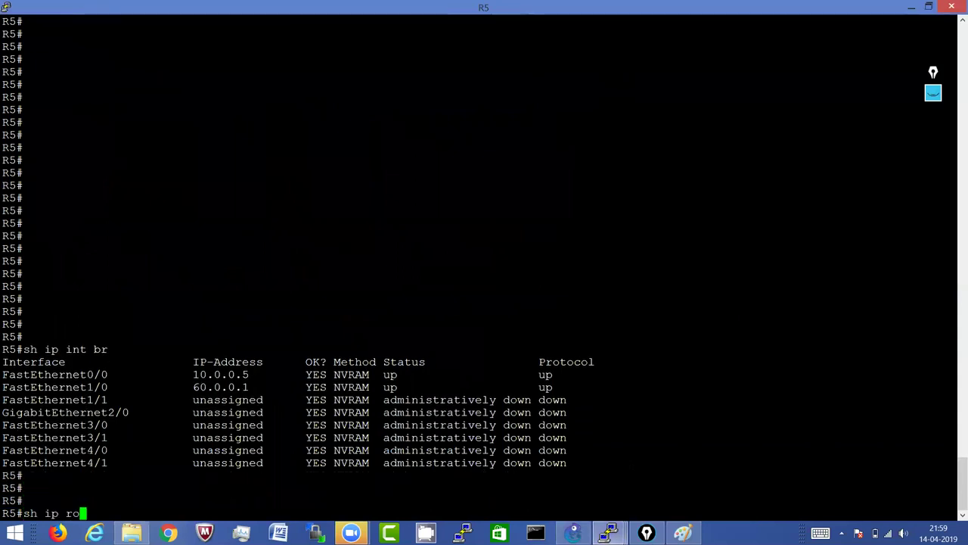
key("Return")
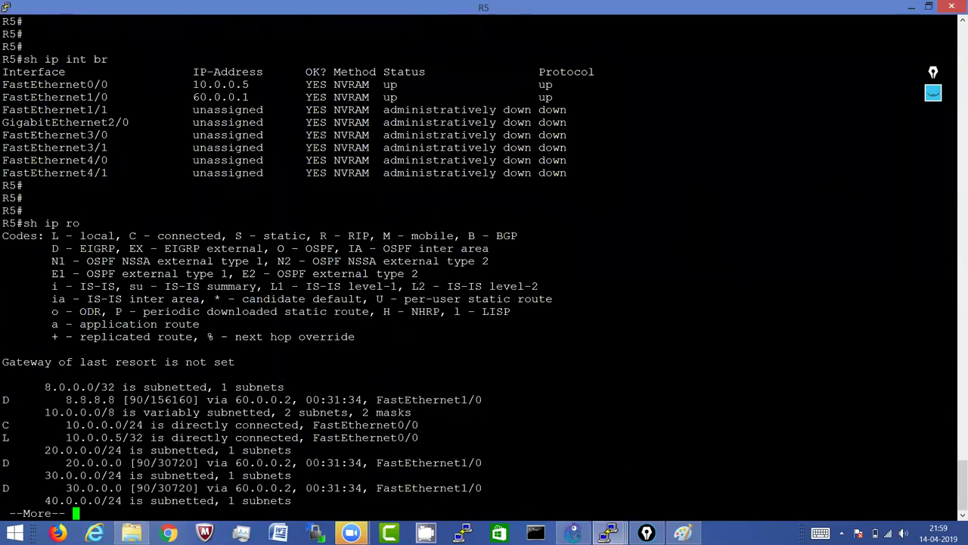
left_click_drag(73, 400, 108, 399)
Step: Switch to the ISP console, display its routing table with "sh ip ro", highlight the 10.0.0.0 route and quit the paged listing
mouse_move(614, 534)
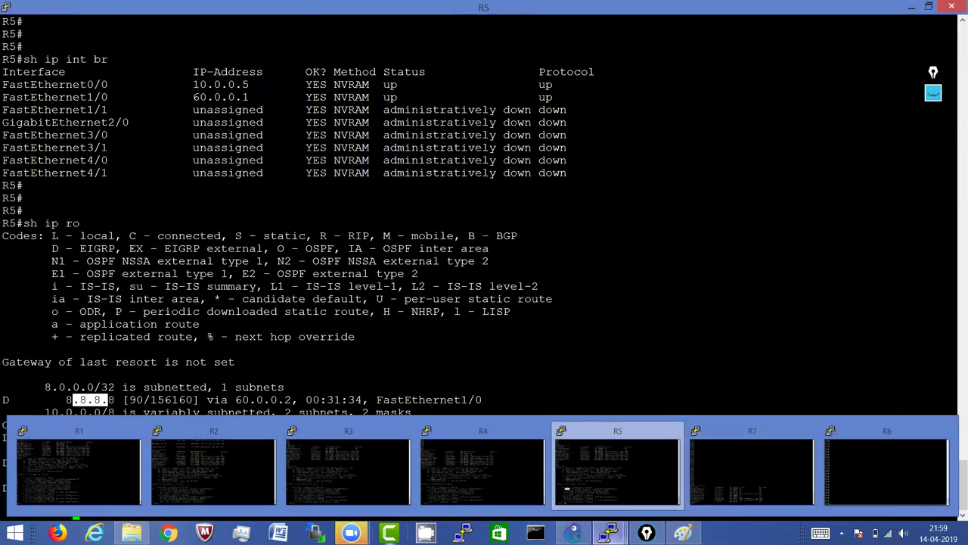
left_click(573, 534)
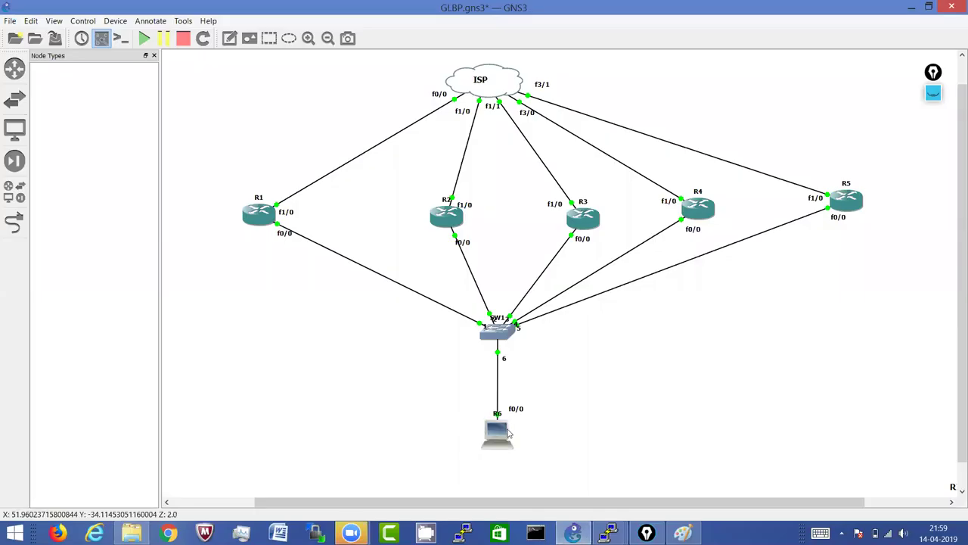
mouse_move(609, 534)
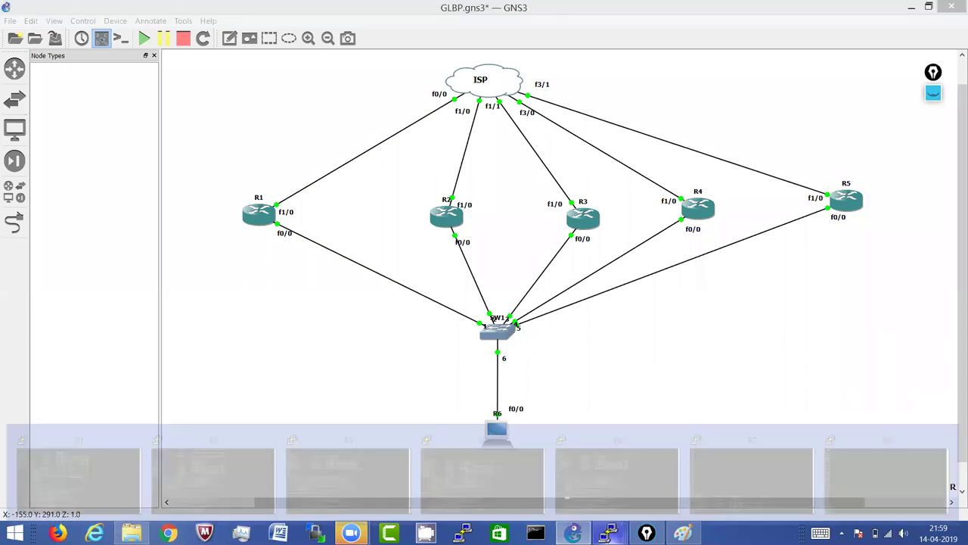
left_click(743, 470)
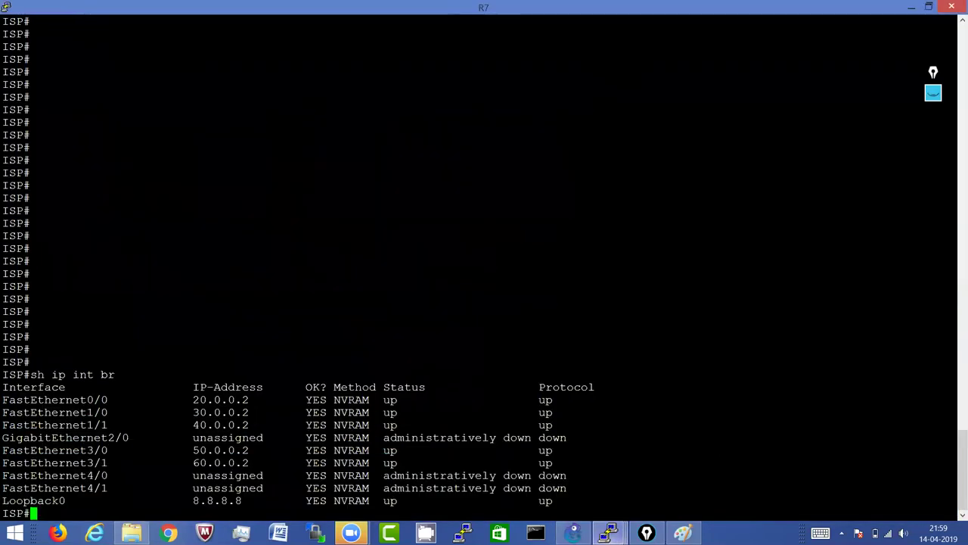
type("sh ip ro")
key("Return")
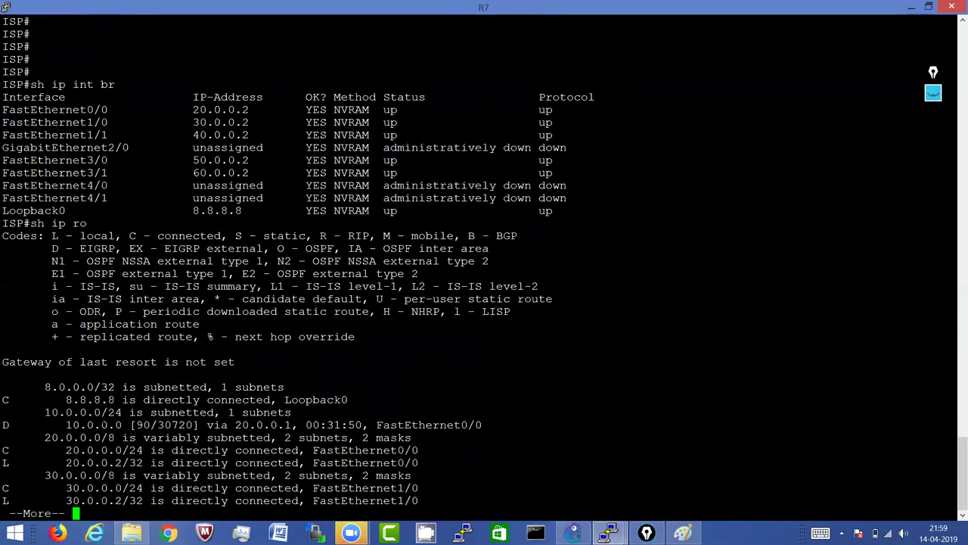
double_click(94, 424)
left_click(93, 424)
key("q")
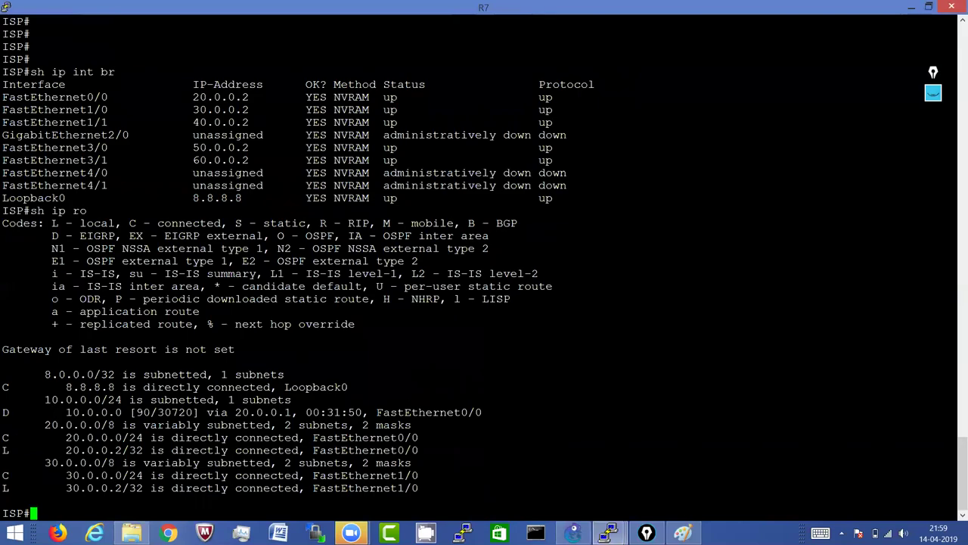
Step: Switch to the R1 console and enter configuration mode for interface f0/0 with "conf t" and "int f0/0"
key("alt+Tab")
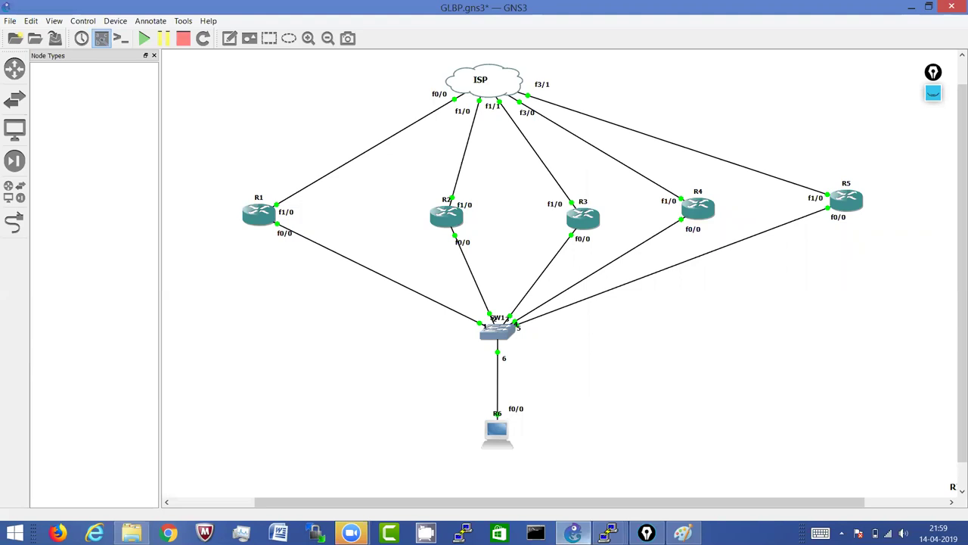
left_click(609, 533)
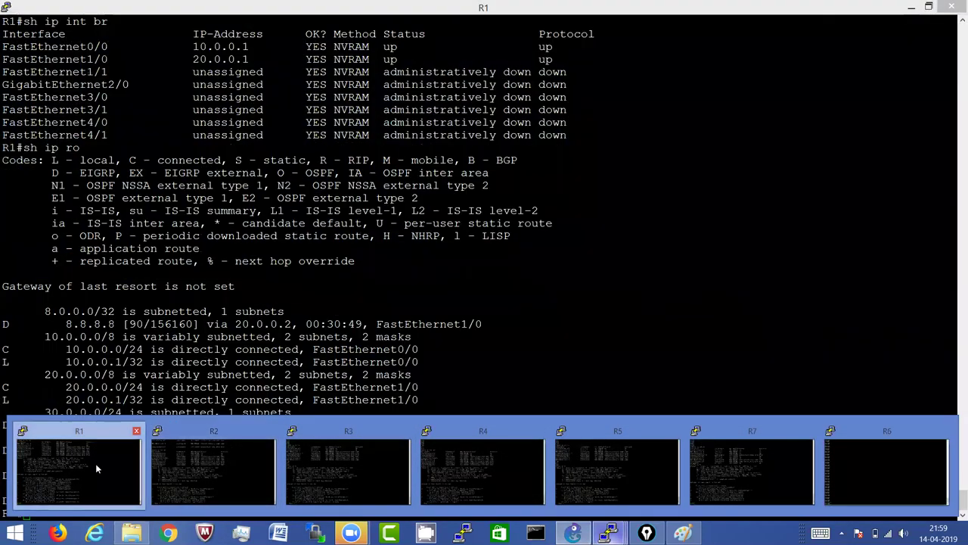
left_click(95, 463)
key("Return")
key("Return")
key("Return")
key("Return")
key("Return")
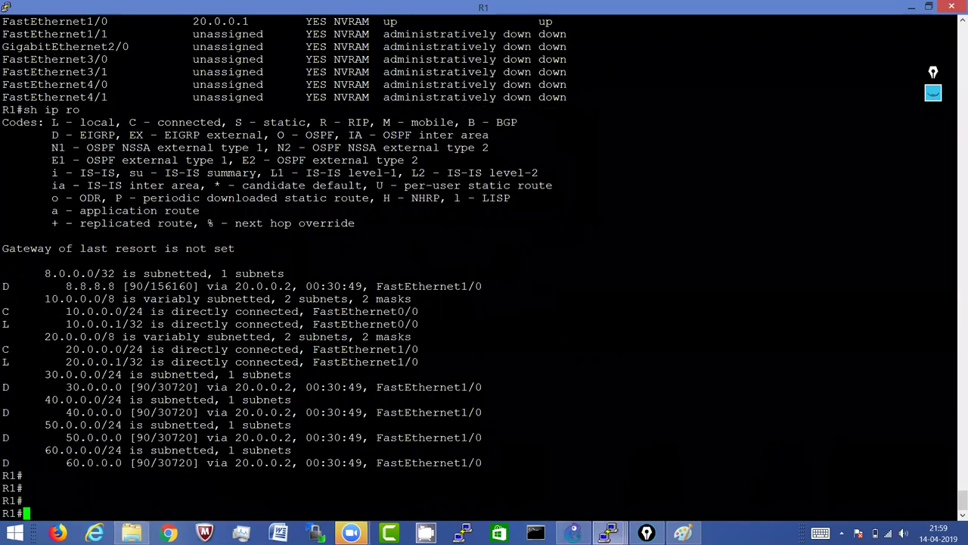
type("conf t")
key("Return")
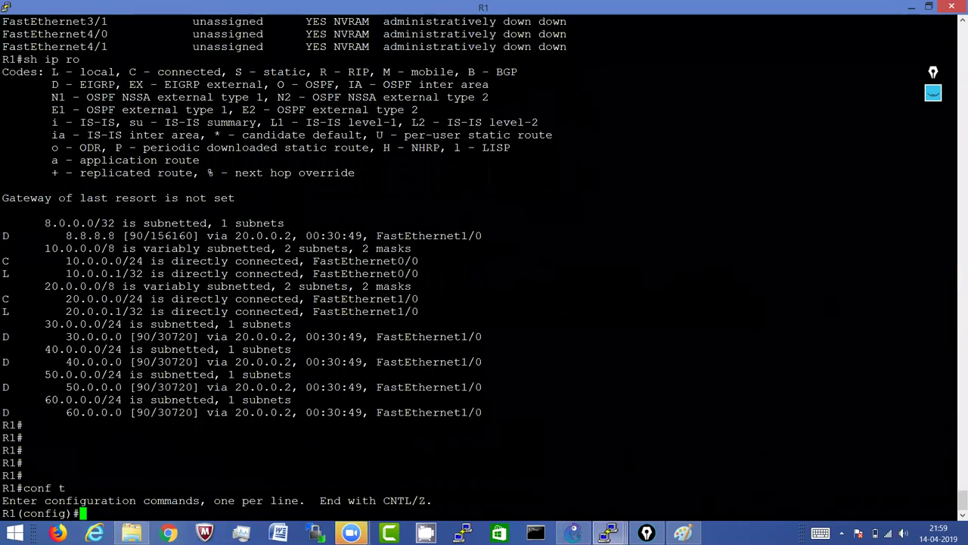
type("int f0/0")
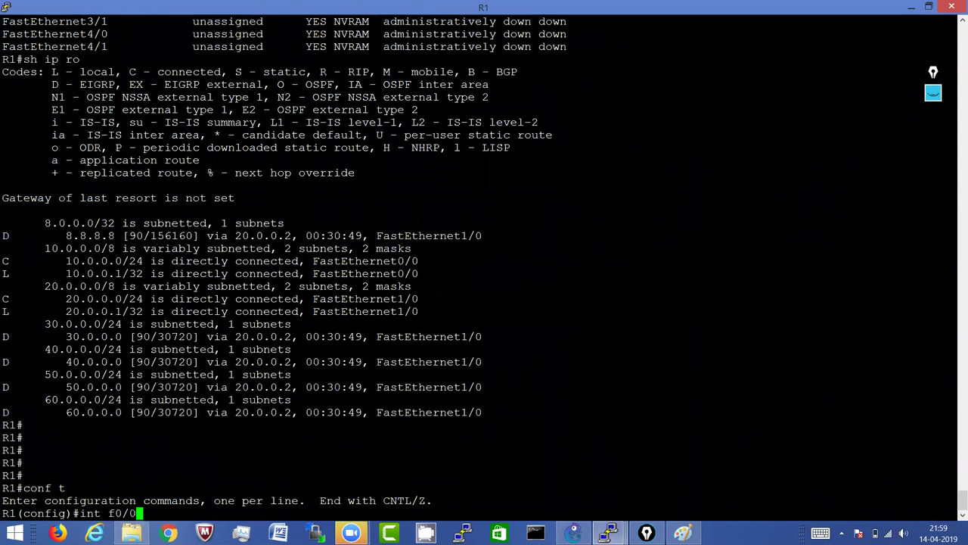
key("Return")
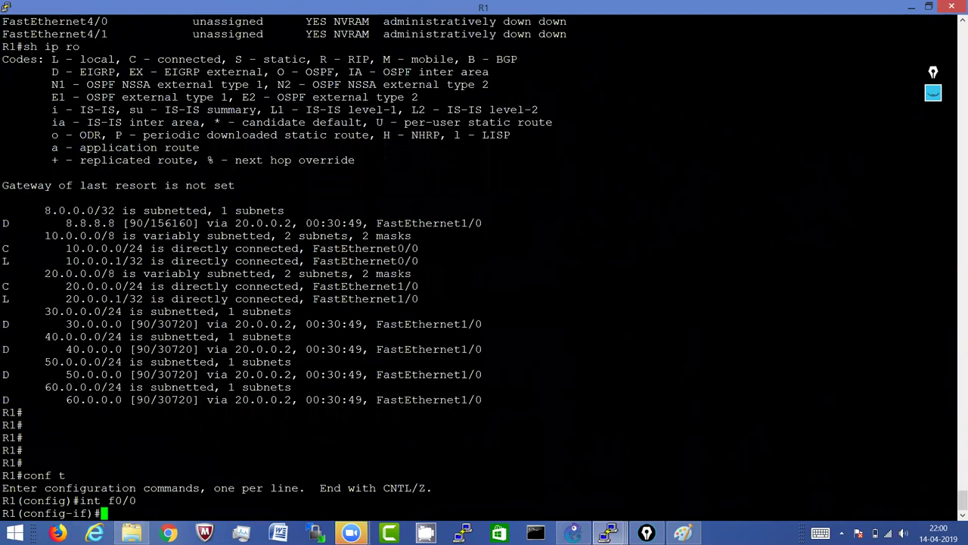
type("g")
type("l")
key("Tab")
type("1 ip")
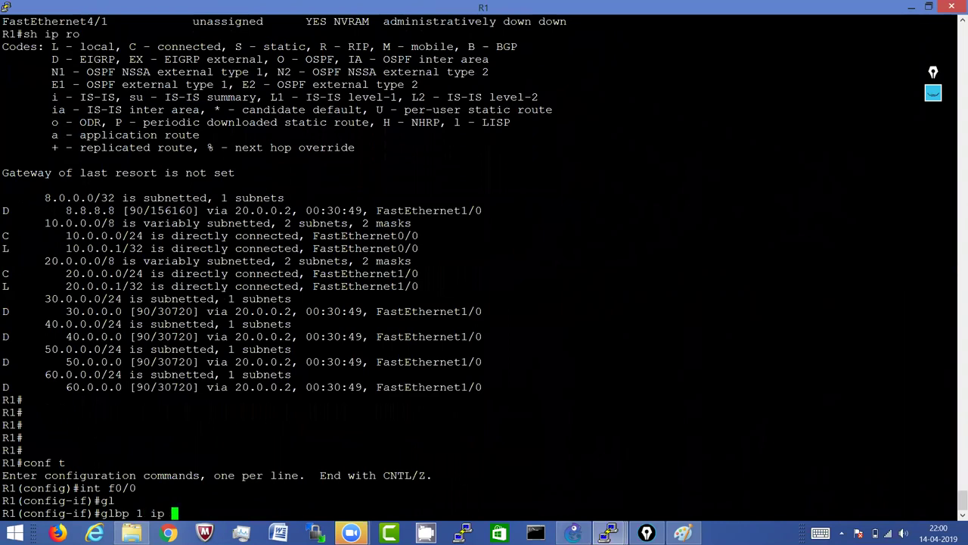
key("BackSpace")
key("BackSpace")
key("BackSpace")
key("BackSpace")
key("BackSpace")
key("BackSpace")
key("BackSpace")
key("BackSpace")
key("BackSpace")
key("BackSpace")
type("sta")
key("Tab")
type("1 ip")
key("BackSpace")
key("BackSpace")
key("BackSpace")
key("BackSpace")
key("BackSpace")
key("BackSpace")
key("BackSpace")
key("BackSpace")
key("BackSpace")
key("BackSpace")
key("BackSpace")
key("BackSpace")
Step: Configure GLBP group 1 on R1's f0/0 with "glbp 1 ip 10.0.0.10" and leave configuration mode
type("gl")
key("Tab")
type("1 ip 10.0.0.10")
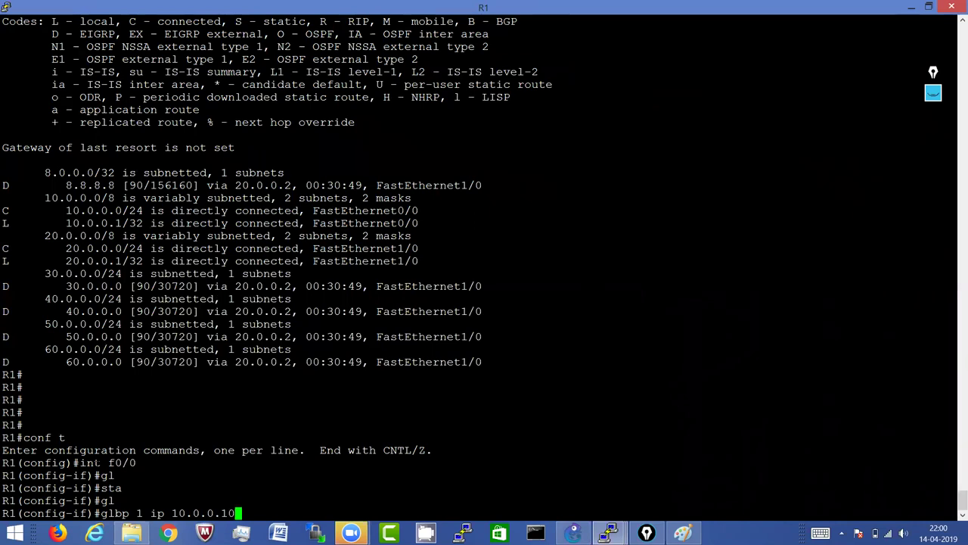
key("Return")
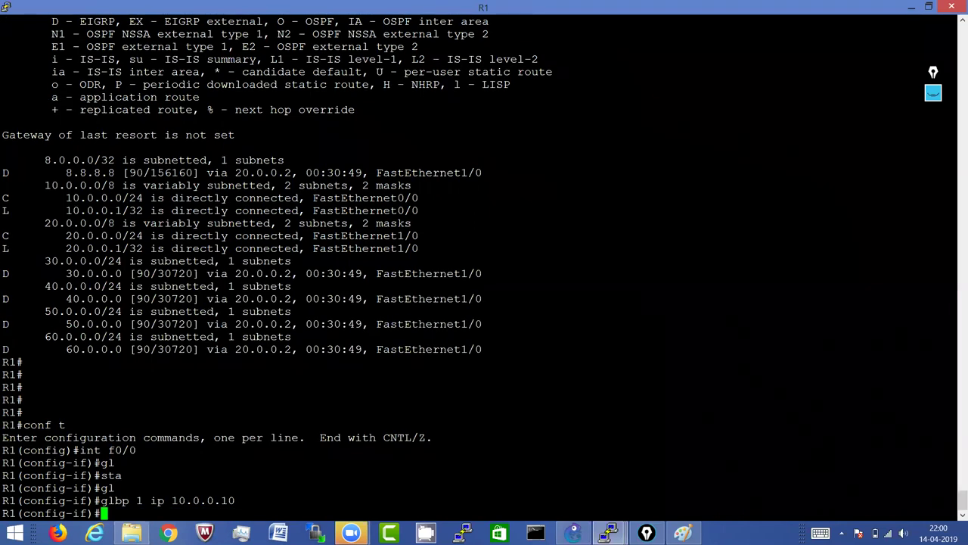
key("ctrl+z")
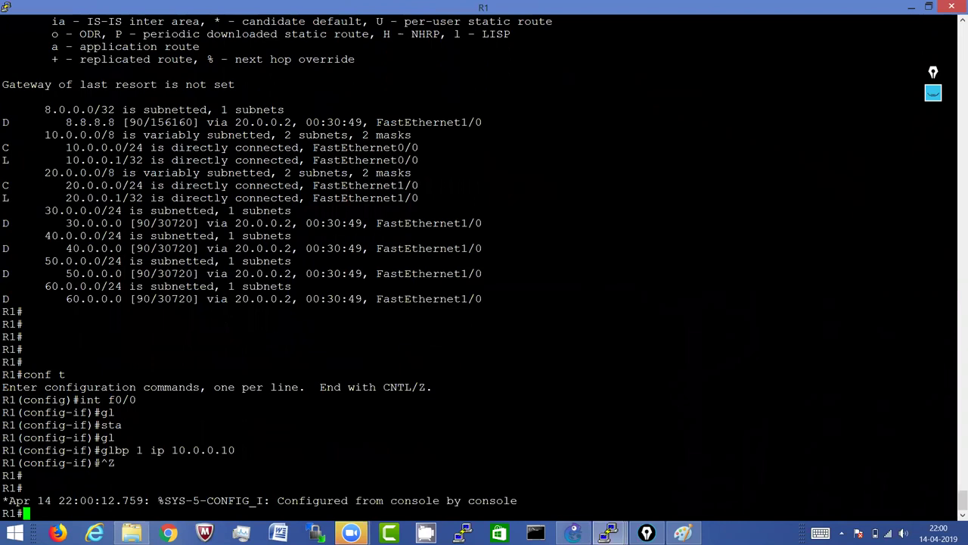
Step: Display R1's GLBP status with "sh gl", and run the command again for the updated forwarder state
key("Return")
key("Return")
key("Return")
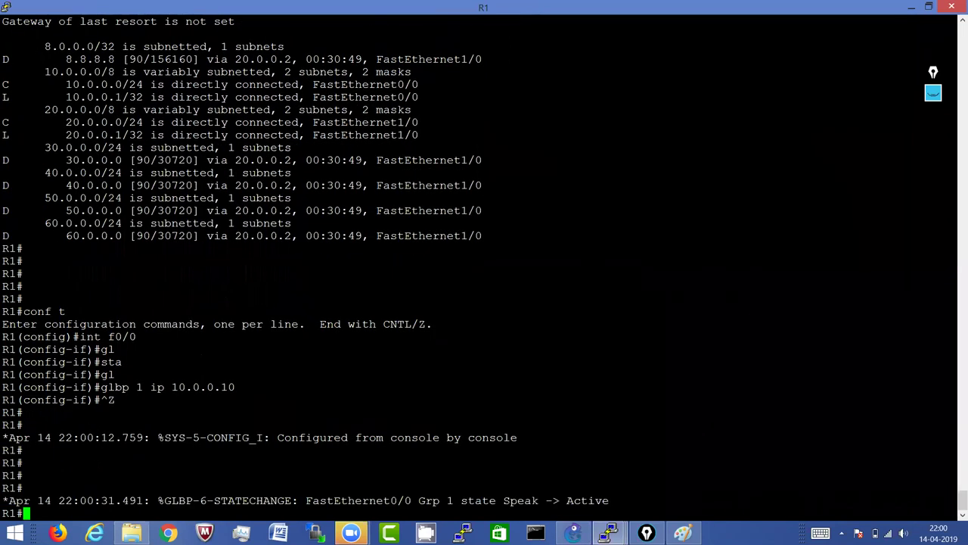
type("sh gl")
key("Return")
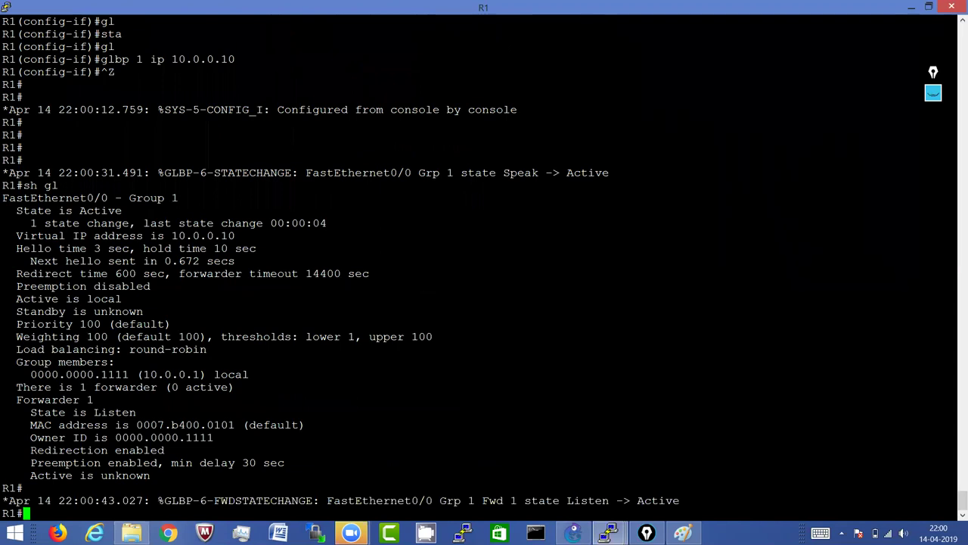
type("sh gl")
key("Return")
key("Return")
key("Return")
key("Return")
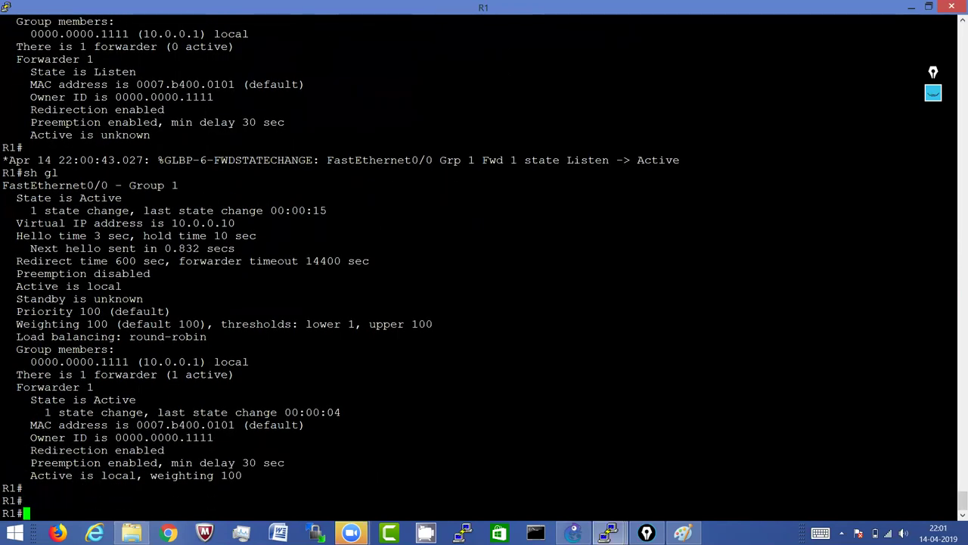
Step: Highlight the Group 1 details and the Forwarder 1 section in R1's latest GLBP output
left_click_drag(946, 363, 3, 185)
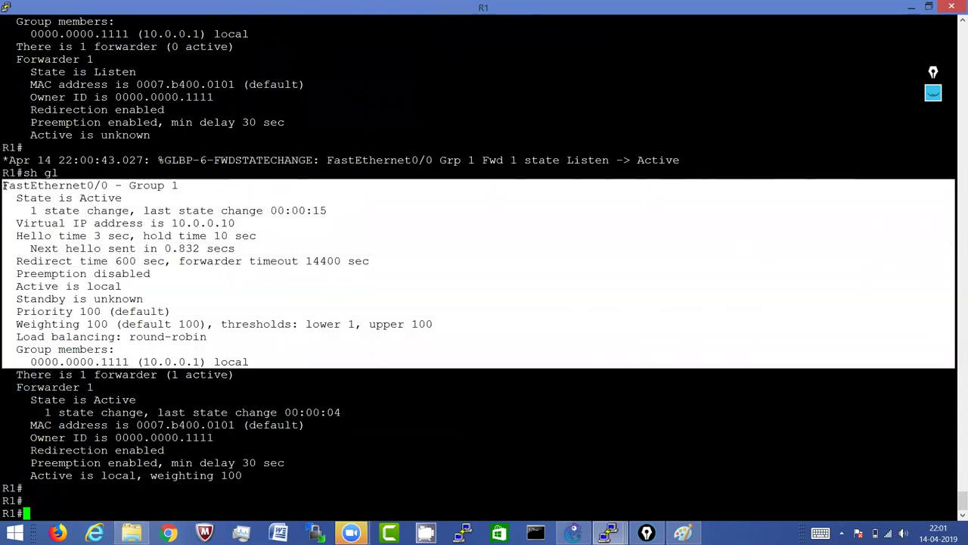
left_click(6, 346)
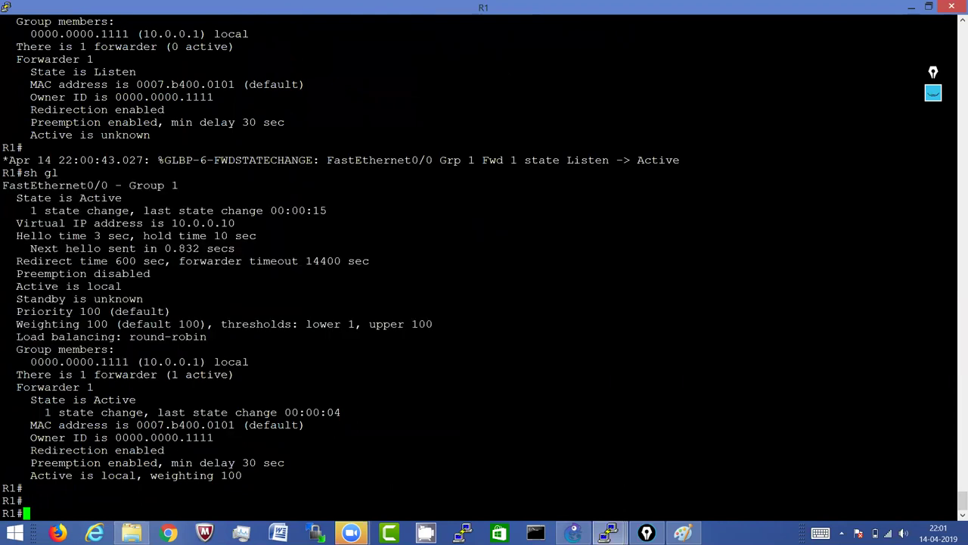
left_click_drag(9, 373, 294, 475)
right_click(294, 475)
Step: Switch to Paint, paste the R1 console screenshot over the topology drawing and move it up to show the full GLBP output
left_click(683, 533)
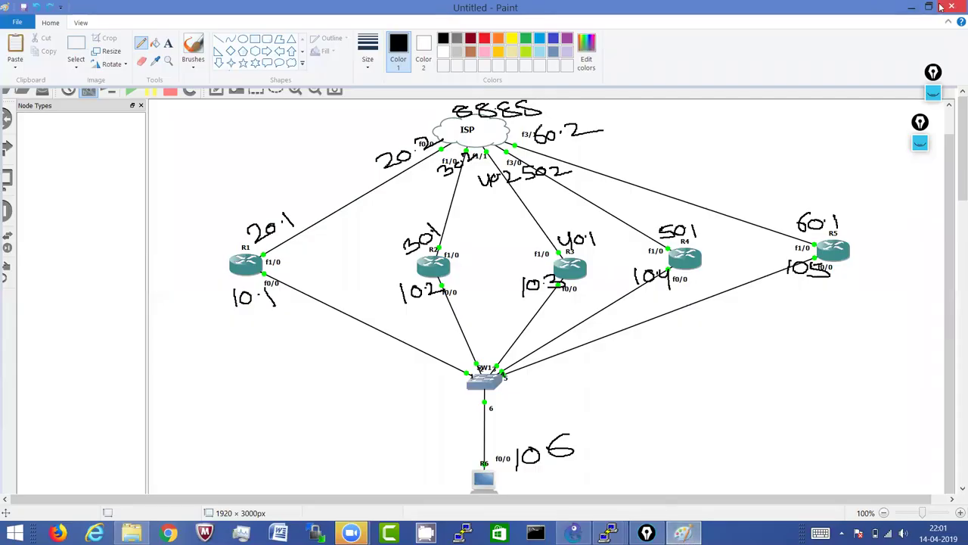
key("super+r")
key("Escape")
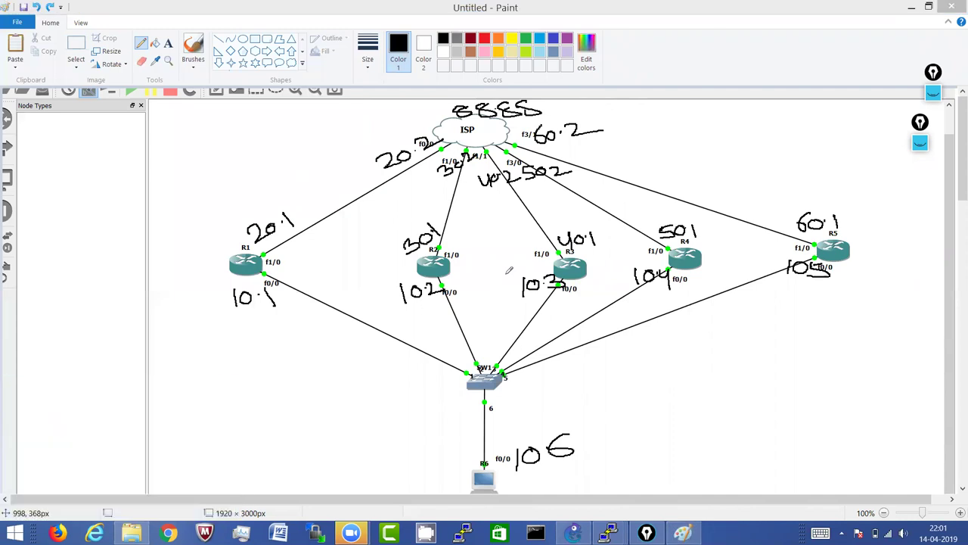
key("ctrl+shift+1")
key("ctrl+v")
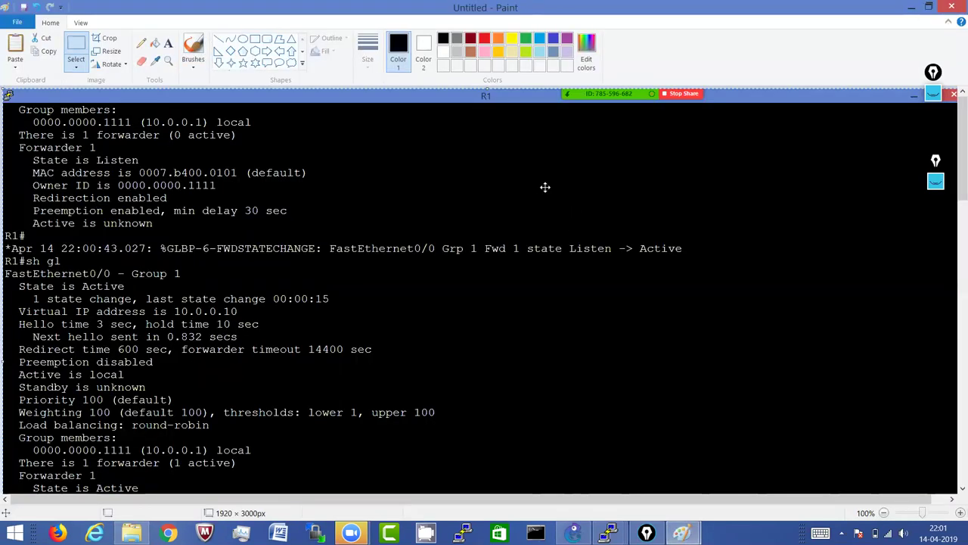
mouse_move(566, 190)
left_mouse_down()
mouse_move(575, 125)
mouse_move(538, 111)
mouse_move(579, 102)
left_mouse_up()
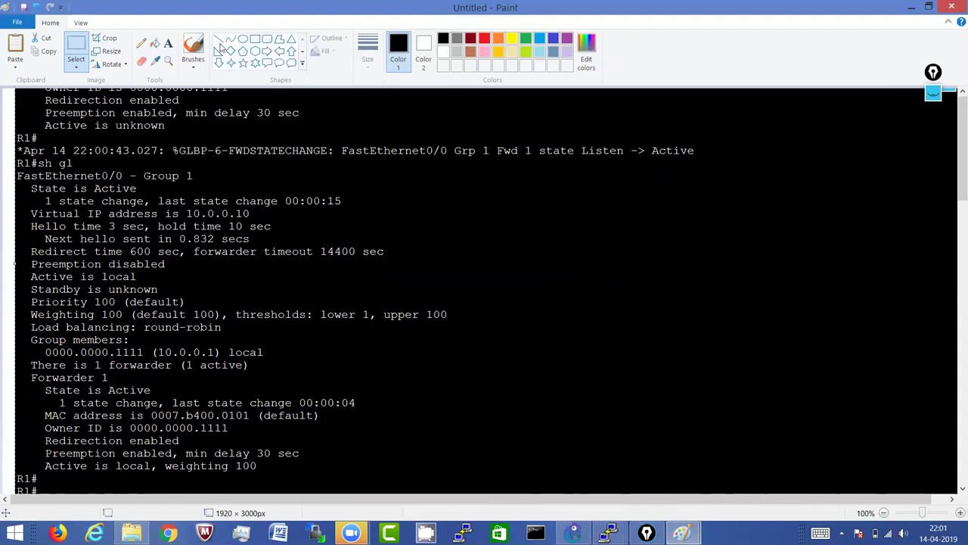
Step: Set the Pencil to red with a thicker line and circle "Group 1" in the pasted GLBP output
left_click(140, 43)
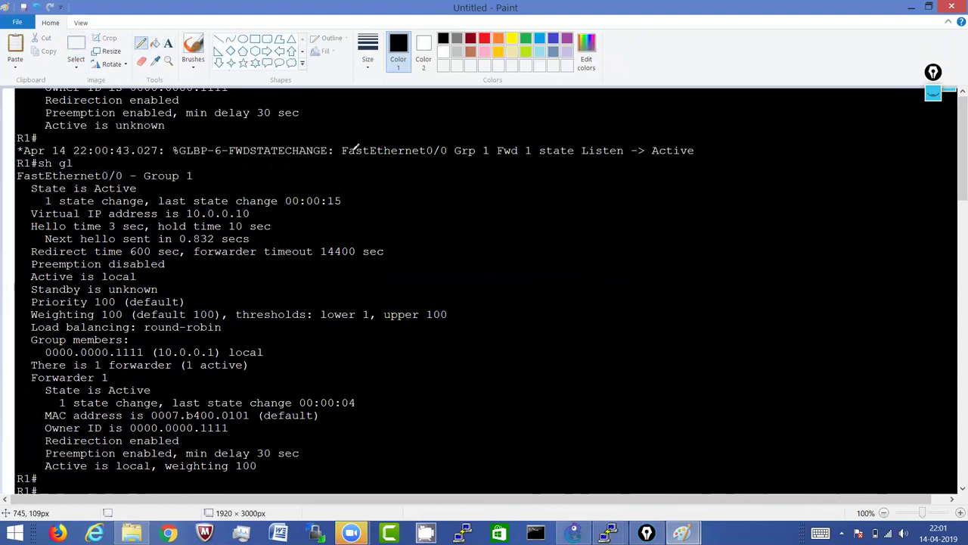
left_click(487, 37)
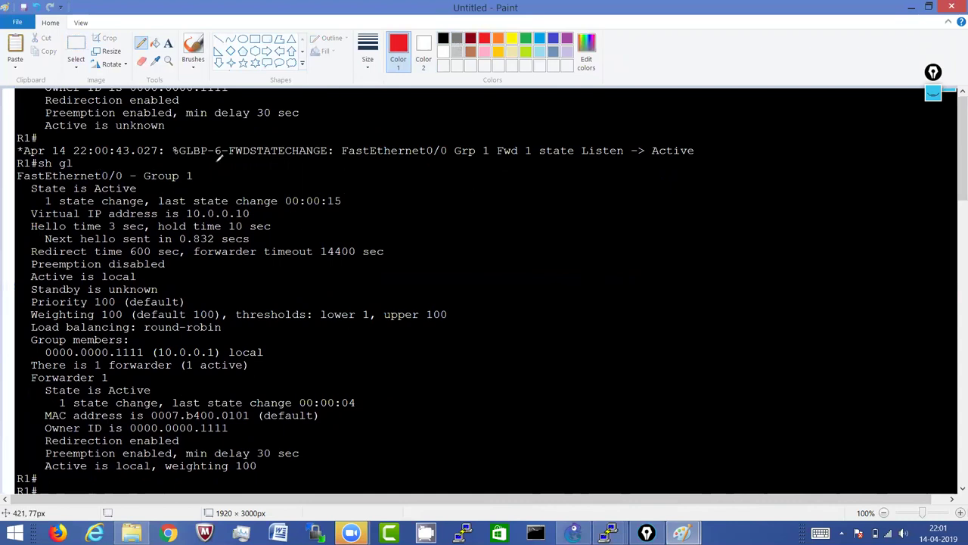
mouse_move(112, 168)
left_mouse_down()
mouse_move(60, 184)
mouse_move(127, 169)
left_mouse_up()
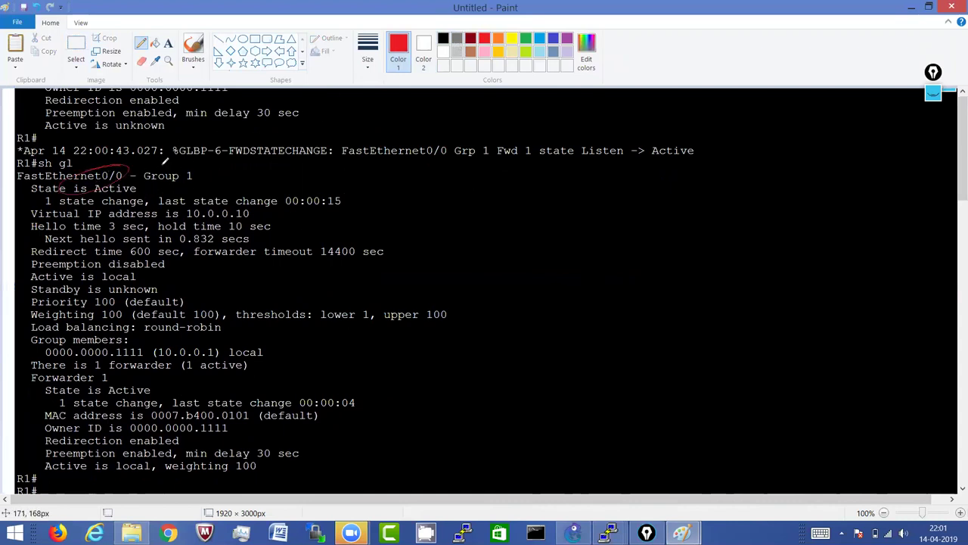
left_click(366, 47)
left_click(391, 134)
key("ctrl+z")
left_click_drag(198, 161, 194, 162)
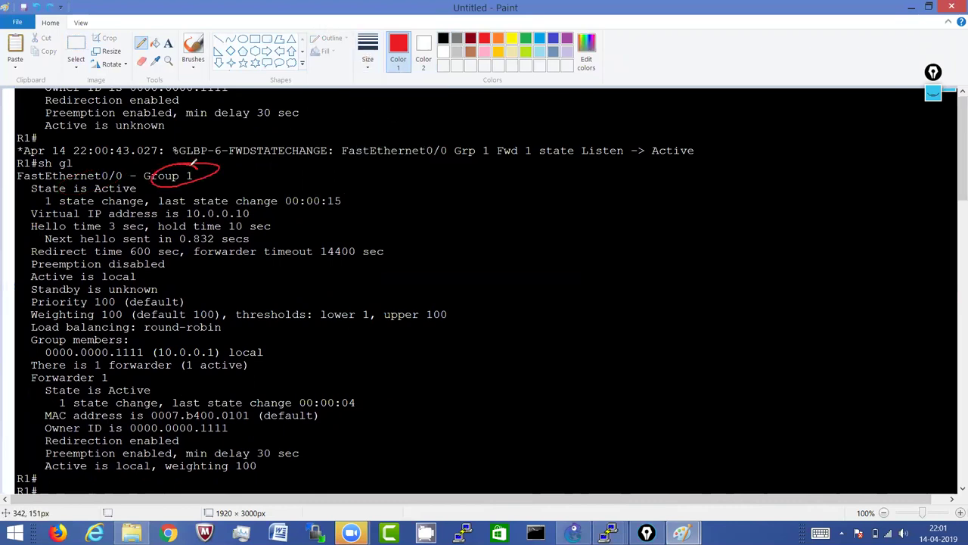
Step: Mark the Active state and the virtual IP address in red, and undo both marks
mouse_move(136, 176)
left_mouse_down()
mouse_move(66, 204)
mouse_move(155, 182)
left_mouse_up()
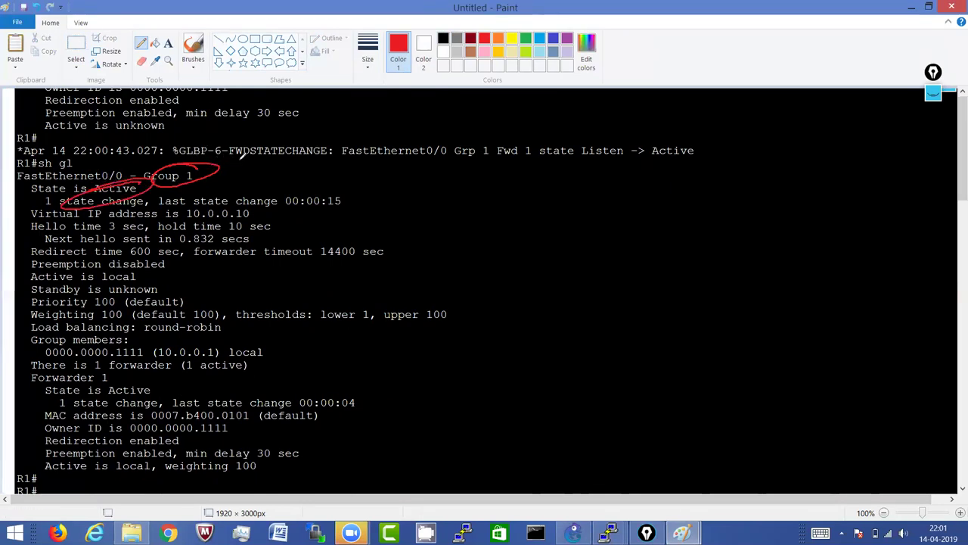
left_click_drag(273, 201, 161, 226)
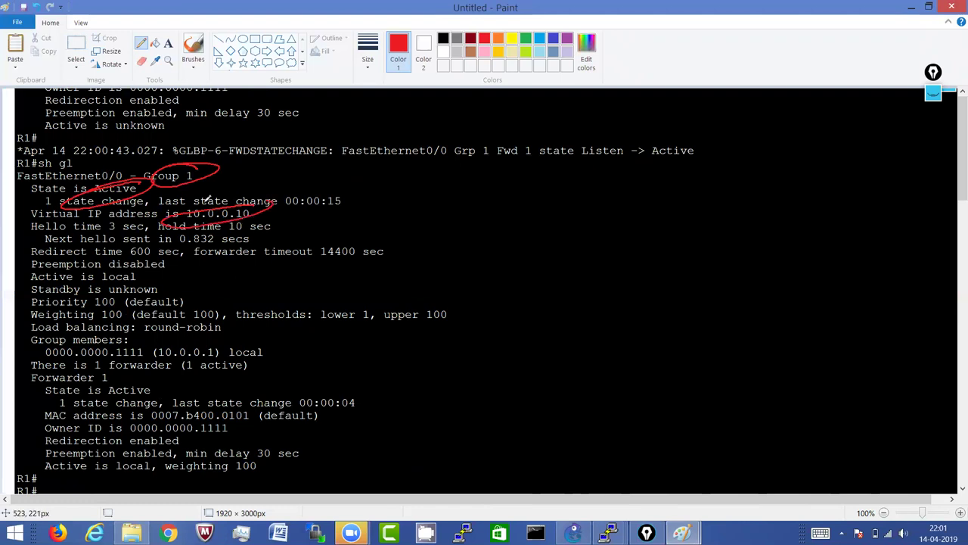
key("ctrl+z")
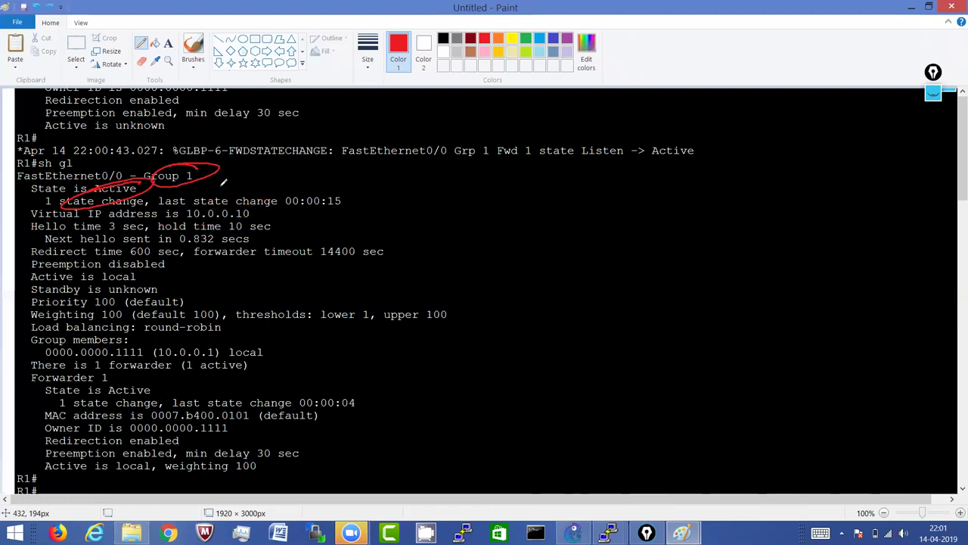
key("ctrl+z")
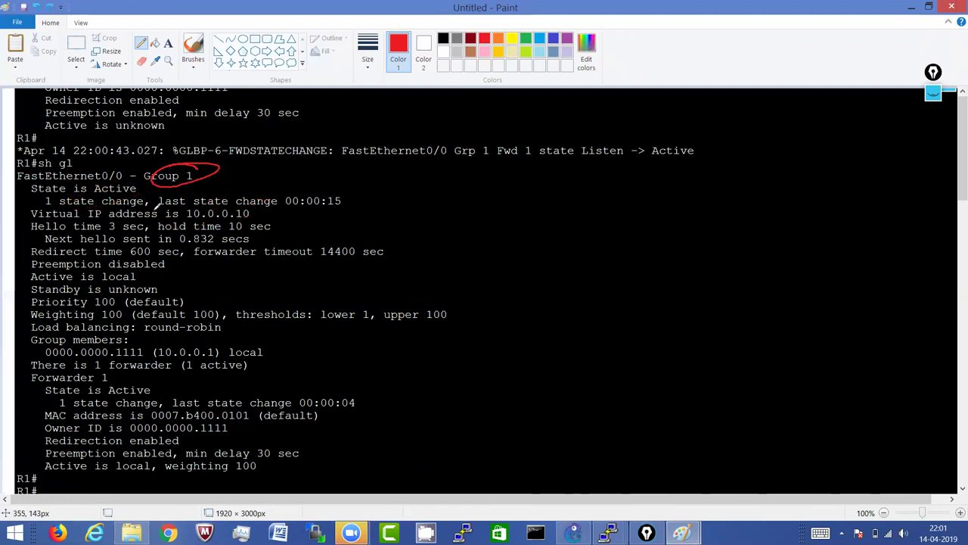
Step: Circle the 3 sec hello time, the 10 sec hold time and the next hello value in red
mouse_move(151, 214)
left_mouse_down()
mouse_move(98, 234)
mouse_move(145, 216)
left_mouse_up()
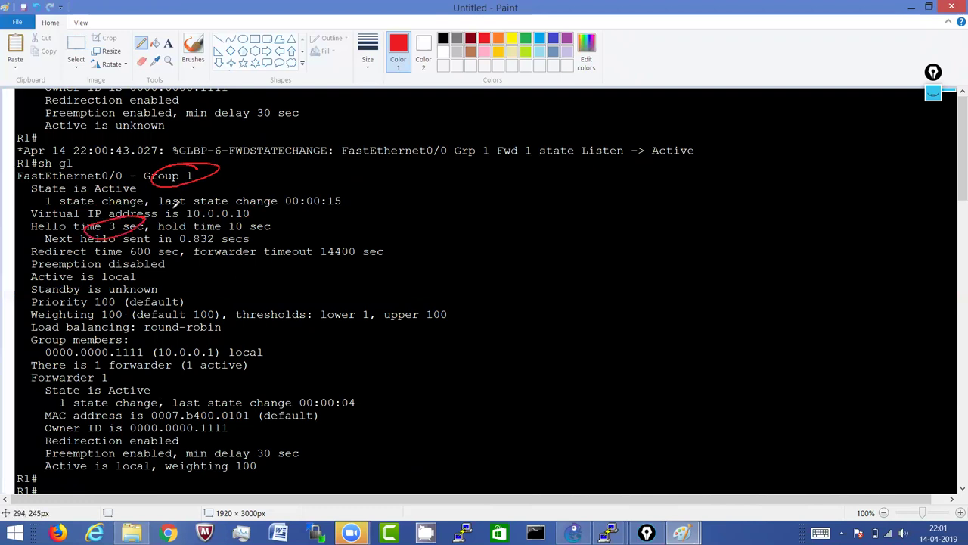
mouse_move(267, 214)
left_mouse_down()
mouse_move(217, 217)
mouse_move(259, 221)
mouse_move(233, 214)
mouse_move(264, 207)
mouse_move(225, 228)
mouse_move(249, 229)
mouse_move(181, 248)
mouse_move(228, 227)
left_mouse_up()
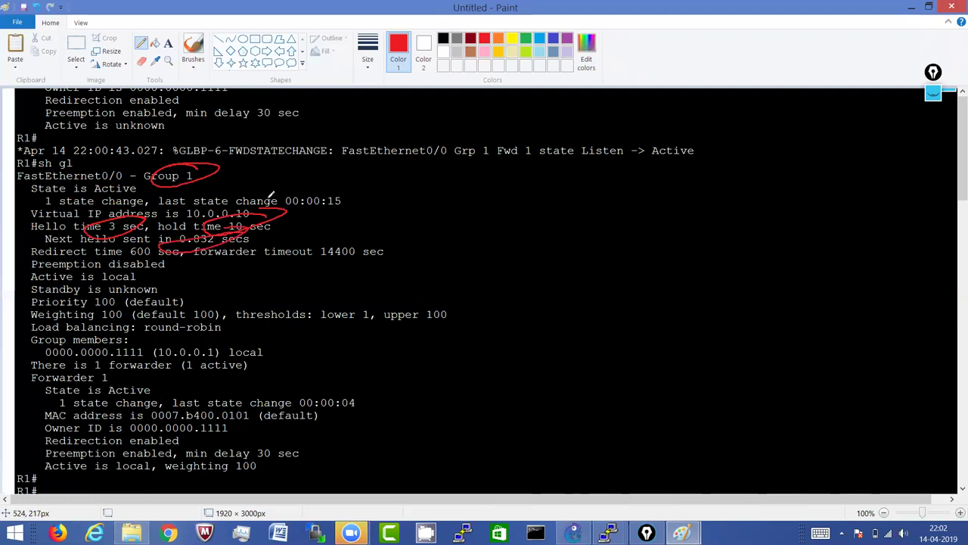
Step: Undo the three red circles around the hello time, hold time and next hello values
key("ctrl+z")
key("ctrl+z")
key("ctrl+z")
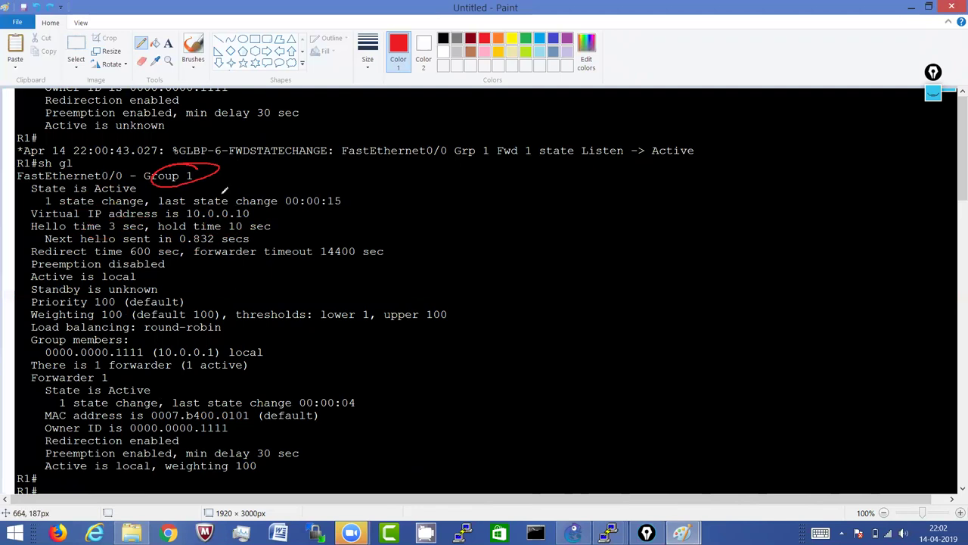
Step: Circle the redirect time of 600 sec and the forwarder timeout of 14400 sec in red, and undo the circles
mouse_move(171, 239)
left_mouse_down()
mouse_move(22, 257)
mouse_move(164, 266)
left_mouse_up()
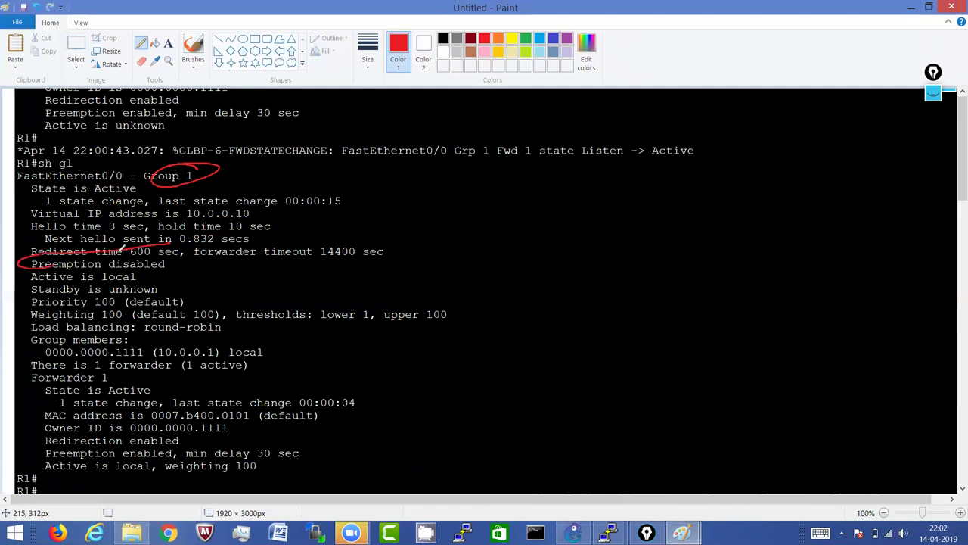
key("ctrl+z")
key("ctrl+z")
mouse_move(161, 239)
left_mouse_down()
mouse_move(129, 255)
mouse_move(171, 247)
mouse_move(162, 241)
left_mouse_up()
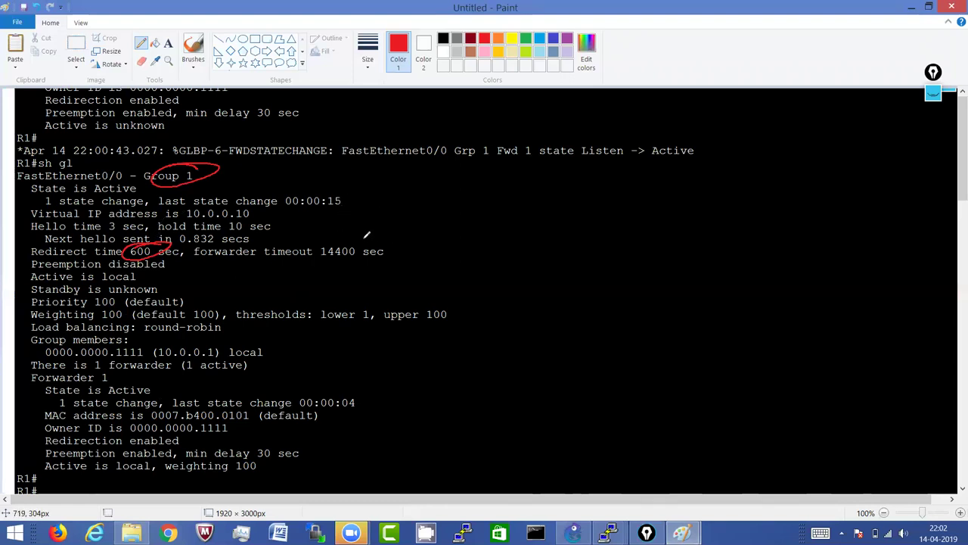
mouse_move(353, 236)
left_mouse_down()
mouse_move(310, 252)
mouse_move(344, 239)
left_mouse_up()
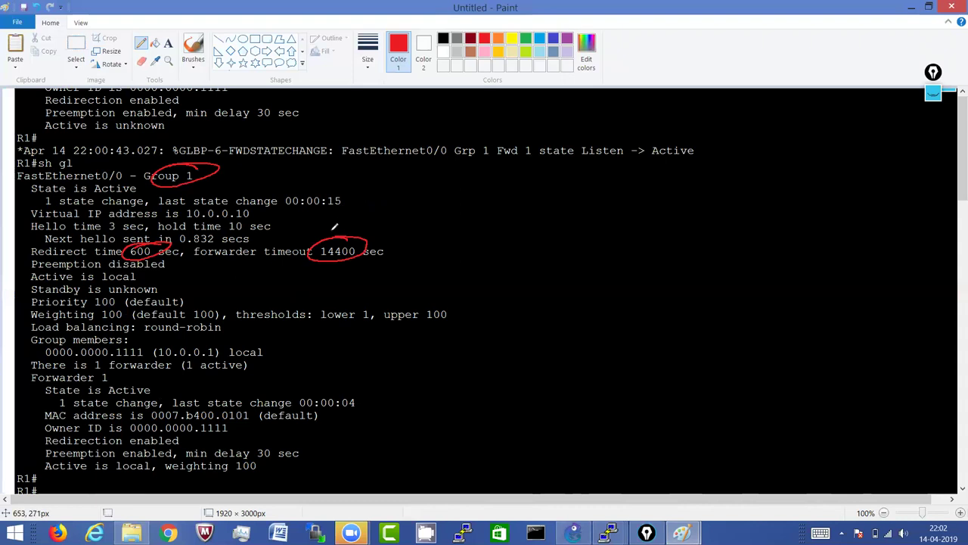
key("ctrl+z")
key("ctrl+z")
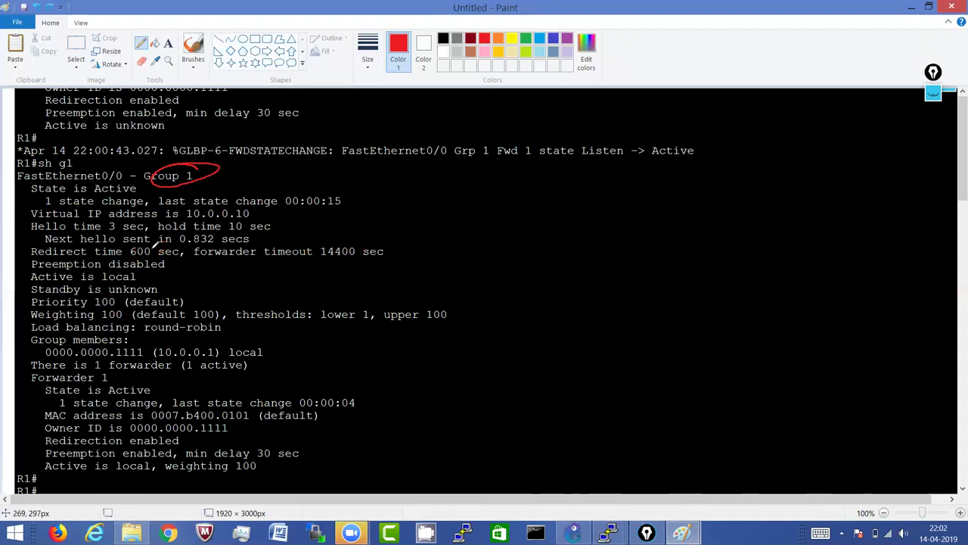
Step: Tick the redirect time and forwarder timeout entries, outline the redirect time text in red, and undo these marks
left_click_drag(22, 262, 72, 237)
left_click(196, 255)
left_click_drag(196, 255, 284, 224)
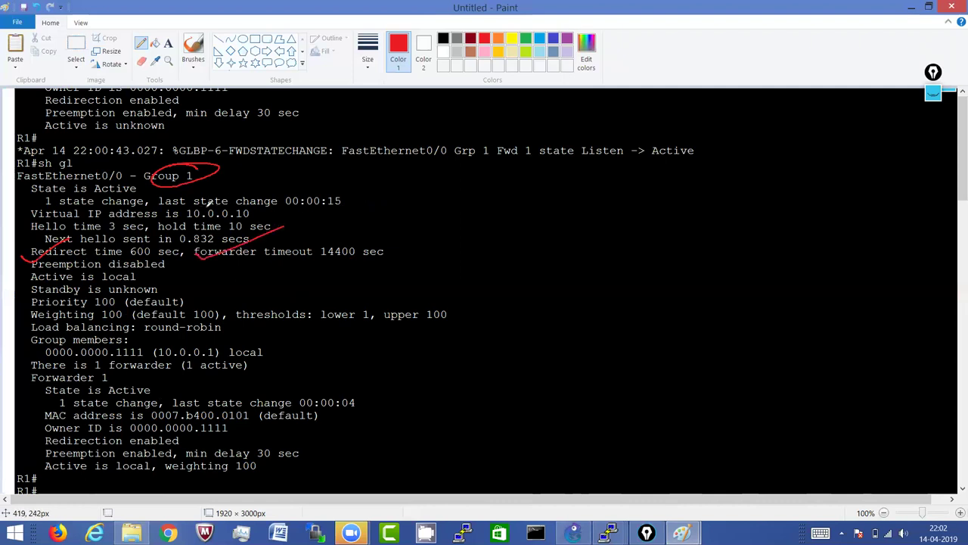
mouse_move(181, 252)
left_mouse_down()
mouse_move(44, 258)
mouse_move(89, 264)
mouse_move(188, 244)
left_mouse_up()
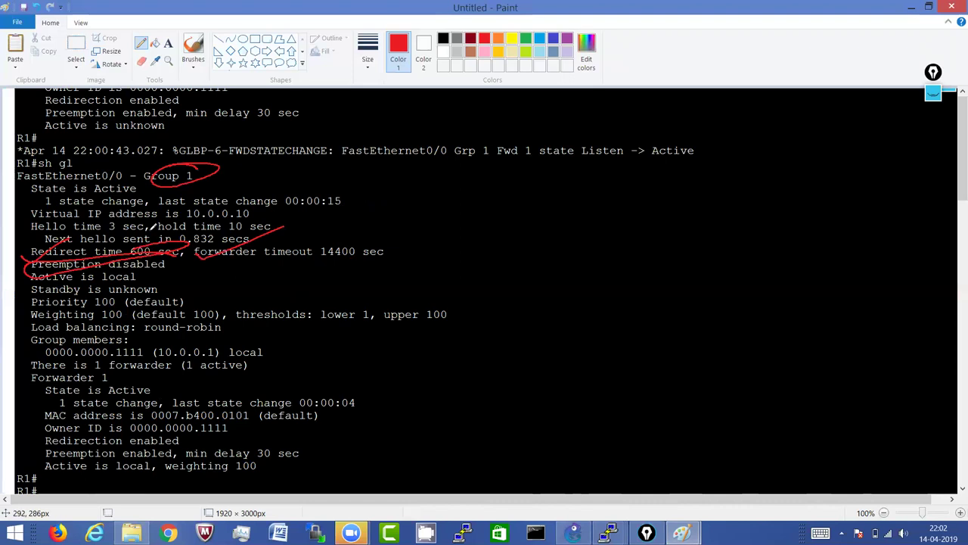
key("ctrl+z")
key("ctrl+z")
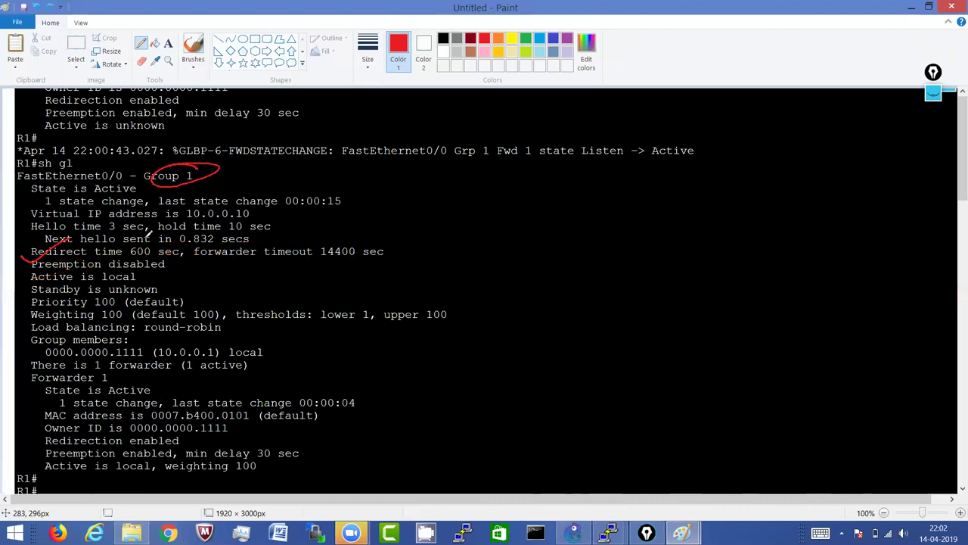
key("ctrl+z")
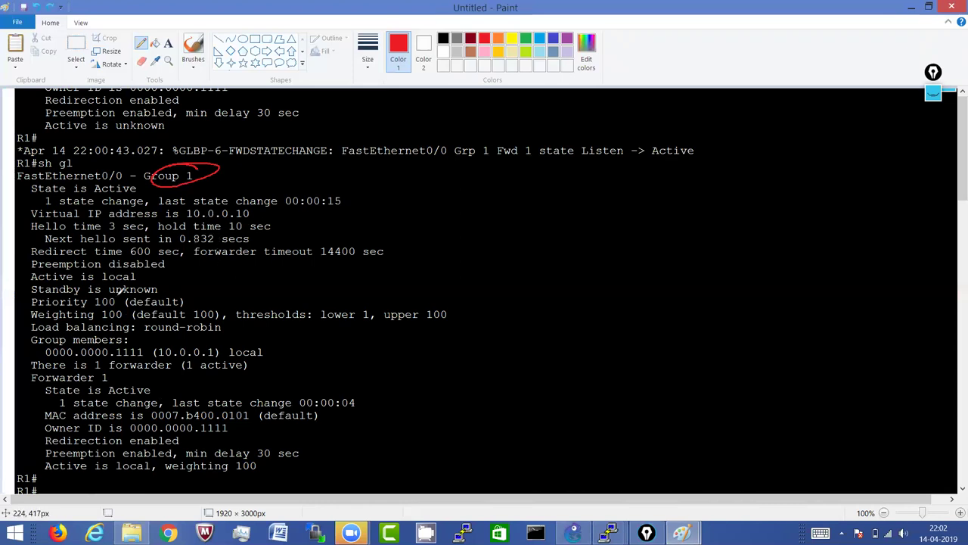
Step: Mark the priority value, the weighting line and the load balancing line in red, undoing each mark
mouse_move(117, 289)
left_mouse_down()
mouse_move(83, 306)
mouse_move(127, 285)
left_mouse_up()
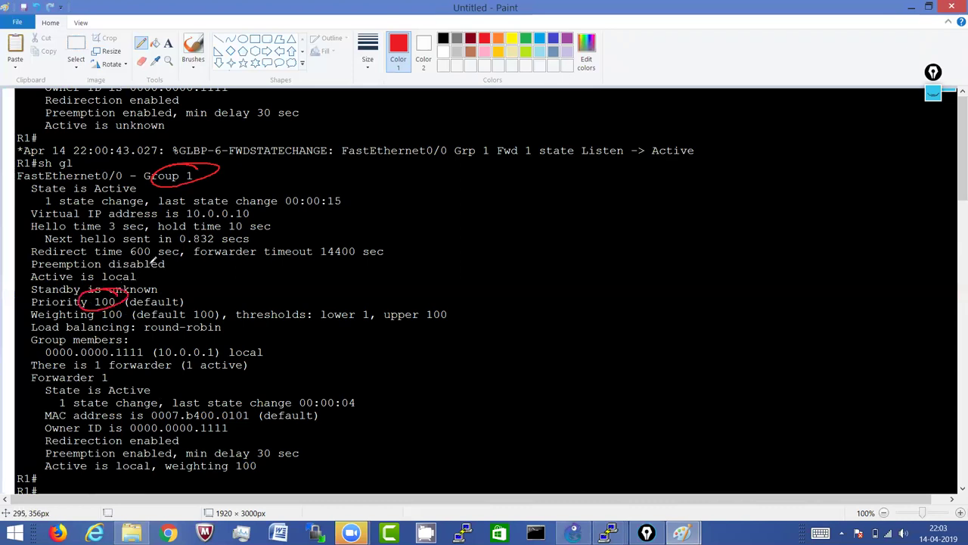
key("ctrl+z")
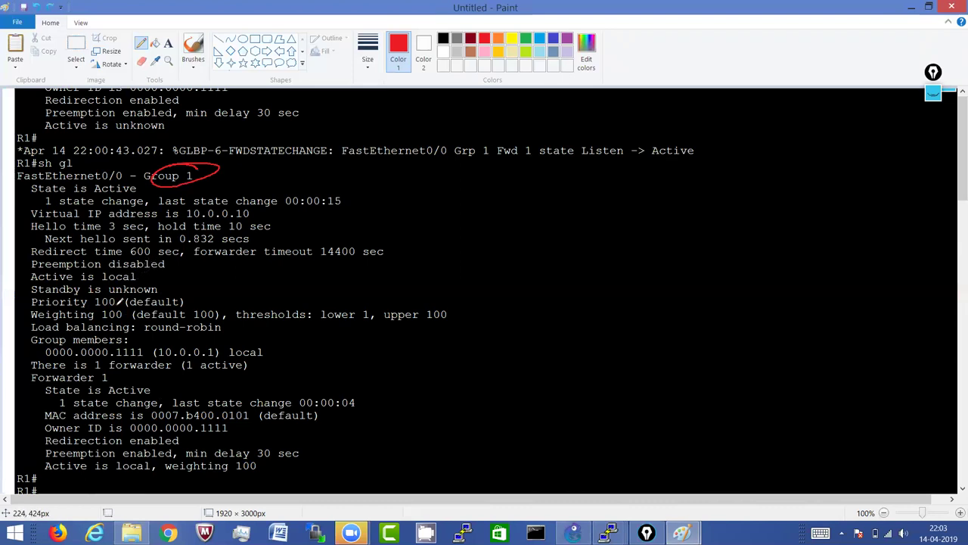
mouse_move(115, 306)
left_mouse_down()
mouse_move(129, 322)
mouse_move(134, 309)
mouse_move(227, 301)
mouse_move(184, 294)
left_mouse_up()
key("ctrl+z")
key("ctrl+z")
key("ctrl+z")
mouse_move(233, 310)
left_mouse_down()
mouse_move(14, 330)
mouse_move(130, 329)
mouse_move(253, 307)
mouse_move(194, 307)
mouse_move(227, 319)
mouse_move(30, 330)
mouse_move(145, 339)
left_mouse_up()
key("ctrl+z")
key("ctrl+z")
Step: Switch to the Paint window with the topology drawing and write 0000.0000.1111 in red beside R1's f0/0 port
mouse_move(681, 533)
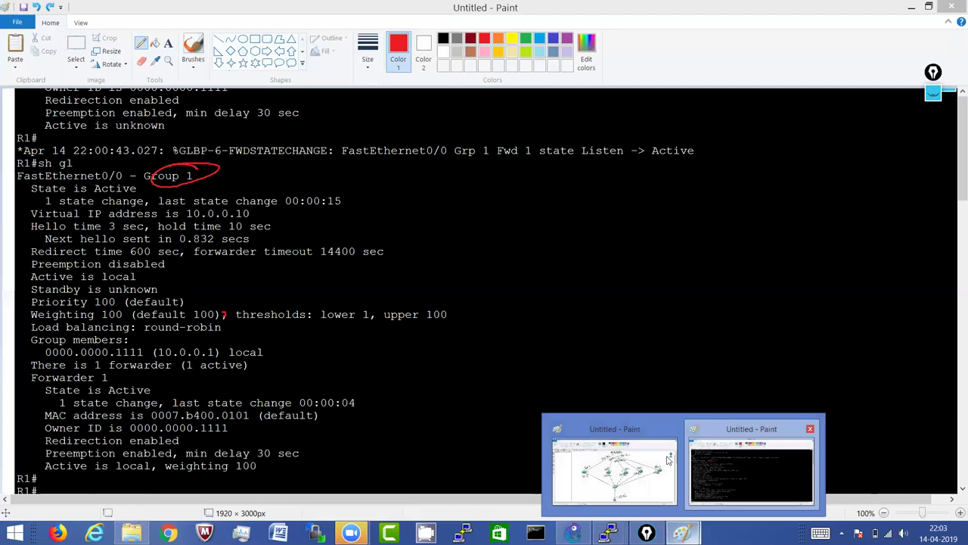
left_click(590, 499)
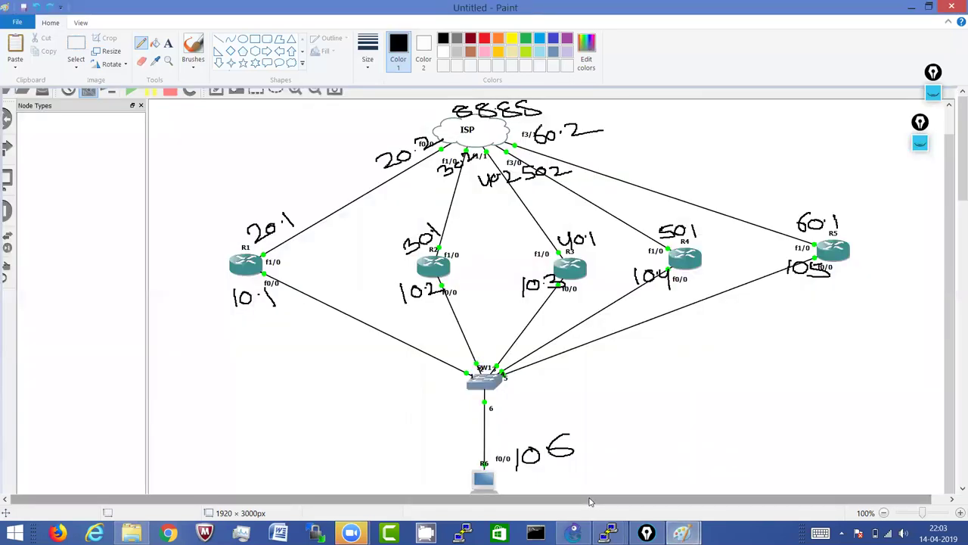
left_click(485, 38)
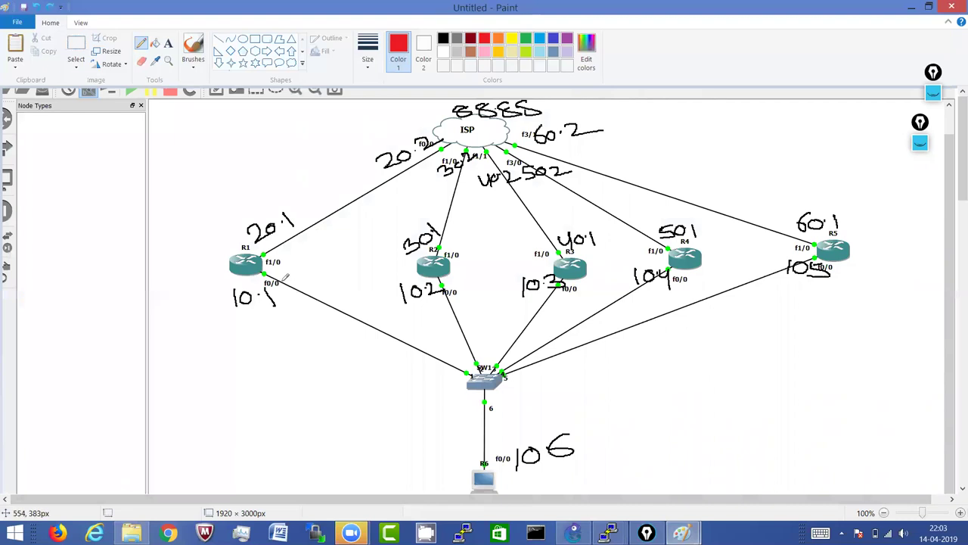
mouse_move(277, 275)
left_mouse_down()
mouse_move(364, 238)
mouse_move(367, 251)
mouse_move(389, 240)
left_mouse_up()
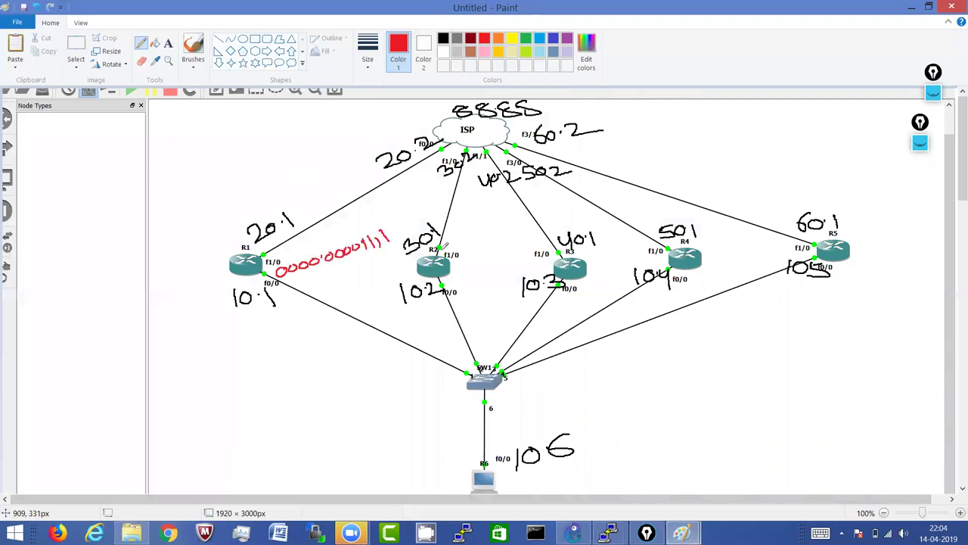
Step: Write the MAC endings 2222, 3333, 4444 and 5555 in red beside the f0/0 ports of R2, R3, R4 and R5
left_click_drag(454, 276, 489, 282)
left_click_drag(488, 271, 496, 281)
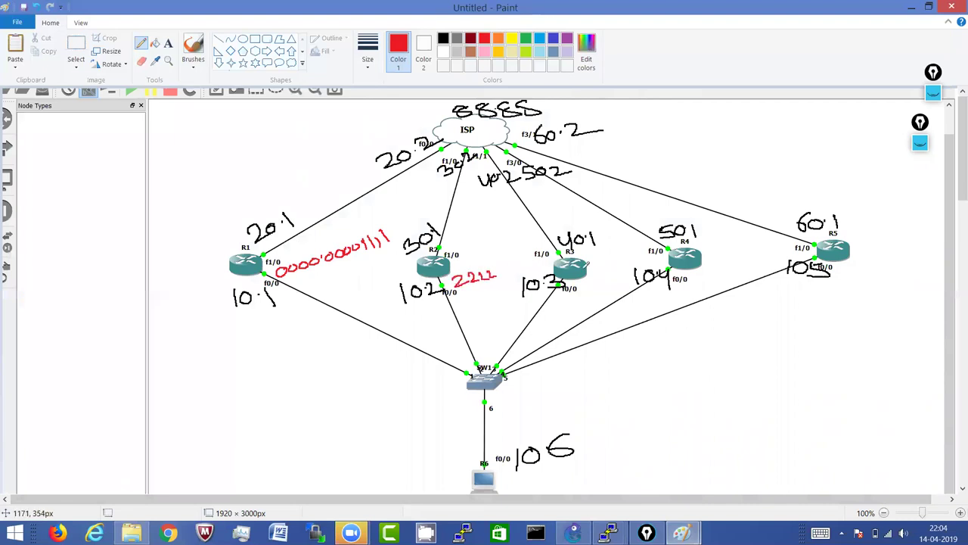
mouse_move(583, 274)
left_mouse_down()
mouse_move(592, 284)
mouse_move(625, 285)
left_mouse_up()
left_click_drag(688, 273, 748, 279)
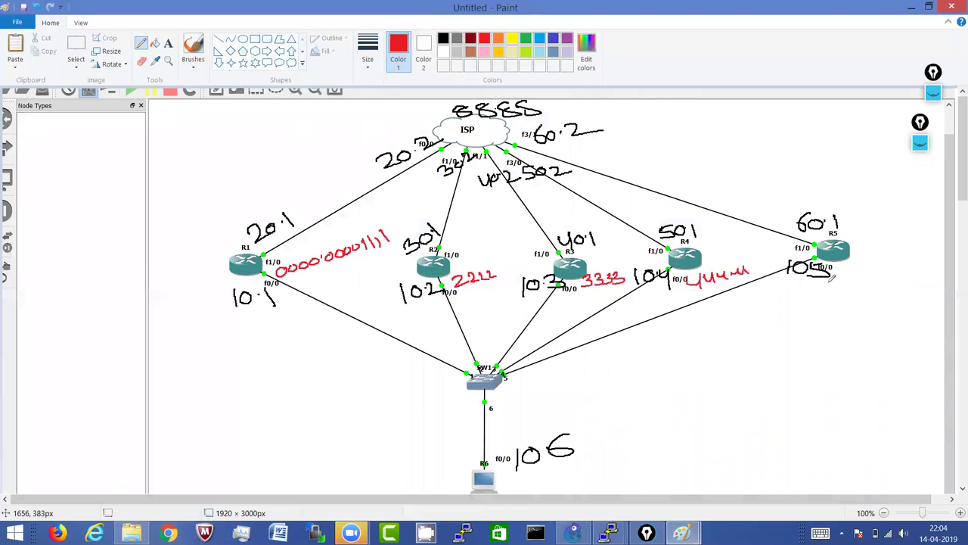
mouse_move(826, 286)
left_mouse_down()
mouse_move(811, 300)
mouse_move(882, 283)
mouse_move(862, 298)
left_mouse_up()
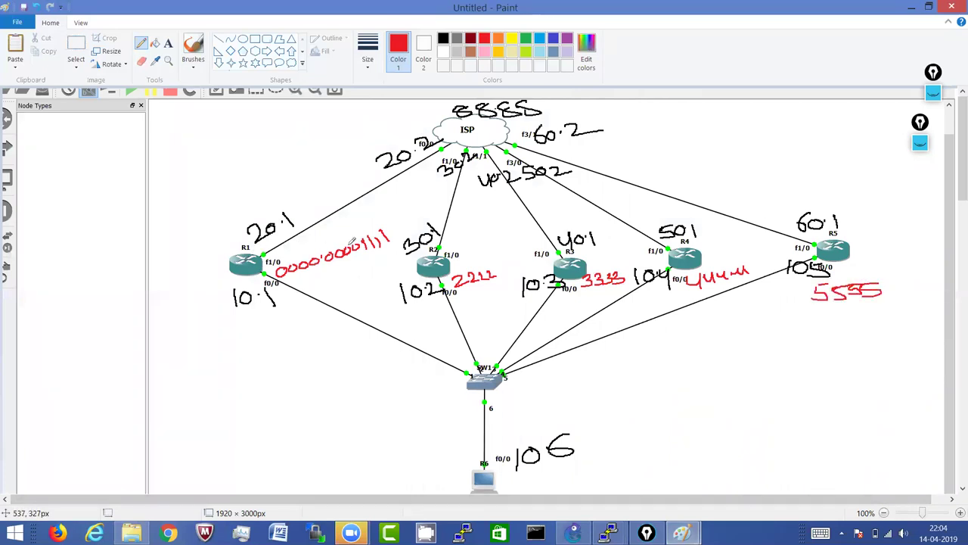
Step: Draw small red ovals just below routers R1, R2 and R3 at their f0/0 ports
left_click_drag(382, 237, 373, 236)
left_click_drag(265, 268, 266, 271)
mouse_move(452, 265)
left_mouse_down()
mouse_move(424, 281)
mouse_move(456, 266)
left_mouse_up()
mouse_move(577, 263)
left_mouse_down()
mouse_move(547, 282)
mouse_move(579, 272)
left_mouse_up()
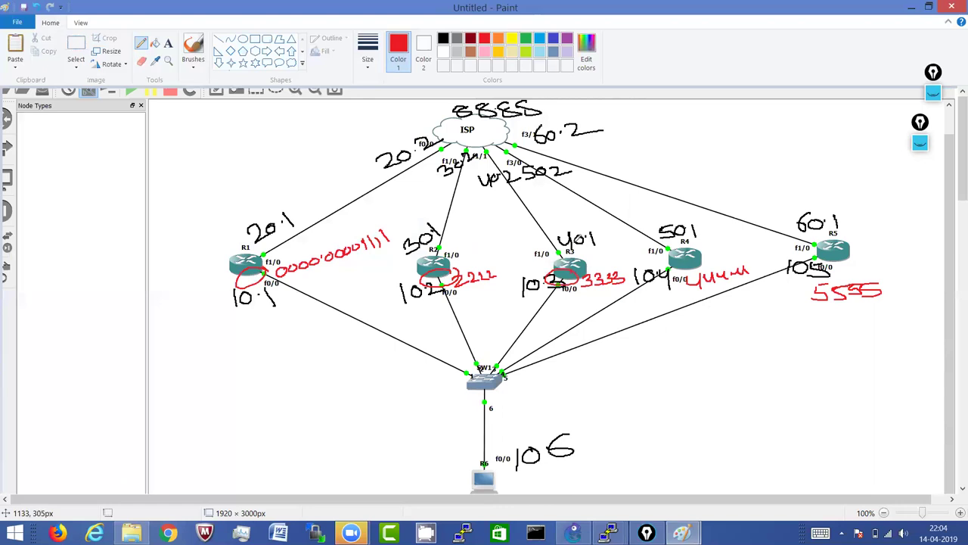
Step: Switch to the Paint window with the GLBP output and circle the group member's MAC 0000.0000.1111 and IP 10.0.0.1
mouse_move(608, 534)
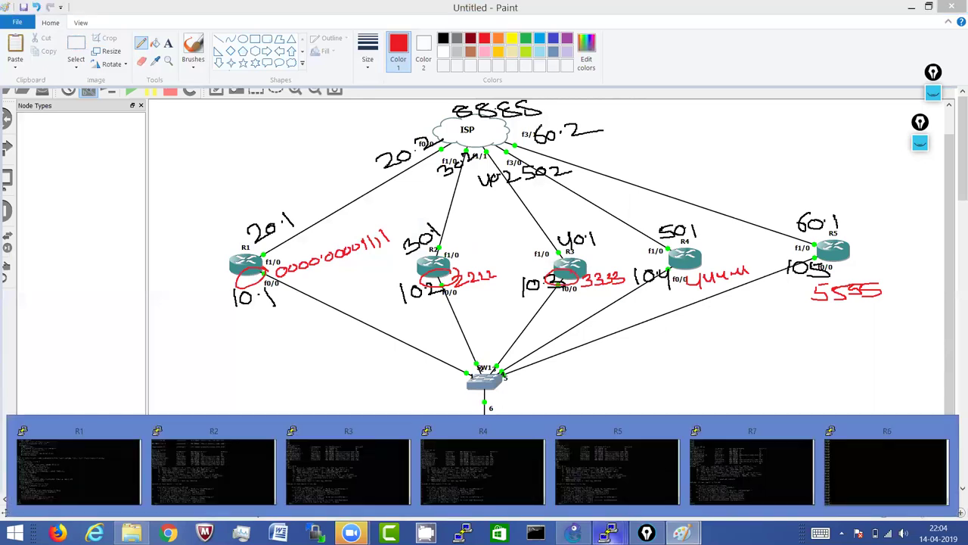
mouse_move(682, 533)
left_click(757, 456)
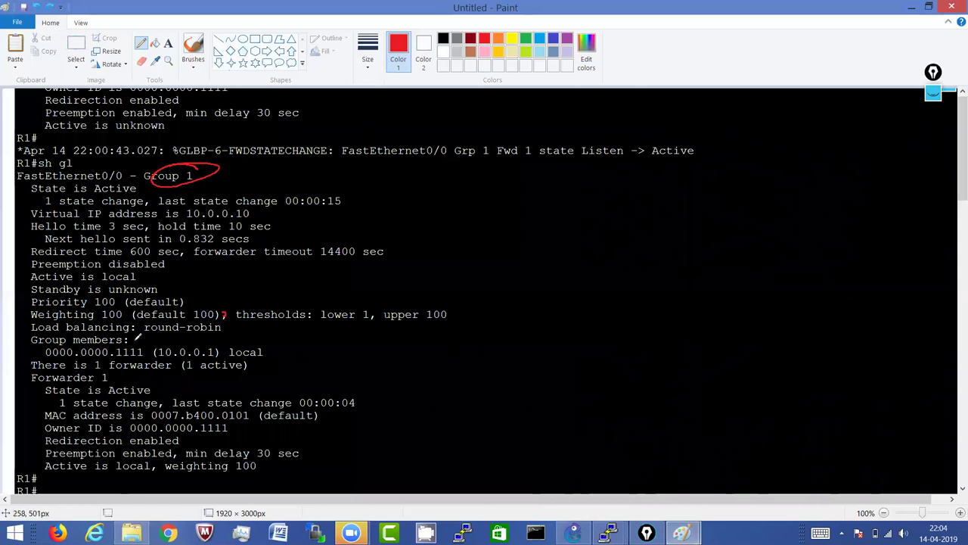
mouse_move(140, 341)
left_mouse_down()
mouse_move(43, 337)
mouse_move(32, 347)
mouse_move(54, 358)
mouse_move(162, 340)
mouse_move(151, 347)
mouse_move(223, 344)
left_mouse_up()
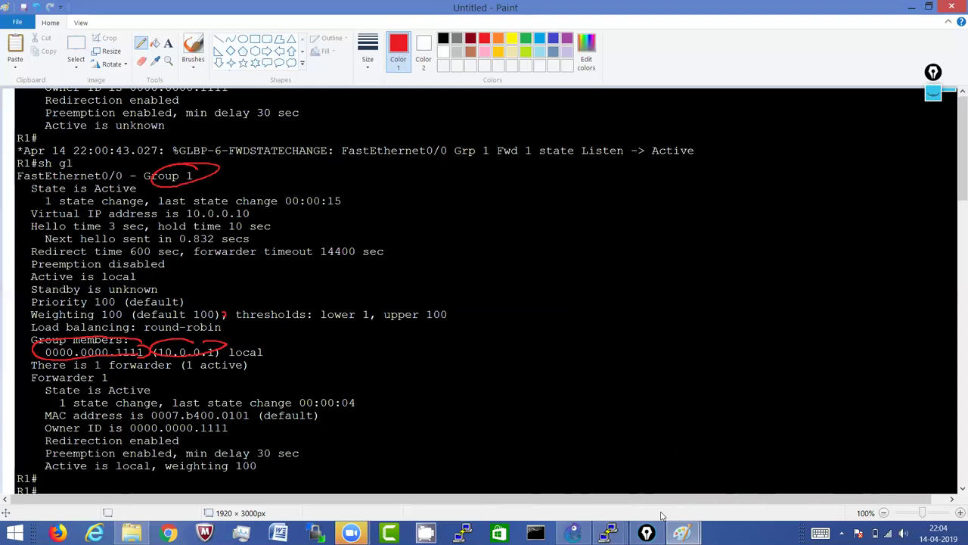
Step: Check interface f0/0 in the R1 console with "sh run int f0/0", highlight its mac-address line, and return to Paint
left_click(609, 533)
left_click(53, 485)
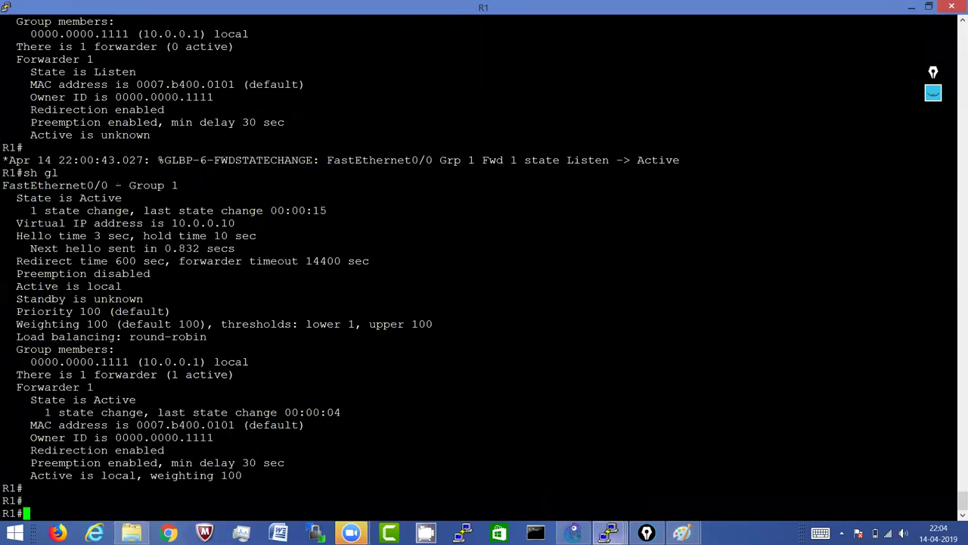
type("sh run int f0/0")
key("Return")
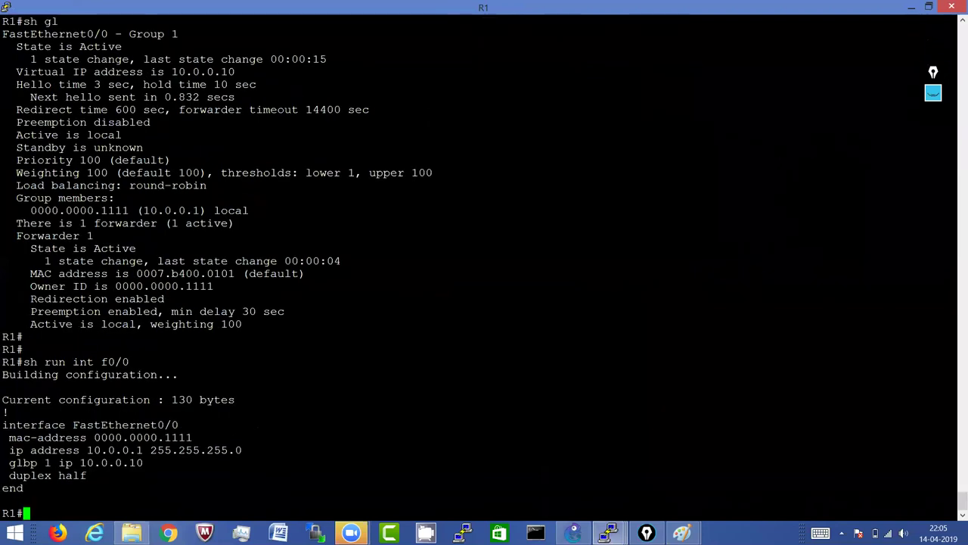
left_click_drag(151, 450, 118, 425)
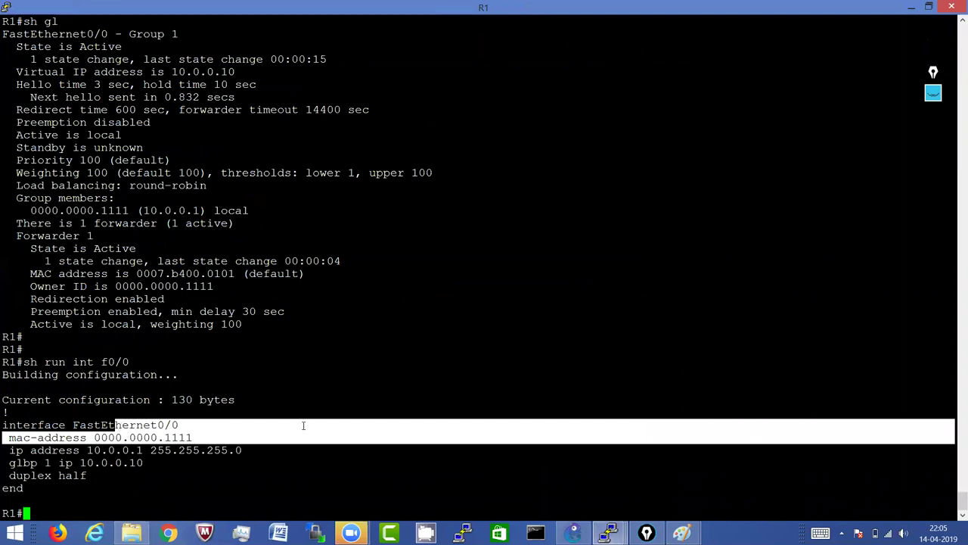
left_click(911, 6)
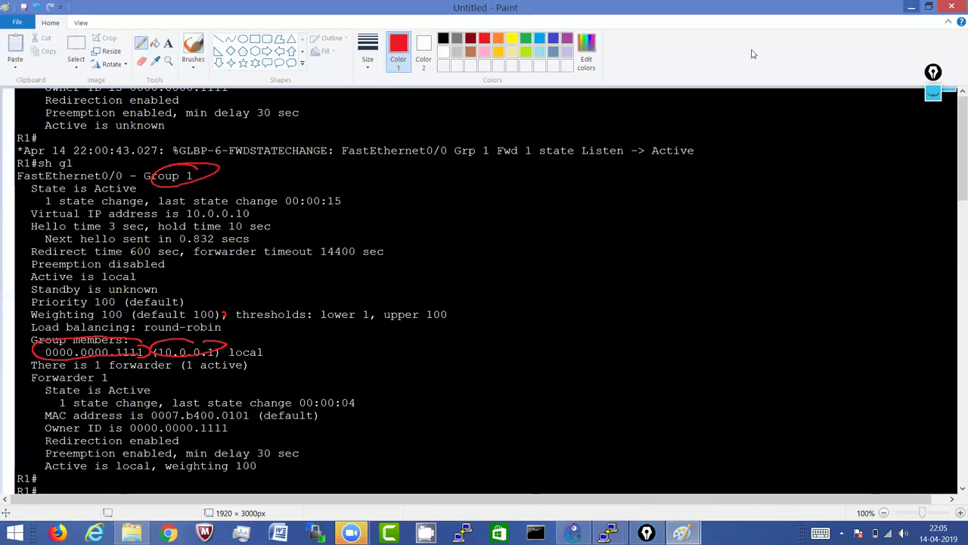
Step: Circle the whole GLBP section from Group 1 down to the group members, and undo it with the member circles
left_click(292, 276)
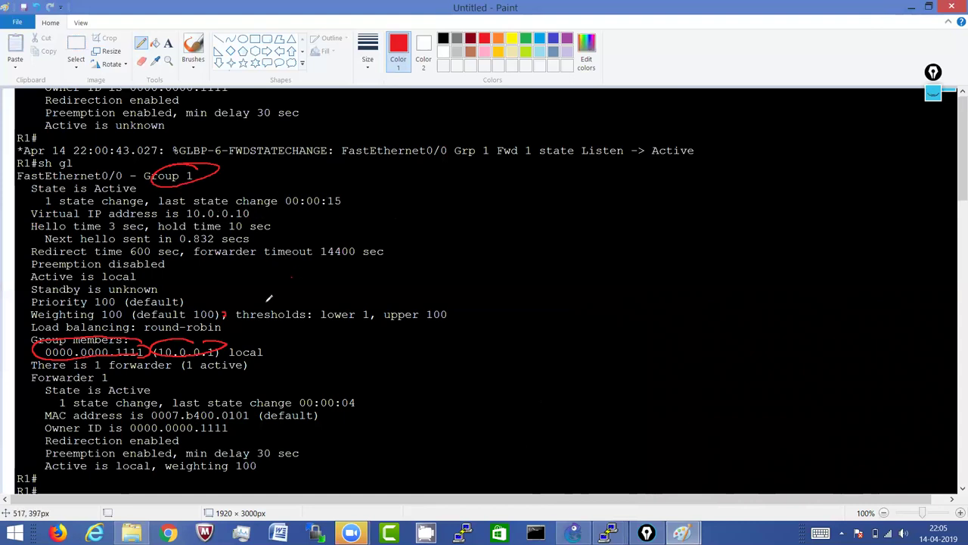
mouse_move(286, 347)
left_mouse_down()
mouse_move(149, 362)
mouse_move(59, 356)
mouse_move(16, 328)
mouse_move(6, 227)
mouse_move(28, 172)
mouse_move(306, 171)
mouse_move(330, 298)
mouse_move(269, 340)
left_mouse_up()
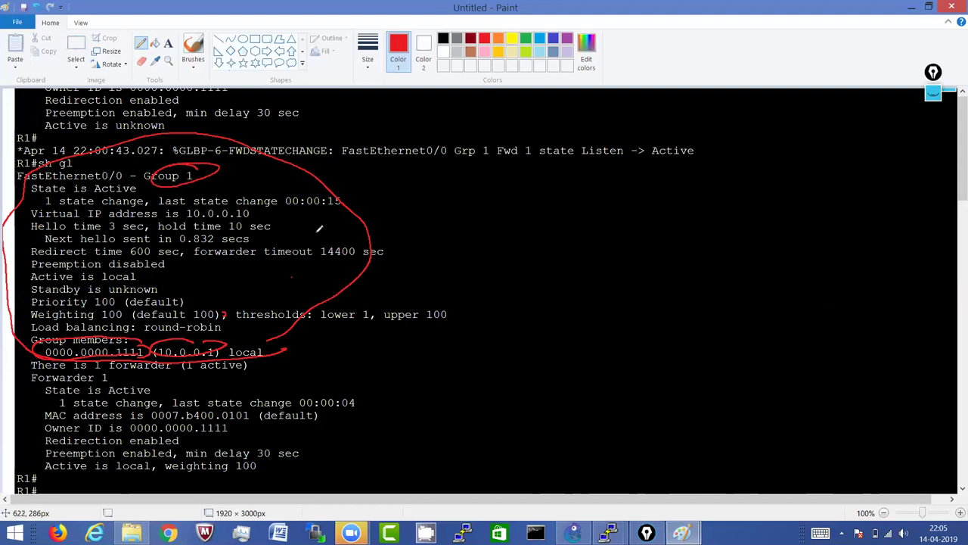
key("ctrl+z")
key("ctrl+z")
key("ctrl+z")
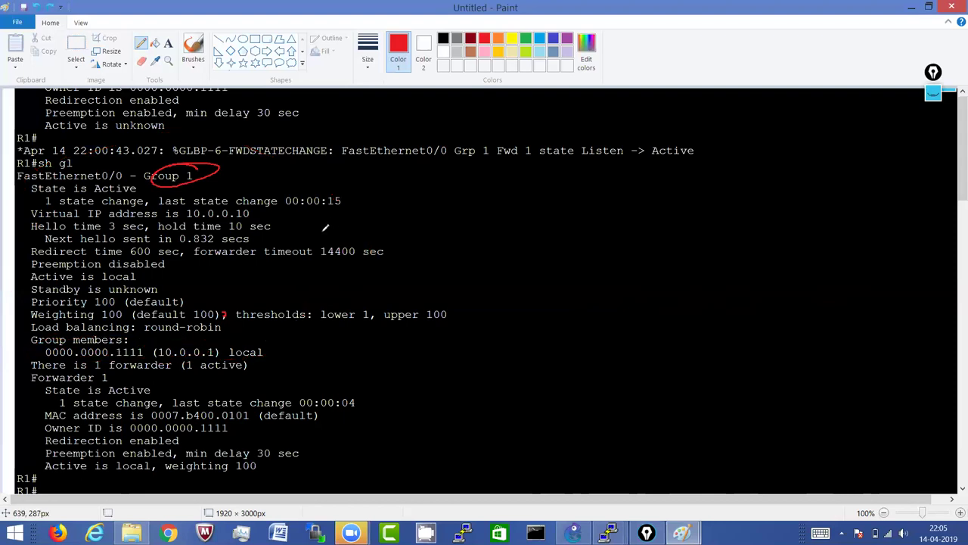
Step: Circle the Forwarder 1 number, its Active state and its MAC address 0007.b400.0101 in red
mouse_move(15, 360)
left_mouse_down()
mouse_move(371, 344)
mouse_move(409, 413)
mouse_move(408, 443)
mouse_move(363, 473)
mouse_move(300, 486)
mouse_move(179, 479)
mouse_move(87, 463)
mouse_move(10, 385)
left_mouse_up()
key("ctrl+z")
left_click_drag(109, 369, 168, 362)
mouse_move(118, 367)
left_mouse_down()
mouse_move(102, 363)
mouse_move(115, 388)
mouse_move(123, 365)
left_mouse_up()
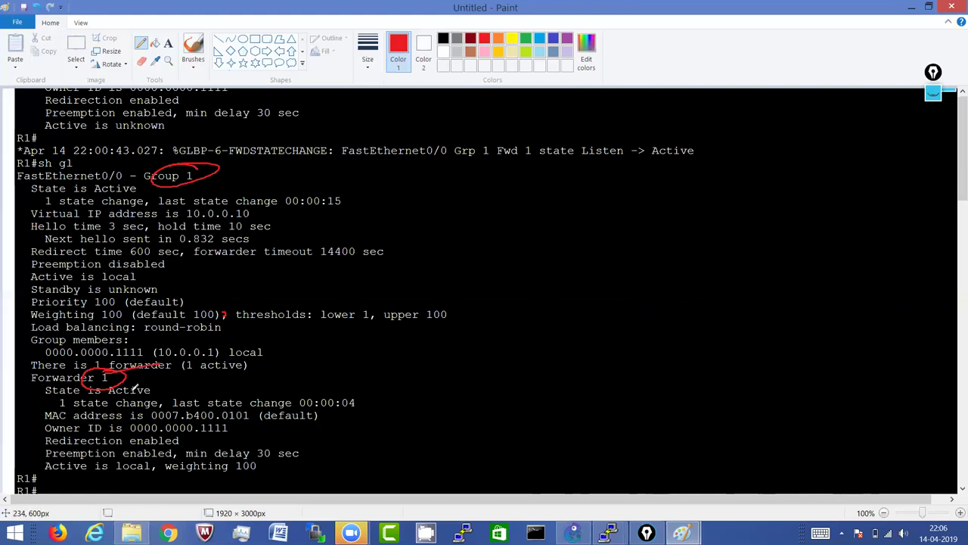
mouse_move(155, 380)
left_mouse_down()
mouse_move(110, 399)
mouse_move(163, 366)
left_mouse_up()
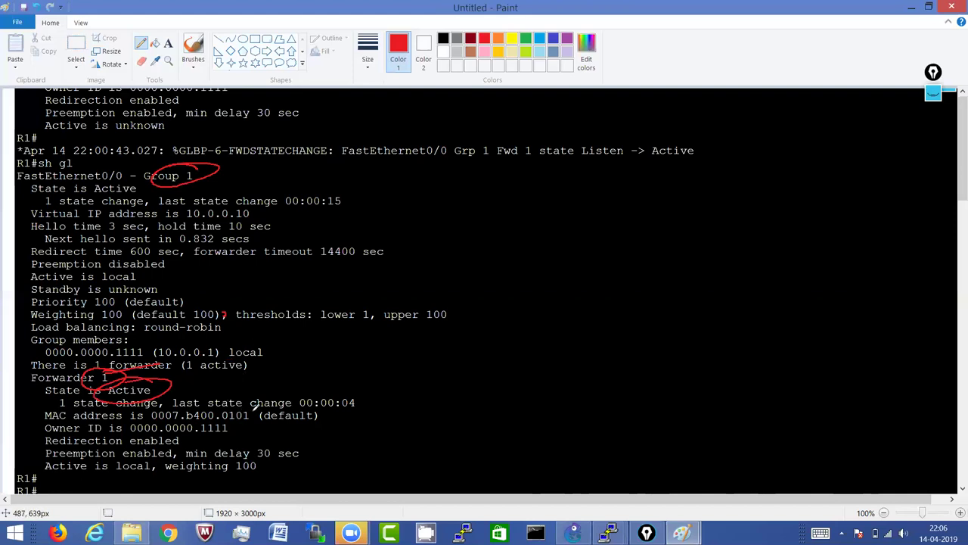
mouse_move(251, 403)
left_mouse_down()
mouse_move(141, 410)
mouse_move(181, 429)
mouse_move(248, 399)
left_mouse_up()
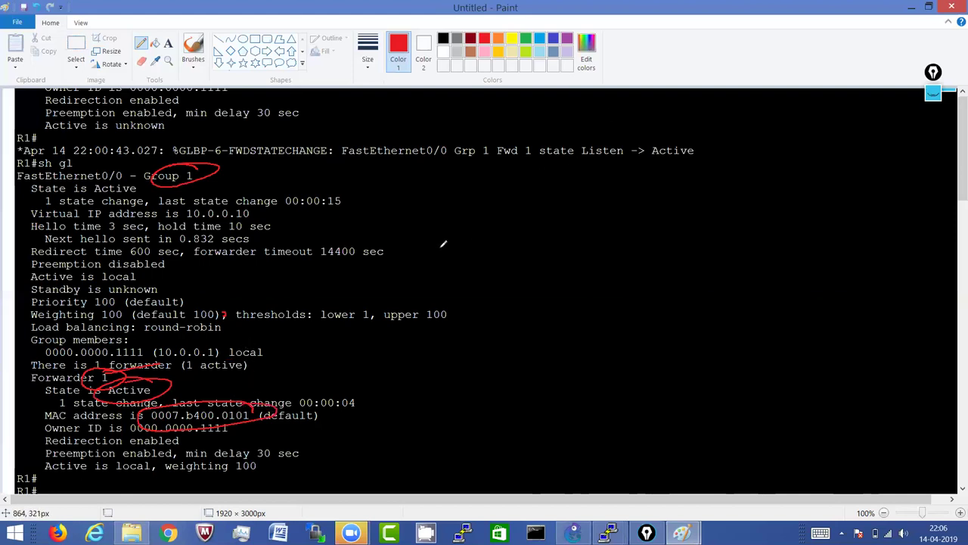
Step: Write the GLBP virtual MAC format 0007.B4XX.XXYY in red on the blank area beside the output
left_click_drag(424, 242, 535, 236)
left_click(522, 239)
left_click_drag(566, 212, 584, 219)
mouse_move(596, 204)
left_mouse_down()
mouse_move(599, 224)
mouse_move(629, 219)
left_mouse_up()
mouse_move(626, 202)
left_mouse_down()
mouse_move(611, 221)
mouse_move(655, 205)
mouse_move(638, 215)
left_mouse_up()
left_click(671, 195)
mouse_move(681, 184)
left_mouse_down()
mouse_move(733, 172)
mouse_move(771, 179)
mouse_move(807, 168)
left_mouse_up()
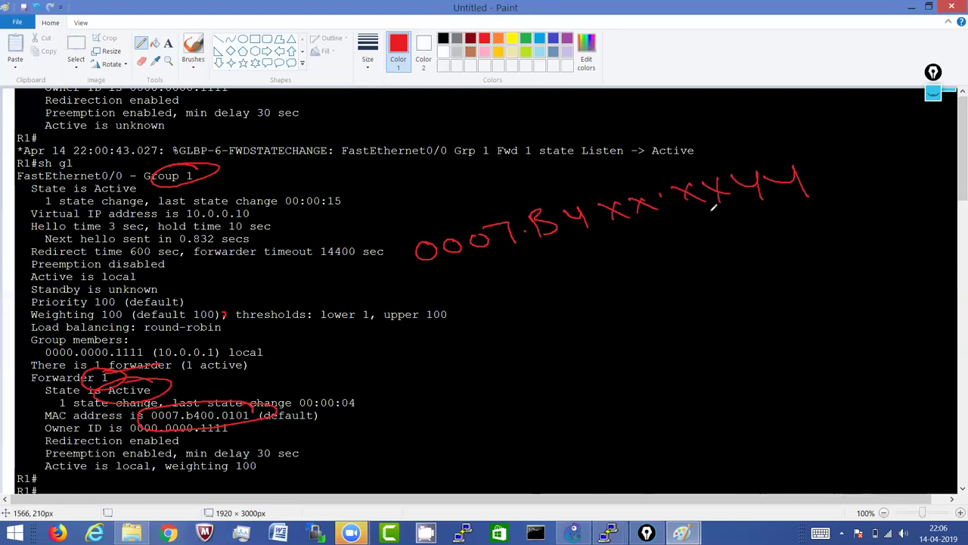
Step: Circle the XX.XX part of the MAC format and write 00.01 beneath it
mouse_move(621, 226)
left_mouse_down()
mouse_move(730, 202)
mouse_move(736, 181)
mouse_move(698, 161)
mouse_move(641, 173)
mouse_move(612, 203)
mouse_move(629, 221)
mouse_move(685, 214)
mouse_move(645, 242)
left_mouse_up()
mouse_move(670, 239)
left_mouse_down()
mouse_move(664, 255)
mouse_move(672, 239)
mouse_move(712, 224)
left_mouse_up()
left_click(690, 242)
left_click_drag(744, 218, 748, 238)
Step: Circle the YY part of the MAC format and list 01, 02, 03 and 04 beneath it
mouse_move(800, 156)
left_mouse_down()
mouse_move(741, 158)
mouse_move(751, 199)
mouse_move(781, 151)
left_mouse_up()
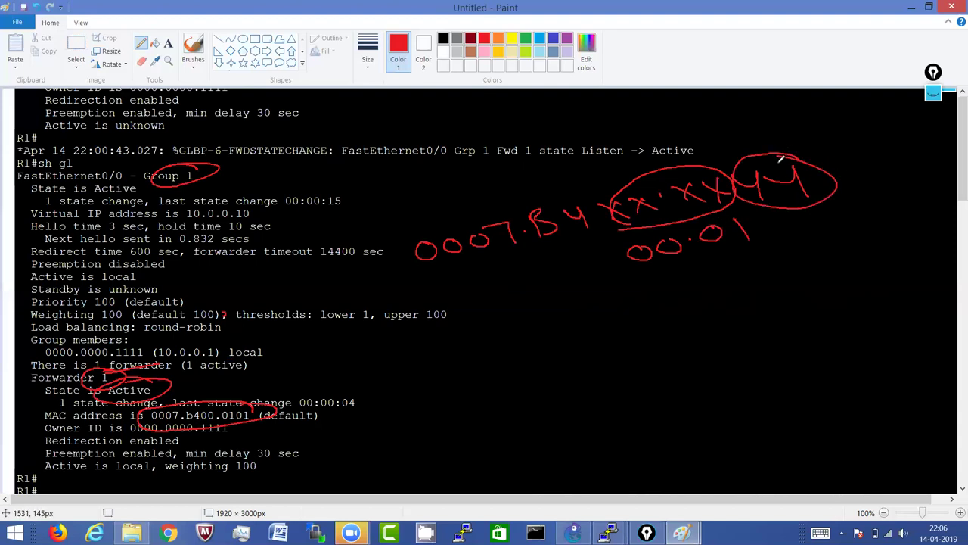
mouse_move(786, 218)
left_mouse_down()
mouse_move(829, 229)
mouse_move(816, 256)
mouse_move(857, 257)
left_mouse_up()
mouse_move(819, 289)
left_mouse_down()
mouse_move(840, 270)
mouse_move(855, 282)
mouse_move(857, 307)
mouse_move(808, 311)
mouse_move(864, 294)
mouse_move(878, 318)
left_mouse_up()
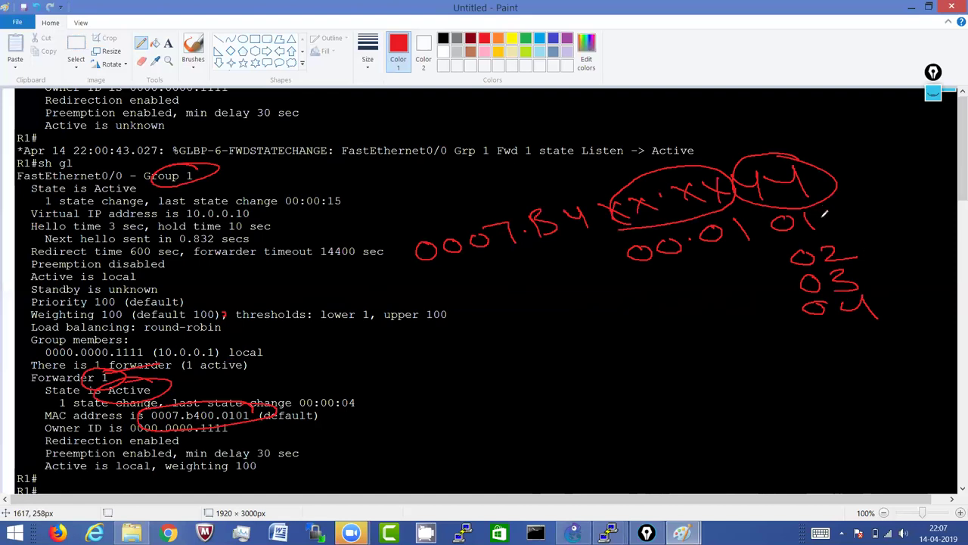
Step: Write the resulting virtual MAC 0007.B400.0101 in red, box it and link it with an arrow to Forwarder 1's MAC address
mouse_move(815, 212)
left_mouse_down()
mouse_move(759, 224)
mouse_move(810, 210)
left_mouse_up()
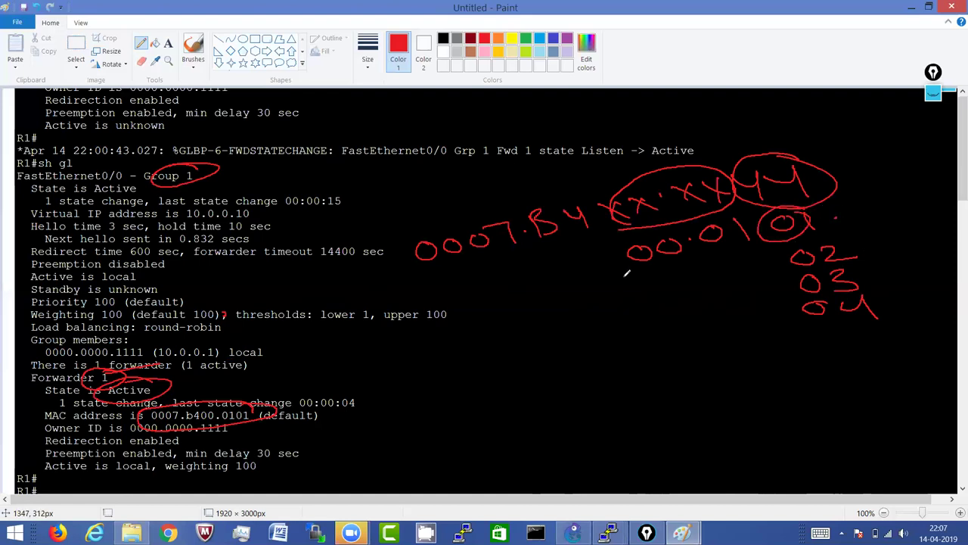
left_click_drag(434, 423, 432, 422)
mouse_move(463, 422)
left_mouse_down()
mouse_move(457, 430)
mouse_move(464, 422)
left_mouse_up()
left_click_drag(485, 419, 490, 421)
mouse_move(499, 413)
left_mouse_down()
mouse_move(518, 408)
mouse_move(515, 431)
left_mouse_up()
left_click(527, 419)
mouse_move(584, 403)
left_mouse_down()
mouse_move(591, 420)
mouse_move(622, 398)
left_mouse_up()
mouse_move(644, 390)
left_mouse_down()
mouse_move(690, 389)
mouse_move(716, 401)
mouse_move(751, 380)
mouse_move(783, 396)
left_mouse_up()
left_click(663, 397)
mouse_move(398, 404)
left_mouse_down()
mouse_move(801, 353)
mouse_move(811, 393)
mouse_move(804, 421)
mouse_move(410, 469)
mouse_move(382, 410)
mouse_move(452, 400)
mouse_move(352, 437)
mouse_move(267, 423)
mouse_move(266, 435)
mouse_move(311, 425)
left_mouse_up()
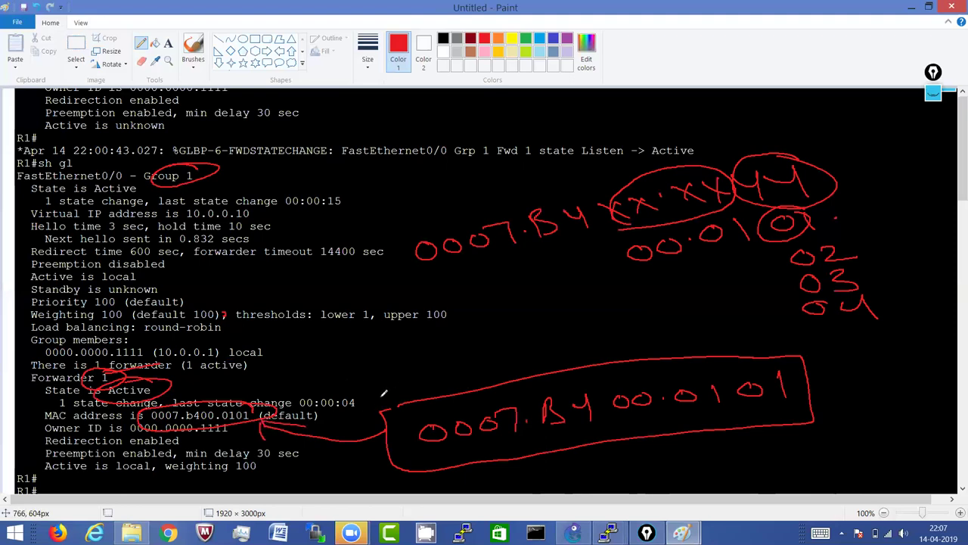
Step: Undo the red annotations back to the 0007.B4XX beginning of the MAC format
key("ctrl+z")
key("ctrl+z")
key("ctrl+z")
key("ctrl+z")
key("ctrl+z")
key("ctrl+z")
key("ctrl+z")
key("ctrl+z")
key("ctrl+z")
key("ctrl+z")
key("ctrl+z")
key("ctrl+z")
key("ctrl+z")
key("ctrl+z")
key("ctrl+z")
key("ctrl+z")
key("ctrl+z")
key("ctrl+z")
key("ctrl+z")
key("ctrl+z")
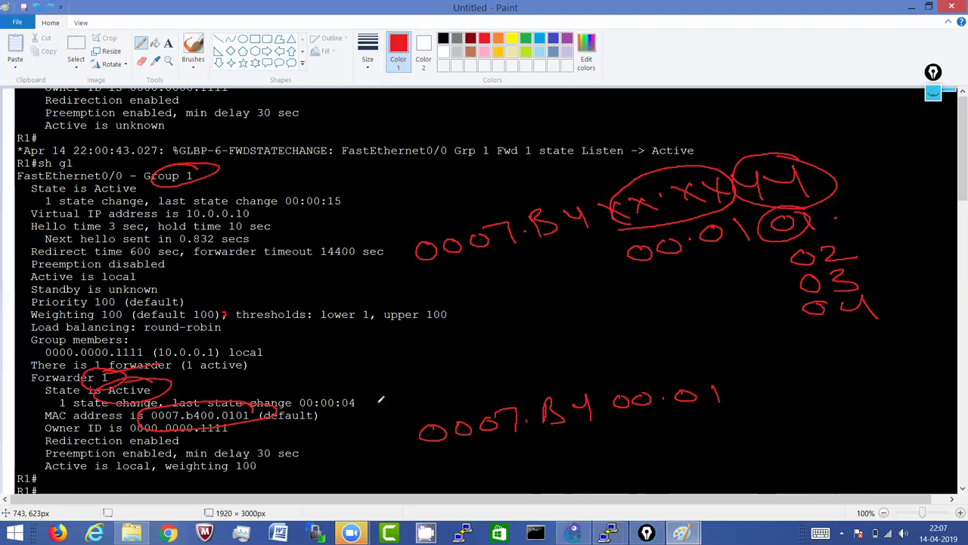
key("ctrl+z")
key("ctrl+z")
key("ctrl+z")
key("ctrl+z")
key("ctrl+z")
key("ctrl+z")
key("ctrl+z")
key("ctrl+z")
key("ctrl+z")
key("ctrl+z")
key("ctrl+z")
key("ctrl+z")
key("ctrl+z")
key("ctrl+z")
key("ctrl+z")
key("ctrl+z")
key("ctrl+z")
key("ctrl+z")
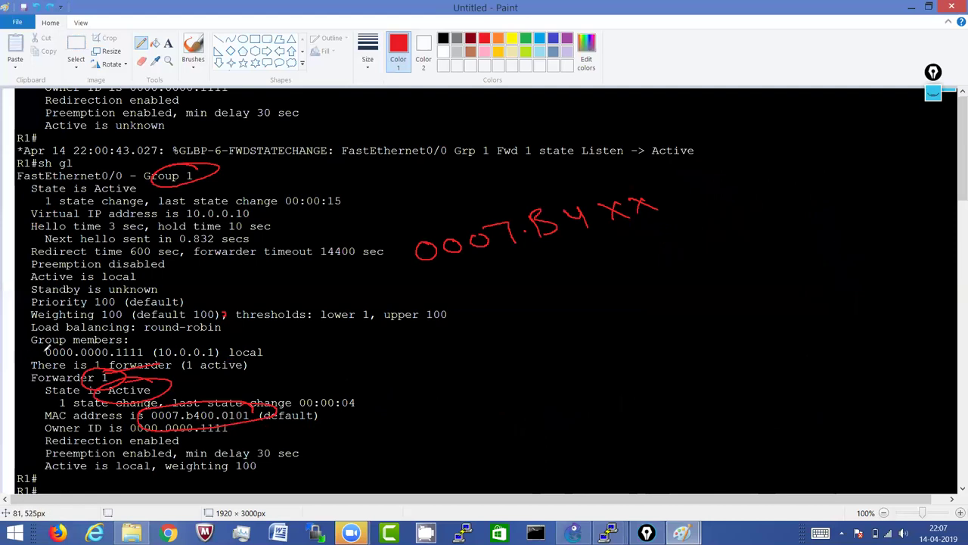
Step: Draw a red curve from the group members to Forwarder 1's Owner ID, circle the 600 sec redirect time, and write a circled AVF
mouse_move(47, 341)
left_mouse_down()
mouse_move(17, 357)
mouse_move(25, 399)
mouse_move(71, 423)
left_mouse_up()
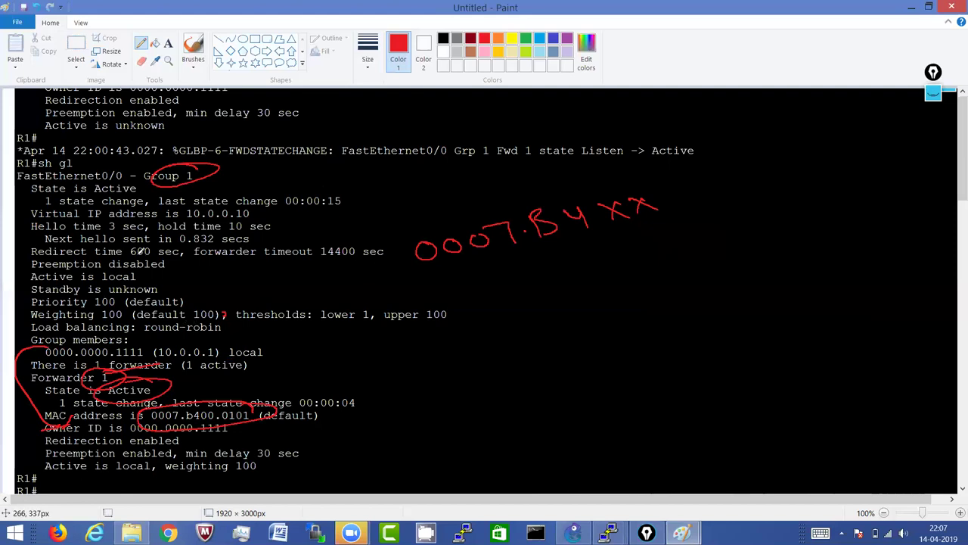
mouse_move(145, 236)
left_mouse_down()
mouse_move(189, 240)
mouse_move(155, 257)
left_mouse_up()
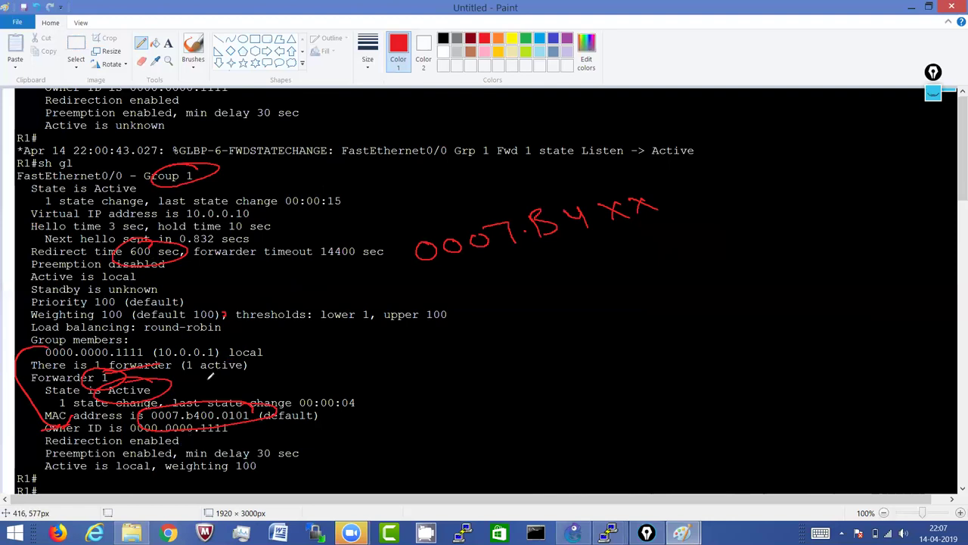
mouse_move(540, 279)
left_mouse_down()
mouse_move(535, 307)
mouse_move(574, 276)
mouse_move(599, 274)
mouse_move(600, 295)
mouse_move(598, 266)
mouse_move(600, 297)
mouse_move(617, 257)
mouse_move(667, 275)
left_mouse_up()
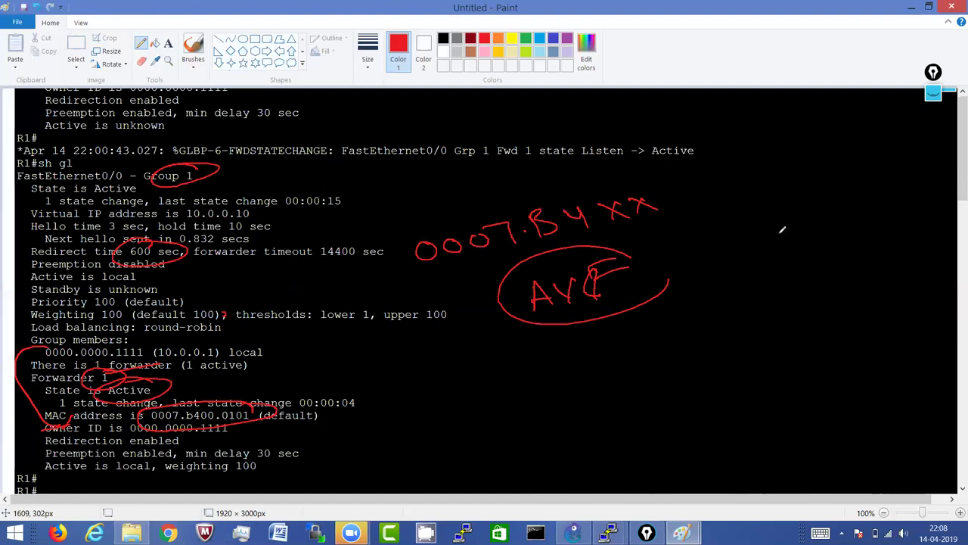
Step: Write +30 in red beside the MAC format and circle the 30
left_click_drag(715, 230, 727, 265)
left_click_drag(700, 257, 765, 251)
mouse_move(828, 214)
left_mouse_down()
mouse_move(855, 220)
mouse_move(865, 190)
left_mouse_up()
left_click_drag(879, 243, 844, 194)
Step: Circle Forwarder 1's preemption delay, Active is local and weighting 100, linking the weighting by arrow to the group's Weighting line
mouse_move(311, 437)
left_mouse_down()
mouse_move(44, 443)
mouse_move(30, 465)
mouse_move(194, 472)
mouse_move(283, 459)
mouse_move(258, 437)
mouse_move(286, 444)
left_mouse_up()
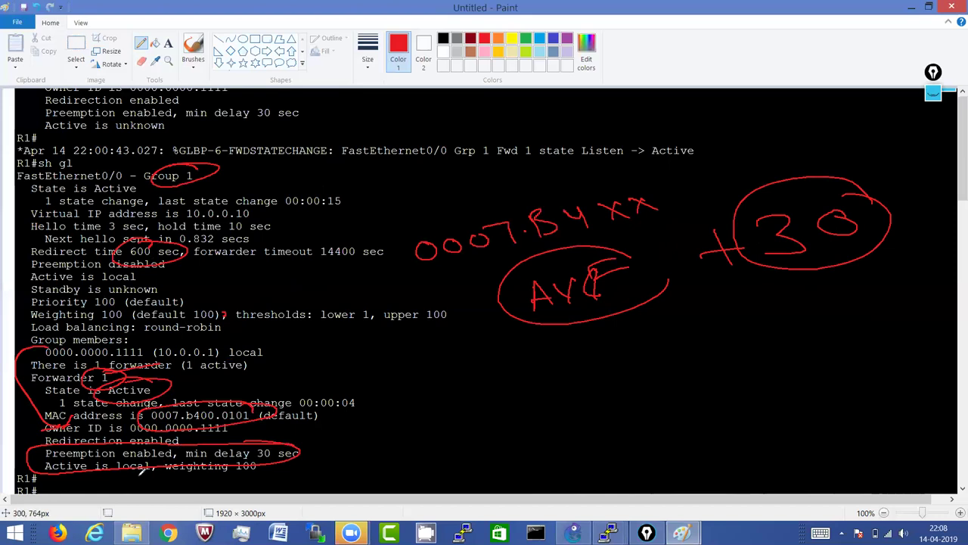
mouse_move(155, 459)
left_mouse_down()
mouse_move(28, 454)
mouse_move(43, 474)
mouse_move(98, 484)
mouse_move(161, 461)
left_mouse_up()
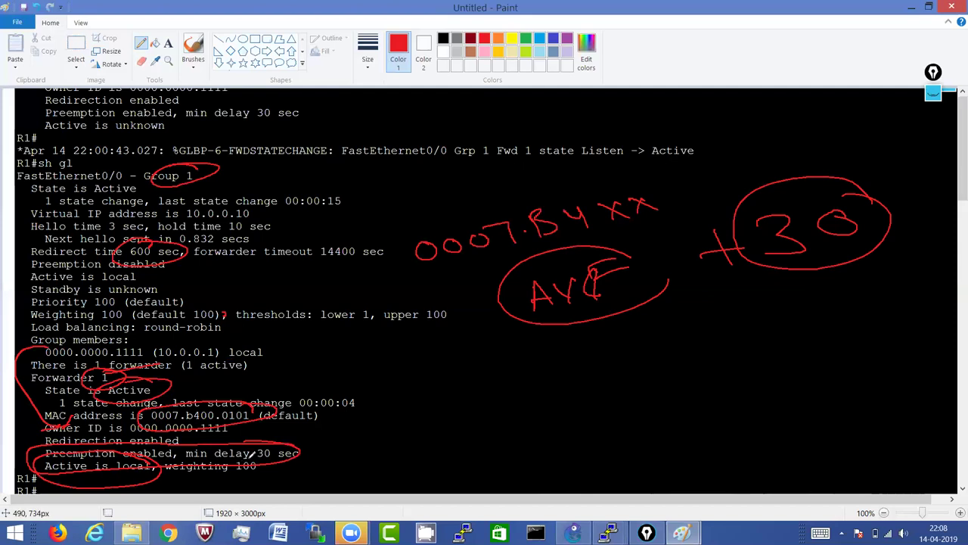
mouse_move(262, 454)
left_mouse_down()
mouse_move(220, 446)
mouse_move(158, 463)
mouse_move(203, 466)
left_mouse_up()
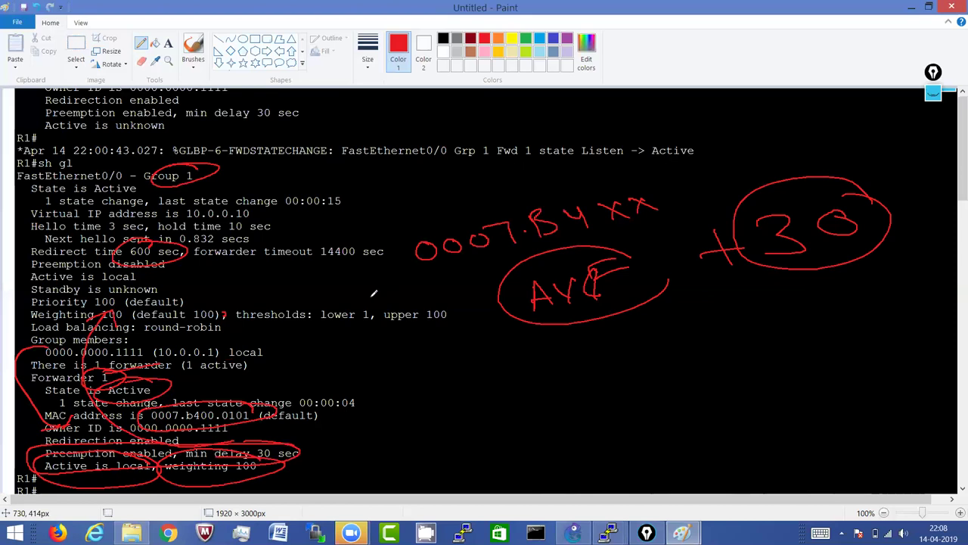
Step: Undo the latest red annotations and close the annotated output picture without saving it
key("ctrl+z")
key("ctrl+z")
key("ctrl+z")
key("ctrl+z")
key("ctrl+z")
key("ctrl+z")
key("ctrl+z")
key("ctrl+z")
key("ctrl+z")
key("ctrl+z")
key("ctrl+z")
key("ctrl+z")
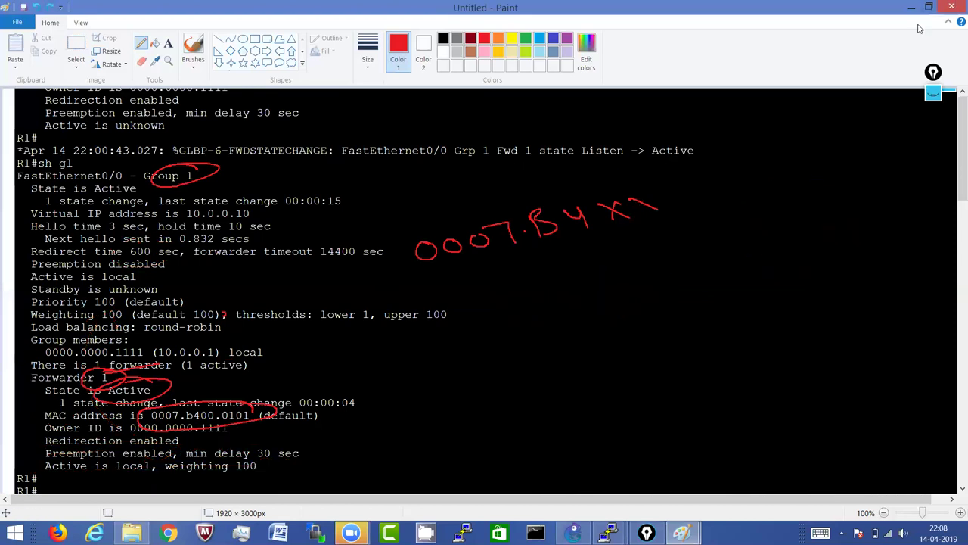
left_click(951, 7)
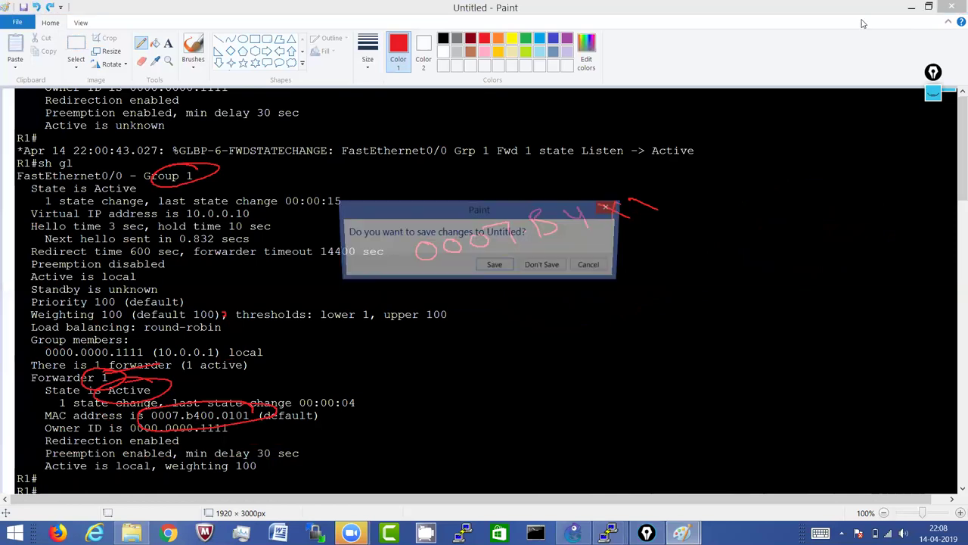
left_click(546, 266)
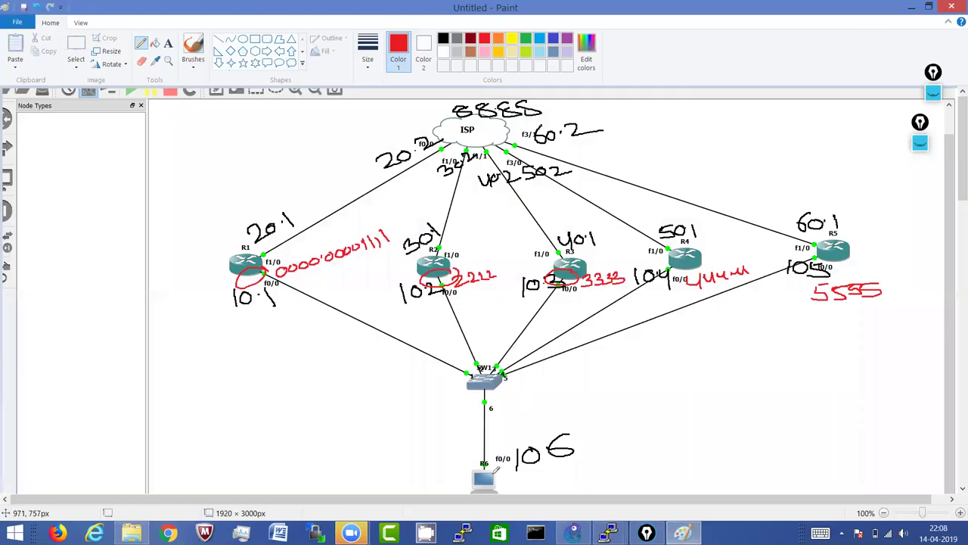
Step: Switch to the R2 console and quit the paused routing table output to reach a fresh prompt
left_click(610, 533)
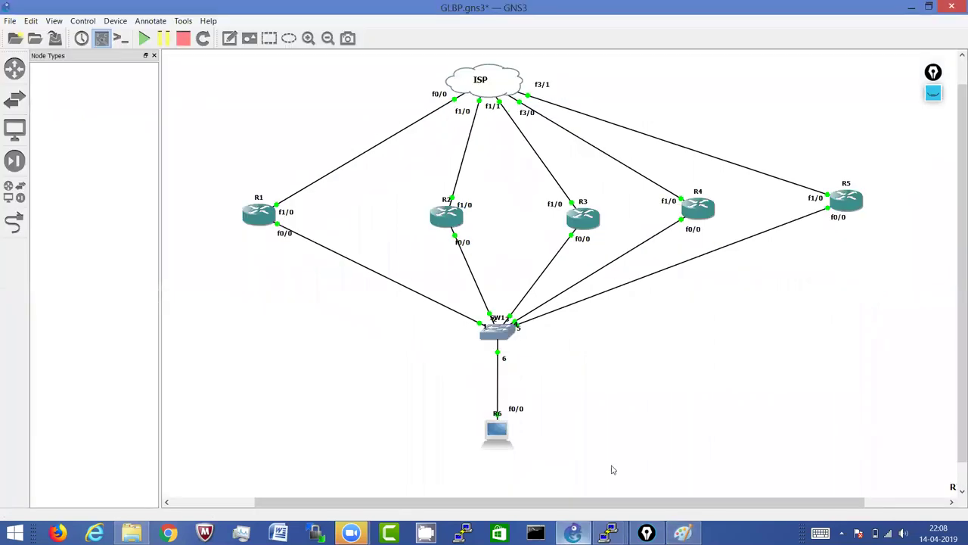
mouse_move(574, 533)
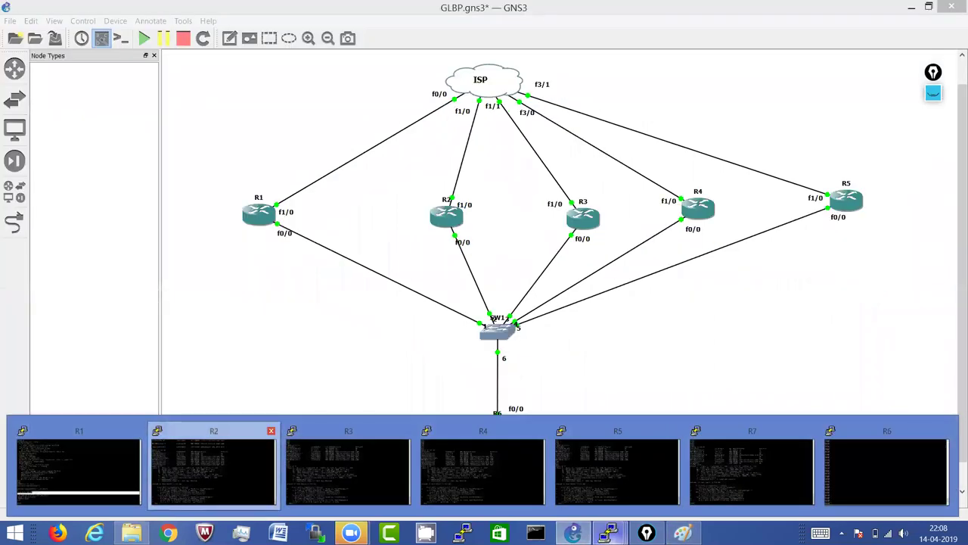
left_click(186, 472)
key("Return")
key("q")
key("Return")
key("Return")
key("Return")
key("Return")
key("Return")
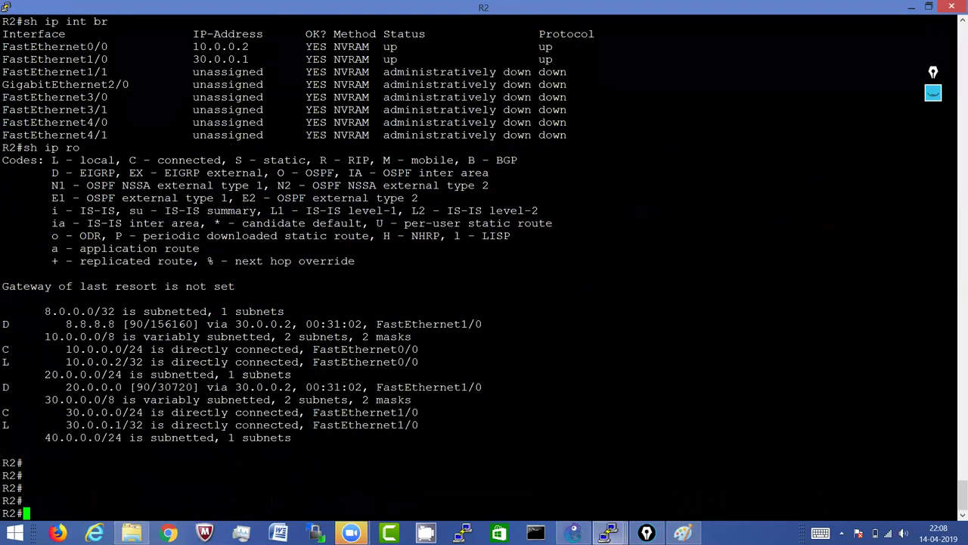
Step: Configure GLBP group 1 with virtual IP 10.0.0.10 on R2's interface fa0/0 and leave configuration mode
type("conf t")
key("Return")
type("int fa0/0")
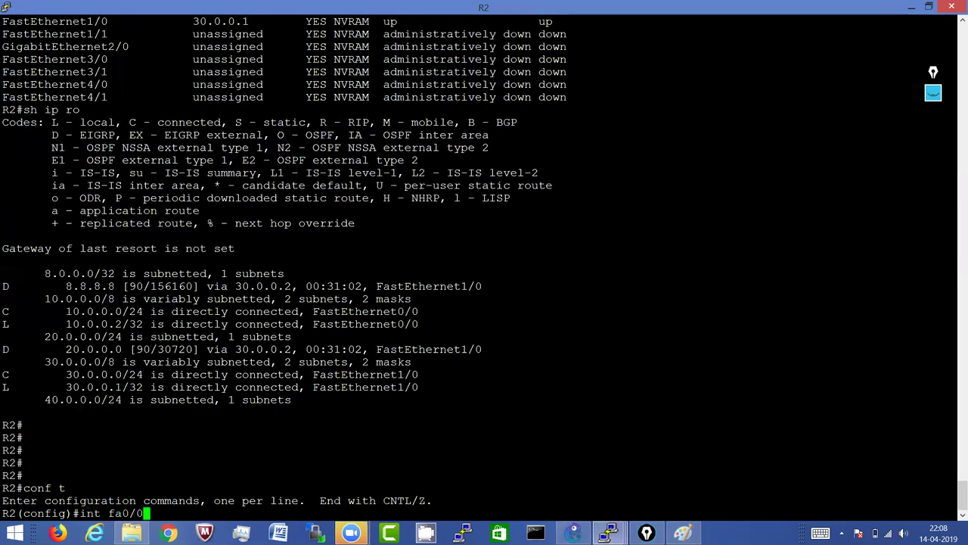
key("Return")
type("gl")
key("Tab")
type("1")
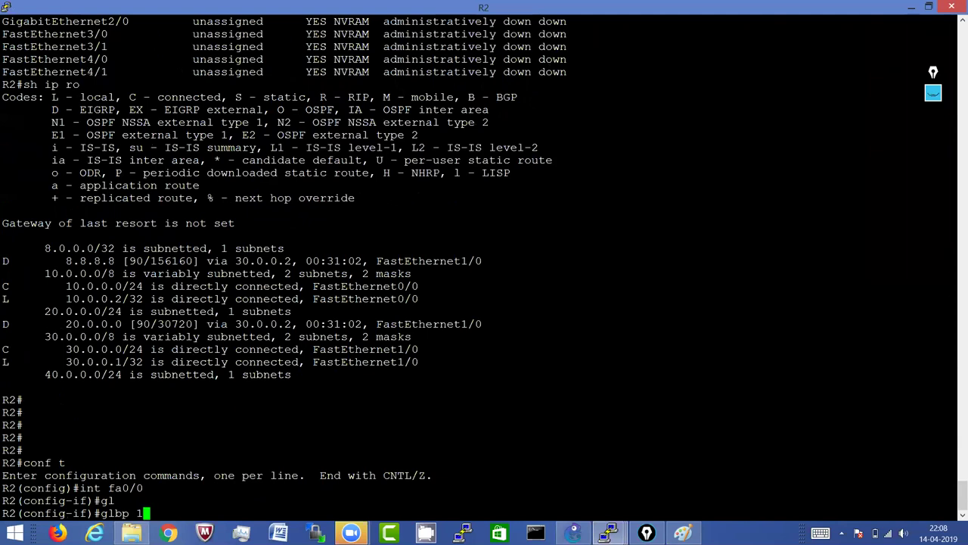
type(" ip 10.0.0.10")
key("Return")
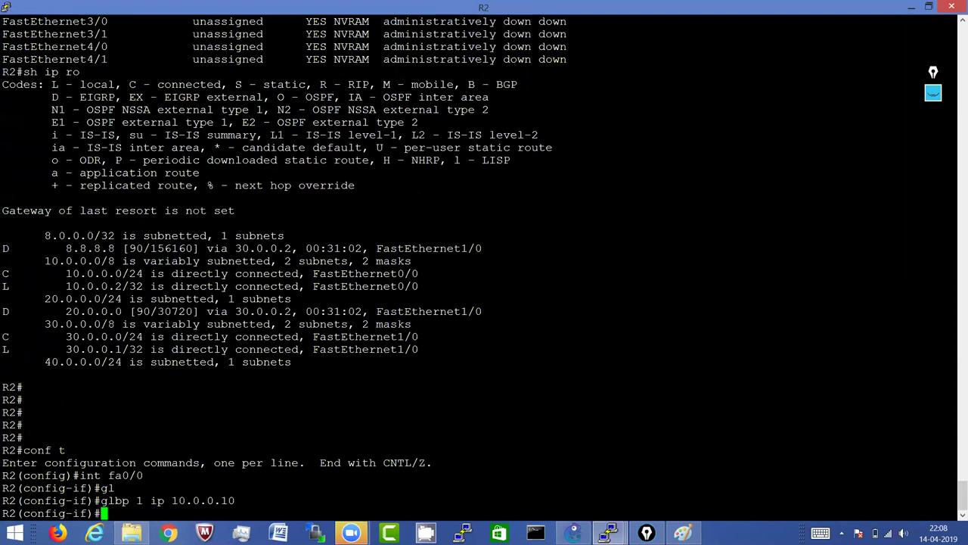
key("ctrl+z")
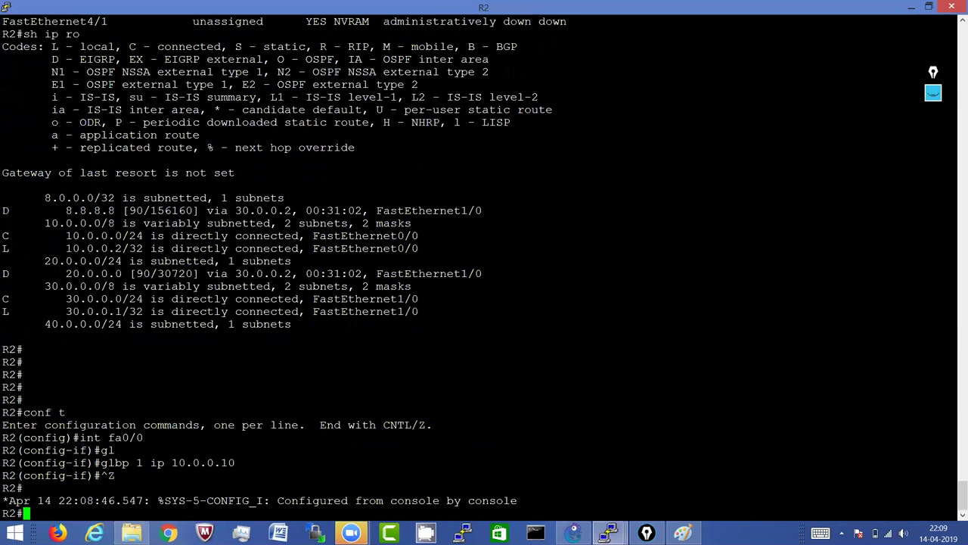
Step: Switch to the R1 console and display the GLBP status with sh gl, paging through to its end
mouse_move(609, 533)
left_click(94, 463)
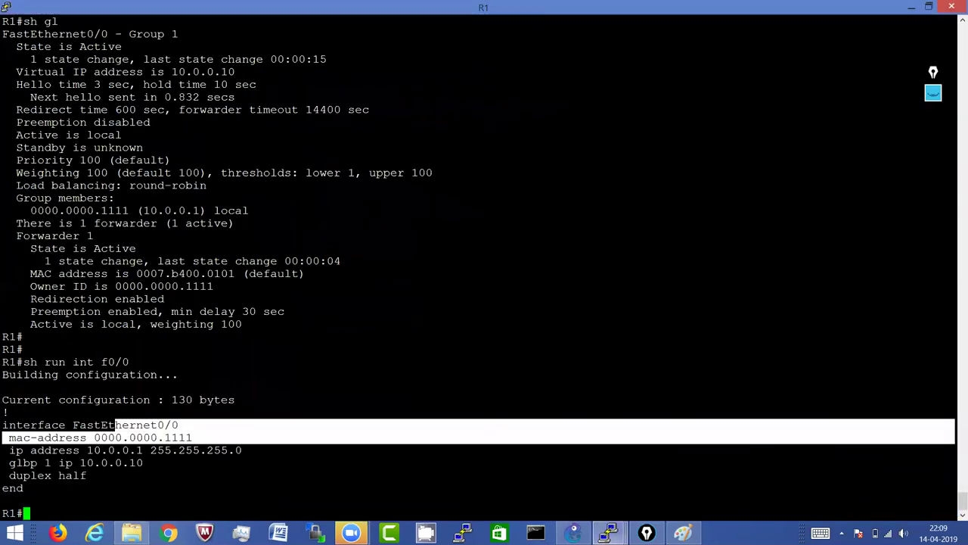
key("Return")
key("Return")
key("Up")
key("Up")
key("Up")
key("Up")
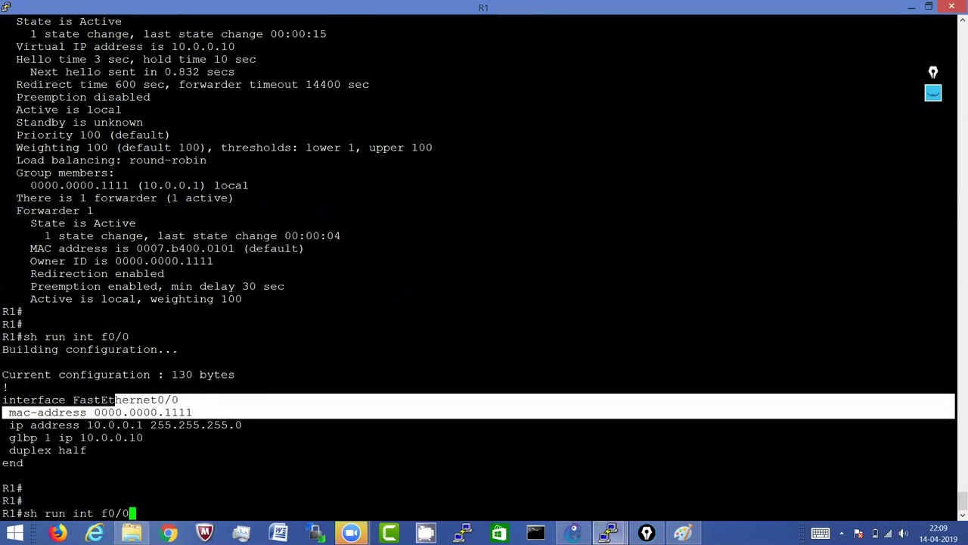
key("Return")
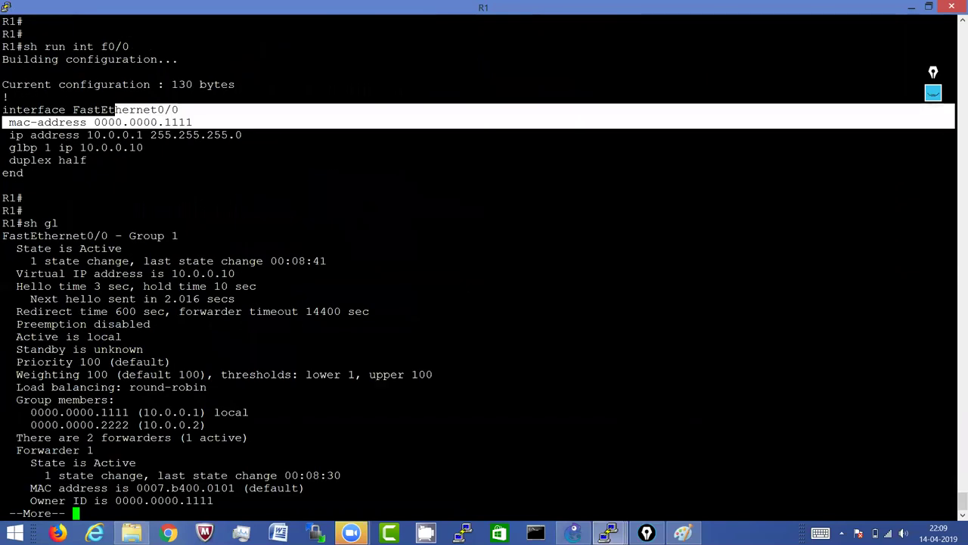
key("Return")
key("Return")
key("Return")
key("Return")
key("Return")
key("Return")
key("Return")
key("Return")
key("Return")
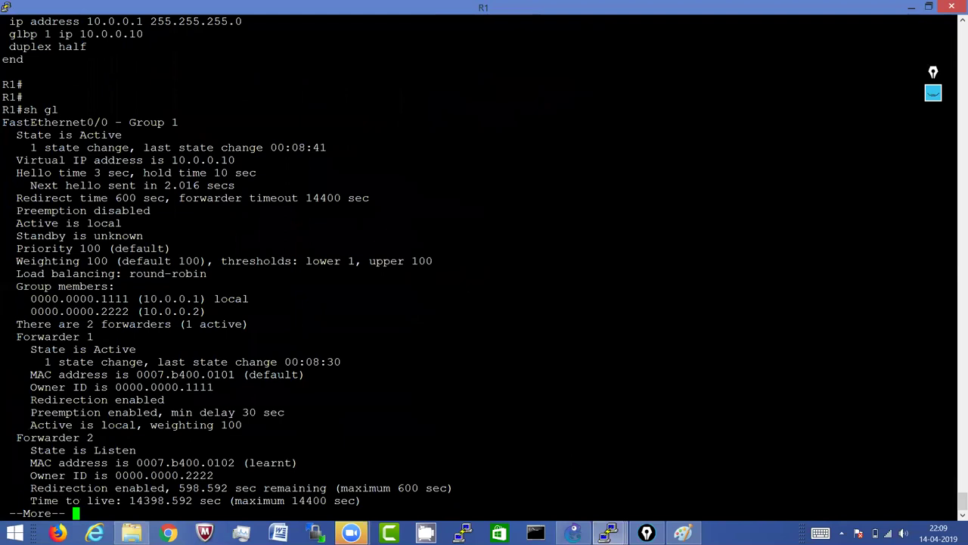
key("Return")
Step: Rerun sh gl on R1 and quit the paged output at its first page
key("Up")
key("Return")
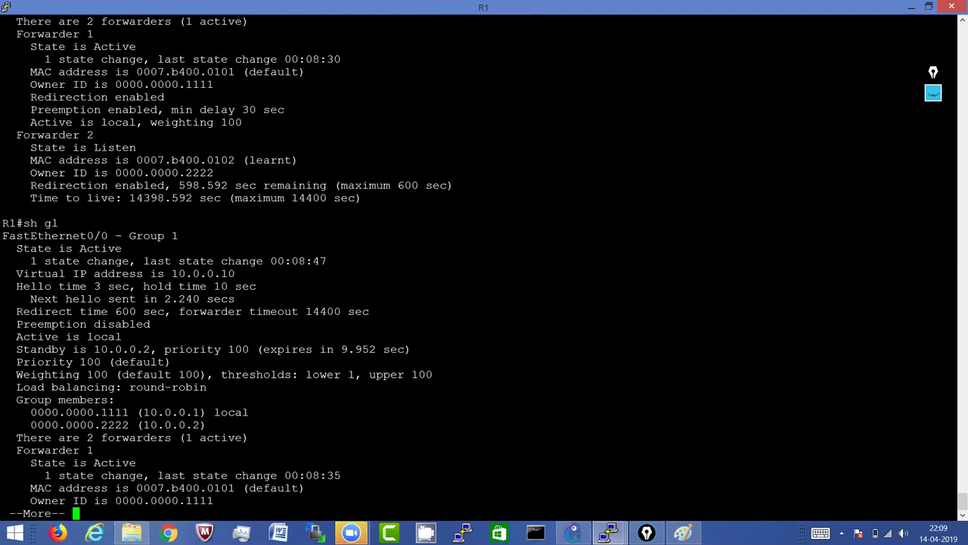
key("q")
Step: Move the old output out of view with blank prompts and display R1's complete GLBP status again with sh gl
key("Return")
key("Return")
key("Return")
key("Return")
key("Return")
key("Return")
key("Return")
key("Return")
key("Return")
key("Return")
key("Return")
key("Return")
key("Return")
key("Return")
key("Return")
key("Return")
key("Return")
key("Return")
key("Return")
key("Return")
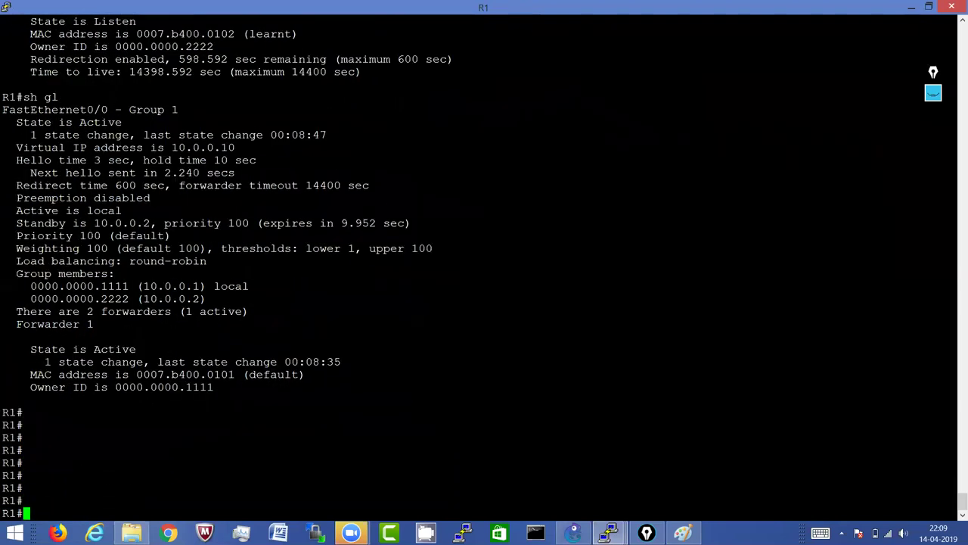
key("Return")
key("Return")
key("Return")
key("Return")
key("Return")
key("Return")
key("Return")
key("Return")
key("Up")
key("Return")
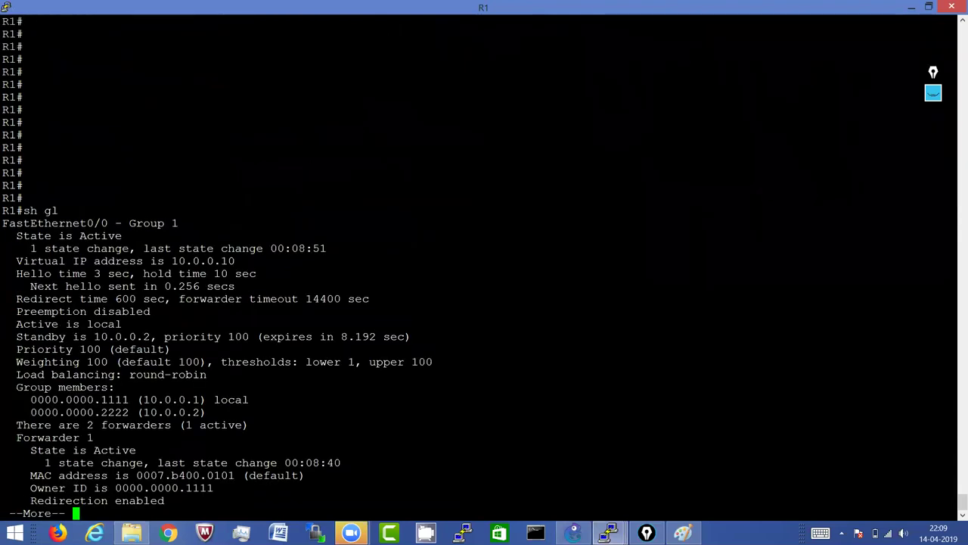
key("space")
key("Return")
key("Return")
key("Return")
key("Return")
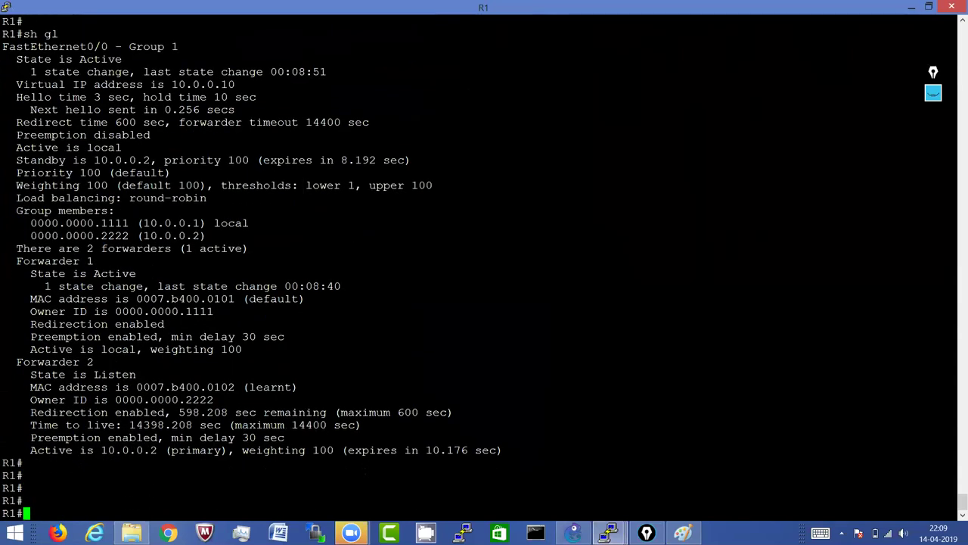
Step: Circle Standby is 10.0.0.2 and its priority 100 in yellow with the screen annotation pen
left_click(932, 92)
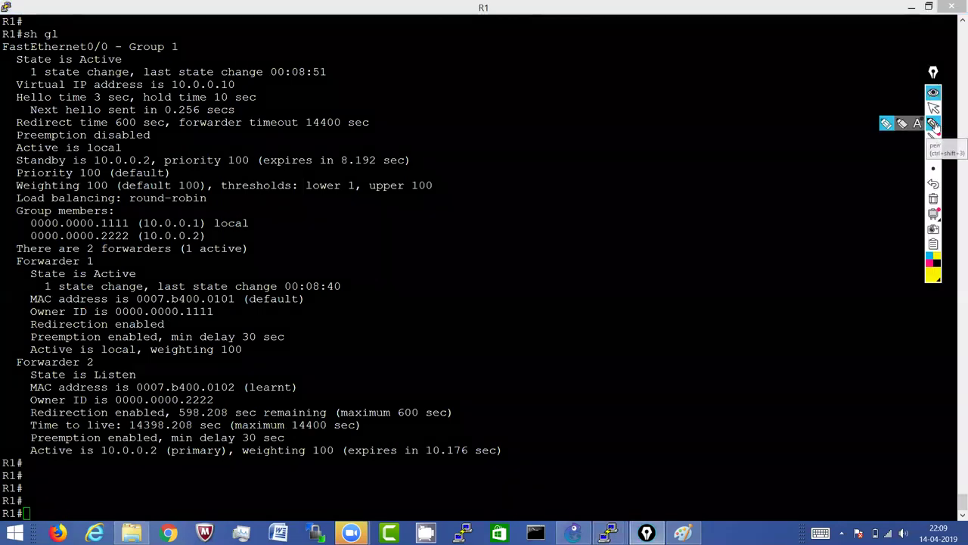
left_click(932, 122)
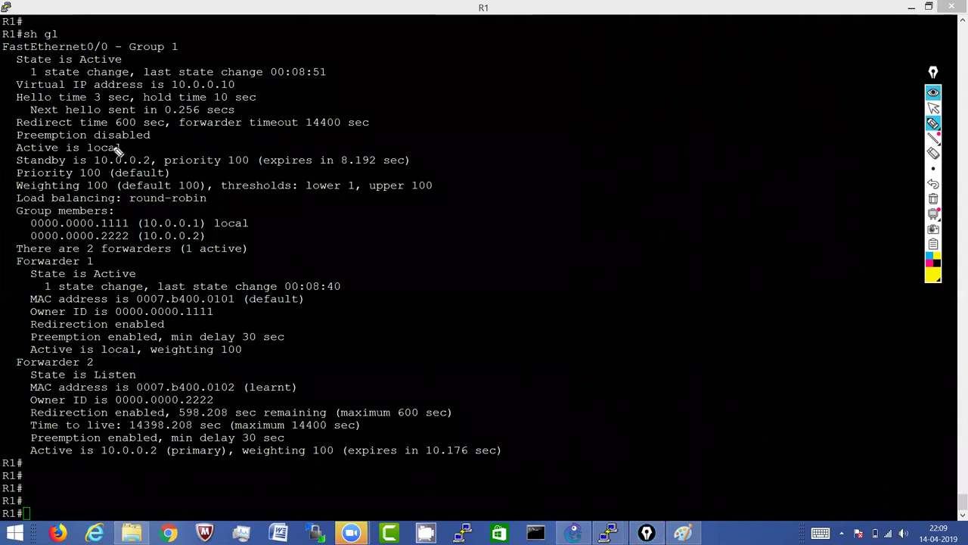
mouse_move(37, 148)
left_mouse_down()
mouse_move(4, 161)
mouse_move(105, 172)
mouse_move(177, 161)
mouse_move(49, 149)
left_mouse_up()
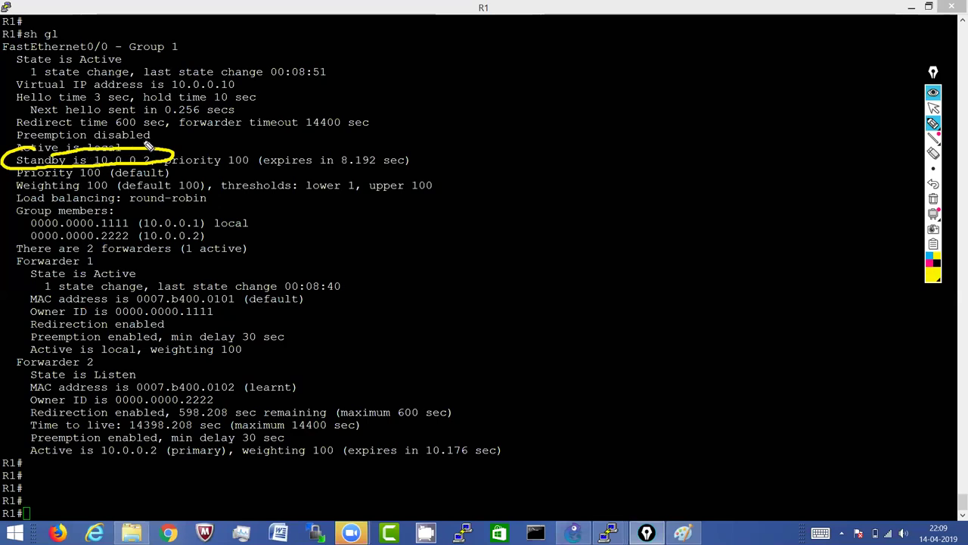
mouse_move(239, 147)
left_mouse_down()
mouse_move(168, 159)
mouse_move(168, 176)
mouse_move(259, 177)
mouse_move(240, 140)
left_mouse_up()
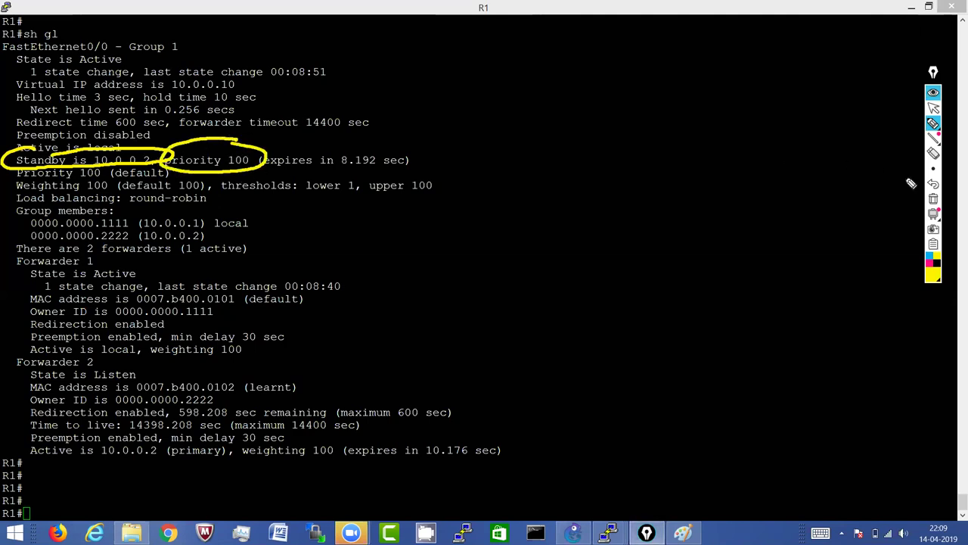
Step: Clear the yellow marks and circle the group member MAC addresses 0000.0000.1111 and 0000.0000.2222
left_click(933, 198)
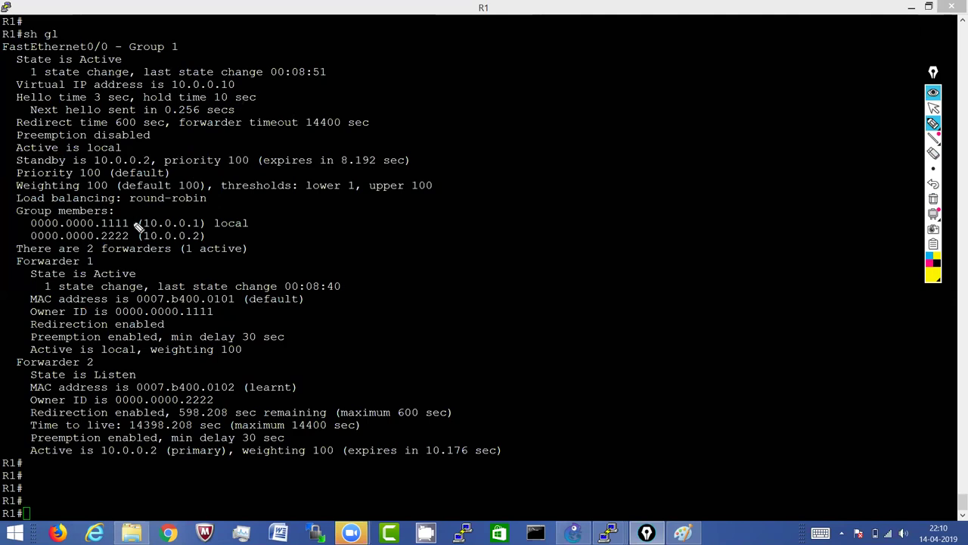
mouse_move(130, 214)
left_mouse_down()
mouse_move(49, 212)
mouse_move(26, 223)
mouse_move(55, 234)
mouse_move(141, 227)
mouse_move(120, 211)
left_mouse_up()
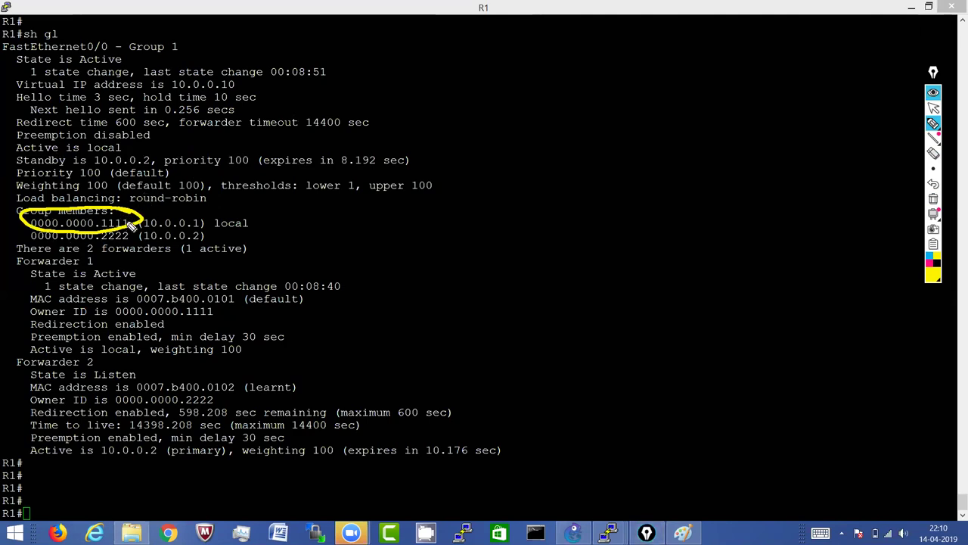
mouse_move(125, 225)
left_mouse_down()
mouse_move(15, 241)
mouse_move(67, 253)
mouse_move(138, 245)
mouse_move(106, 225)
left_mouse_up()
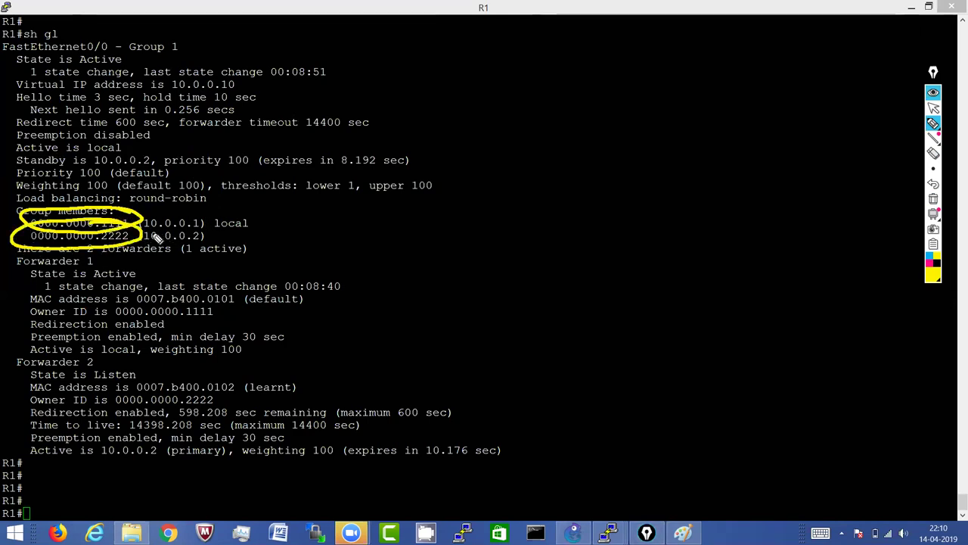
Step: Underline the second group member's IP address 10.0.0.2 in yellow and undo all the pen marks on the output
left_click_drag(110, 246, 205, 239)
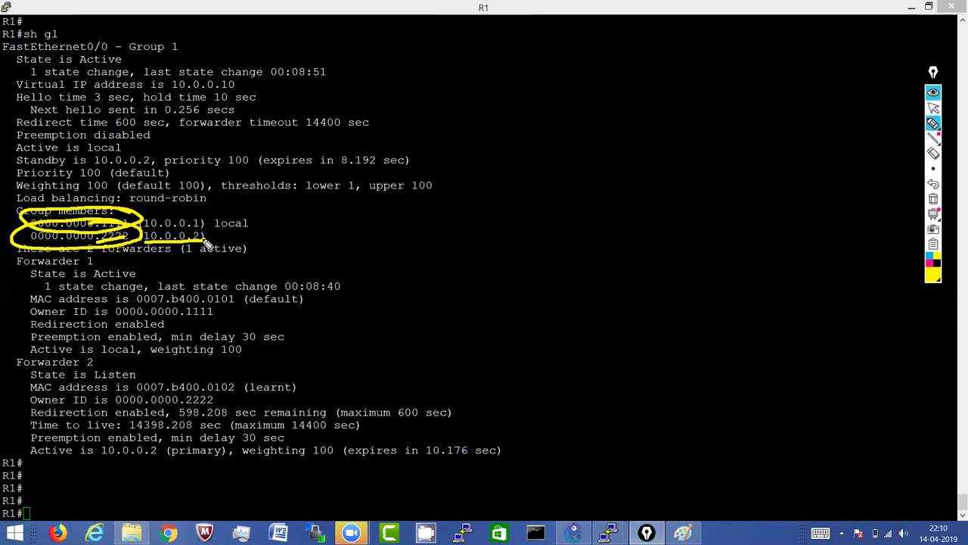
left_click(933, 185)
left_click(933, 185)
left_click(933, 186)
left_click(934, 185)
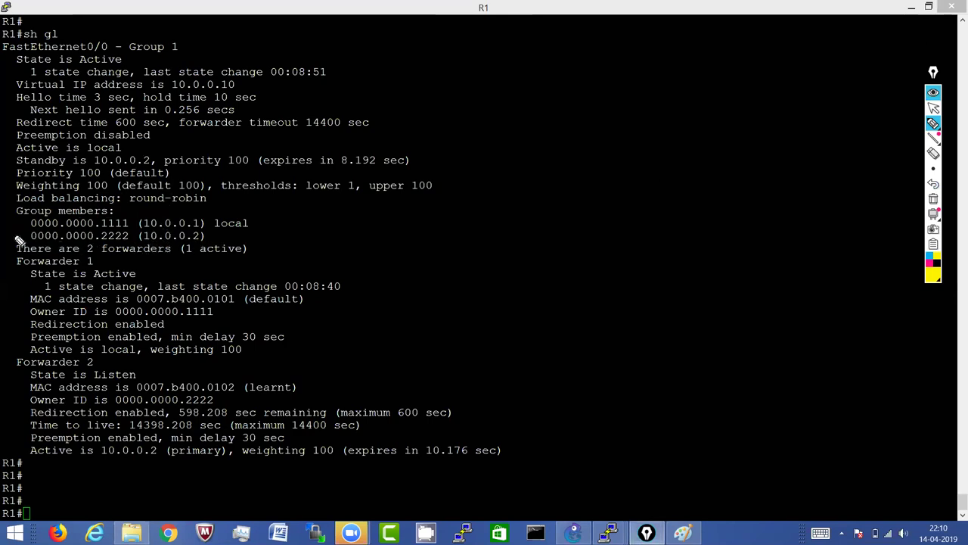
Step: Underline the 2 in the forwarder count line, circle 1 active beside it, and clear the yellow marks
mouse_move(5, 239)
left_mouse_down()
mouse_move(85, 252)
mouse_move(183, 247)
left_mouse_up()
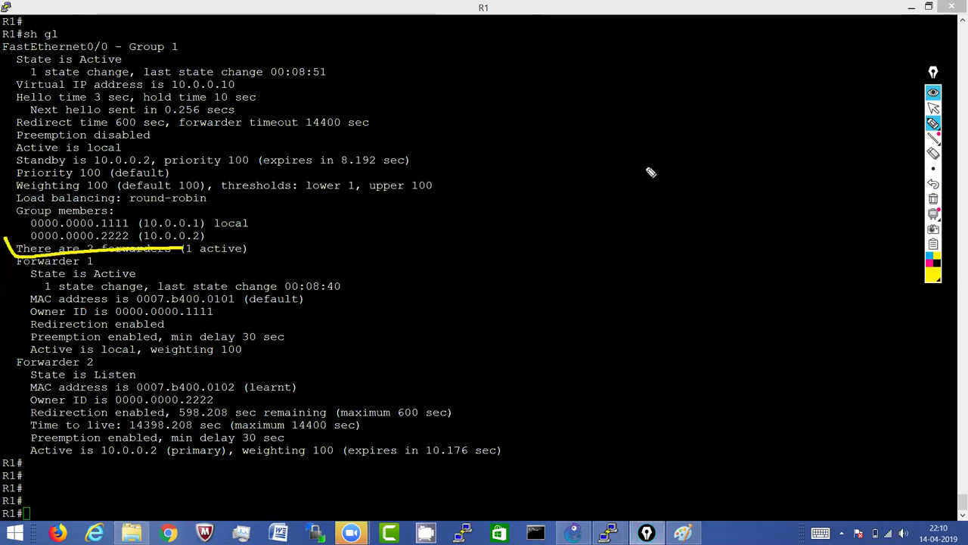
left_click(933, 199)
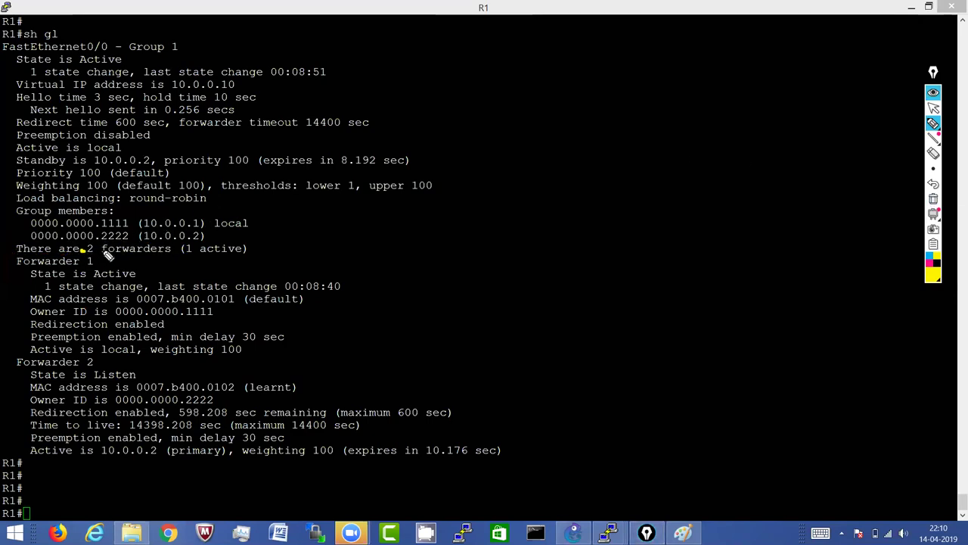
left_click_drag(80, 252, 105, 250)
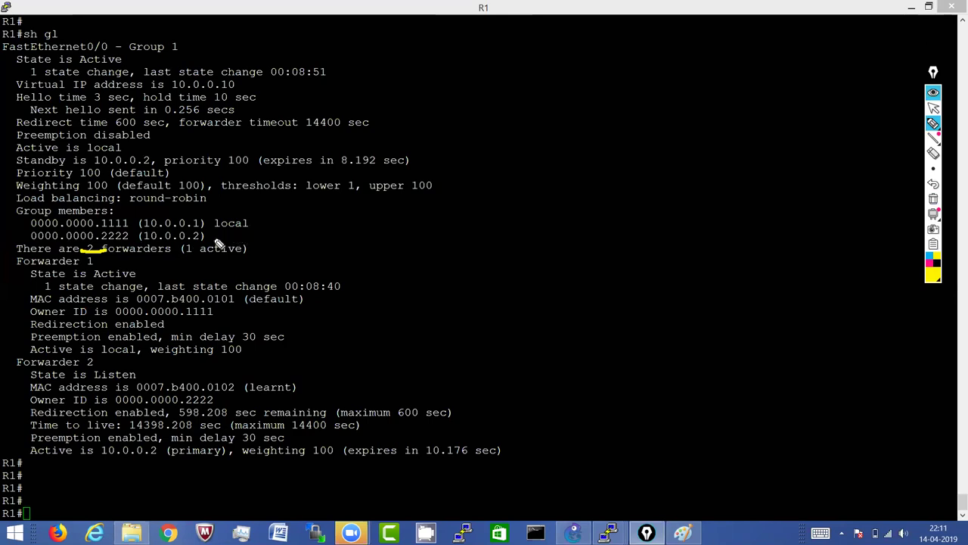
mouse_move(200, 240)
left_mouse_down()
mouse_move(169, 261)
mouse_move(193, 240)
mouse_move(207, 254)
mouse_move(190, 250)
mouse_move(230, 236)
left_mouse_up()
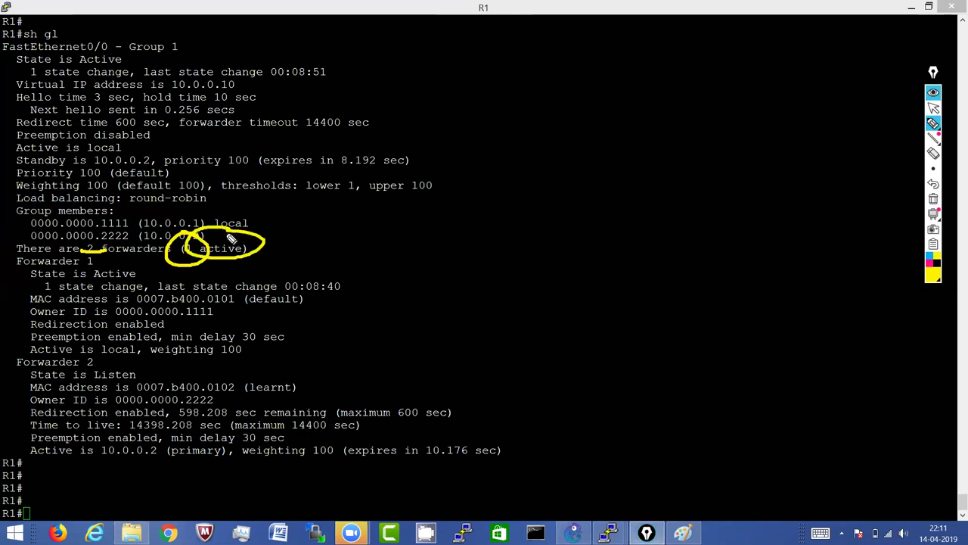
left_click(933, 199)
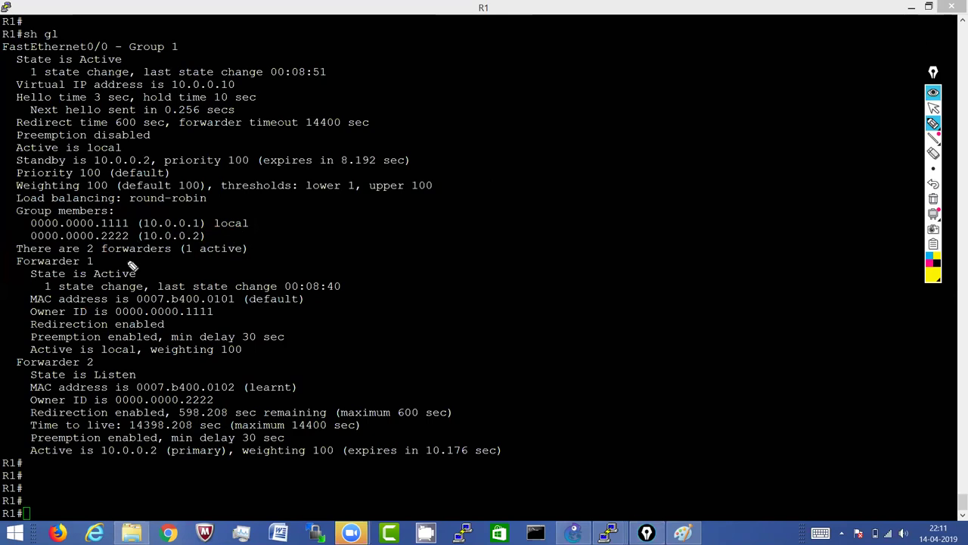
Step: Circle Forwarder 1's Active state, put ticks beside its detail lines, and circle Forwarder 2's Listen state in yellow
mouse_move(131, 262)
left_mouse_down()
mouse_move(151, 277)
mouse_move(155, 263)
left_mouse_up()
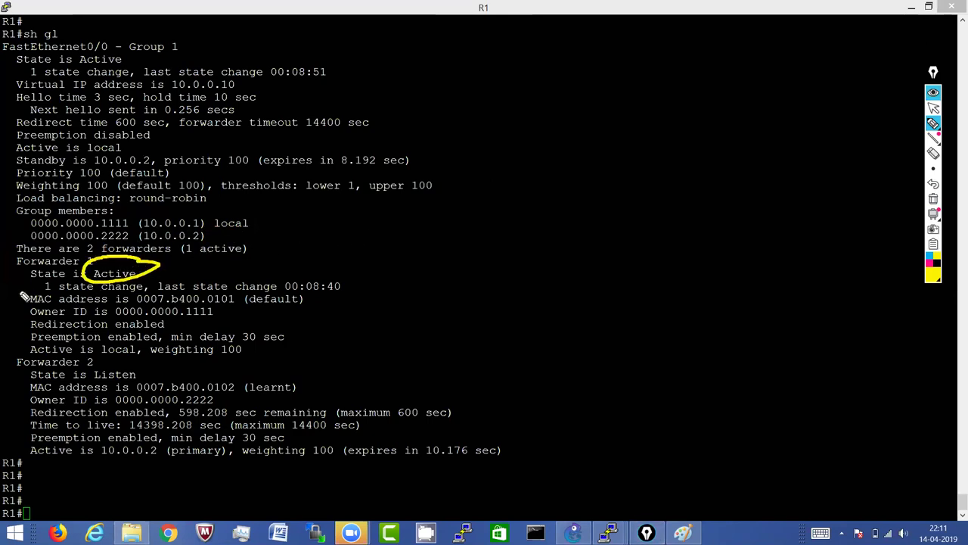
left_click_drag(20, 296, 89, 280)
left_click_drag(21, 305, 76, 297)
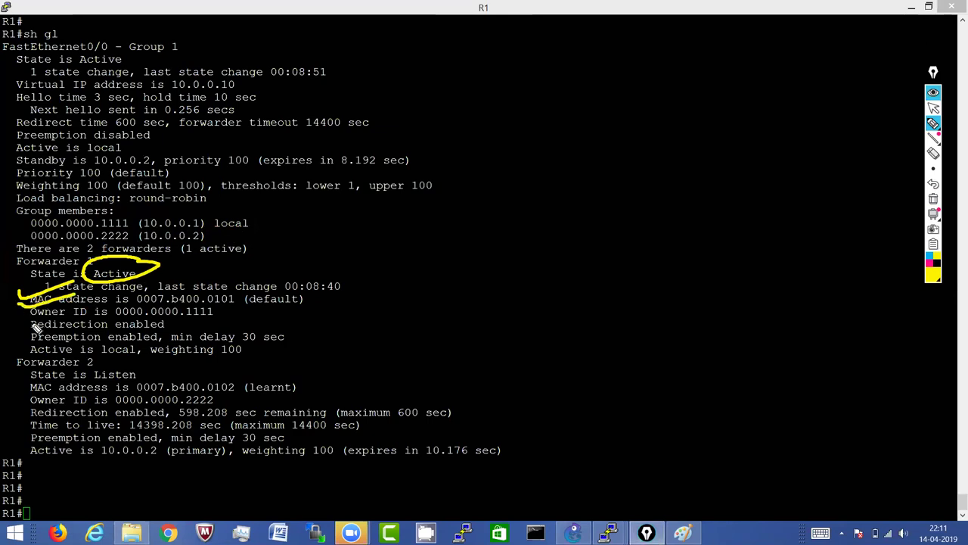
left_click_drag(20, 321, 65, 309)
mouse_move(17, 334)
left_mouse_down()
mouse_move(75, 323)
mouse_move(70, 337)
left_mouse_up()
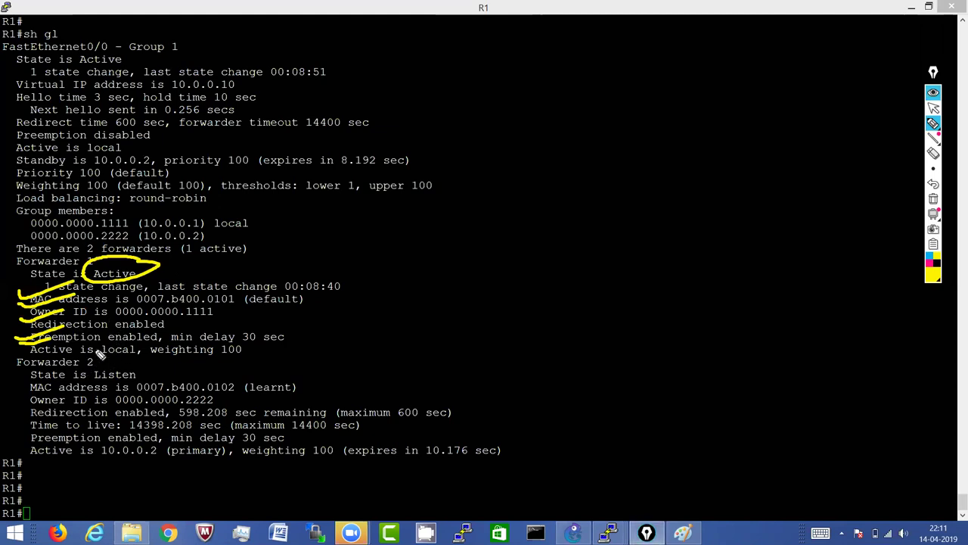
mouse_move(136, 368)
left_mouse_down()
mouse_move(99, 362)
mouse_move(77, 377)
mouse_move(108, 391)
mouse_move(161, 381)
mouse_move(151, 357)
left_mouse_up()
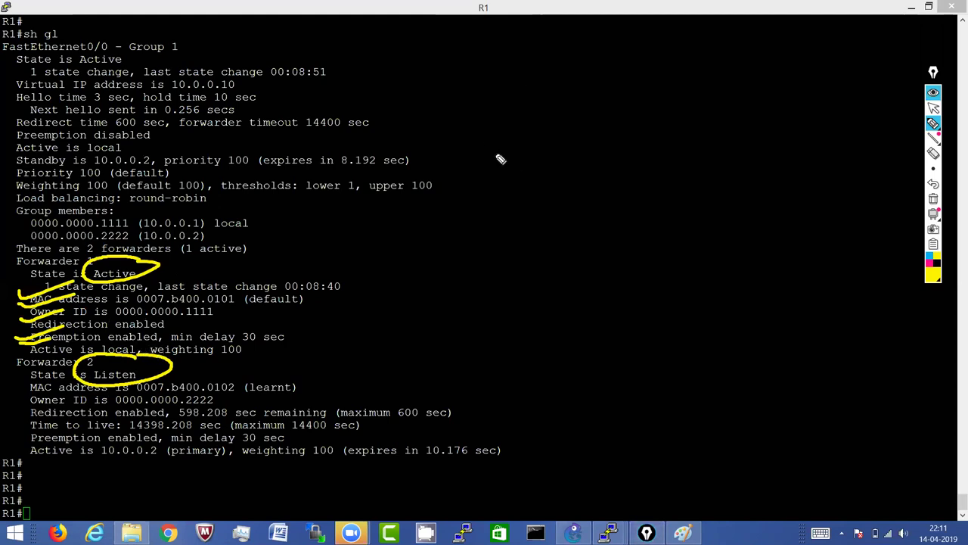
Step: Handwrite R1 (1st) and R2 (2nd) with opposite A and L roles, circle the active forwarder count, and clear everything
mouse_move(488, 145)
left_mouse_down()
mouse_move(555, 156)
mouse_move(734, 98)
mouse_move(747, 120)
mouse_move(854, 117)
left_mouse_up()
mouse_move(480, 98)
left_mouse_down()
mouse_move(508, 74)
mouse_move(528, 67)
mouse_move(549, 76)
left_mouse_up()
left_click_drag(733, 44, 822, 36)
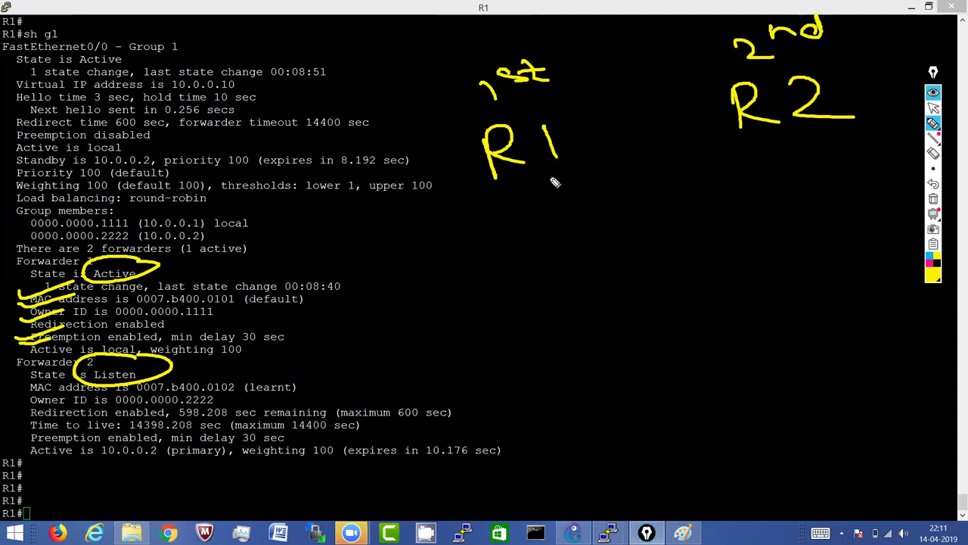
mouse_move(503, 232)
left_mouse_down()
mouse_move(516, 193)
mouse_move(531, 227)
mouse_move(542, 214)
left_mouse_up()
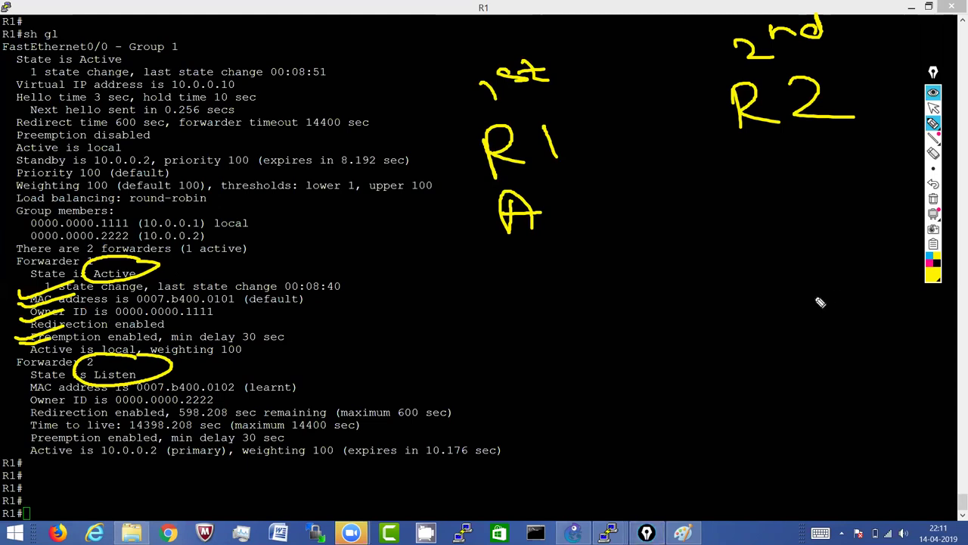
mouse_move(788, 311)
left_mouse_down()
mouse_move(809, 270)
mouse_move(838, 301)
mouse_move(793, 293)
mouse_move(837, 290)
left_mouse_up()
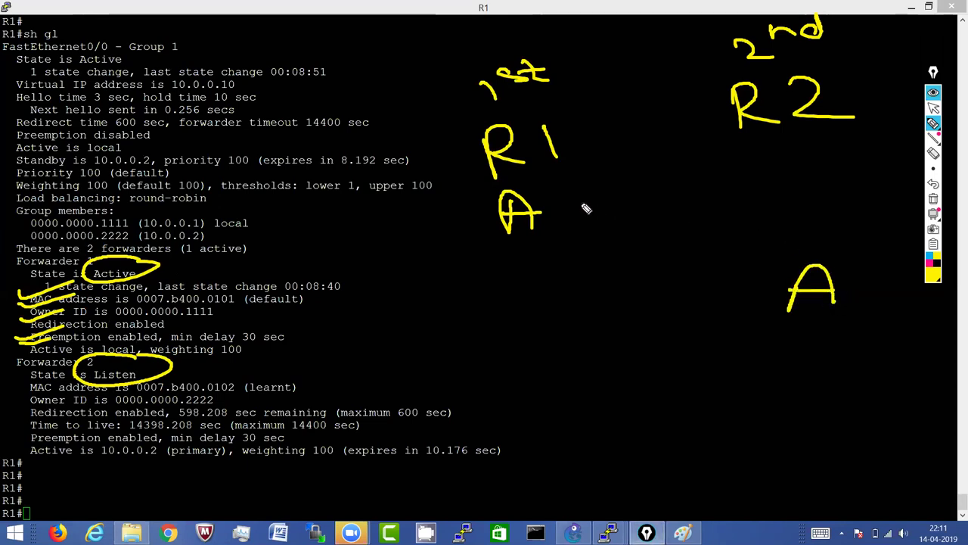
mouse_move(765, 157)
left_mouse_down()
mouse_move(775, 184)
mouse_move(853, 180)
left_mouse_up()
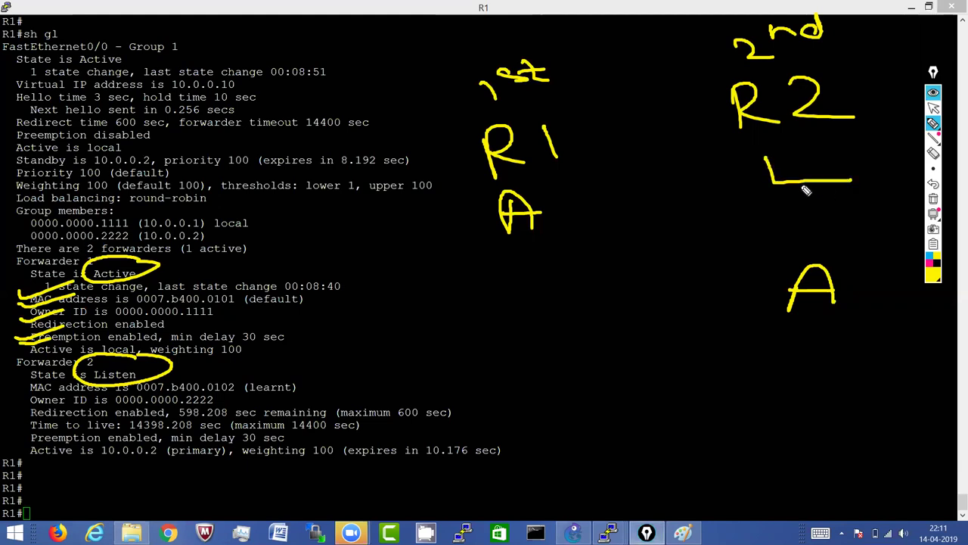
mouse_move(542, 288)
left_mouse_down()
mouse_move(584, 315)
mouse_move(618, 308)
left_mouse_up()
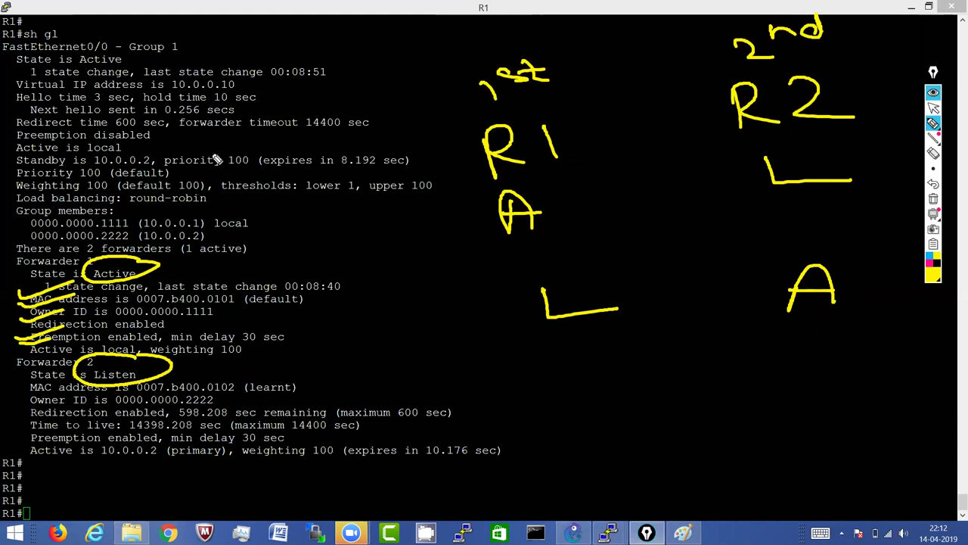
mouse_move(194, 236)
left_mouse_down()
mouse_move(178, 247)
mouse_move(204, 254)
mouse_move(191, 242)
left_mouse_up()
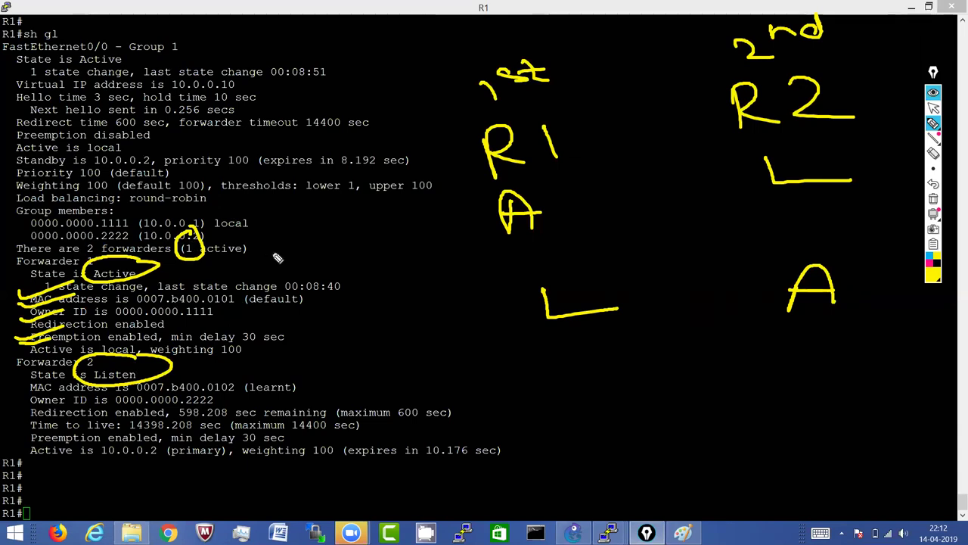
left_click(934, 199)
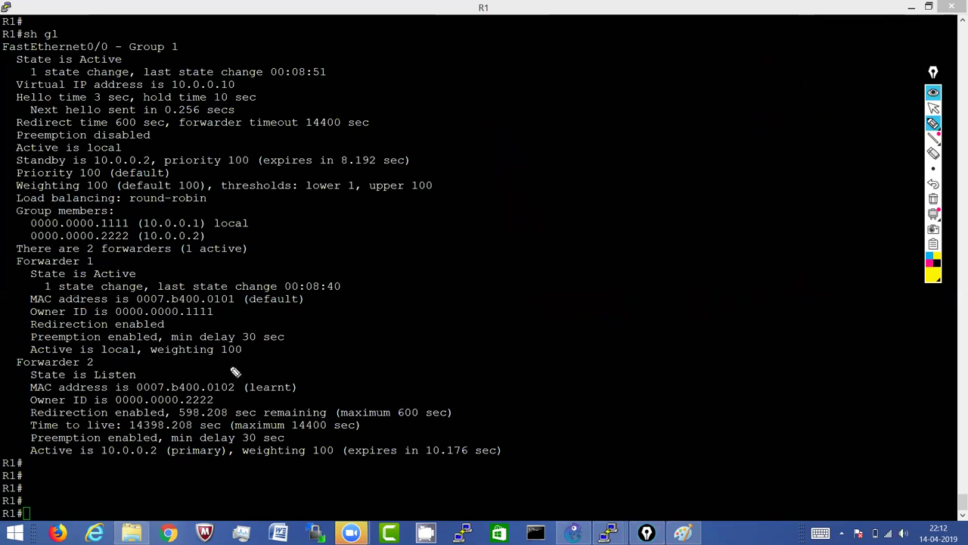
Step: Circle the 02 ending of Forwarder 2's MAC address and draw a yellow arrow from that line to the group members
mouse_move(238, 373)
left_mouse_down()
mouse_move(225, 398)
mouse_move(247, 395)
mouse_move(240, 368)
left_mouse_up()
left_click_drag(225, 394, 203, 397)
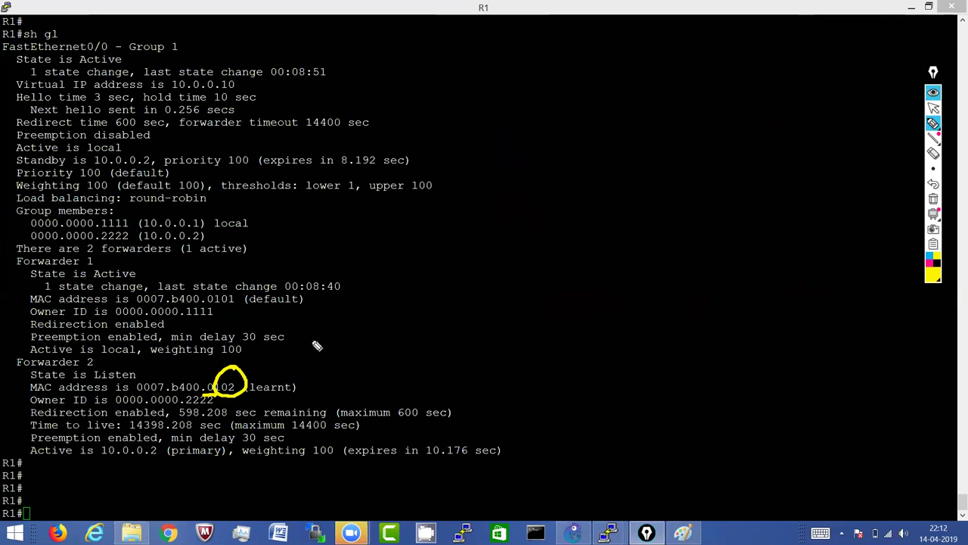
mouse_move(30, 396)
left_mouse_down()
mouse_move(10, 365)
mouse_move(11, 269)
mouse_move(25, 242)
mouse_move(45, 232)
left_mouse_up()
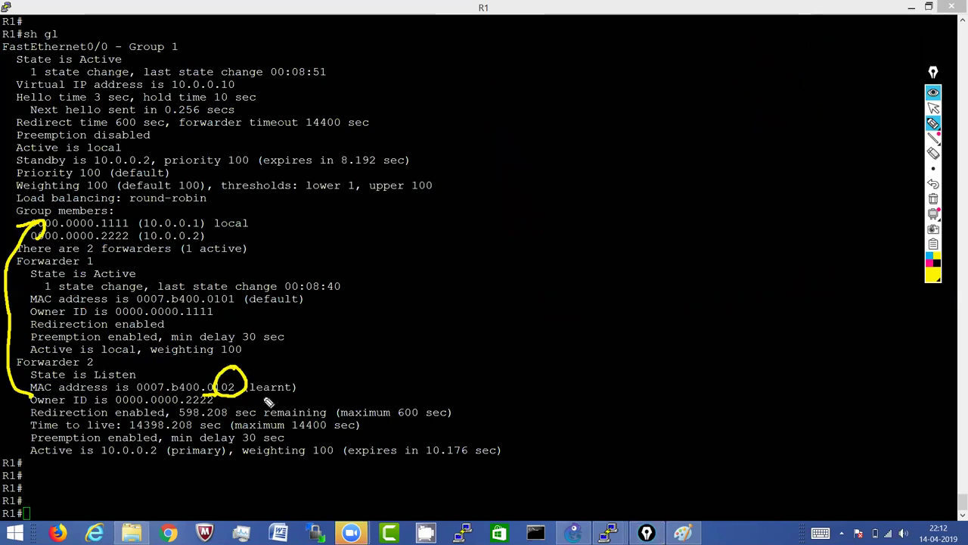
Step: Circle Forwarder 2's maximum 600 sec, link it by arrow to the redirect time line, and circle its time-to-live values
mouse_move(439, 394)
left_mouse_down()
mouse_move(329, 395)
mouse_move(395, 425)
mouse_move(437, 394)
left_mouse_up()
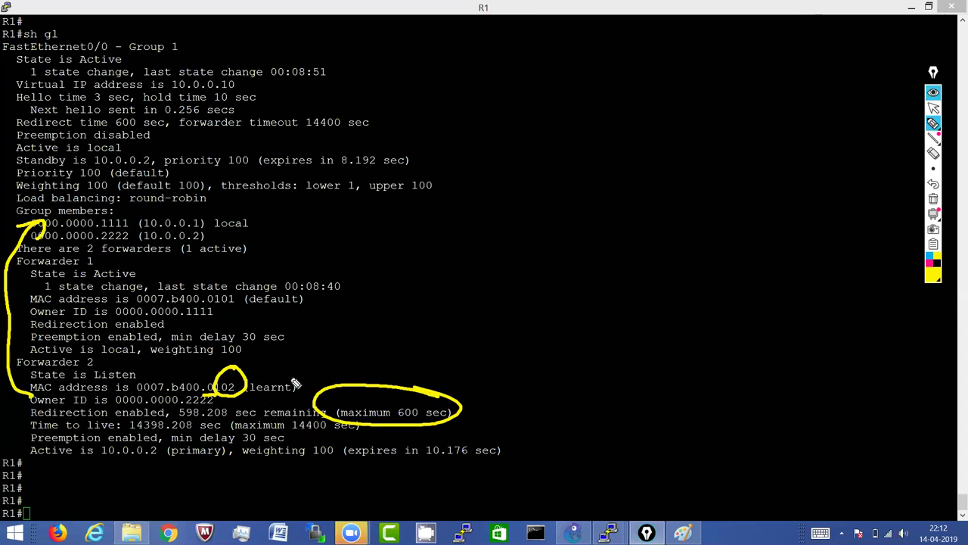
mouse_move(340, 420)
left_mouse_down()
mouse_move(511, 391)
mouse_move(543, 287)
mouse_move(347, 116)
left_mouse_up()
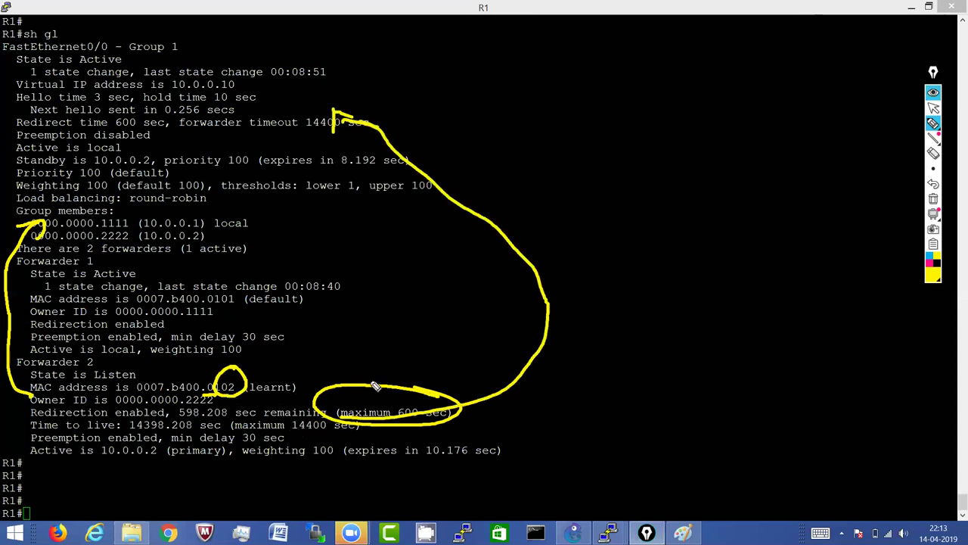
mouse_move(324, 418)
left_mouse_down()
mouse_move(357, 428)
mouse_move(335, 418)
left_mouse_up()
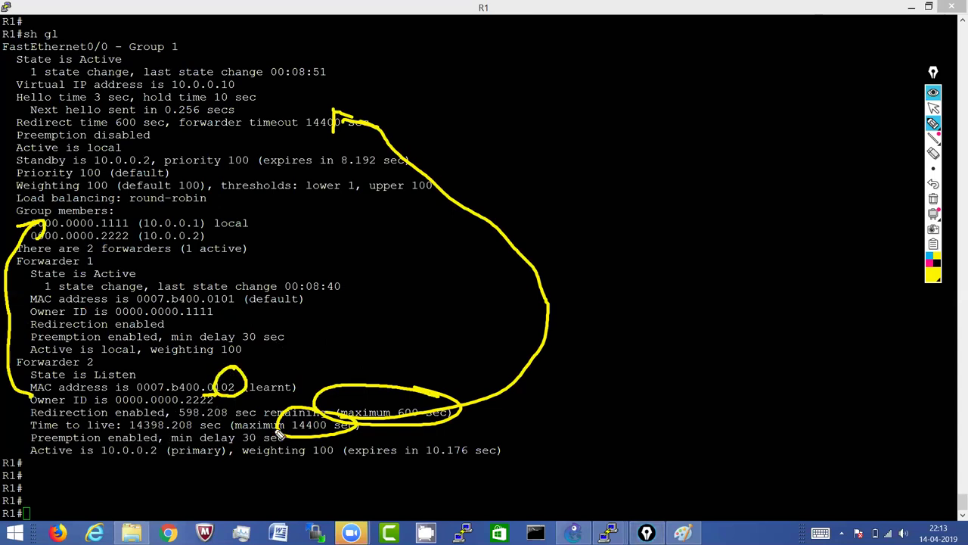
mouse_move(256, 415)
left_mouse_down()
mouse_move(176, 443)
mouse_move(302, 439)
mouse_move(274, 414)
left_mouse_up()
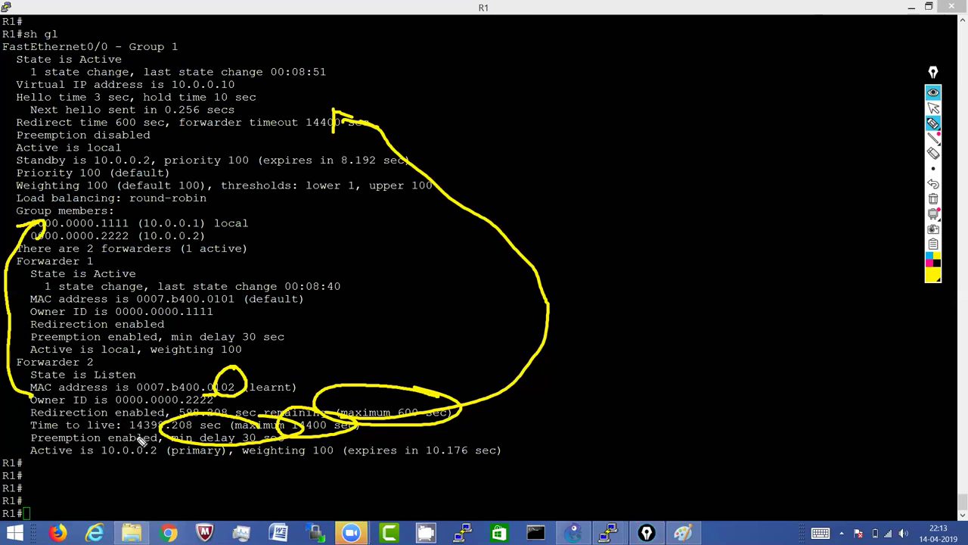
Step: Circle Forwarder 2's active router 10.0.0.2 and weighting 100, clear the marks, and hide the annotation tools
mouse_move(144, 438)
left_mouse_down()
mouse_move(135, 473)
mouse_move(180, 445)
left_mouse_up()
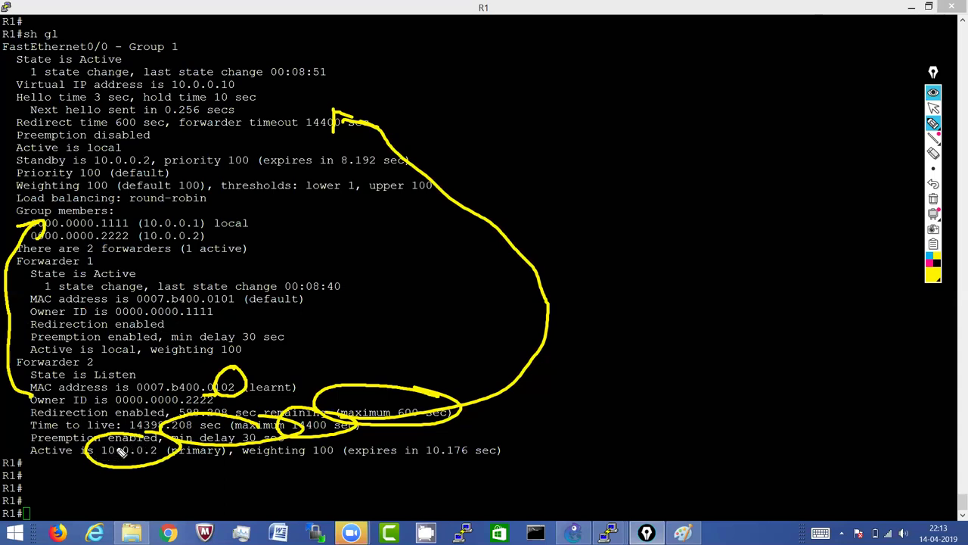
mouse_move(340, 447)
left_mouse_down()
mouse_move(249, 445)
mouse_move(321, 446)
left_mouse_up()
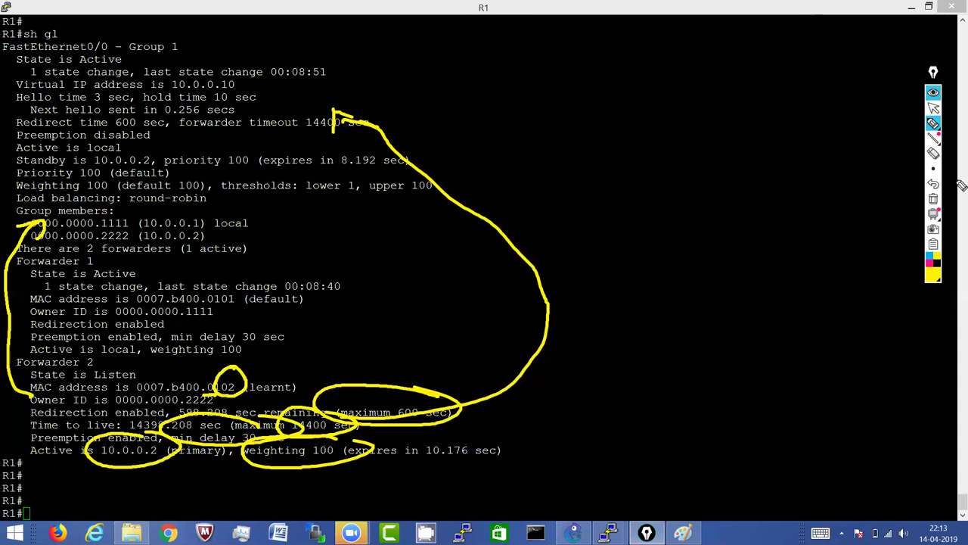
left_click(934, 198)
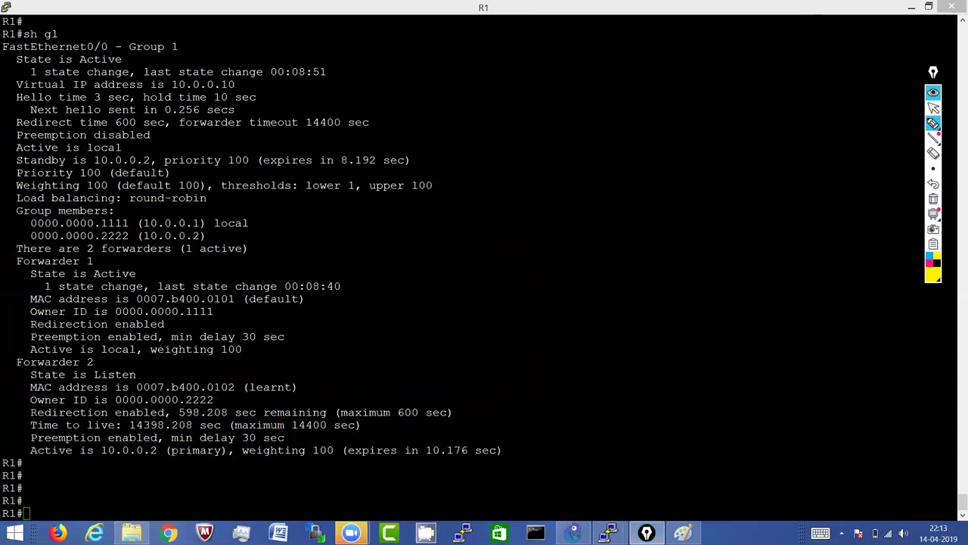
left_click(934, 91)
Step: Switch to the R2 console and display its complete GLBP status with sh glbp, through to the prompt
mouse_move(609, 534)
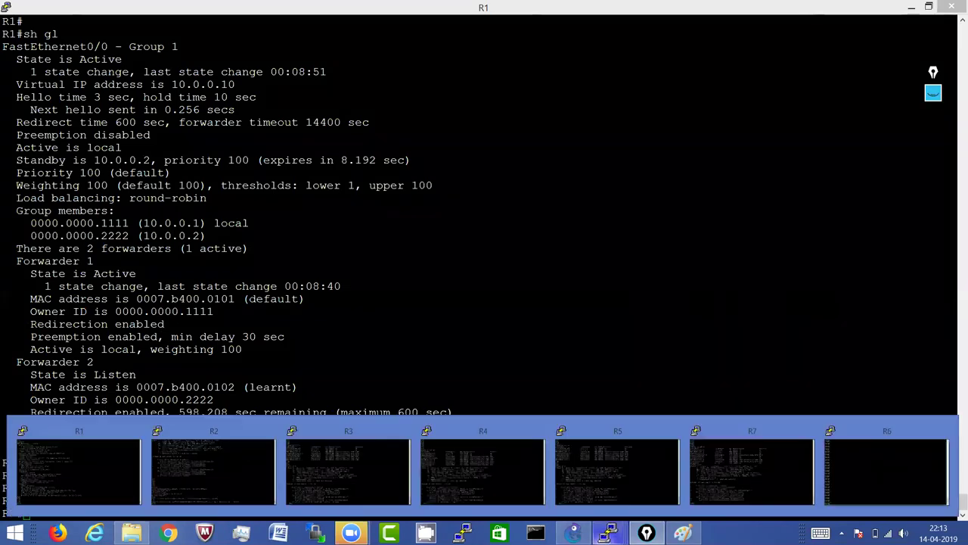
left_click(213, 473)
type("sh gl")
key("Tab")
key("Return")
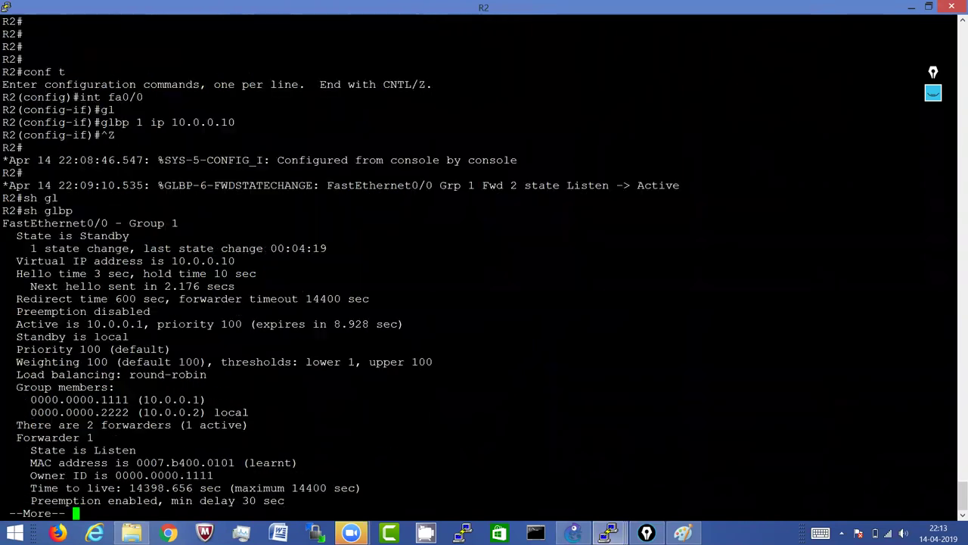
key("Return")
key("Return")
key("Return")
key("Return")
key("Return")
key("Return")
key("Return")
key("Return")
key("Return")
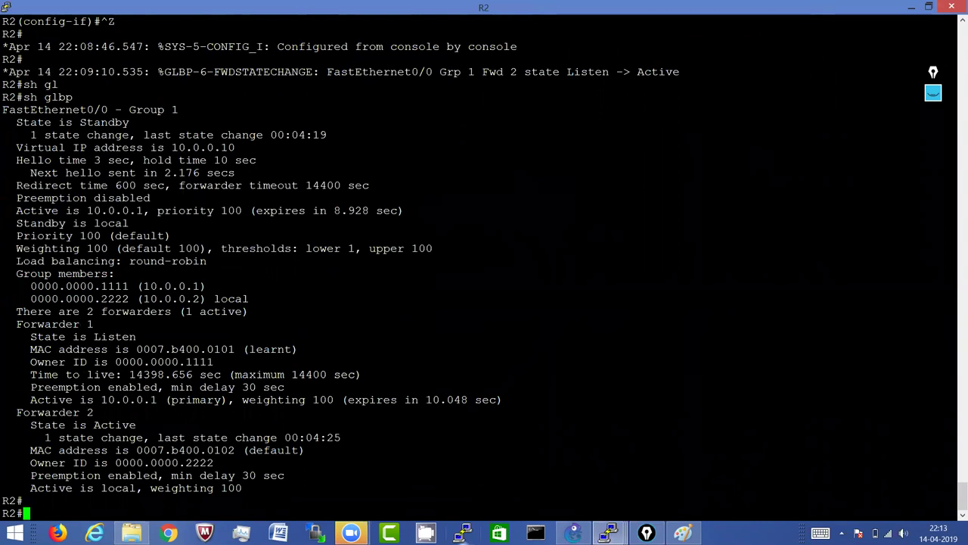
Step: Open a new Paint canvas and paste the screenshot of R2's GLBP output, bringing both forwarder sections into view
key("super+r")
key("Return")
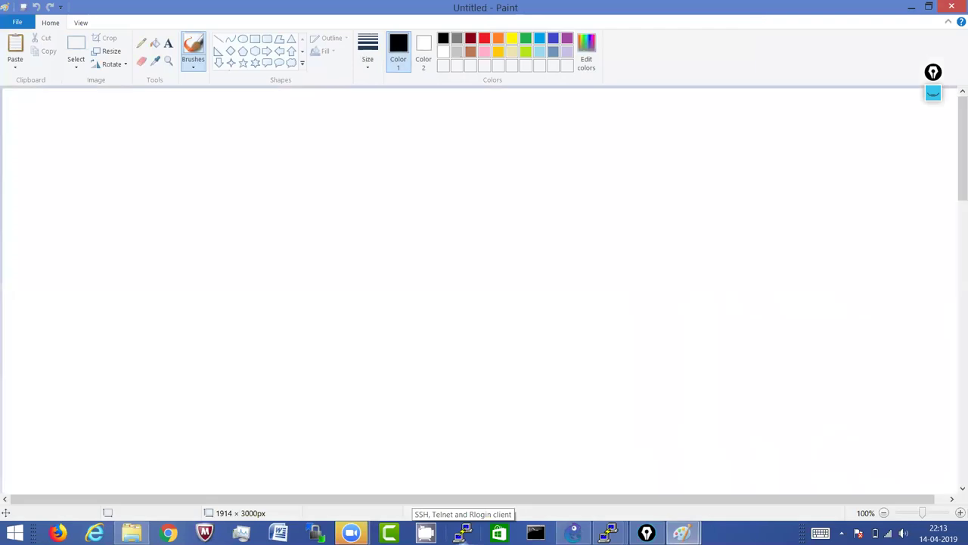
key("ctrl+v")
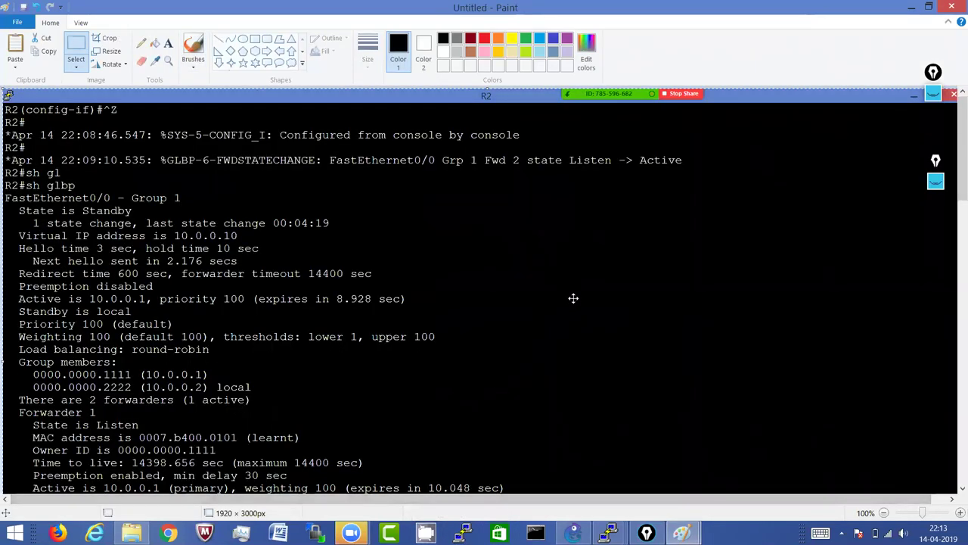
scroll(574, 227, "down", 2)
scroll(576, 195, "down", 1)
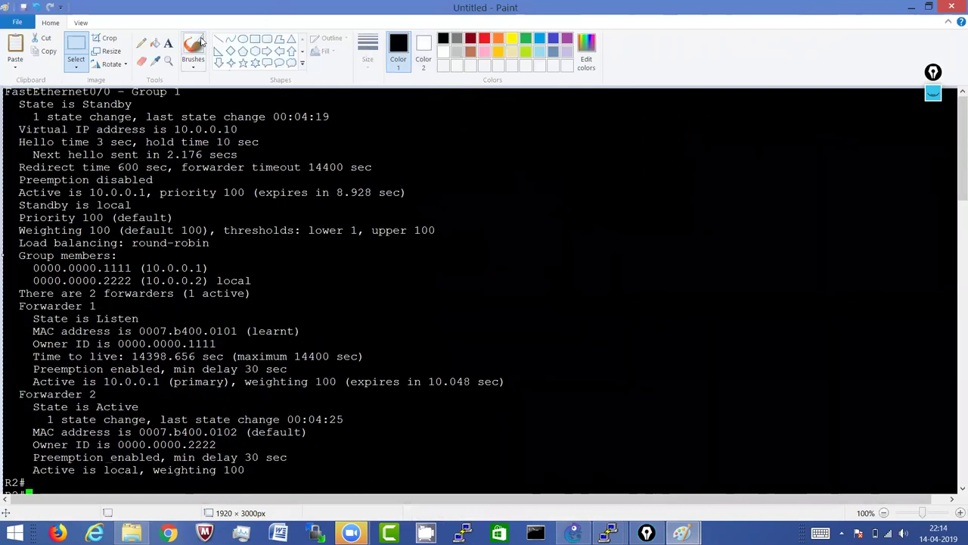
Step: Set up the Pencil tool with the third line thickness and red as the drawing color
left_click(141, 43)
left_click(369, 61)
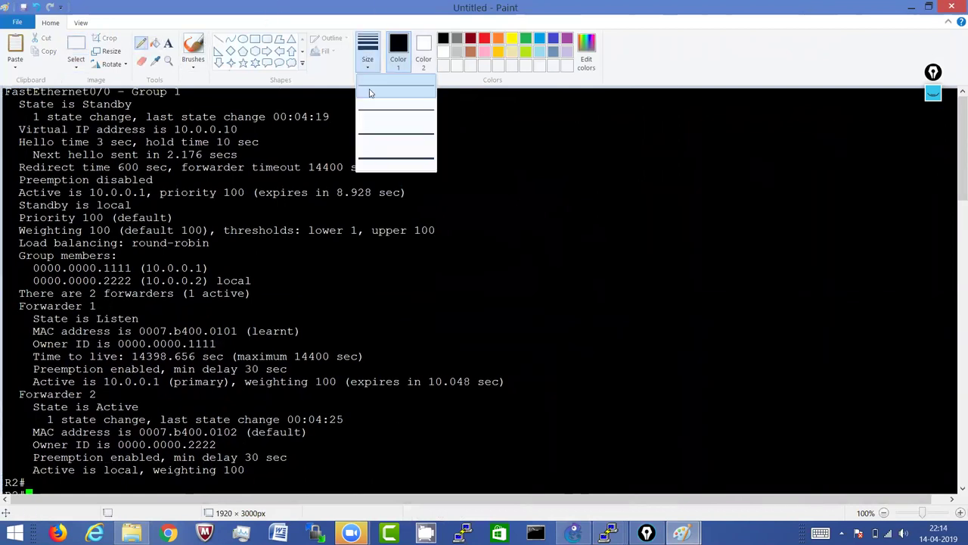
left_click(373, 130)
left_click(485, 39)
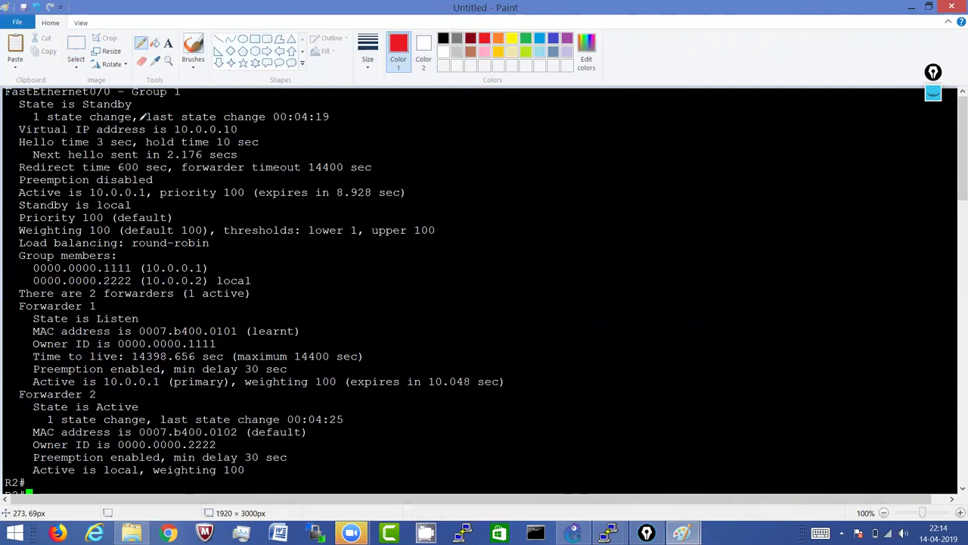
Step: Circle the Standby state and virtual IP 10.0.0.10, and underline the redirect time and forwarder timeout in R2's output
mouse_move(145, 90)
left_mouse_down()
mouse_move(114, 92)
mouse_move(72, 114)
mouse_move(119, 94)
left_mouse_up()
mouse_move(250, 115)
left_mouse_down()
mouse_move(161, 121)
mouse_move(268, 132)
mouse_move(226, 119)
left_mouse_up()
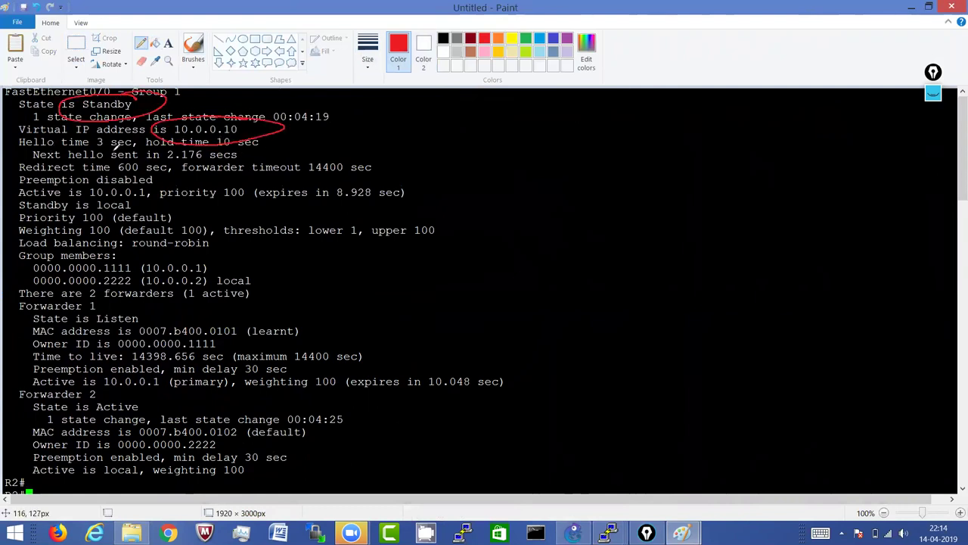
left_click_drag(56, 168, 13, 173)
left_click_drag(222, 166, 254, 167)
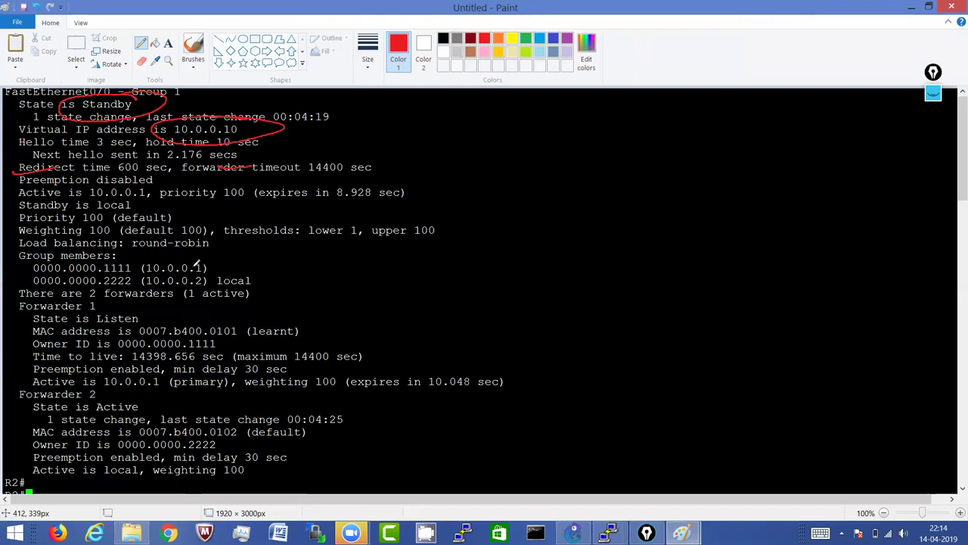
Step: Mark the group members, and circle the preemption, active router, priority, standby, weighting and round-robin values in R2's group details
mouse_move(286, 278)
left_mouse_down()
mouse_move(49, 276)
mouse_move(34, 288)
mouse_move(7, 276)
mouse_move(22, 306)
left_mouse_up()
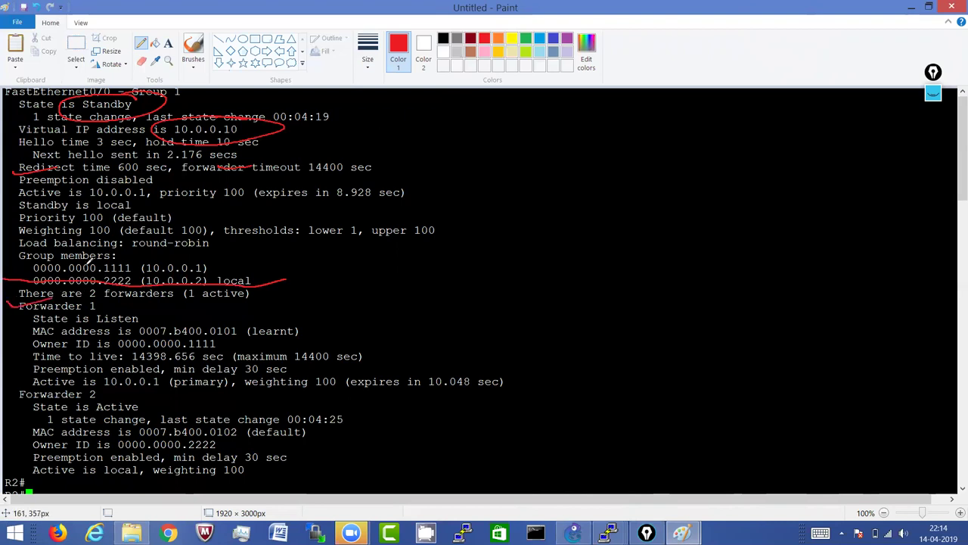
mouse_move(145, 180)
left_mouse_down()
mouse_move(75, 191)
mouse_move(160, 195)
mouse_move(93, 173)
mouse_move(156, 186)
mouse_move(138, 180)
left_mouse_up()
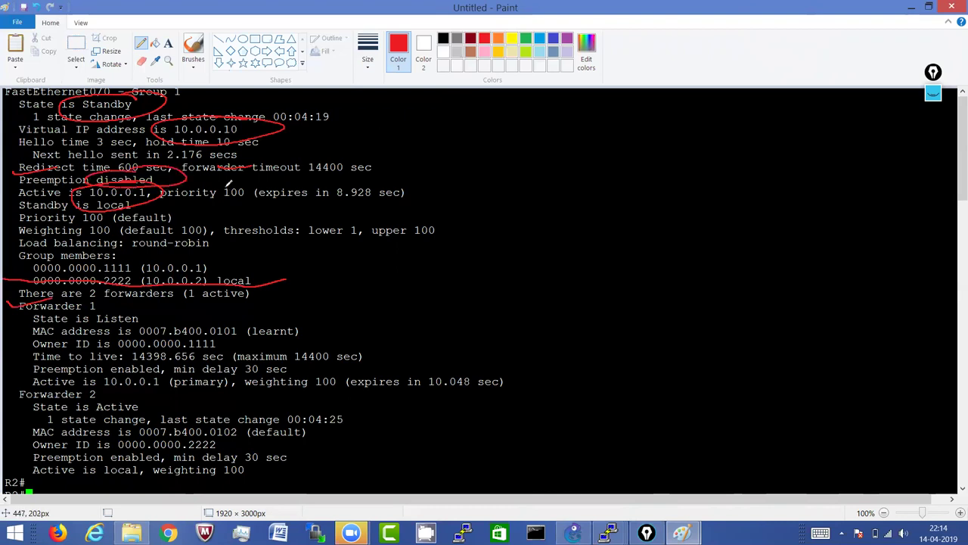
mouse_move(234, 180)
left_mouse_down()
mouse_move(260, 195)
mouse_move(236, 182)
left_mouse_up()
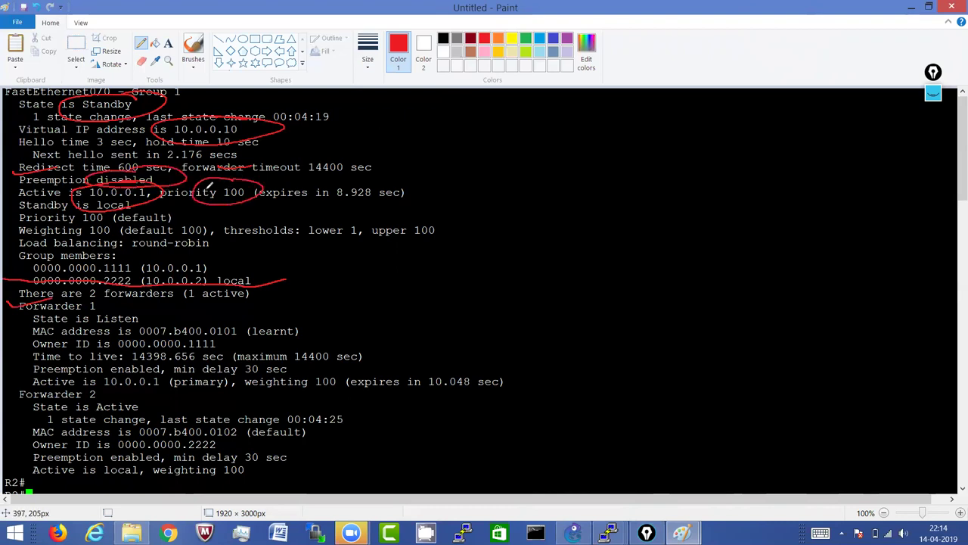
mouse_move(73, 195)
left_mouse_down()
mouse_move(56, 201)
mouse_move(118, 187)
mouse_move(157, 192)
left_mouse_up()
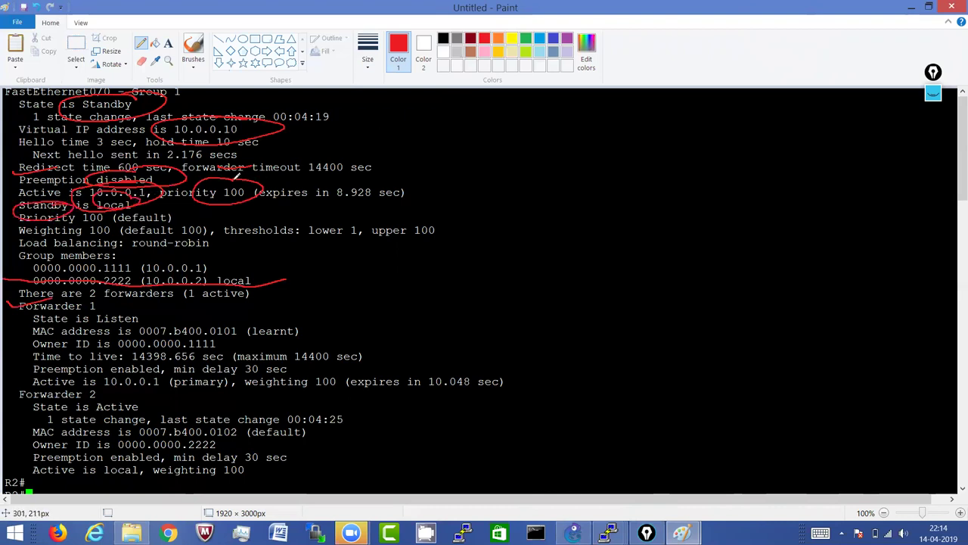
mouse_move(108, 205)
left_mouse_down()
mouse_move(140, 212)
mouse_move(66, 227)
mouse_move(130, 236)
mouse_move(121, 220)
left_mouse_up()
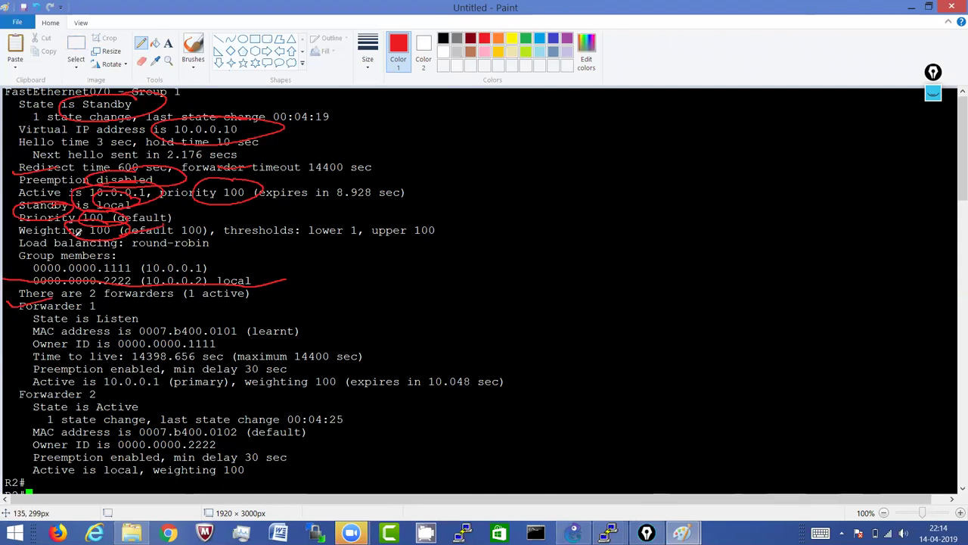
mouse_move(212, 231)
left_mouse_down()
mouse_move(151, 220)
mouse_move(182, 230)
left_mouse_up()
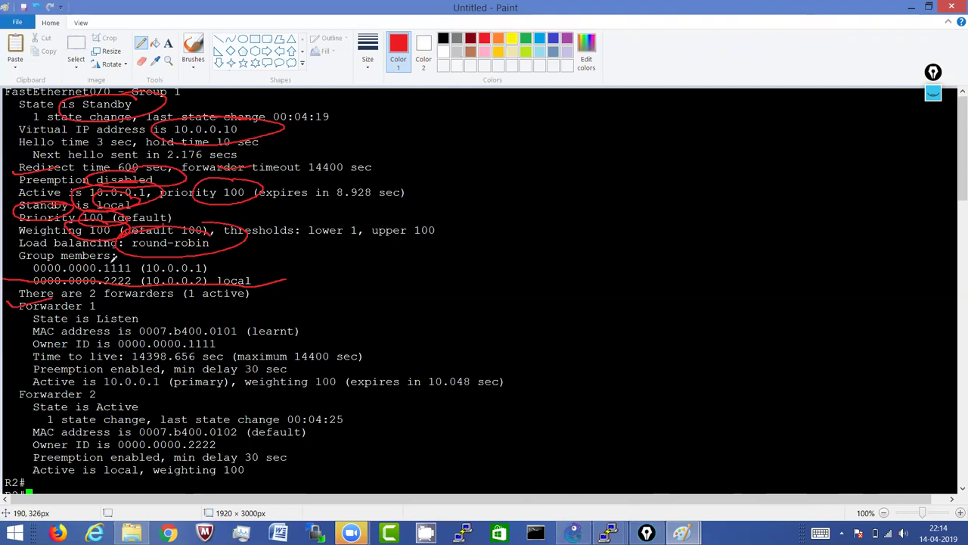
left_click_drag(21, 269, 37, 263)
Step: Undo the marks from the preemption line through the group members and Forwarder 1 heading, keeping the earlier ones
key("ctrl+z")
key("ctrl+z")
key("ctrl+z")
key("ctrl+z")
key("ctrl+z")
key("ctrl+z")
key("ctrl+z")
key("ctrl+z")
key("ctrl+z")
key("ctrl+z")
key("ctrl+z")
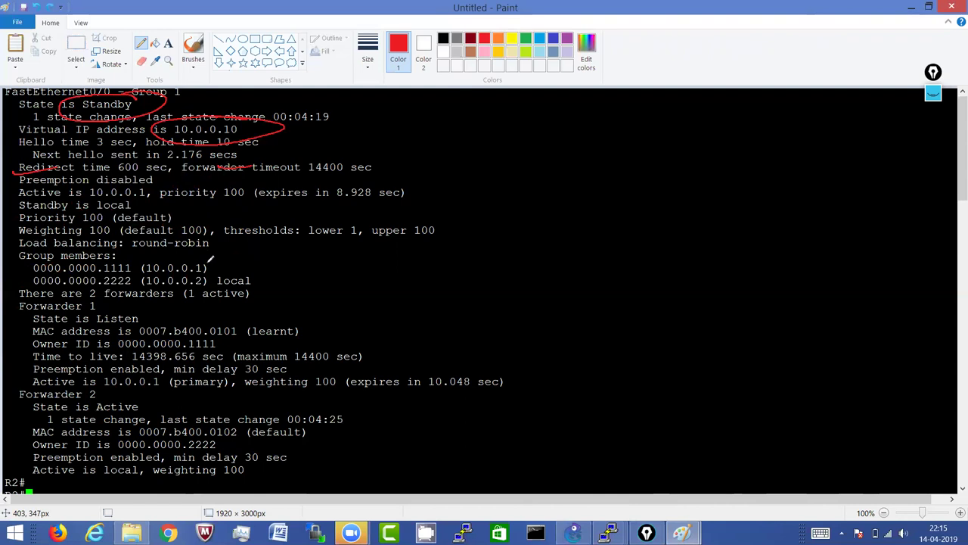
Step: Circle the forwarders' 1 active count and Forwarder 1's MAC ending 101, and mark its owner ID, time to live and preemption
mouse_move(200, 279)
left_mouse_down()
mouse_move(203, 303)
mouse_move(207, 280)
left_mouse_up()
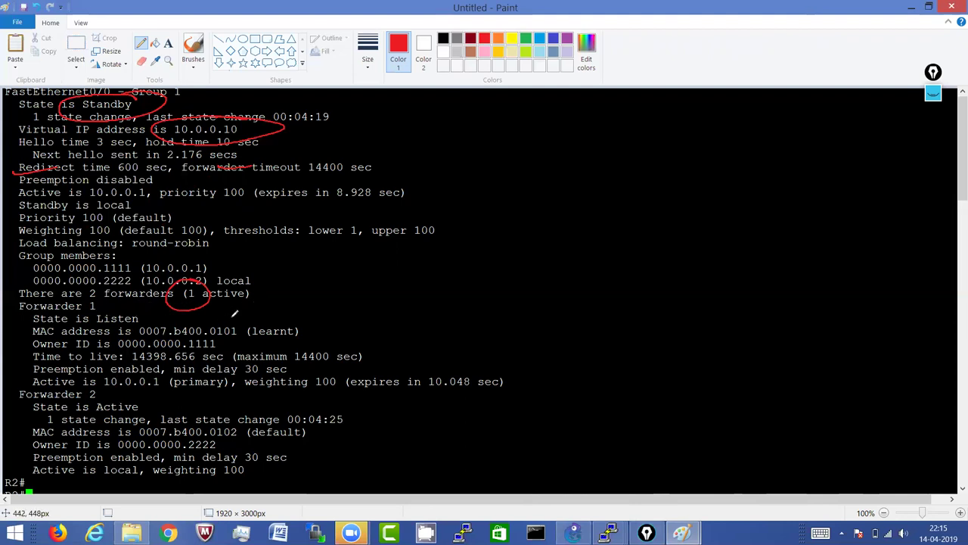
mouse_move(236, 318)
left_mouse_down()
mouse_move(219, 325)
mouse_move(244, 321)
left_mouse_up()
left_click_drag(16, 349, 111, 342)
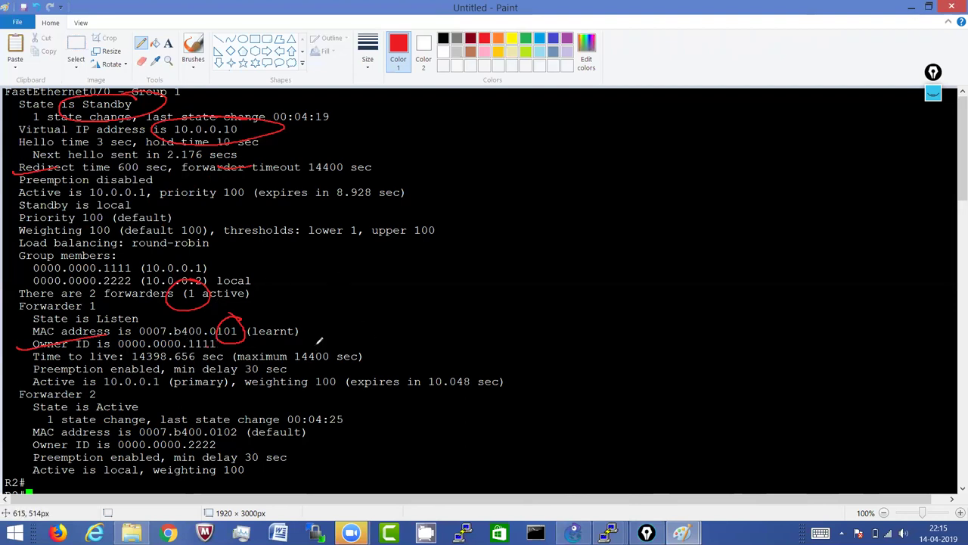
left_click_drag(363, 357, 393, 350)
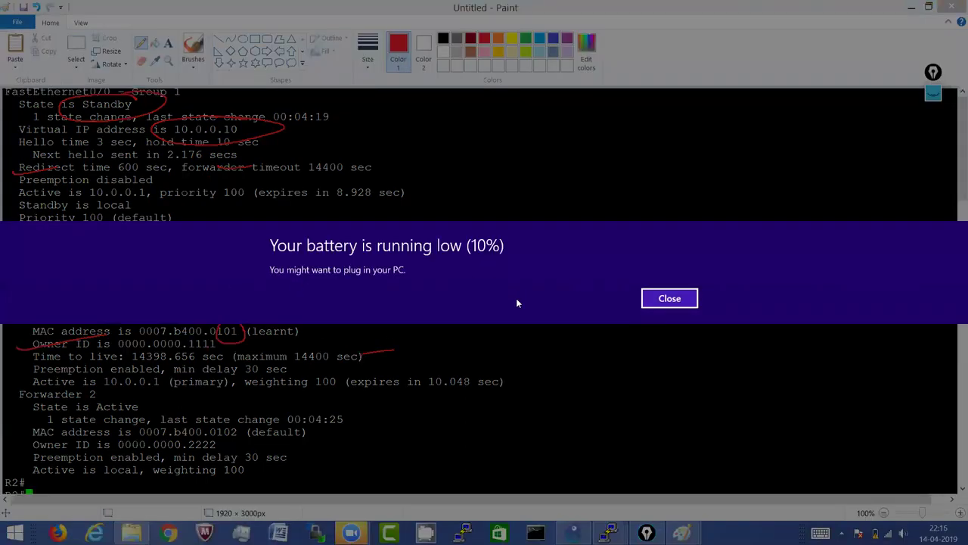
left_click(675, 300)
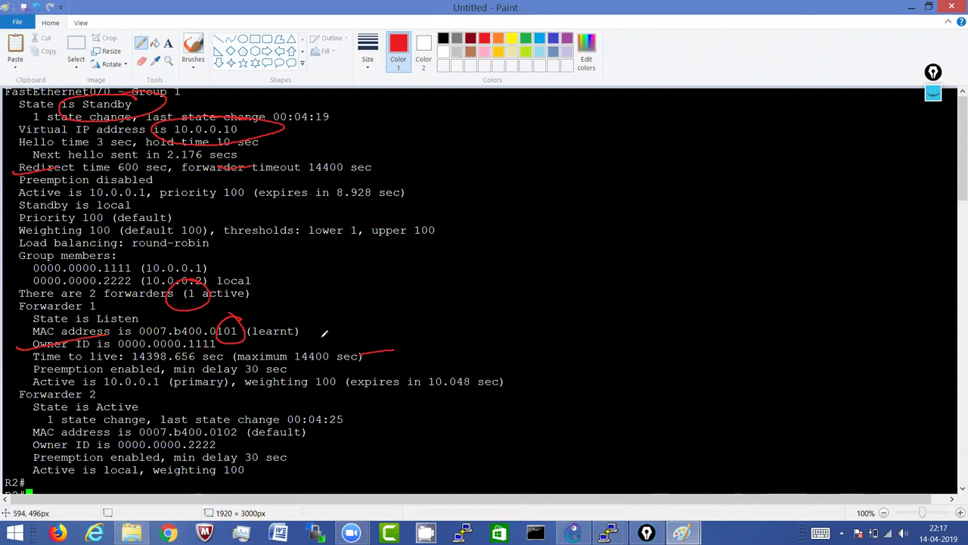
mouse_move(34, 368)
left_mouse_down()
mouse_move(24, 375)
mouse_move(64, 361)
left_mouse_up()
Step: Circle Forwarder 1's active router 10.0.0.1 and weighting 100, and undo both circles
mouse_move(131, 368)
left_mouse_down()
mouse_move(91, 387)
mouse_move(139, 368)
left_mouse_up()
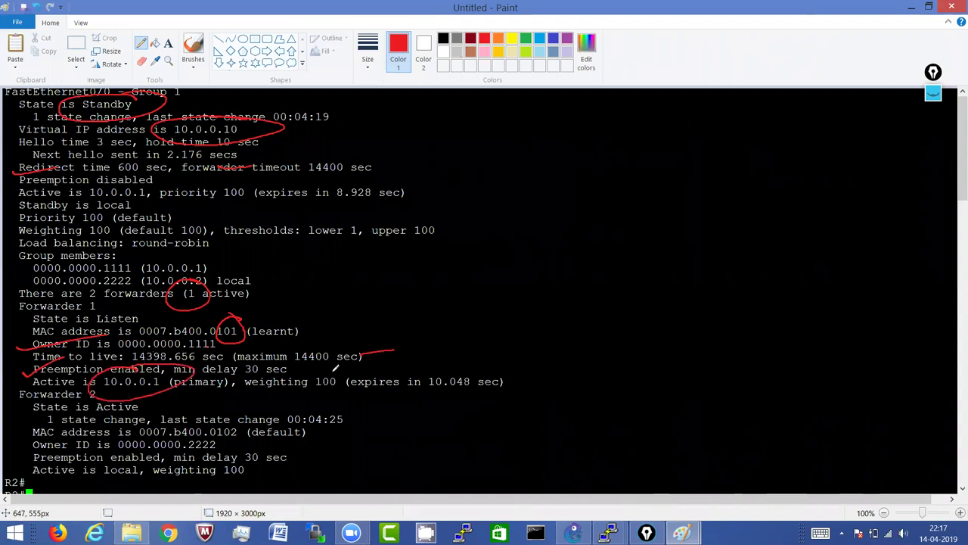
mouse_move(331, 368)
left_mouse_down()
mouse_move(234, 378)
mouse_move(292, 397)
mouse_move(340, 365)
left_mouse_up()
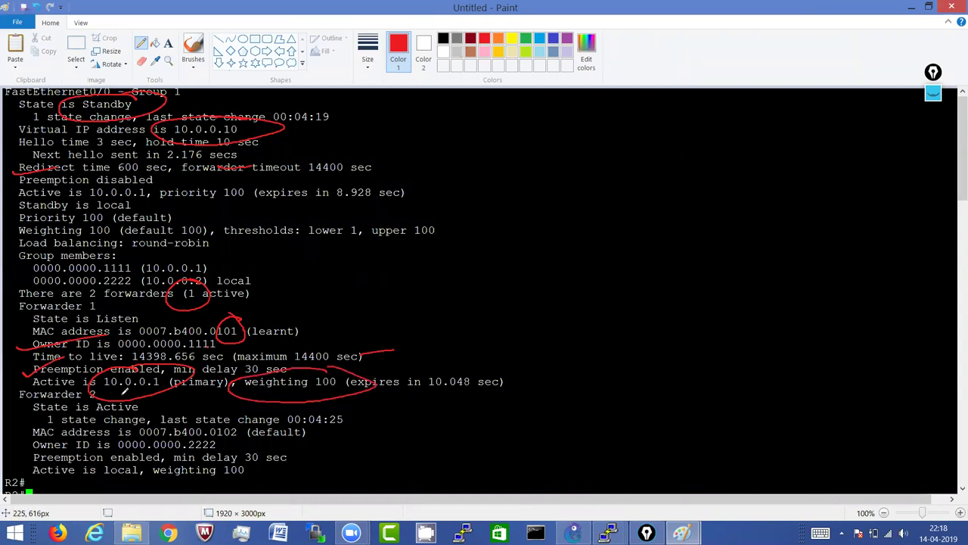
key("ctrl+z")
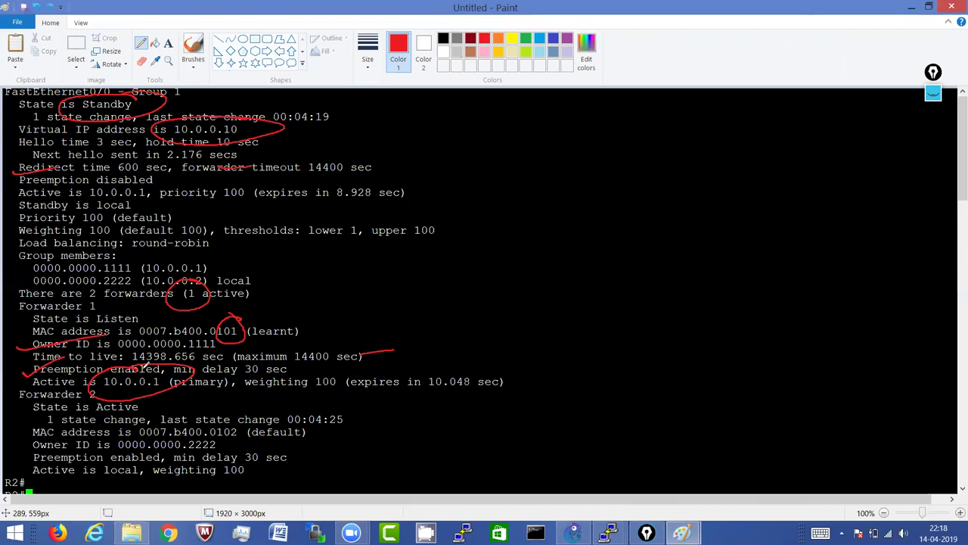
key("ctrl+z")
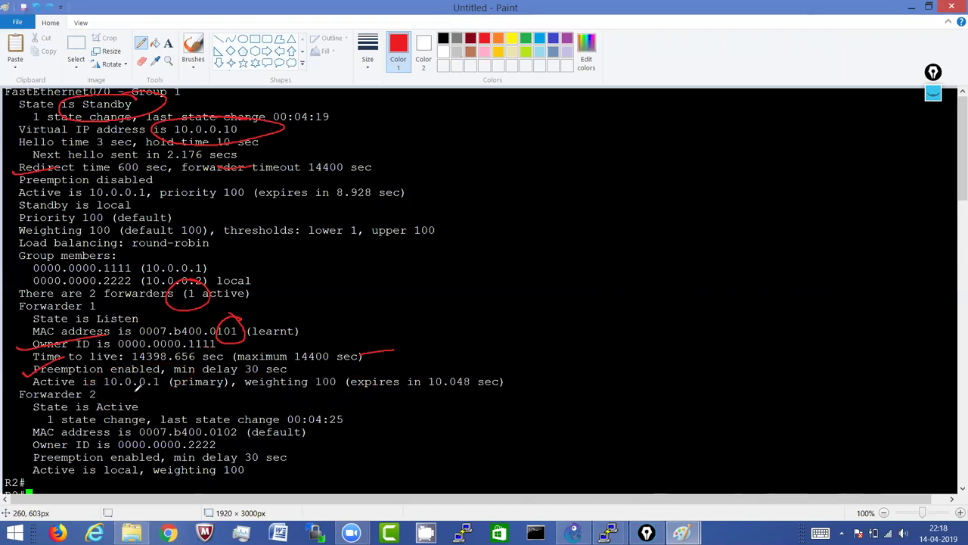
Step: Circle Forwarder 2's Active state, MAC 0007.b400.0102, local and weighting 100, and link its owner ID to group member 0000.0000.2222
left_click_drag(89, 395, 180, 387)
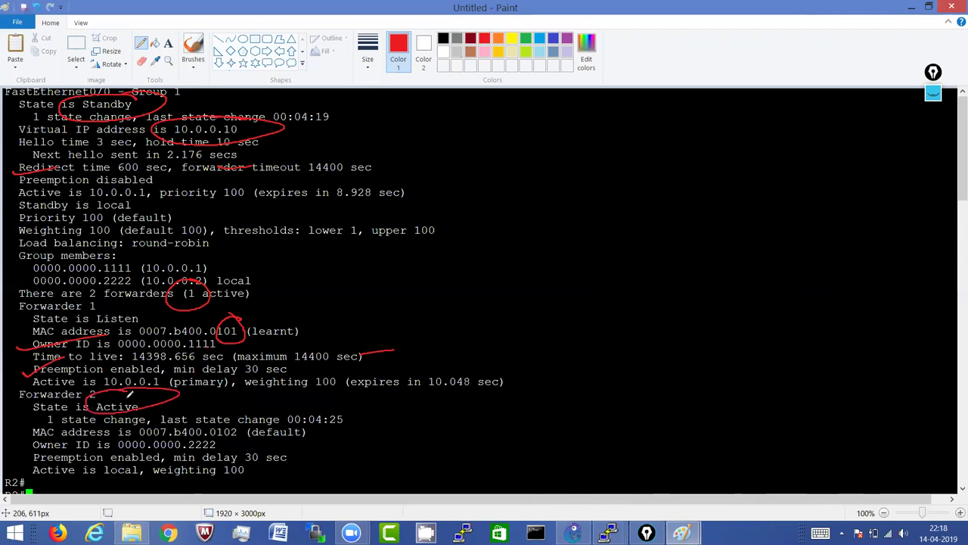
mouse_move(237, 418)
left_mouse_down()
mouse_move(133, 419)
mouse_move(132, 434)
mouse_move(227, 420)
left_mouse_up()
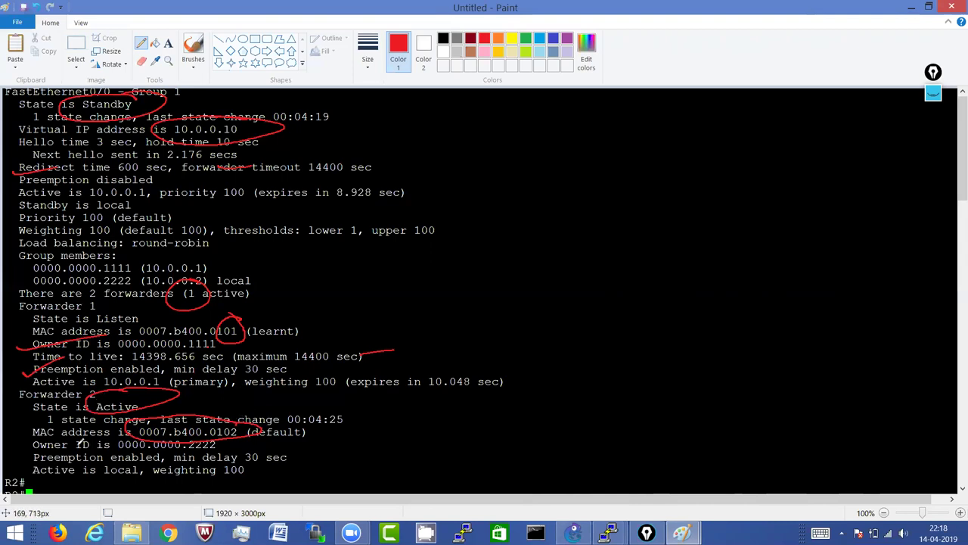
left_click_drag(27, 446, 48, 441)
left_click_drag(32, 437, 2, 415)
mouse_move(35, 269)
left_mouse_down()
mouse_move(15, 290)
mouse_move(10, 313)
mouse_move(32, 449)
left_mouse_up()
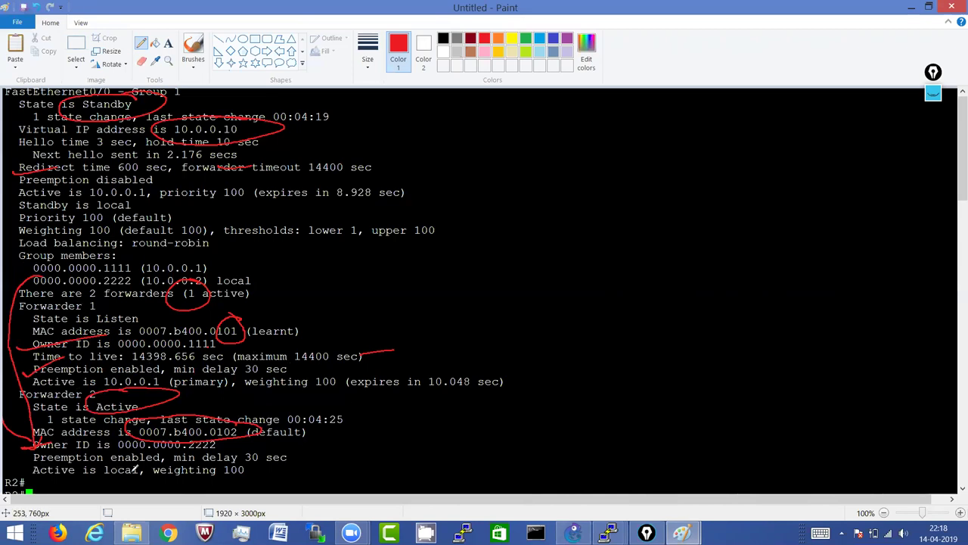
mouse_move(139, 457)
left_mouse_down()
mouse_move(100, 454)
mouse_move(186, 449)
mouse_move(200, 459)
left_mouse_up()
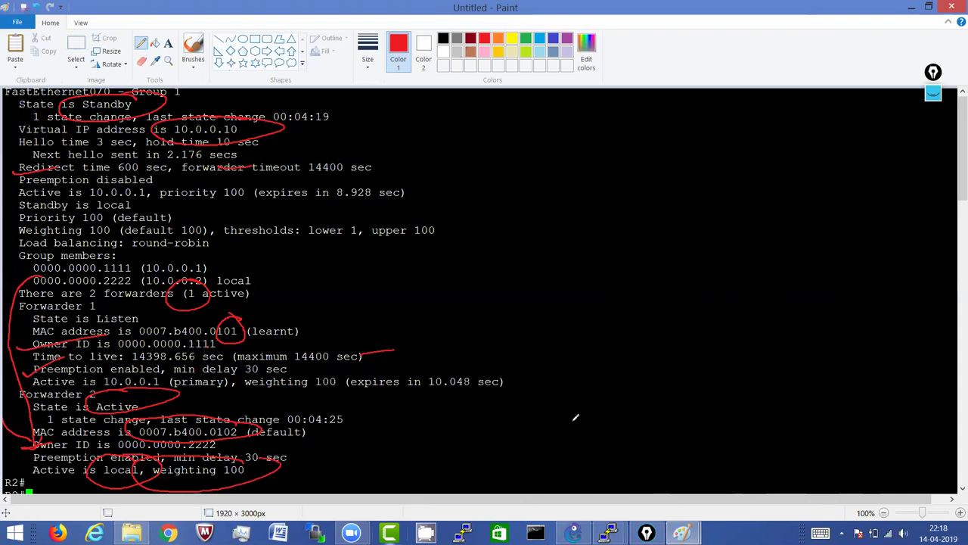
Step: Switch to the R3 console, quit the paged route listing and enter global configuration mode with conf t
left_click(610, 533)
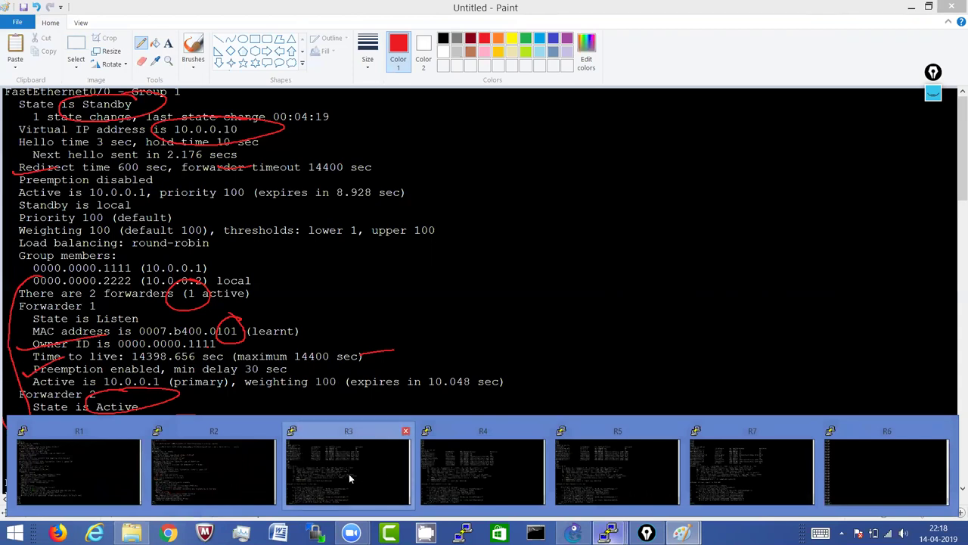
left_click(324, 452)
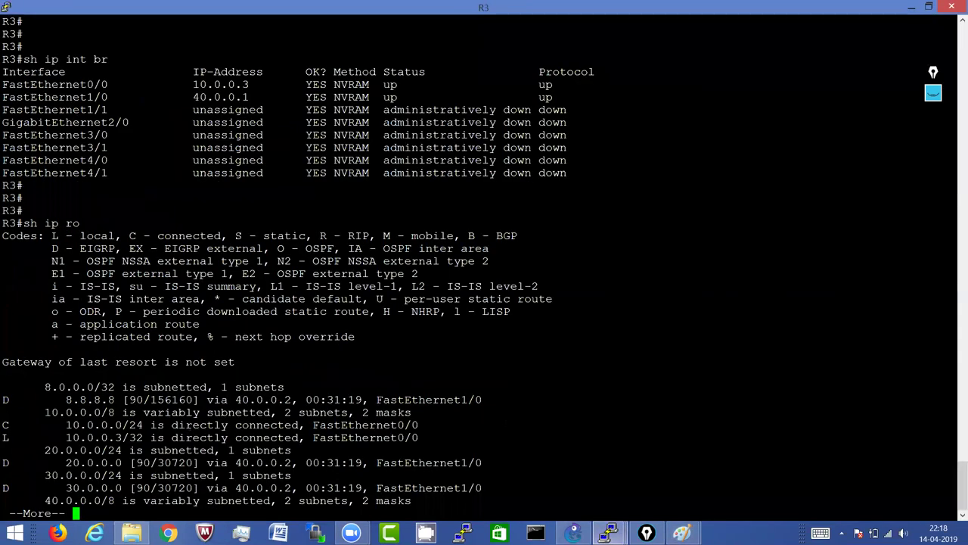
key("q")
key("Return")
key("Return")
type("conf t")
key("Return")
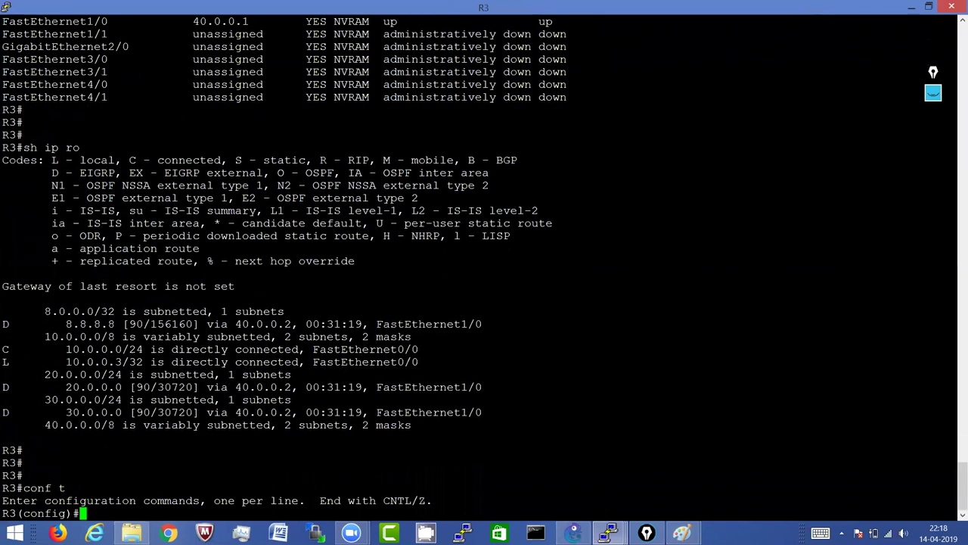
Step: Configure GLBP group 1 with virtual IP 10.0.0.10 on R3's interface f0/0 and return to privileged EXEC mode
type("int f0/0")
key("Return")
type("gl")
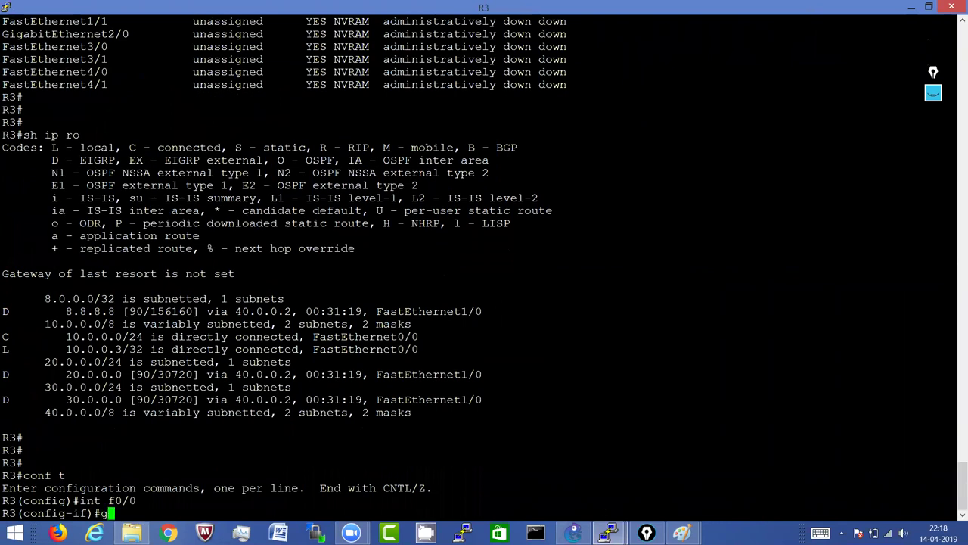
key("Tab")
type("1 ip 10.0.0.10")
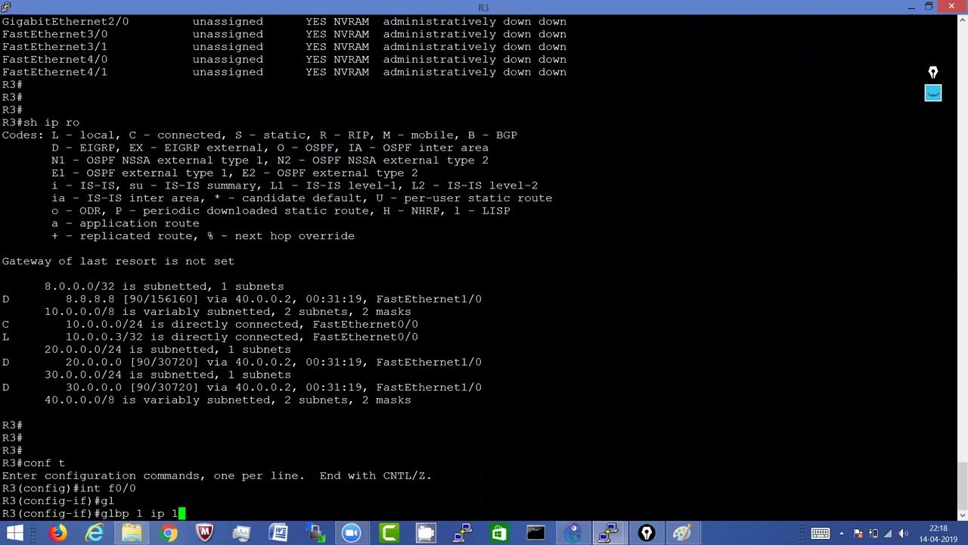
key("Return")
key("Return")
key("Return")
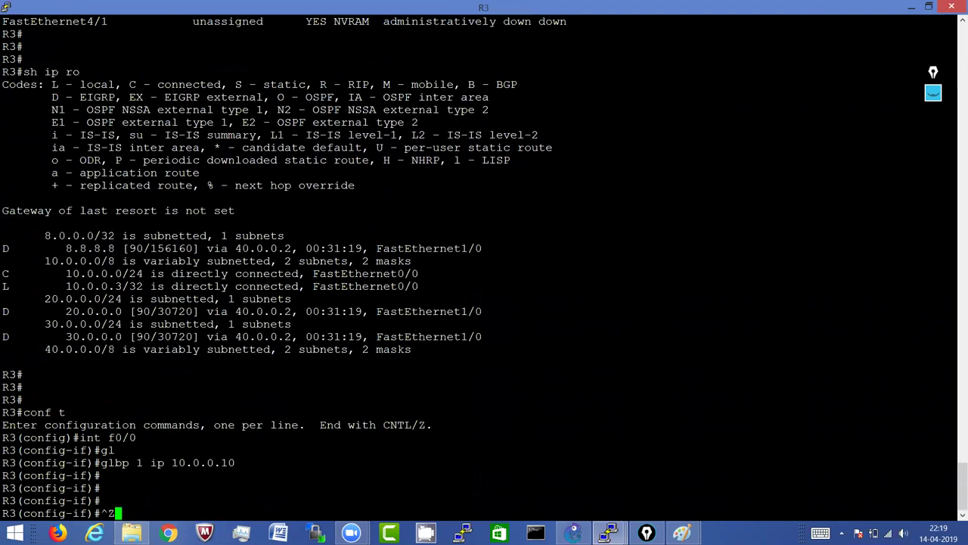
key("Return")
key("ctrl+z")
key("Return")
Step: Switch to the R4 console, leave the paged route listing and enter global configuration mode with conf t
left_click(610, 533)
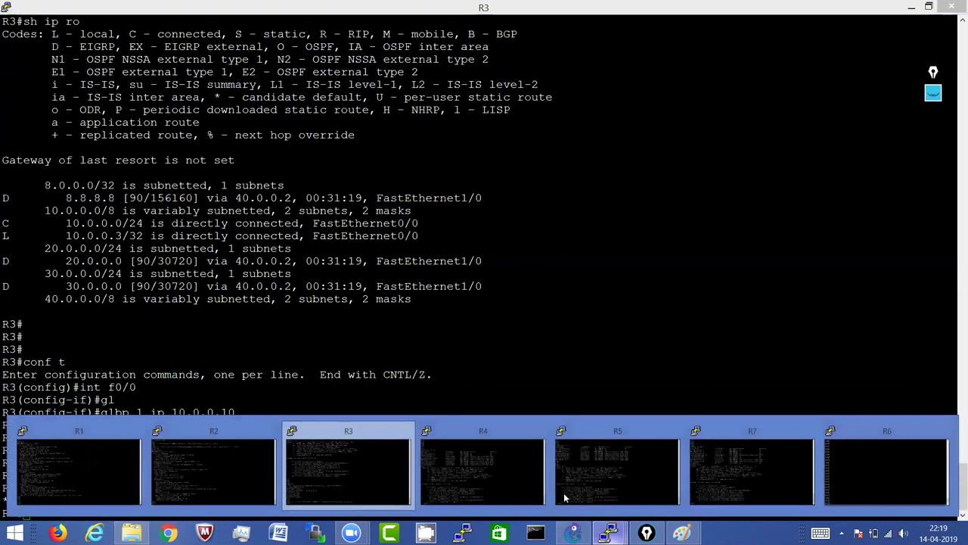
left_click(470, 475)
key("space")
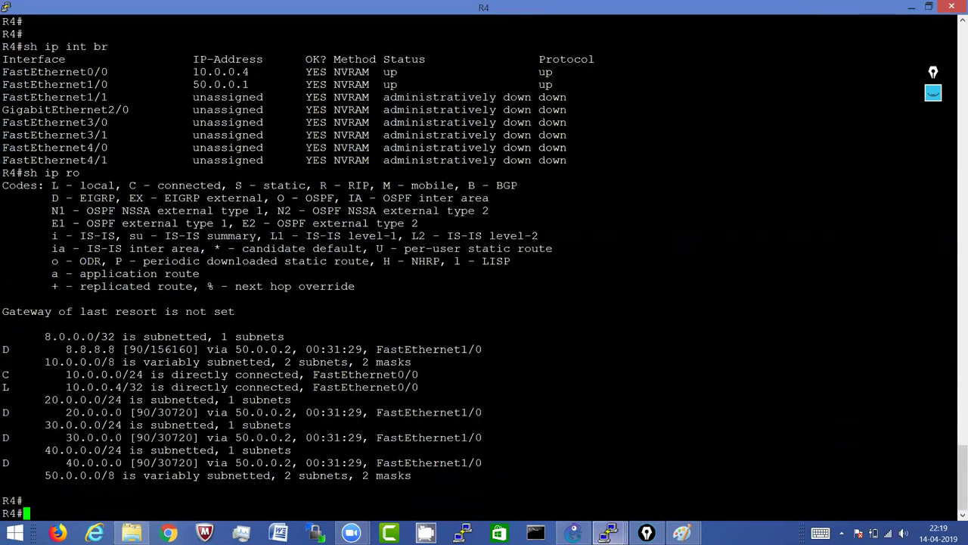
key("Return")
key("Return")
key("Return")
key("Return")
type("conf t")
key("Return")
Step: Configure GLBP group 1 with virtual IP 10.0.0.10 on R4's interface fa0/0 and return to privileged EXEC mode
type("int fa0/0")
key("Return")
type("gl")
key("Tab")
type("1 ip")
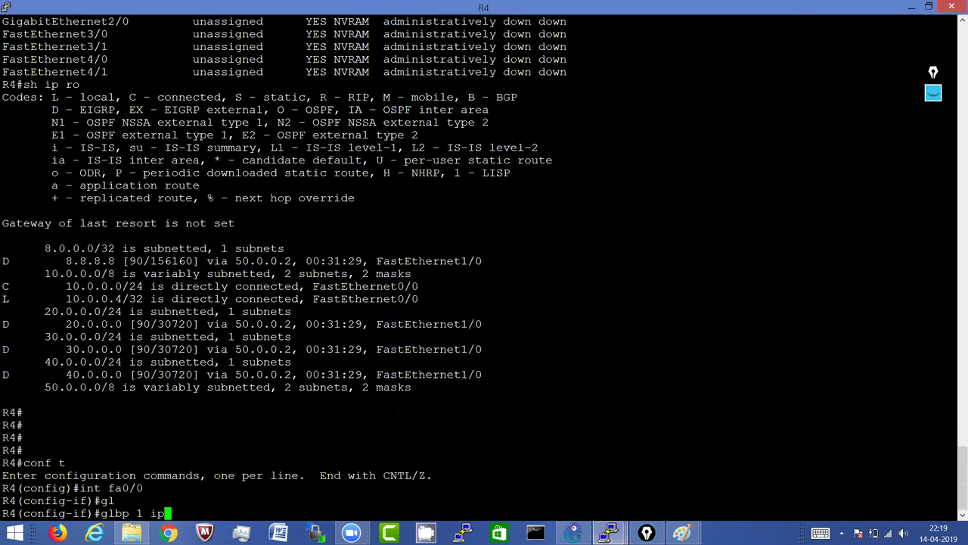
type(" 10.0.0.10")
key("Return")
key("ctrl+z")
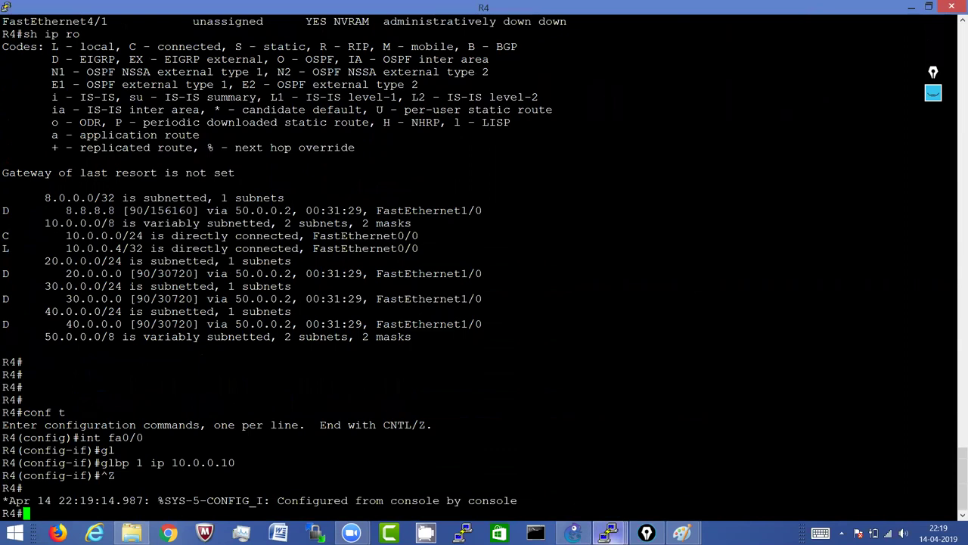
Step: Check the R1 console at a fresh prompt and switch to the R3 console to view its GLBP log messages
mouse_move(610, 533)
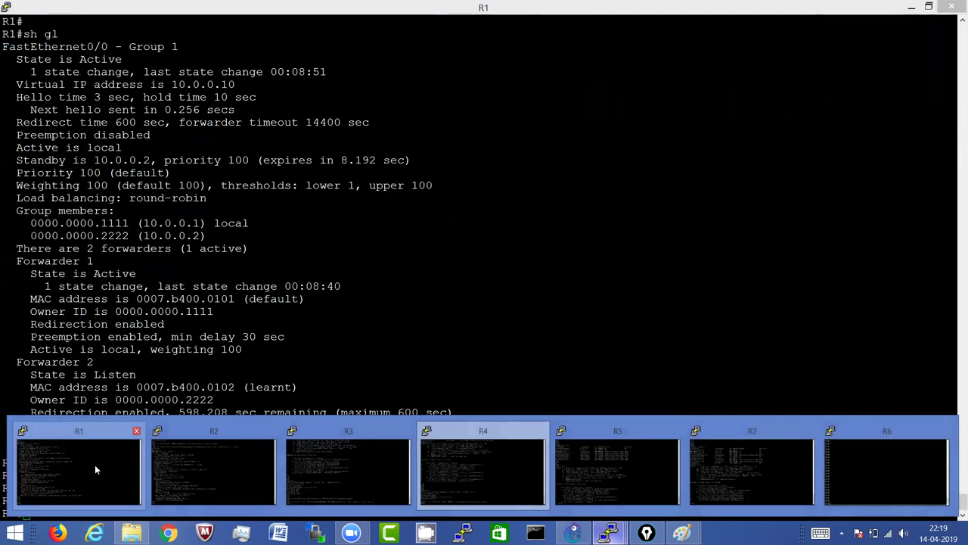
left_click(94, 465)
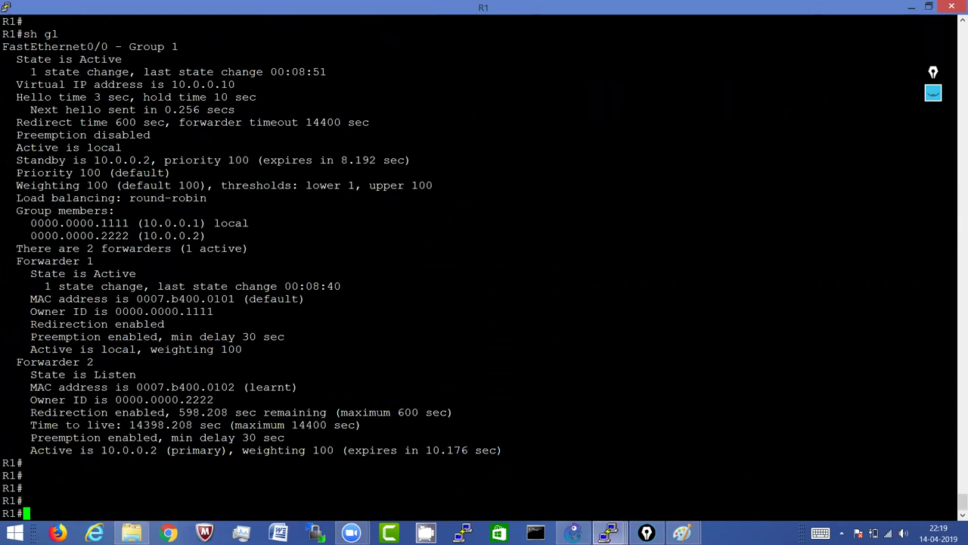
key("Return")
key("Return")
key("Return")
key("Return")
key("Return")
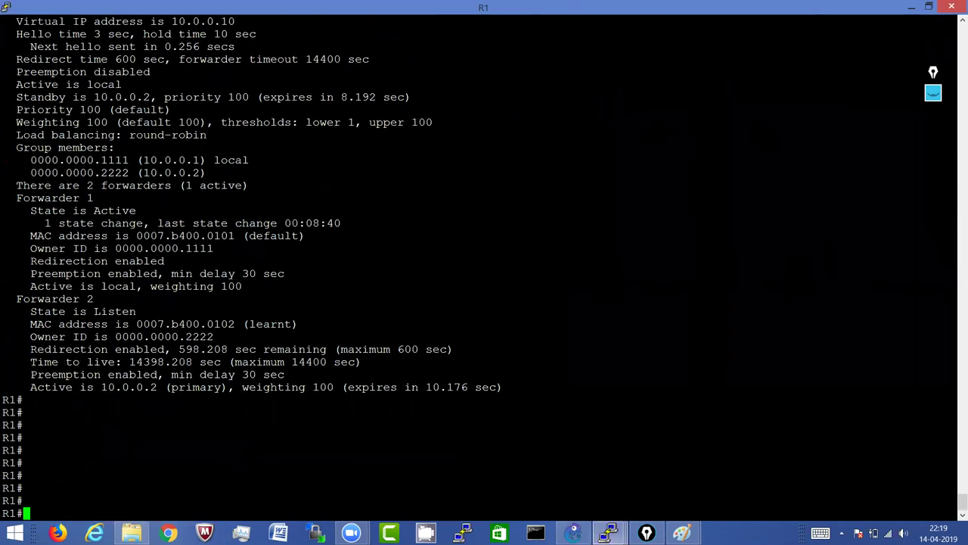
mouse_move(609, 532)
left_click(386, 459)
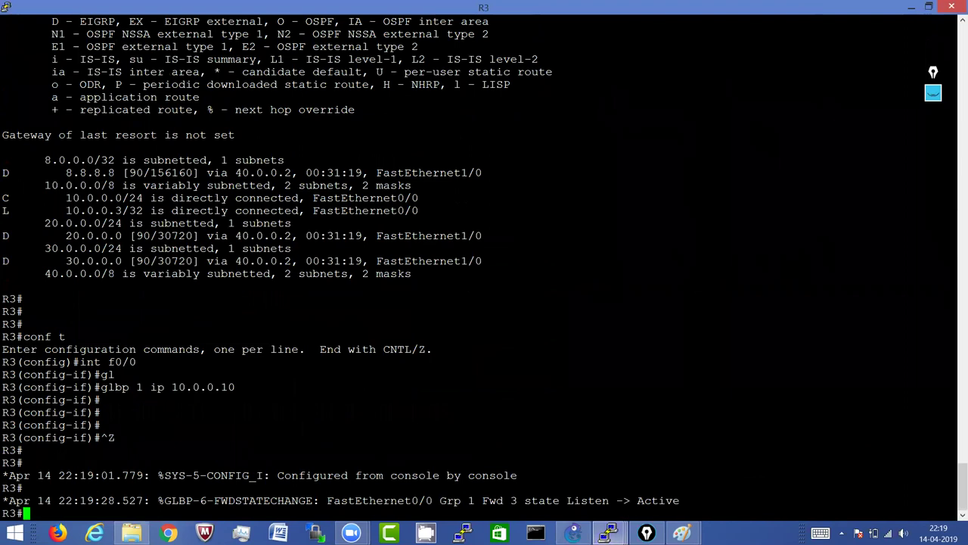
Step: Check the R4 console, switch to the R1 console and display its GLBP status with sh glbp
left_click(484, 466)
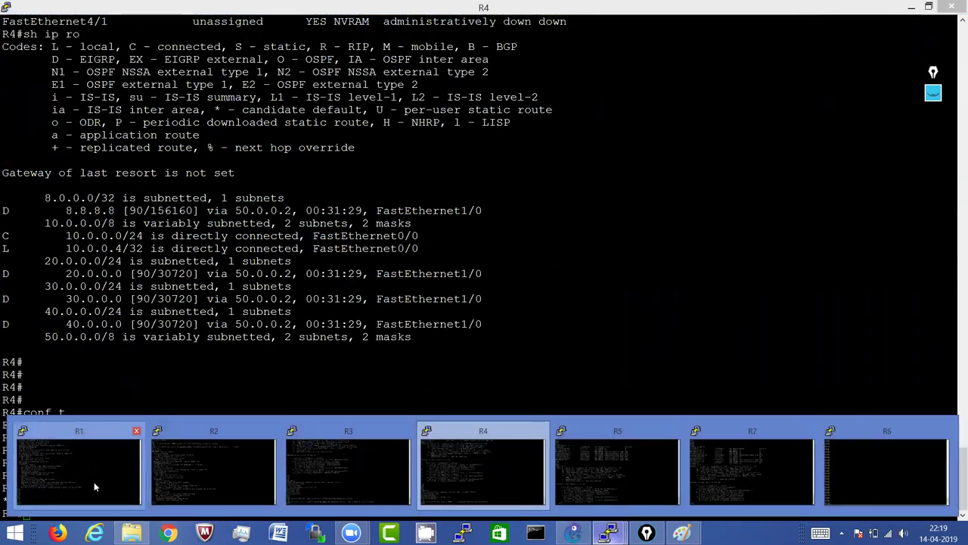
left_click(95, 486)
type("sh gl")
key("Tab")
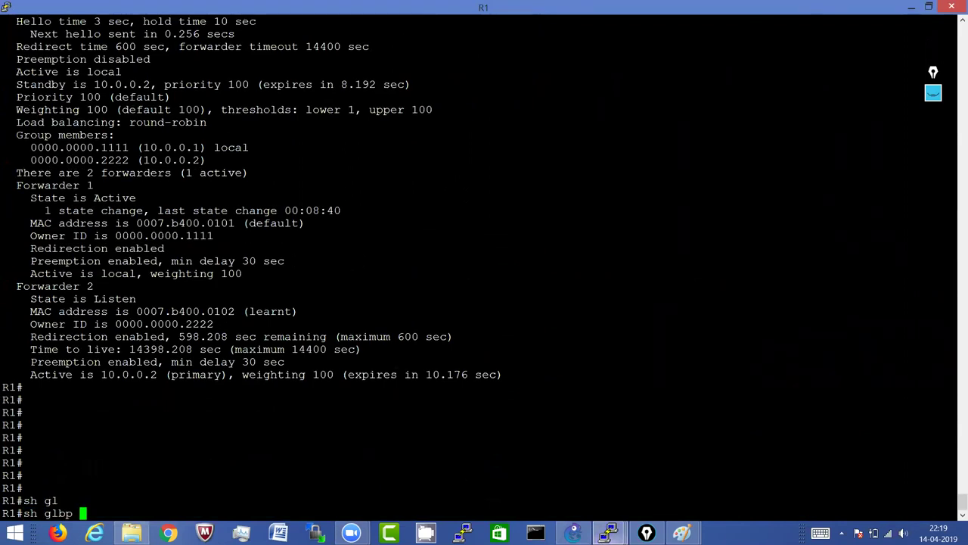
key("Return")
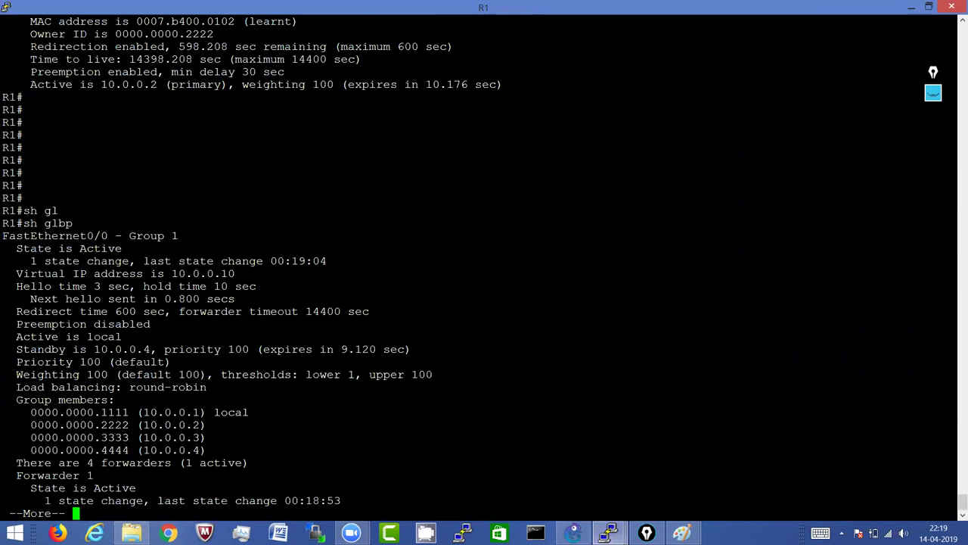
Step: Page through R1's GLBP output from Forwarder 1 to the end of Forwarder 4
key("Return")
key("Return")
key("Return")
key("Return")
key("Return")
key("Return")
key("Return")
key("Return")
key("Return")
key("Return")
key("Return")
key("Return")
key("Return")
key("Return")
key("Return")
key("Return")
key("Return")
key("Return")
key("Return")
key("Return")
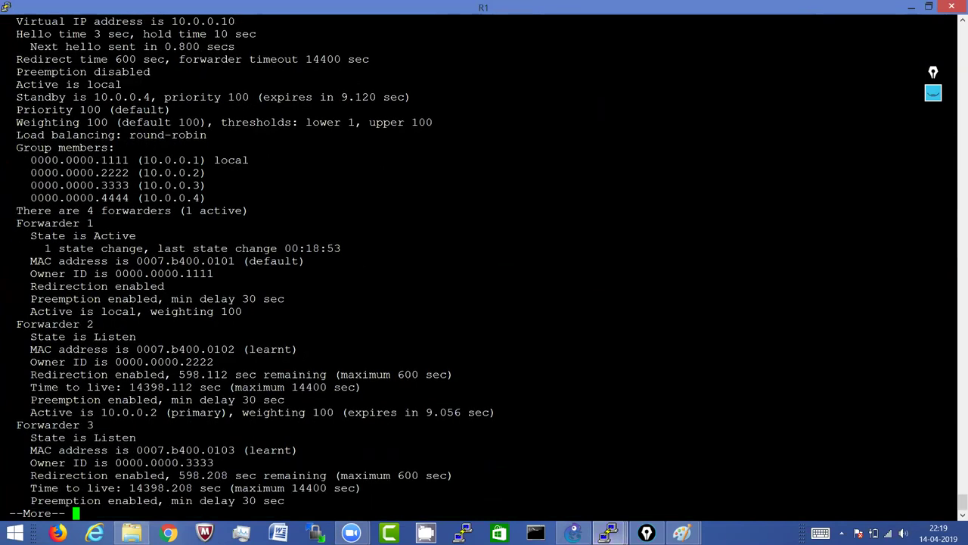
key("Return")
key("Return")
key("Return")
key("Return")
key("Return")
key("Return")
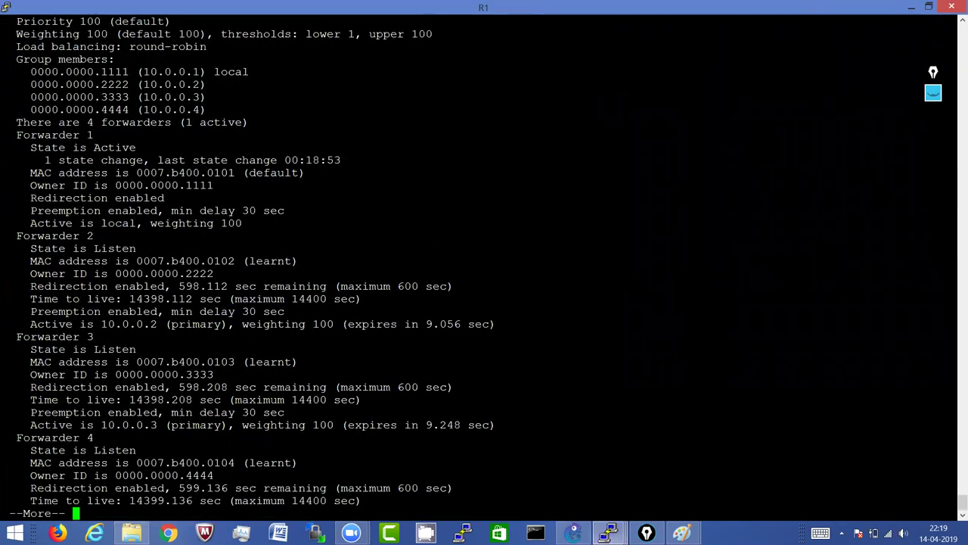
key("Return")
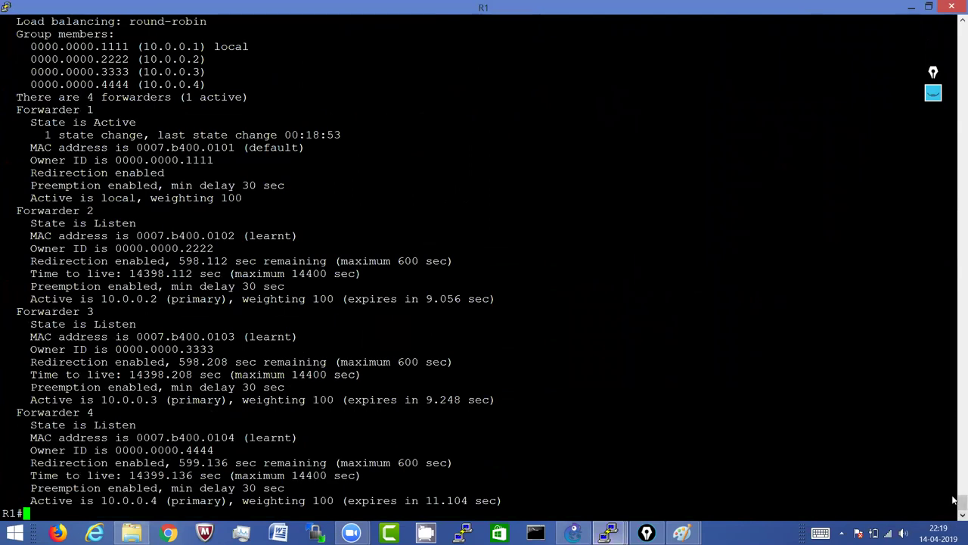
Step: Return to the start of R1's GLBP output and highlight the Group 1 settings from the interface line to load balancing
scroll(955, 495, "up", 7)
scroll(954, 495, "down", 3)
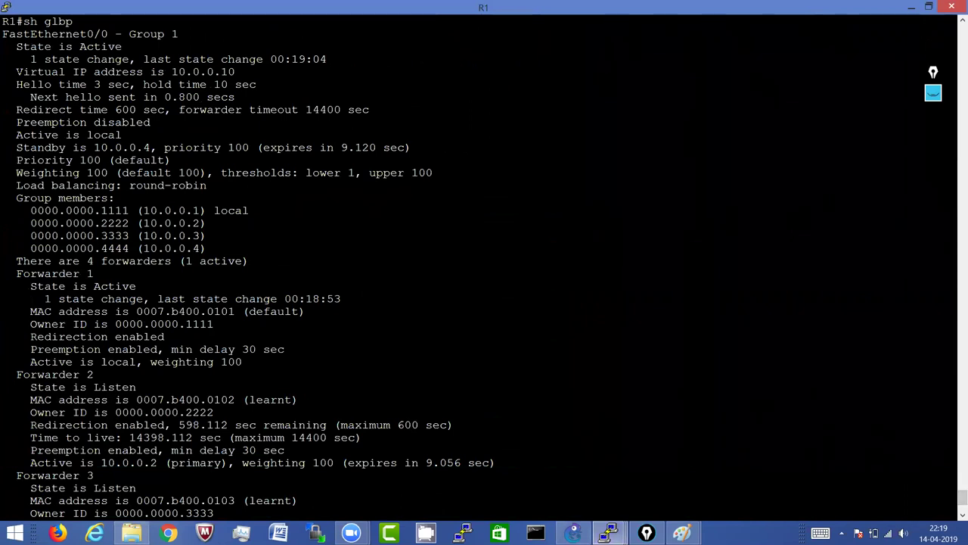
left_click_drag(221, 173, 222, 133)
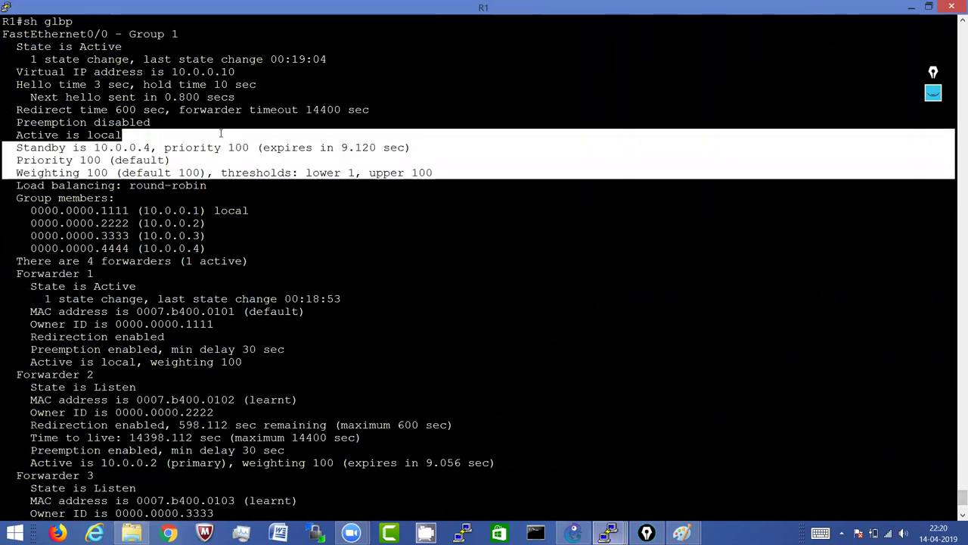
left_click_drag(206, 185, 4, 35)
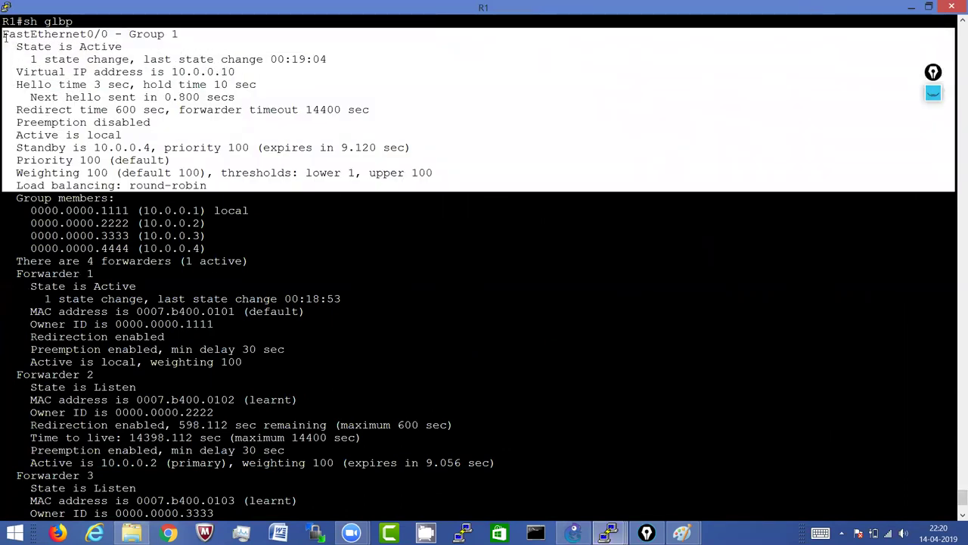
left_click(208, 186)
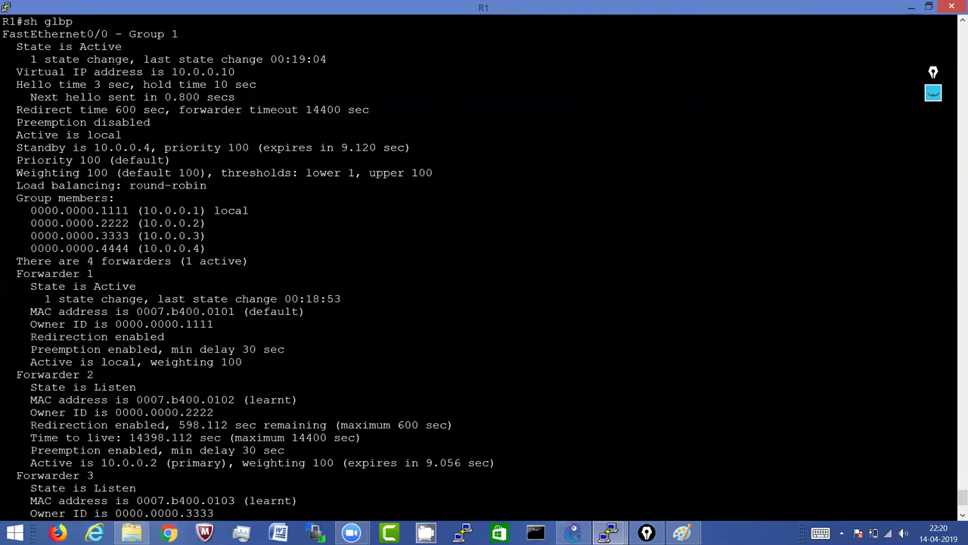
Step: Highlight the group member entries in R1's GLBP output and examine the forwarder count line
left_click_drag(3, 210, 208, 249)
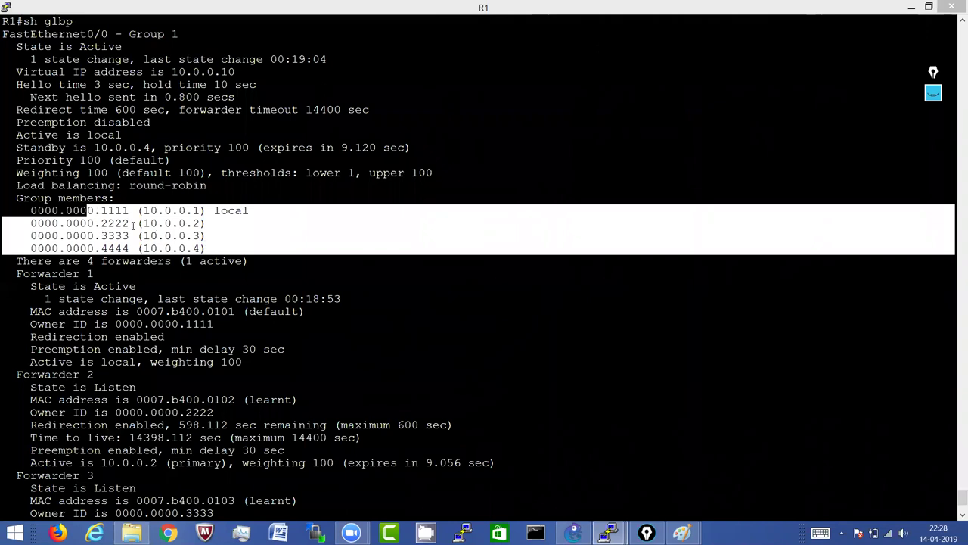
left_click_drag(136, 248, 28, 229)
left_click(28, 230)
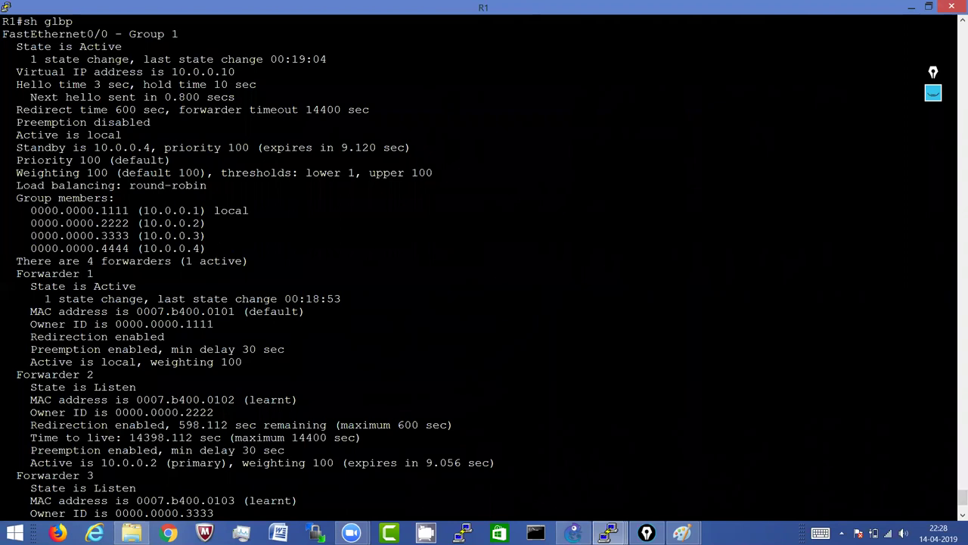
left_click_drag(205, 235, 108, 235)
left_click_drag(204, 248, 153, 235)
key("Return")
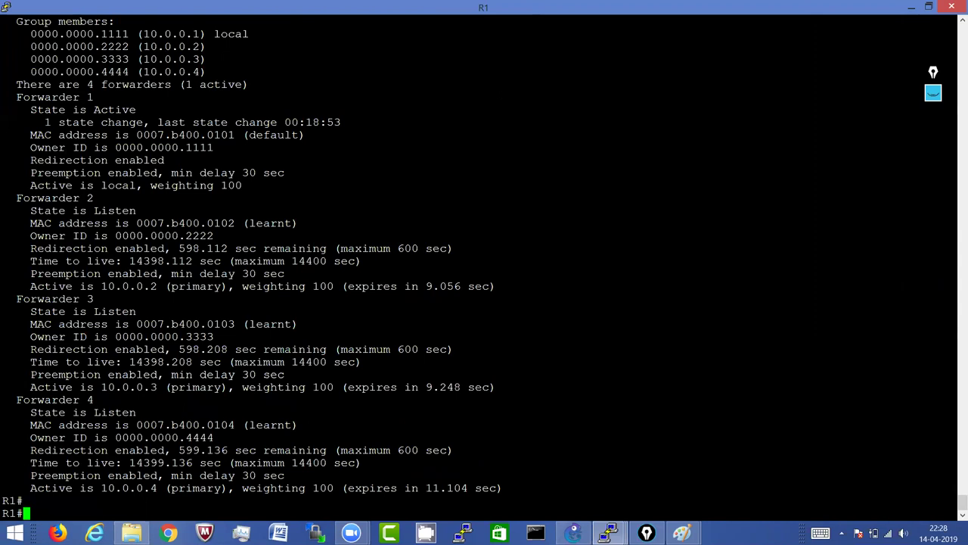
left_click_drag(185, 84, 195, 84)
left_click(191, 83)
Step: Examine Forwarder 3 in R1's output, highlighting its state, MAC address, matching group member, active address and primary label
left_click_drag(954, 311, 110, 311)
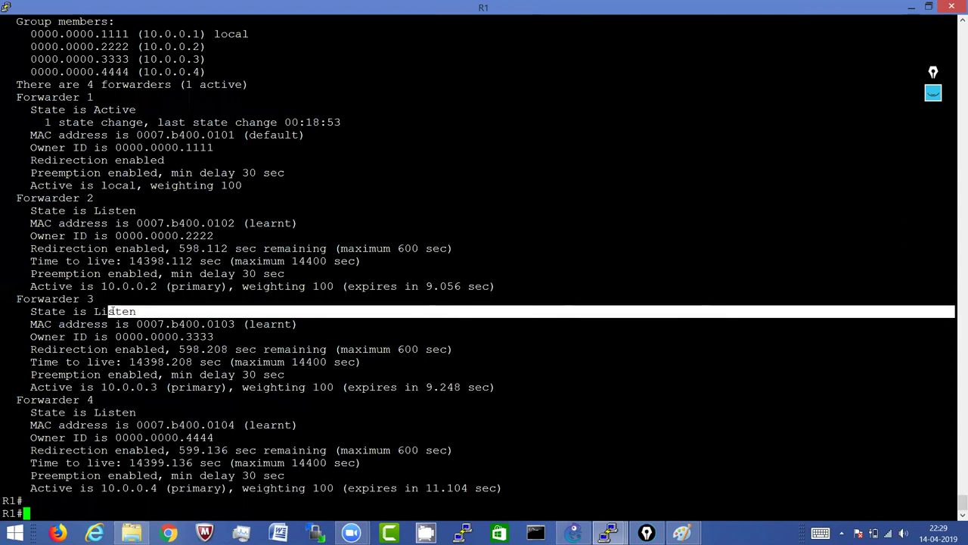
right_click(110, 311)
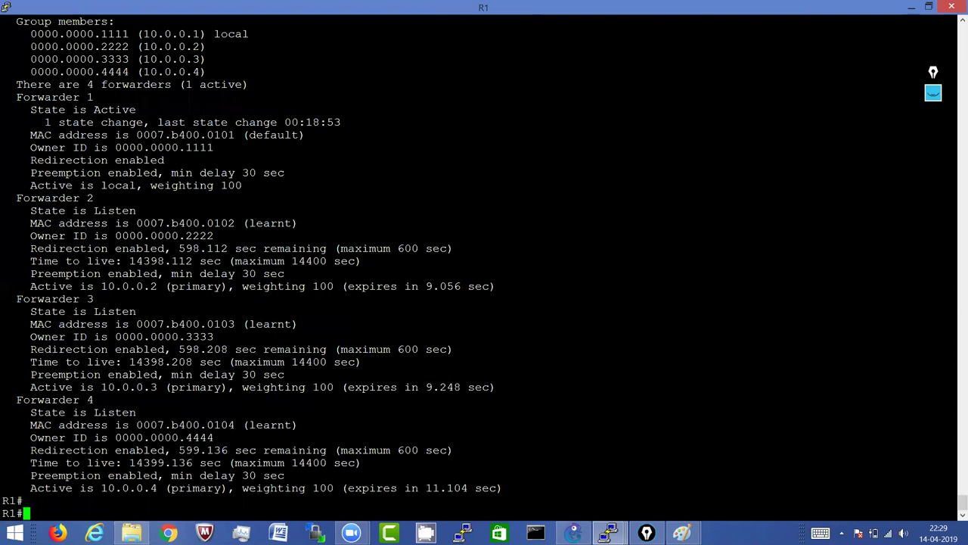
left_click_drag(242, 323, 222, 324)
left_click_drag(128, 59, 85, 72)
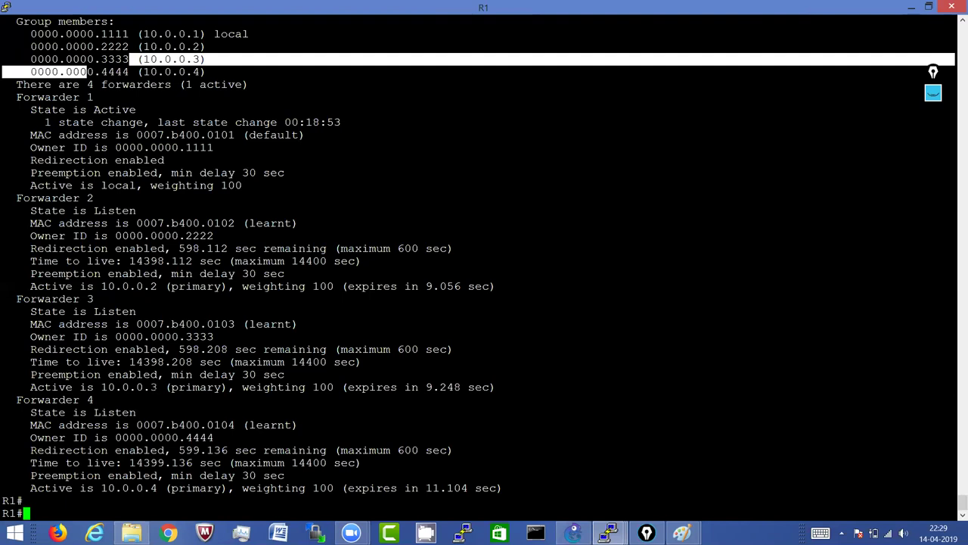
left_click_drag(157, 386, 103, 386)
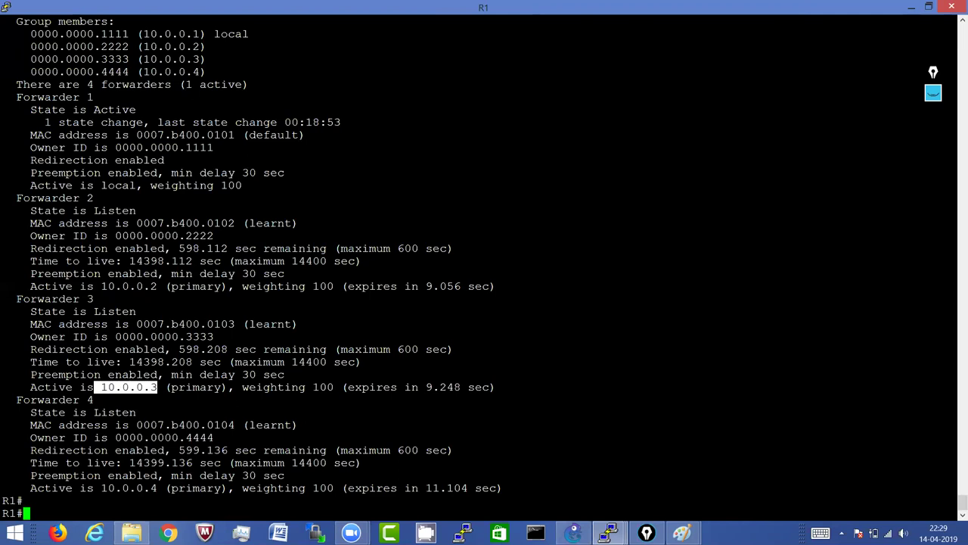
left_click_drag(230, 386, 175, 386)
left_click(176, 386)
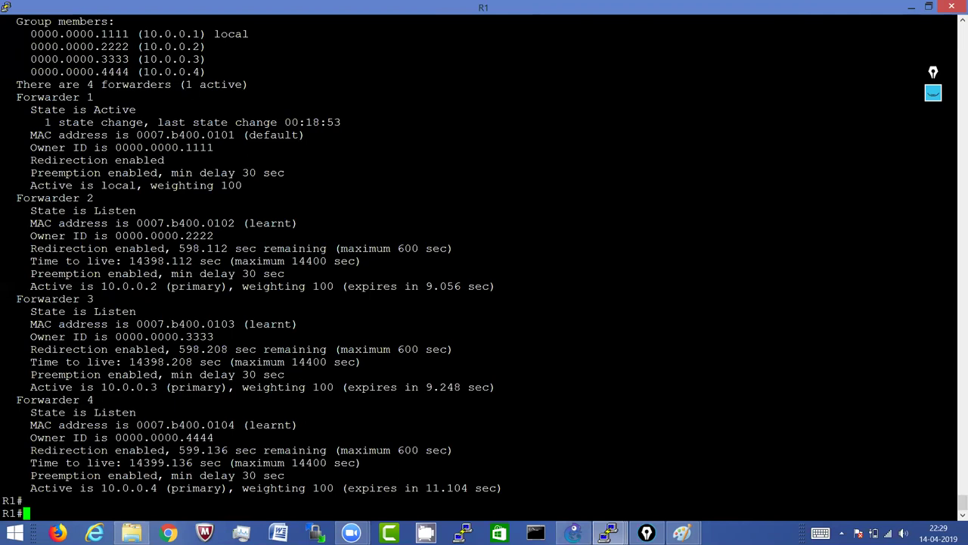
Step: Examine Forwarder 4 in R1's output, highlighting its state, owner ID and active address
left_click_drag(136, 413, 100, 412)
left_click(98, 412)
left_click_drag(235, 425, 121, 437)
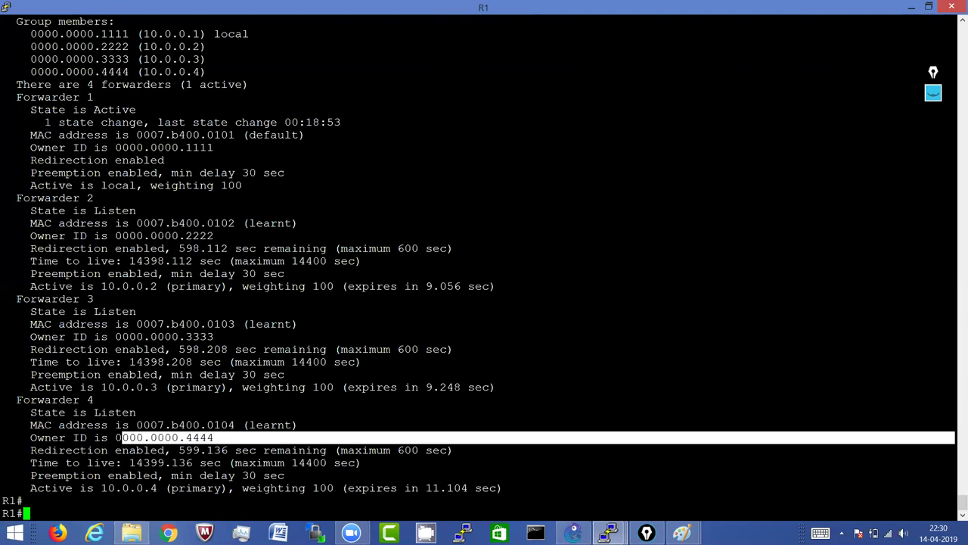
left_click_drag(236, 488, 277, 475)
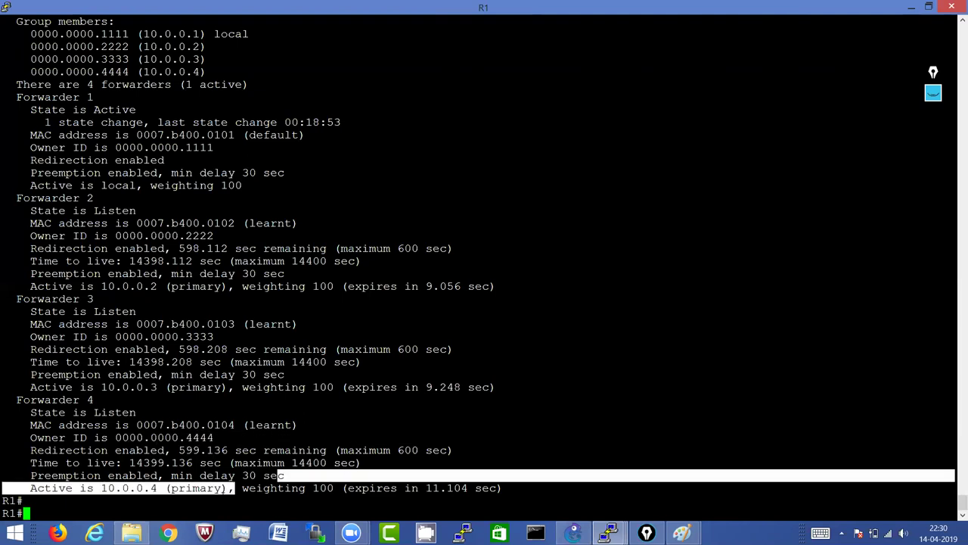
key("Return")
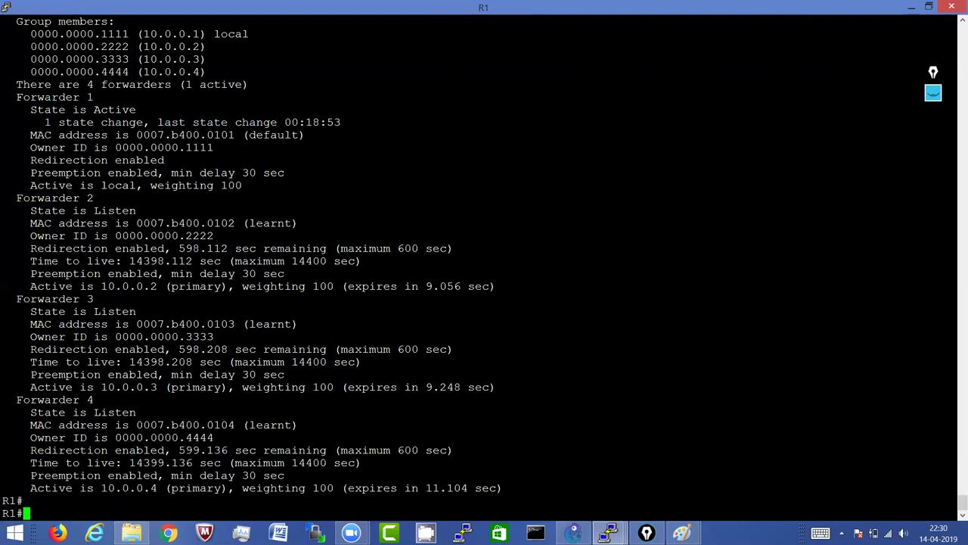
left_click_drag(165, 488, 129, 487)
left_click(129, 487)
Step: Switch to the R2 console, run sh glbp again and page through to the Forwarder 4 details
left_click(609, 533)
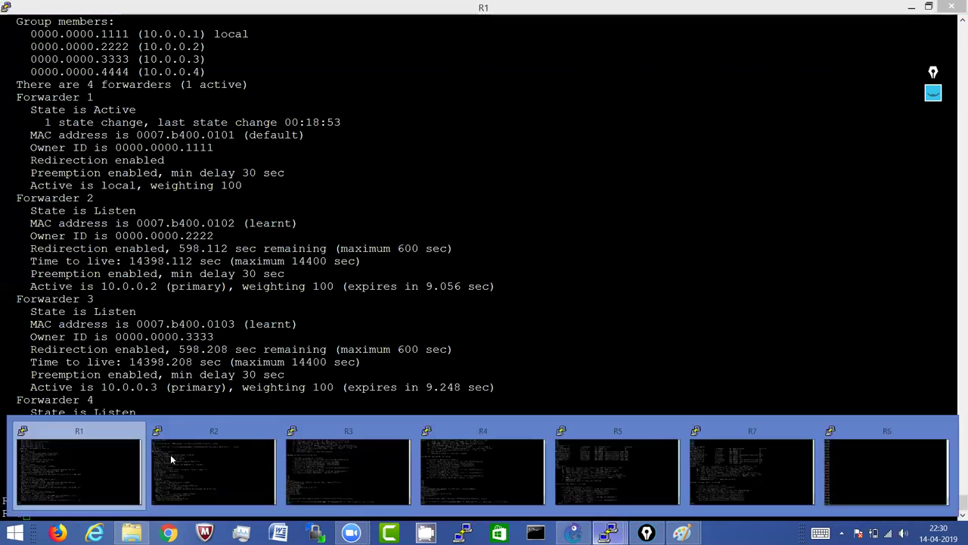
left_click(213, 466)
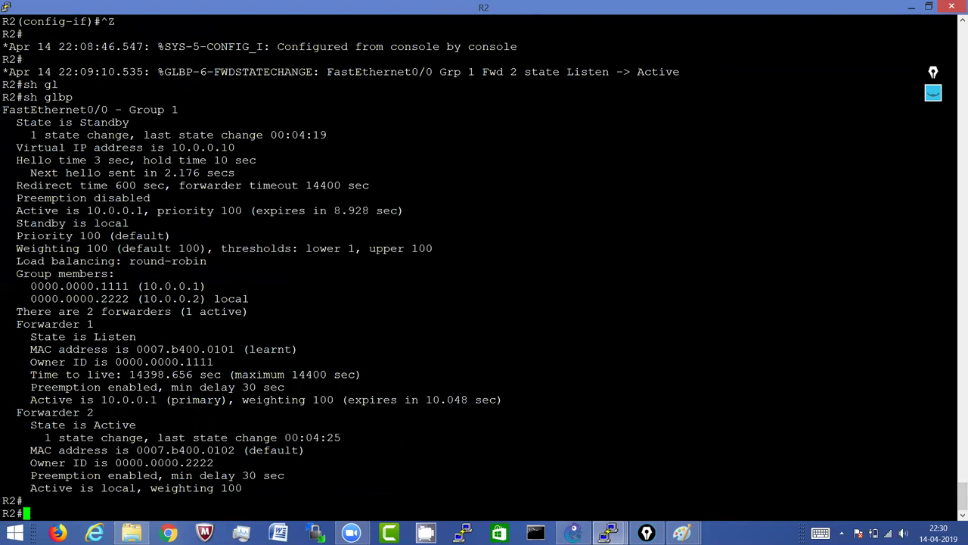
key("Up")
key("Return")
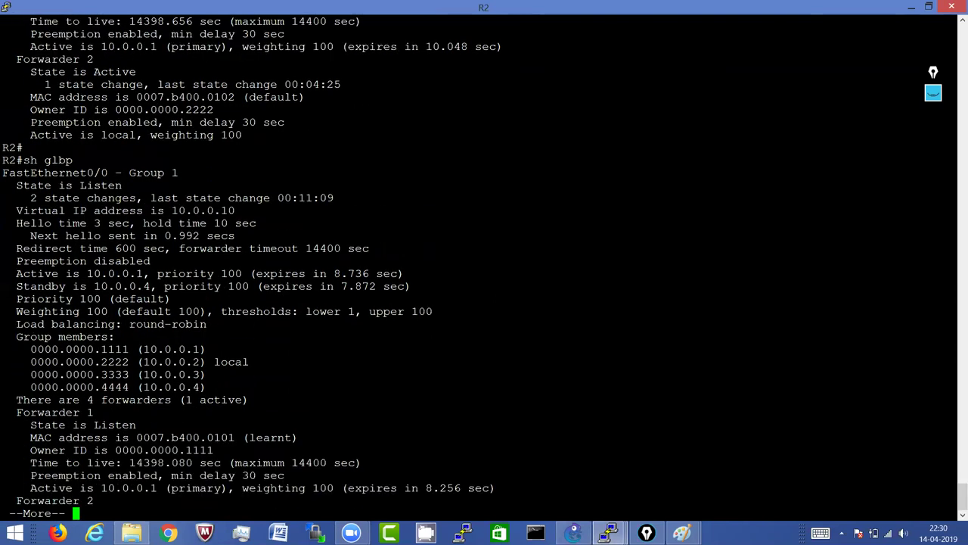
key("space")
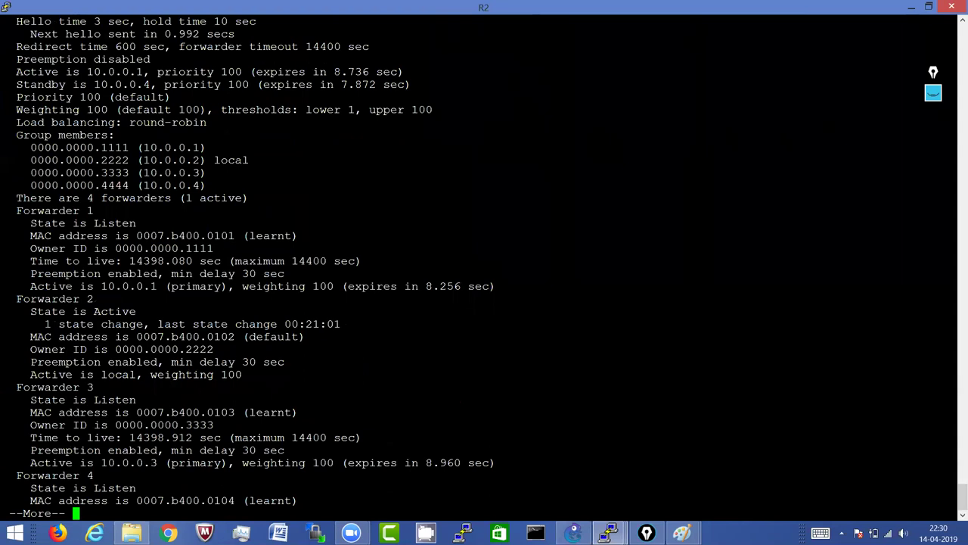
key("Return")
key("Return")
key("Return")
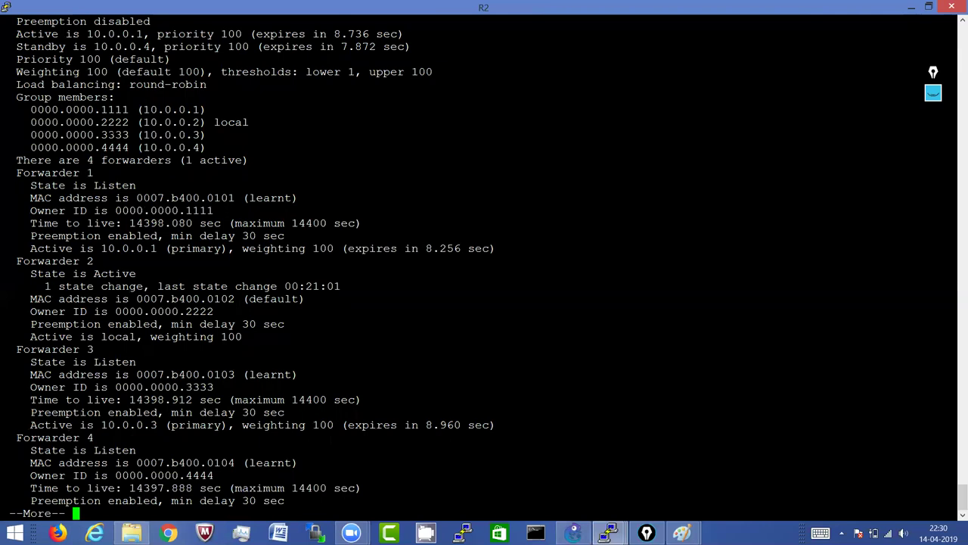
Step: Highlight R2's group members, finish the paged output and highlight the Forwarder 3 heading and Forwarder 4 owner ID
left_click_drag(219, 148, 100, 123)
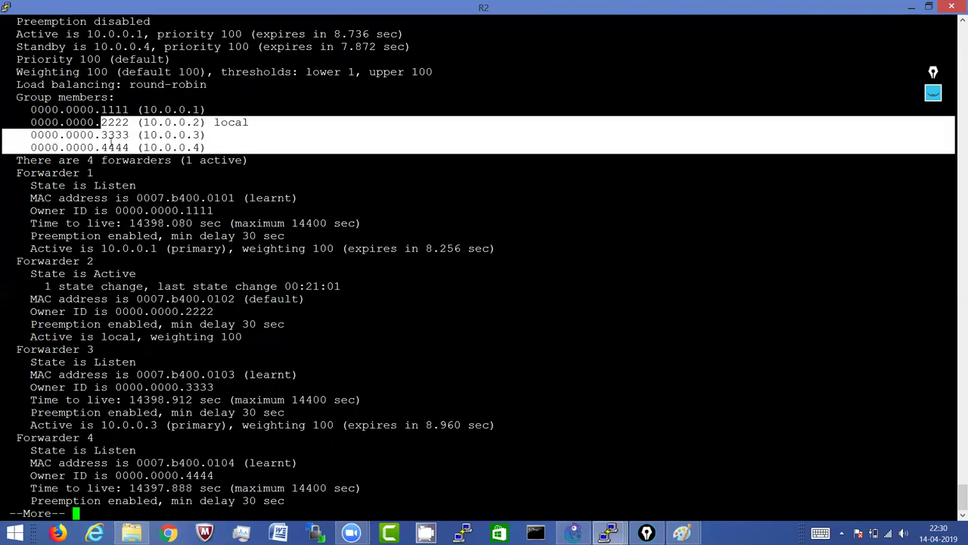
key("Return")
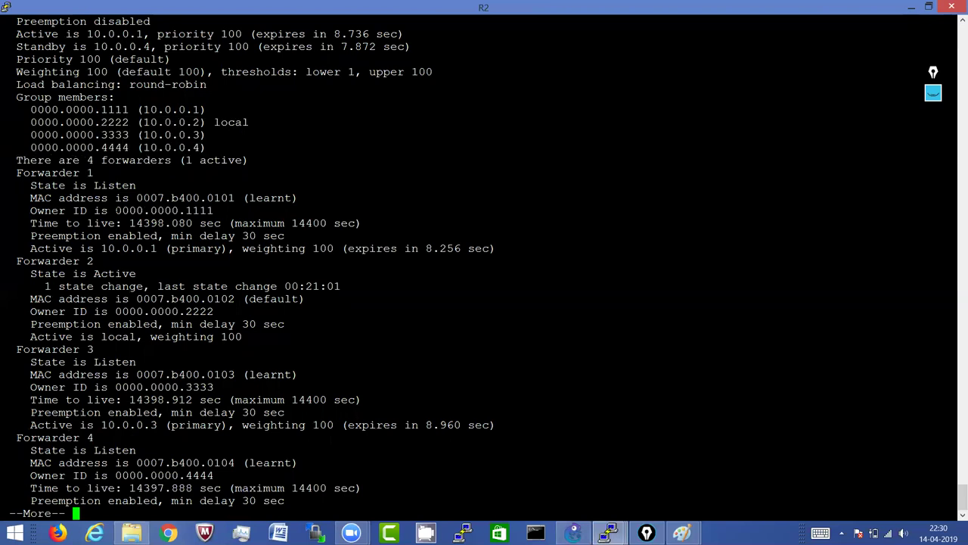
key("Return")
key("Return")
key("Return")
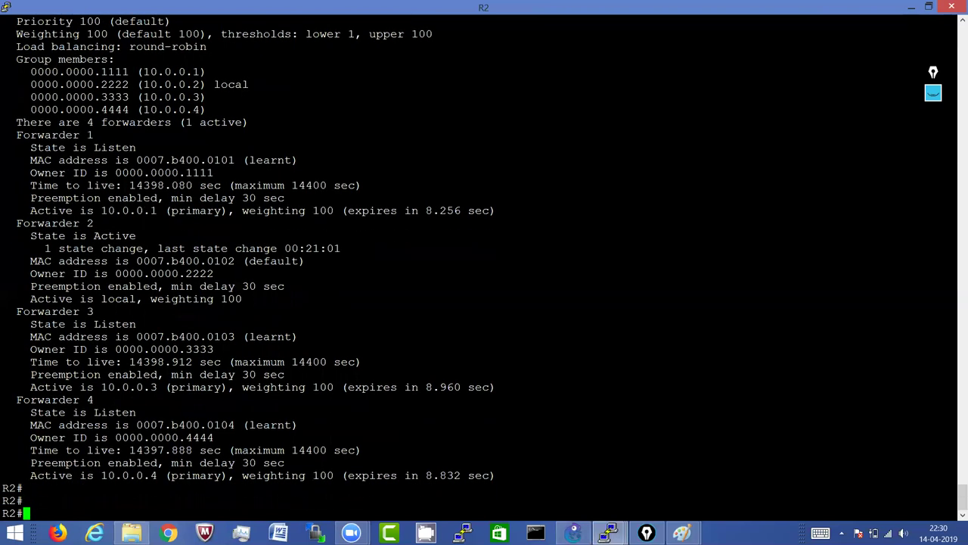
left_click_drag(953, 310, 70, 311)
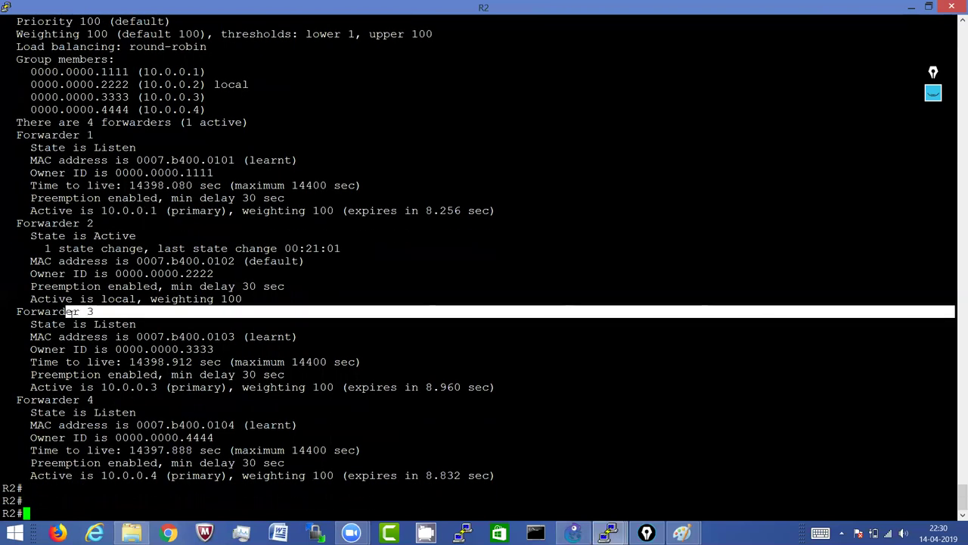
double_click(129, 437)
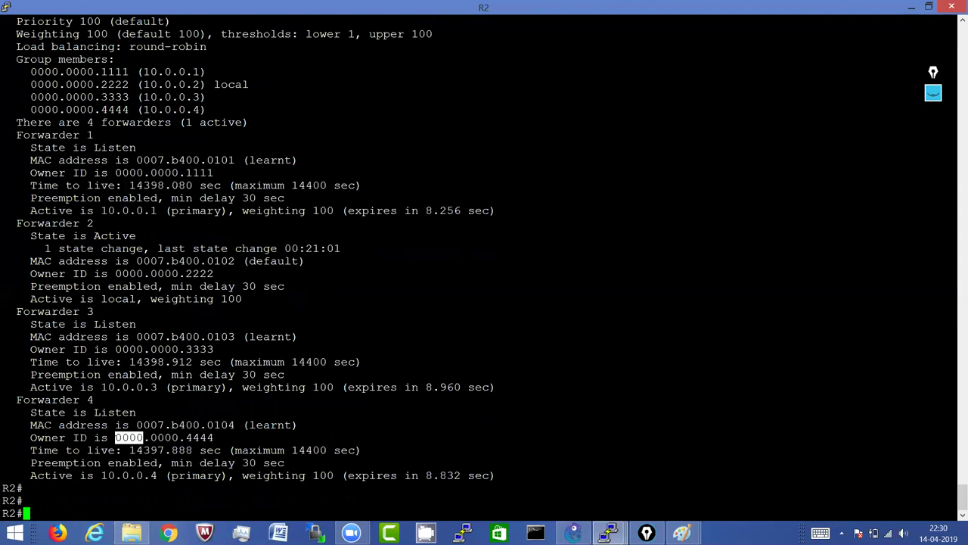
Step: Switch to the R3 console, run sh gl, page through the Forwarder 2 details and quit the output
mouse_move(609, 533)
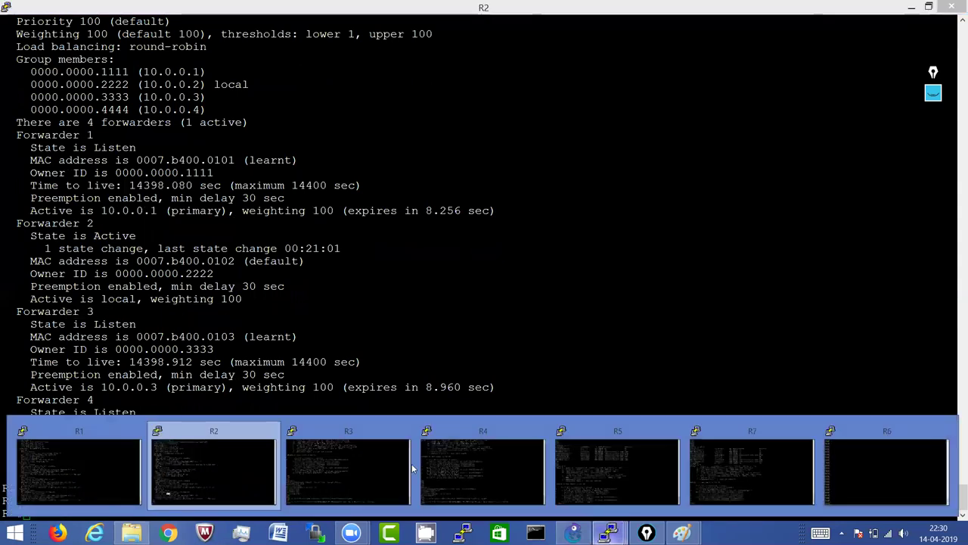
left_click(365, 466)
key("Return")
type("sh gl")
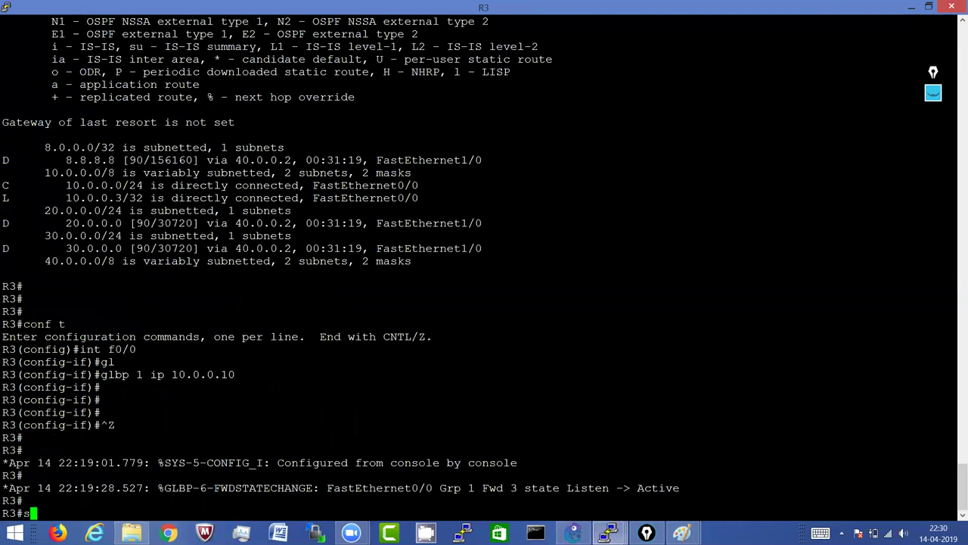
key("Return")
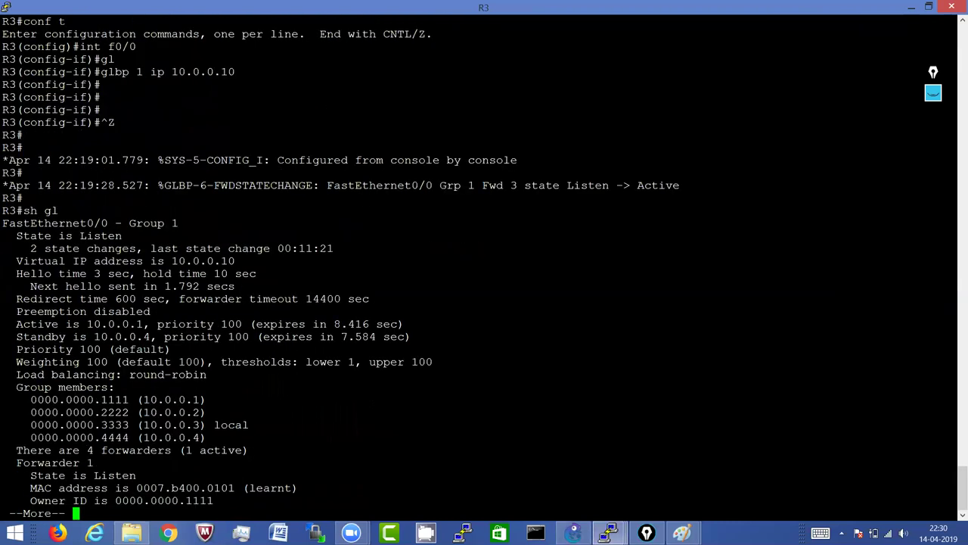
key("Return")
key("Return")
key("Return")
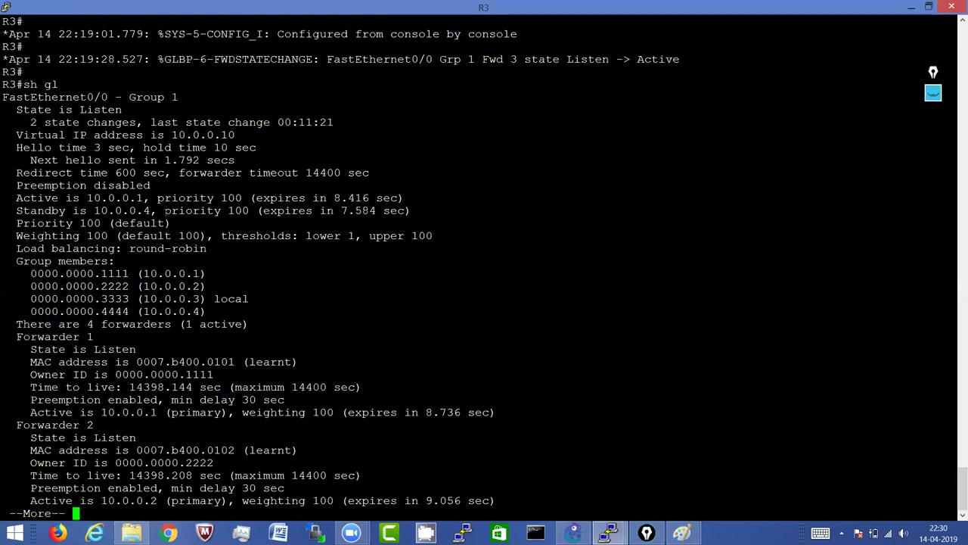
key("q")
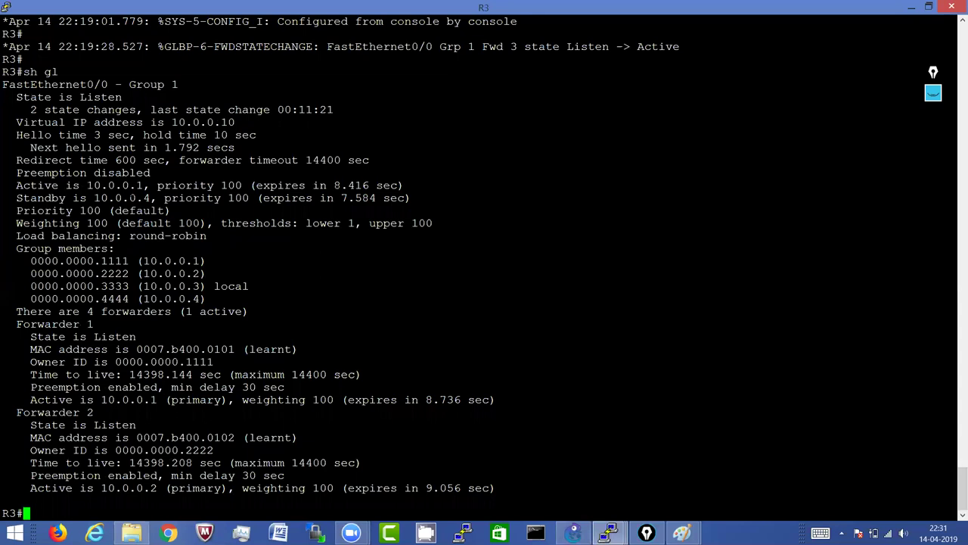
Step: Highlight the standby address, the active address and the group state in R3's GLBP output
left_click_drag(157, 197, 96, 197)
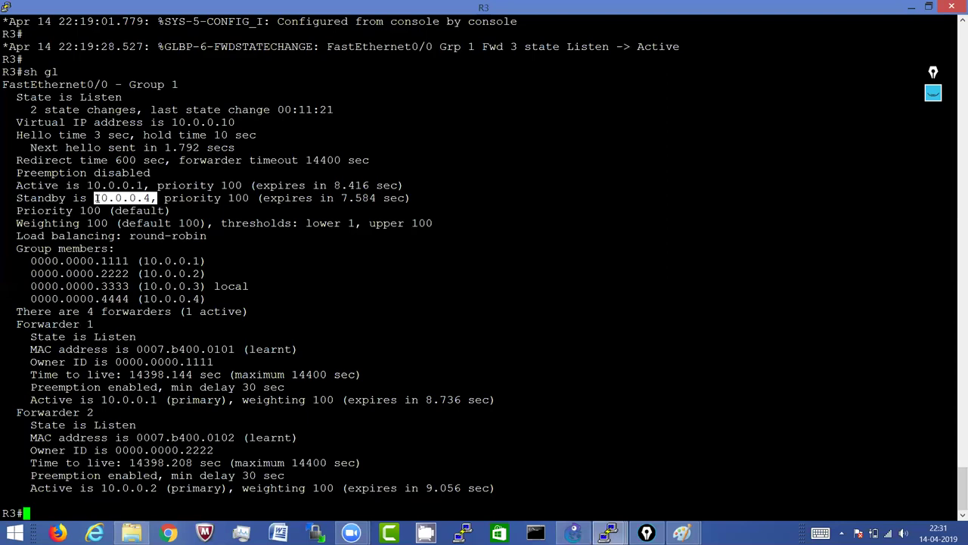
left_click(97, 198)
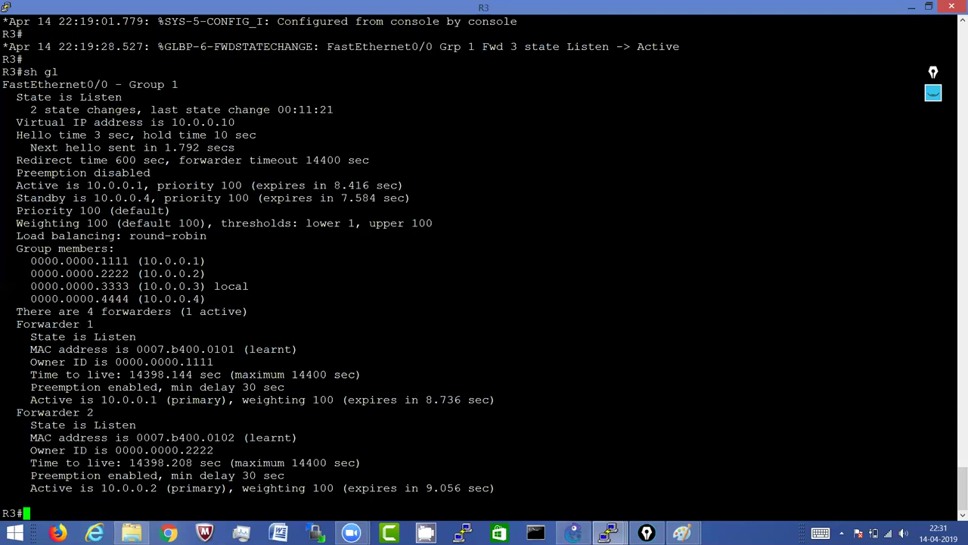
double_click(97, 198)
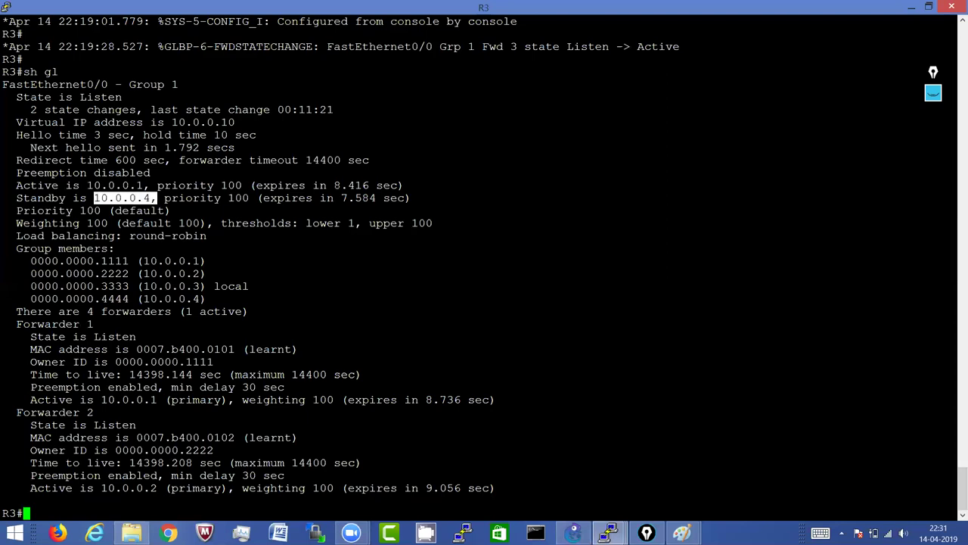
left_click_drag(144, 186, 86, 185)
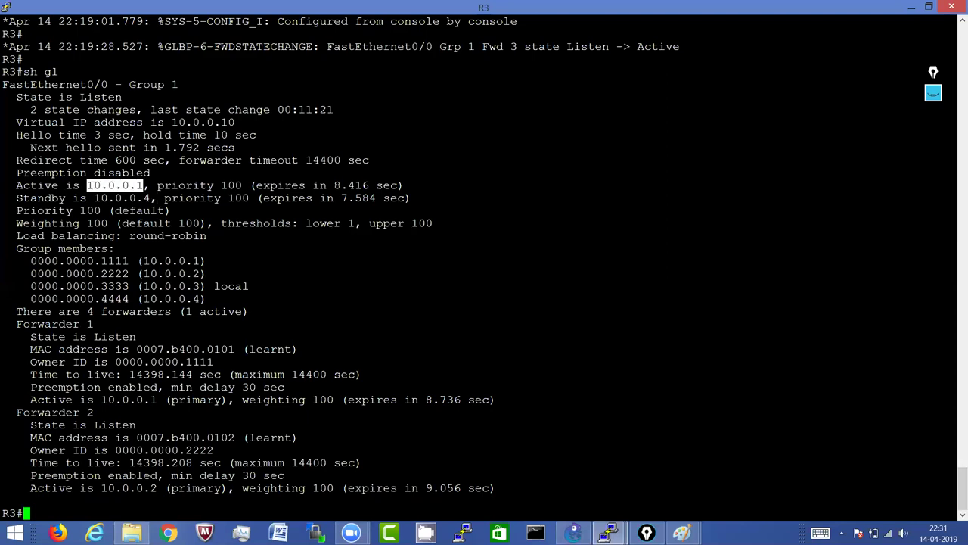
left_click_drag(529, 97, 54, 97)
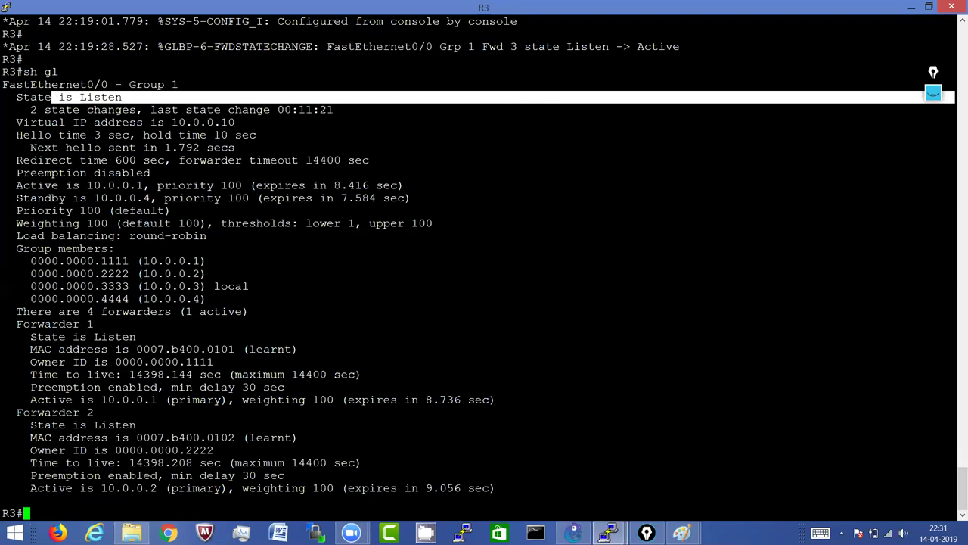
left_click(53, 97)
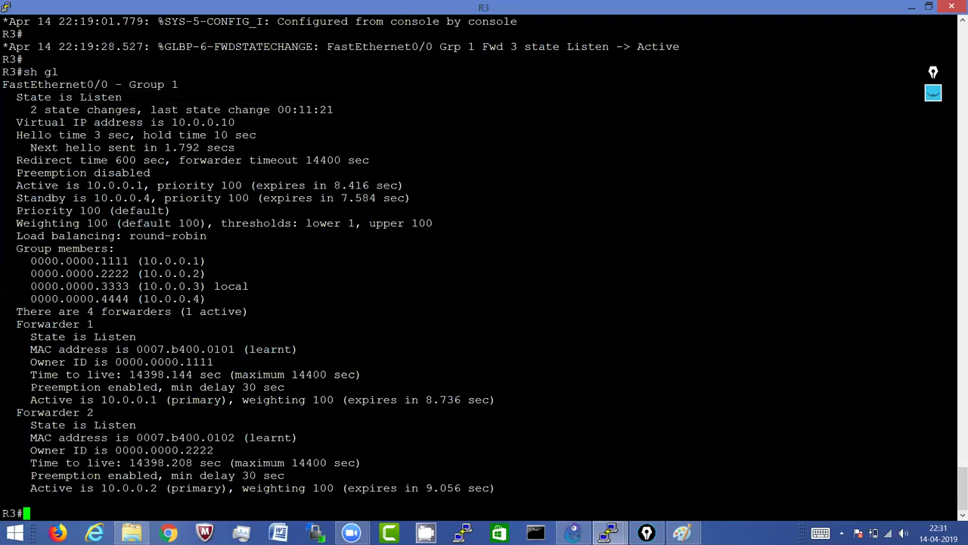
Step: Highlight the weighting and load balancing lines and the group members list in R3's output
left_click_drag(109, 223, 56, 235)
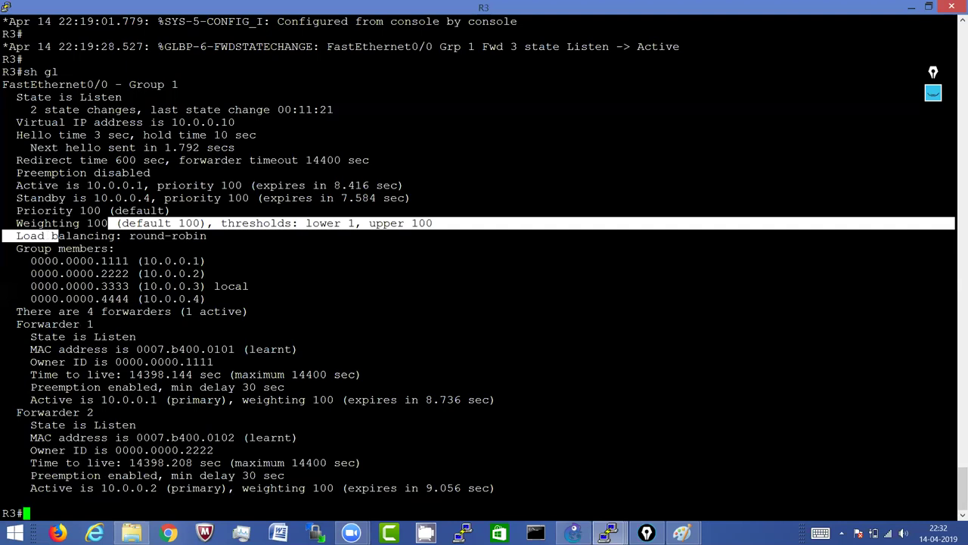
left_click(56, 235)
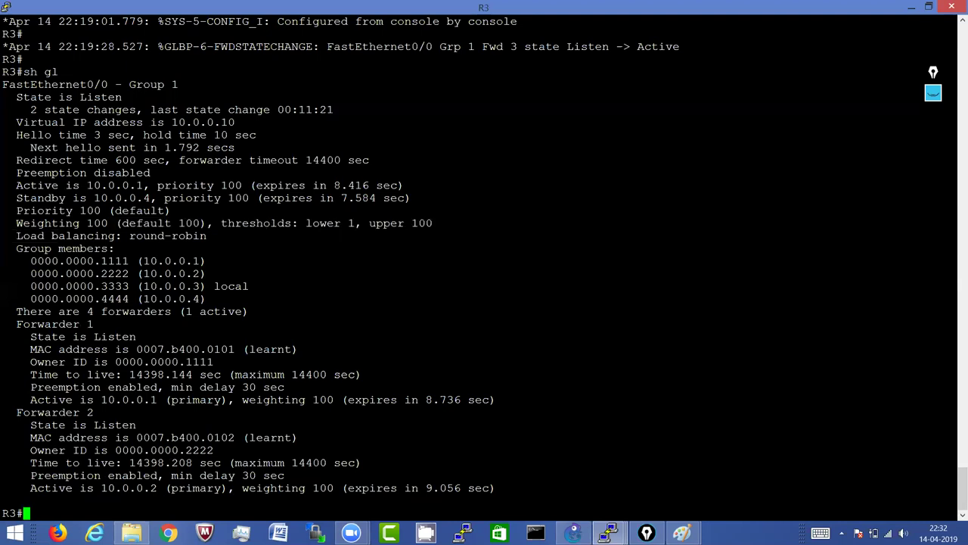
left_click_drag(220, 301, 9, 248)
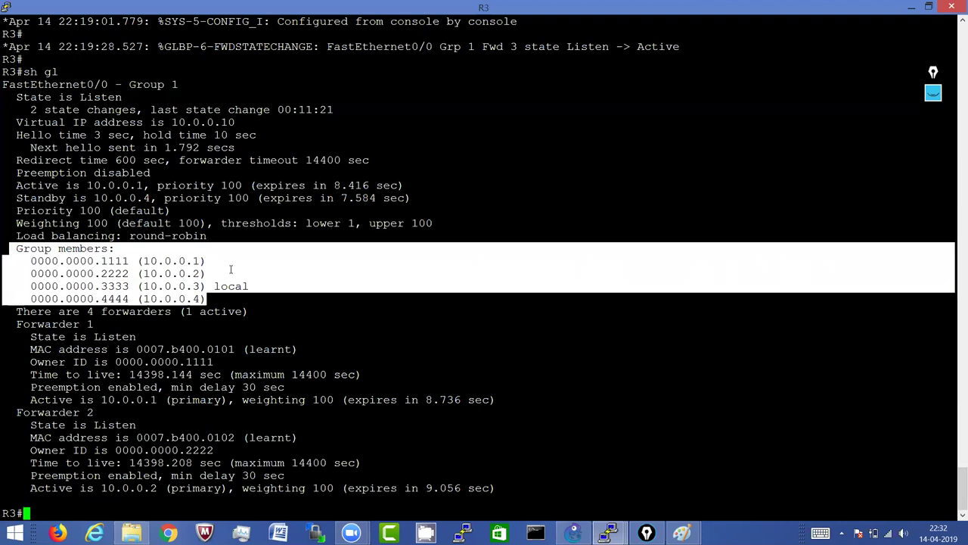
left_click(229, 270)
Step: Run sh gl again on R3 and page through the complete output past Forwarder 4
type("sh gl")
key("Return")
key("Return")
key("Return")
key("Return")
key("Return")
key("Return")
key("Return")
key("Return")
key("Return")
key("Return")
key("Return")
key("Return")
key("Return")
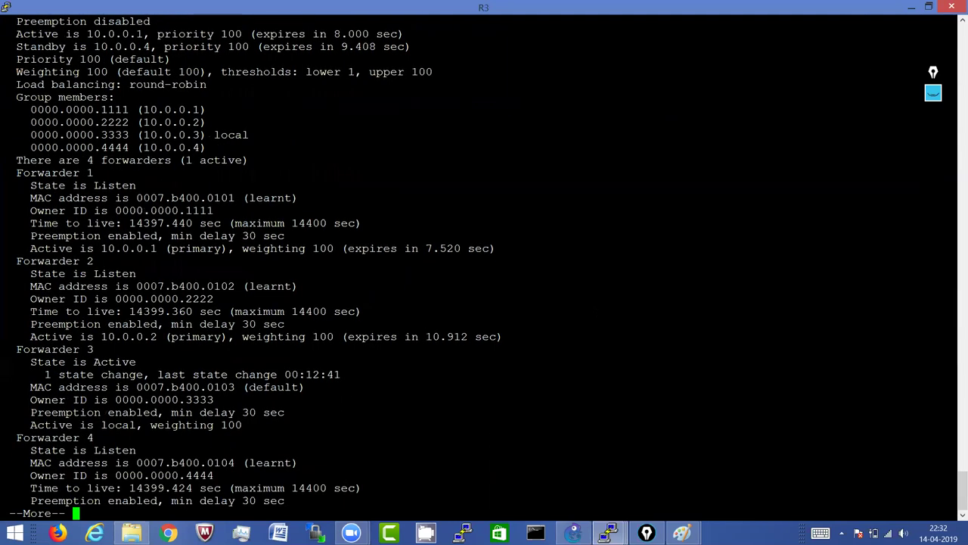
key("Return")
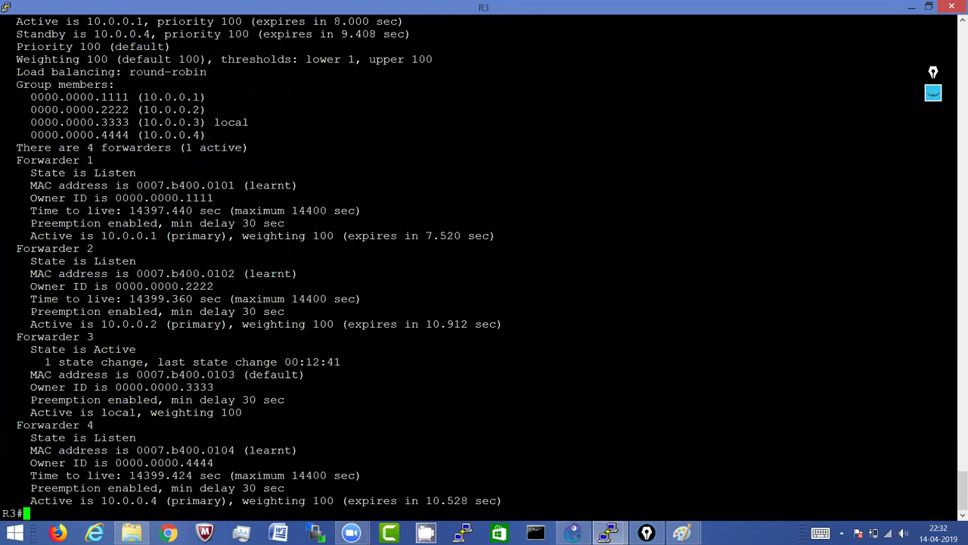
Step: Highlight R3's Forwarder 3 state and MAC address, plus the states of Forwarders 4, 2 and 1
left_click_drag(453, 348, 32, 342)
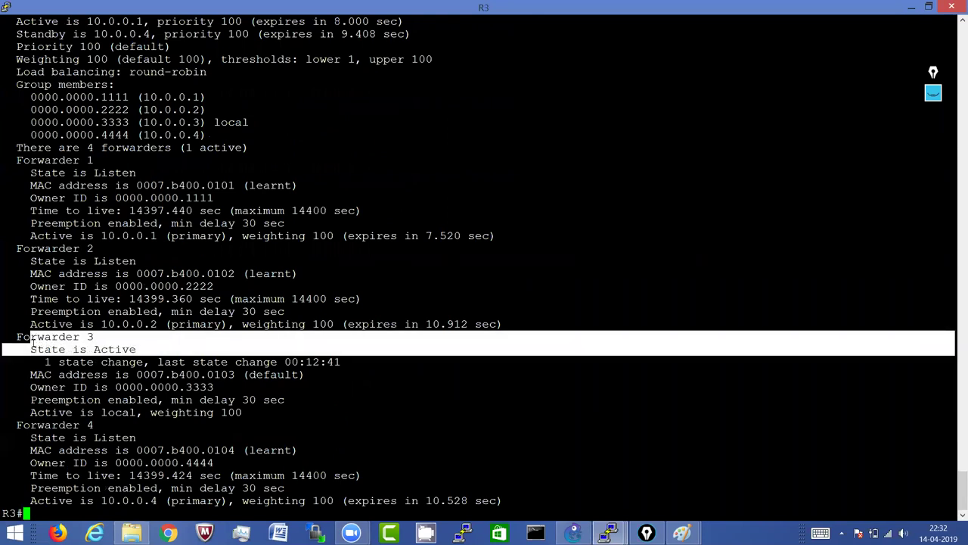
left_click_drag(242, 373, 160, 386)
left_click_drag(152, 437, 87, 437)
left_click_drag(151, 261, 80, 260)
left_click_drag(151, 173, 93, 172)
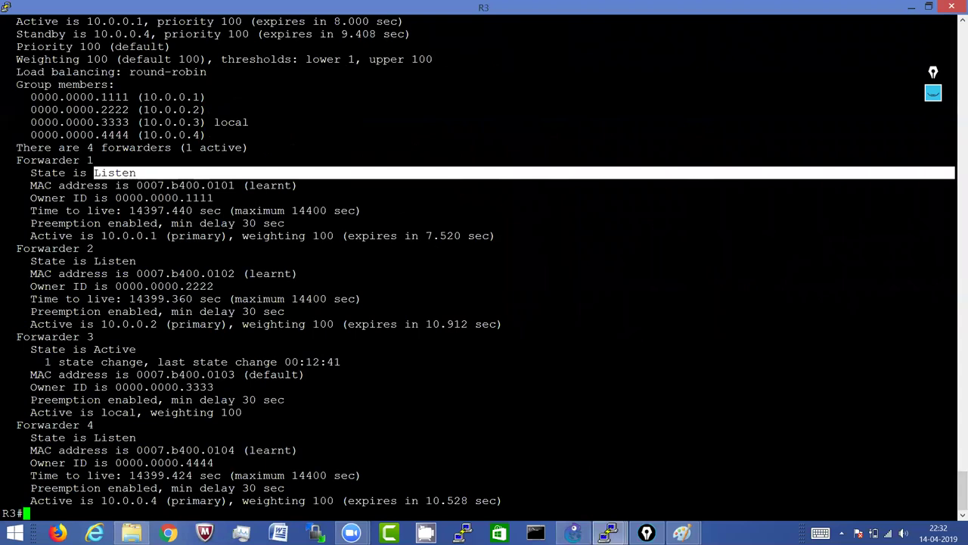
Step: Switch to the R4 console, run sh glbp and page through to the Forwarder 3 details
left_click(609, 533)
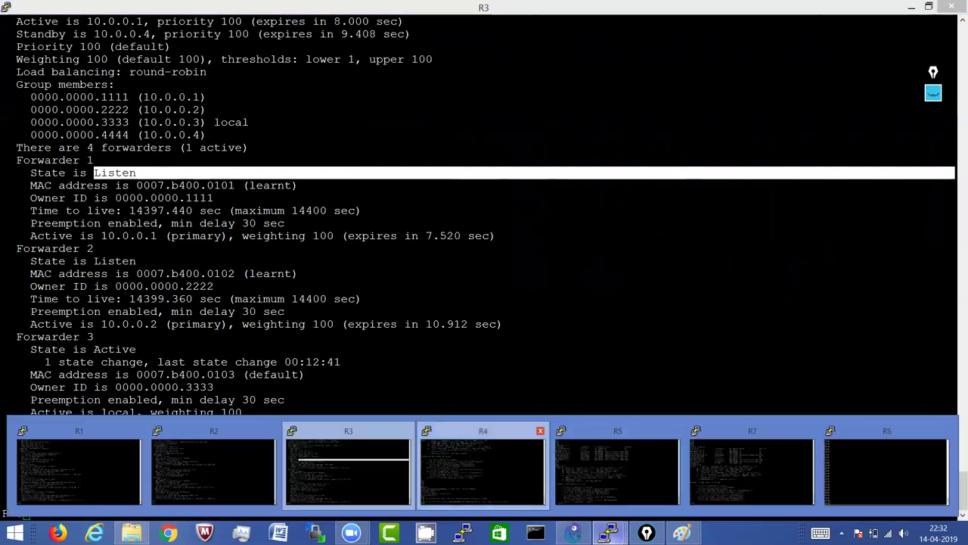
left_click(484, 468)
key("Return")
key("Return")
type("conf t")
key("Up")
key("BackSpace")
key("BackSpace")
key("BackSpace")
key("BackSpace")
key("BackSpace")
key("BackSpace")
type("glbp")
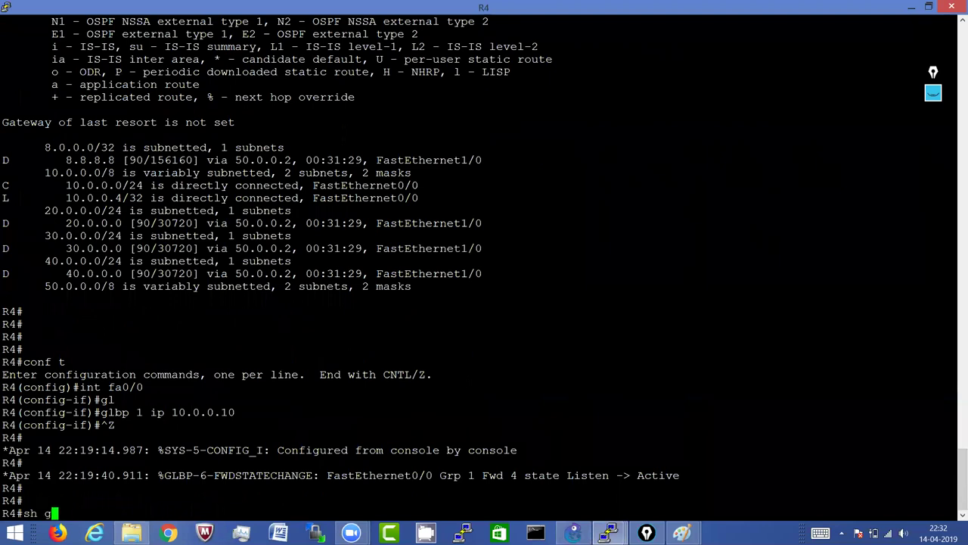
key("Return")
key("Return")
key("Return")
key("Return")
key("Return")
key("Return")
key("Return")
key("Return")
key("Return")
key("Return")
key("Return")
key("Return")
key("Return")
key("Return")
key("Return")
key("Return")
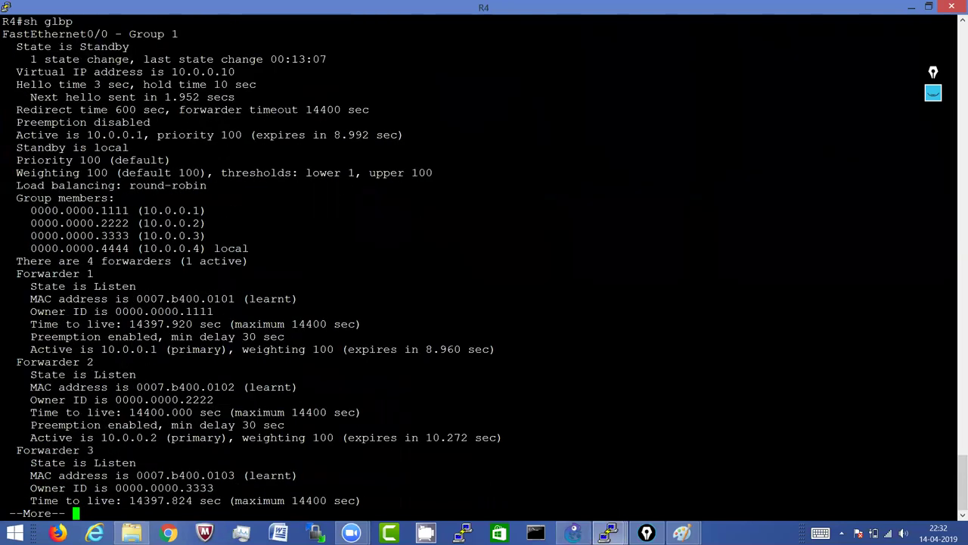
Step: Highlight R4's group state, standby line, preemption and active address lines, and group members list
left_click_drag(85, 47, 955, 47)
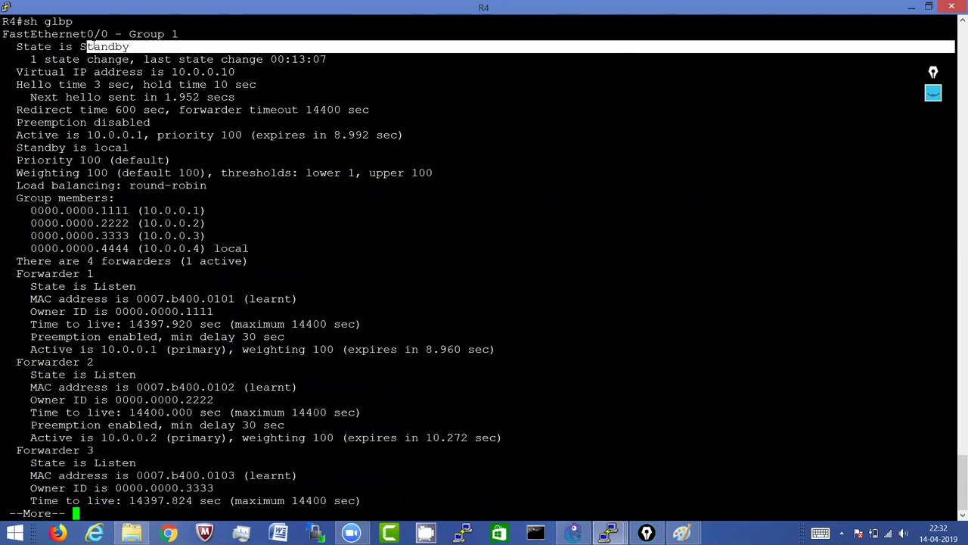
left_click_drag(955, 147, 74, 148)
right_click(74, 148)
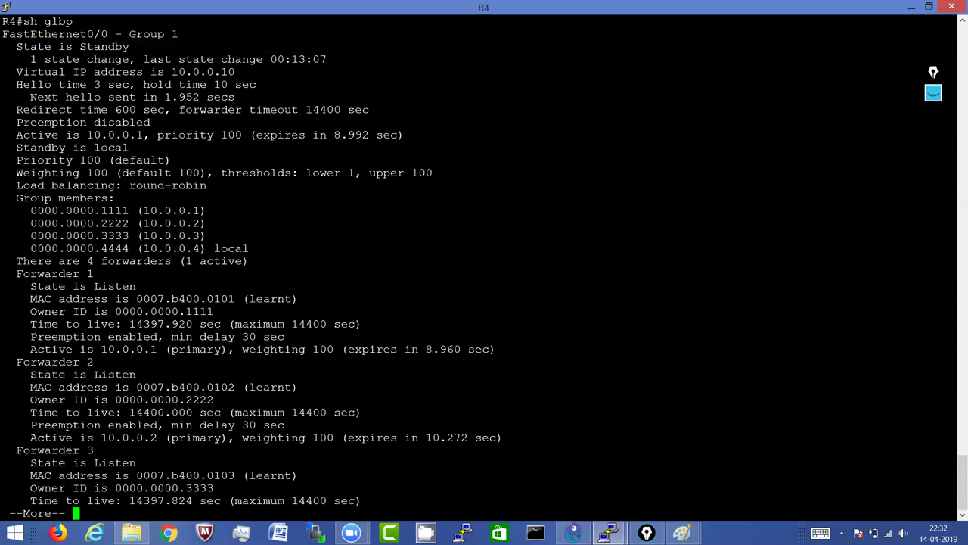
left_click_drag(151, 122, 98, 132)
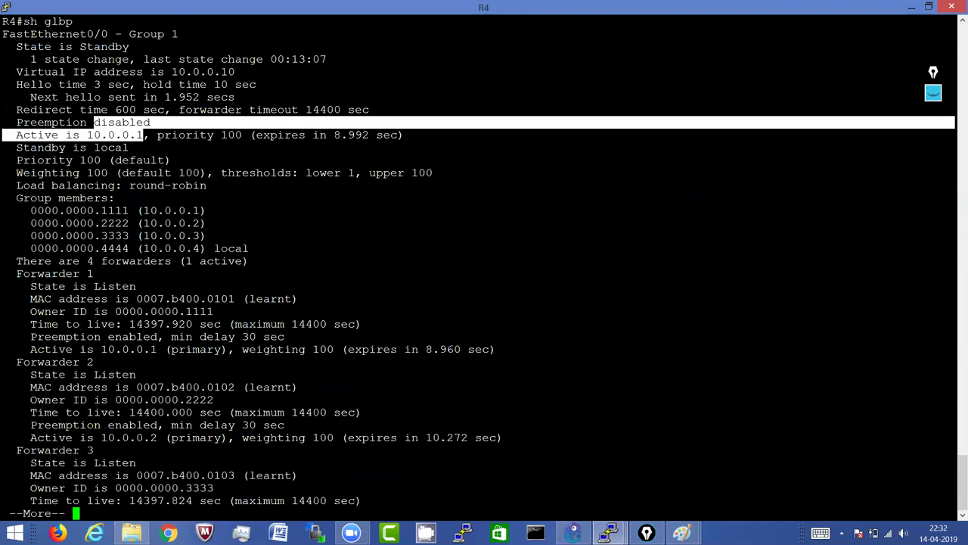
left_click(97, 131)
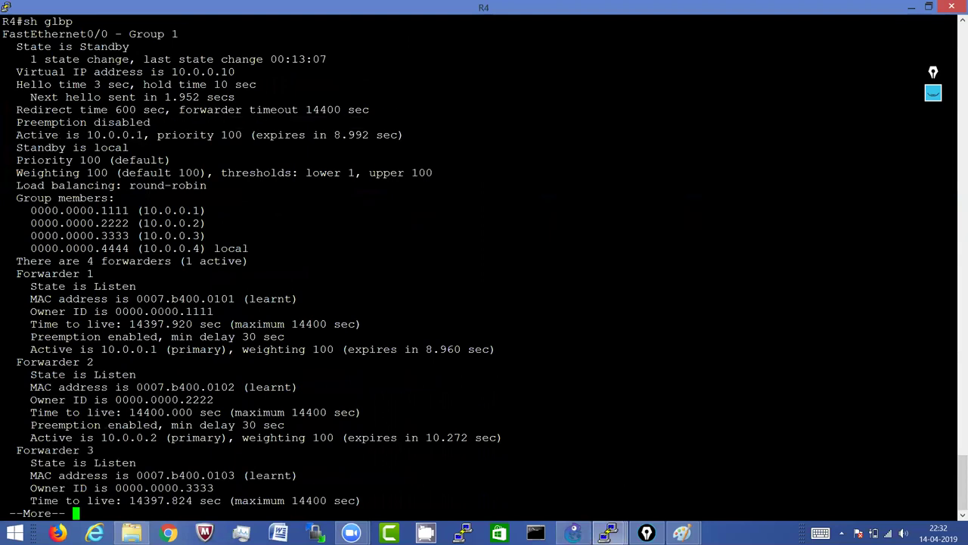
left_click_drag(955, 249, 15, 198)
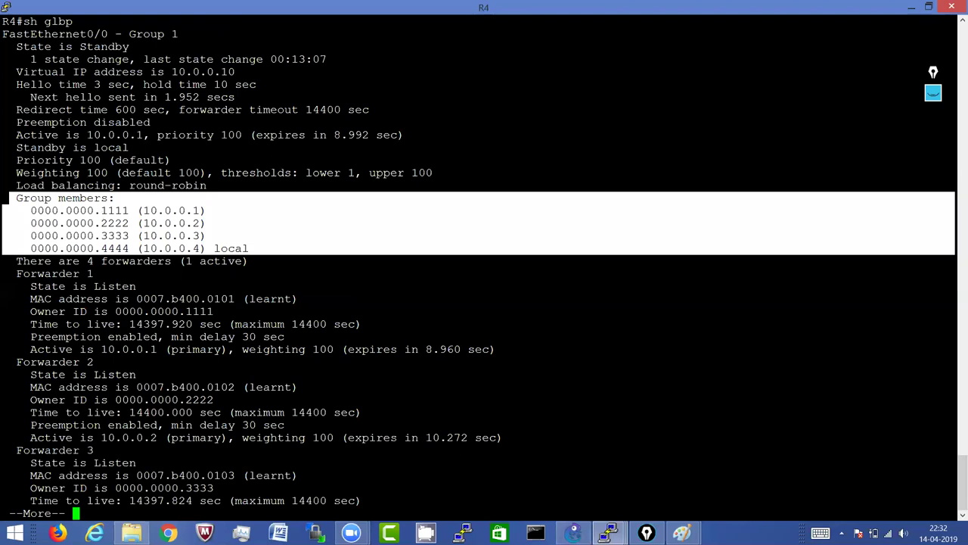
Step: Page to the end of R4's GLBP output and examine the Forwarder 4 state
key("Return")
key("Return")
key("Return")
key("Return")
key("Return")
key("Return")
key("Return")
key("Return")
key("Return")
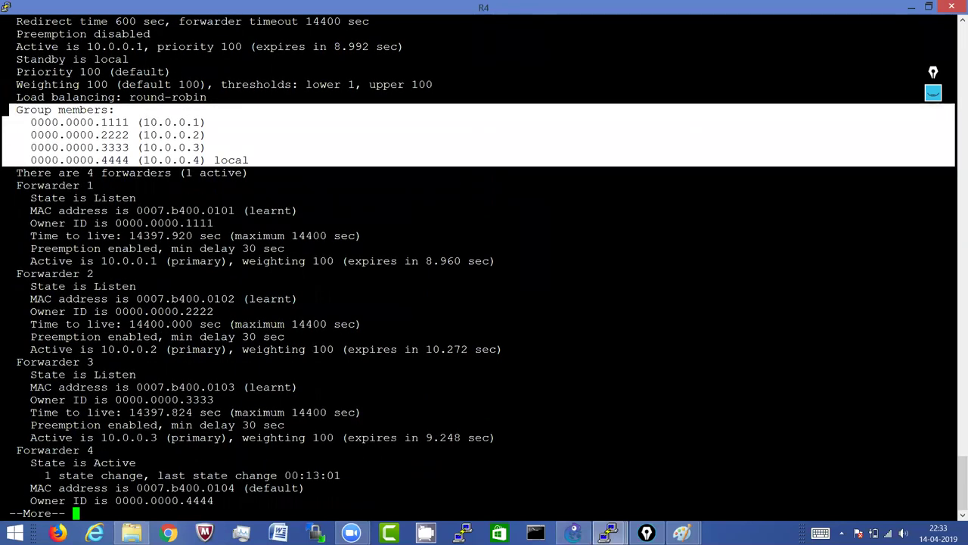
left_click(933, 71)
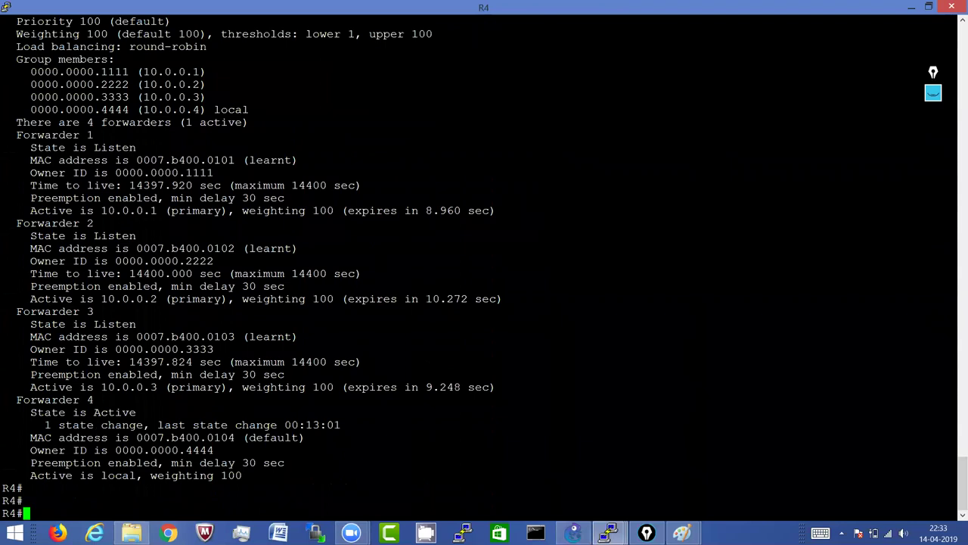
left_click_drag(295, 115, 292, 478)
left_click_drag(136, 412, 107, 404)
Step: Switch to the R5 console and page through the rest of its pending routing table output
mouse_move(609, 533)
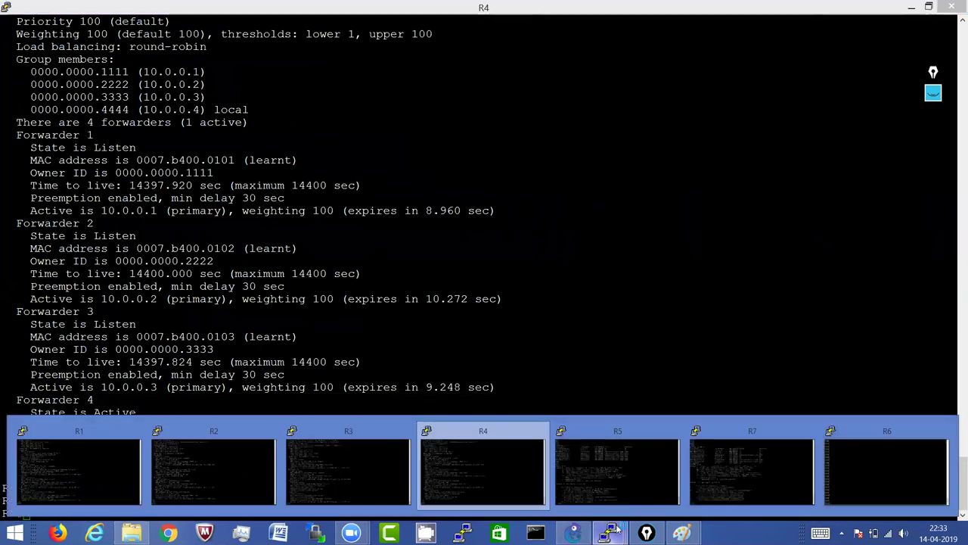
left_click(609, 477)
key("Return")
key("Return")
key("Return")
key("Return")
key("Return")
key("Return")
key("Return")
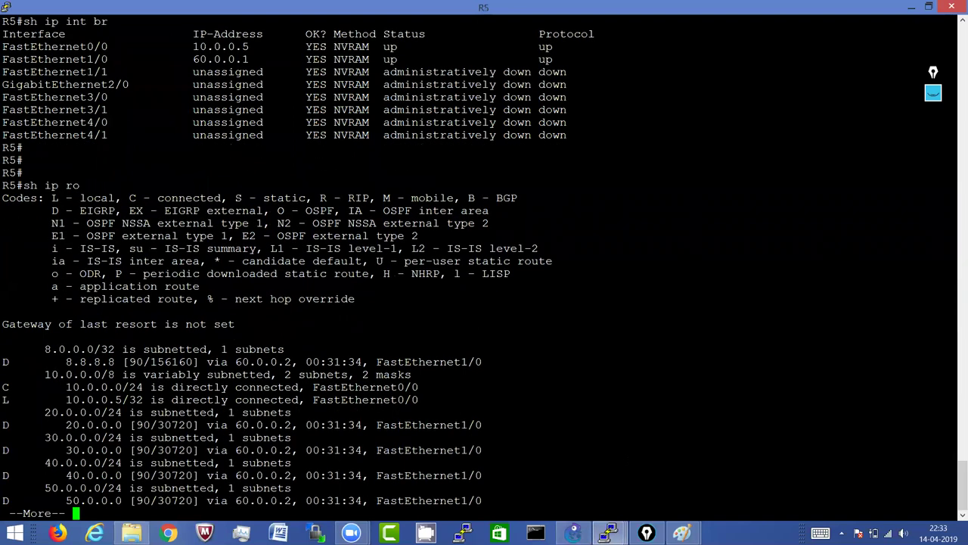
Step: Configure GLBP group 1 with virtual IP 10.0.0.10 on R5's interface f0/0 and leave configuration mode
type("c")
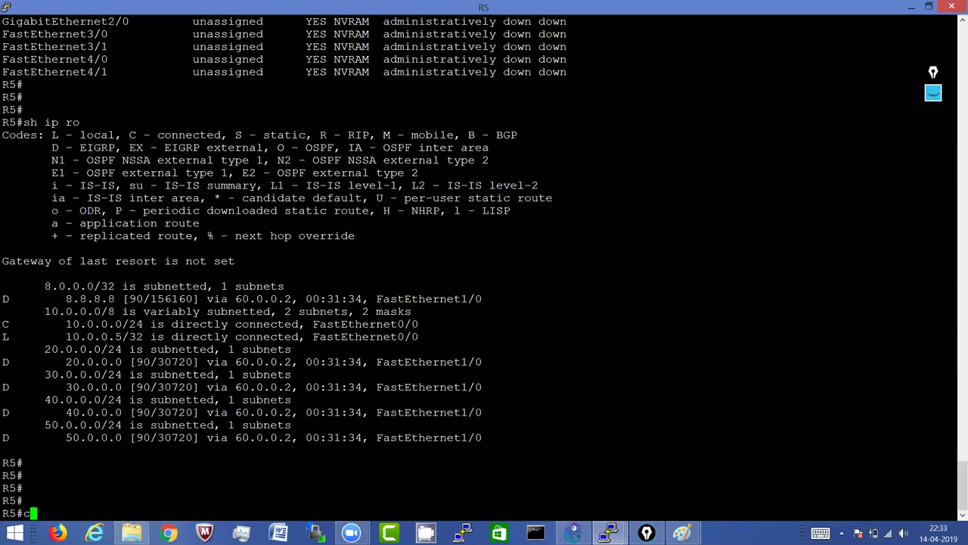
type("onf t")
key("Return")
type("in")
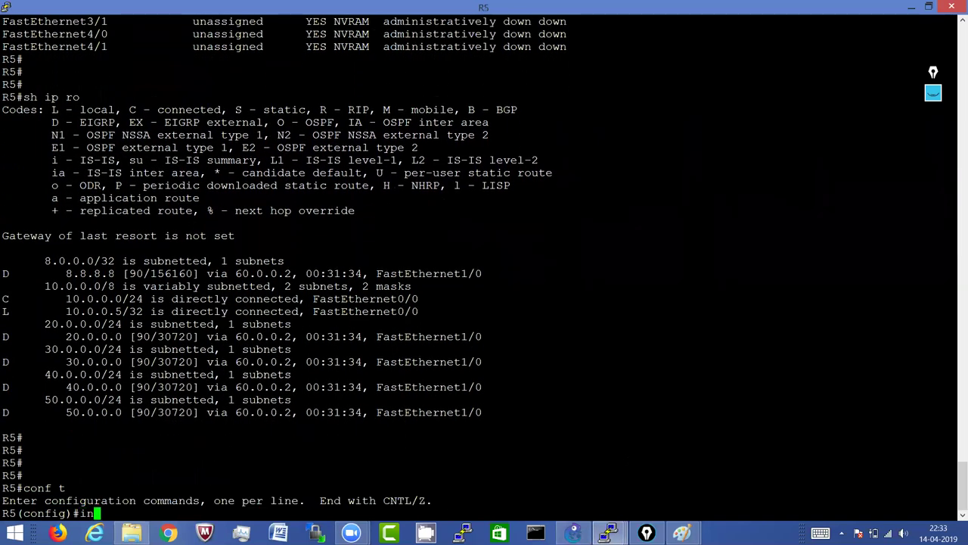
type("t f0/0")
key("Return")
type("f")
key("BackSpace")
type("gl")
key("Tab")
type("1 ip 10.0.0.10")
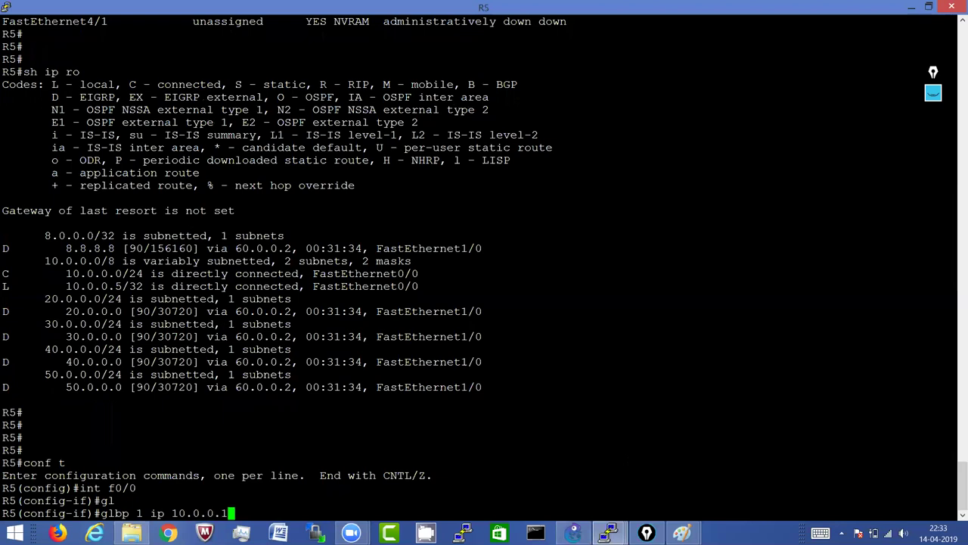
key("Return")
key("ctrl+z")
key("Return")
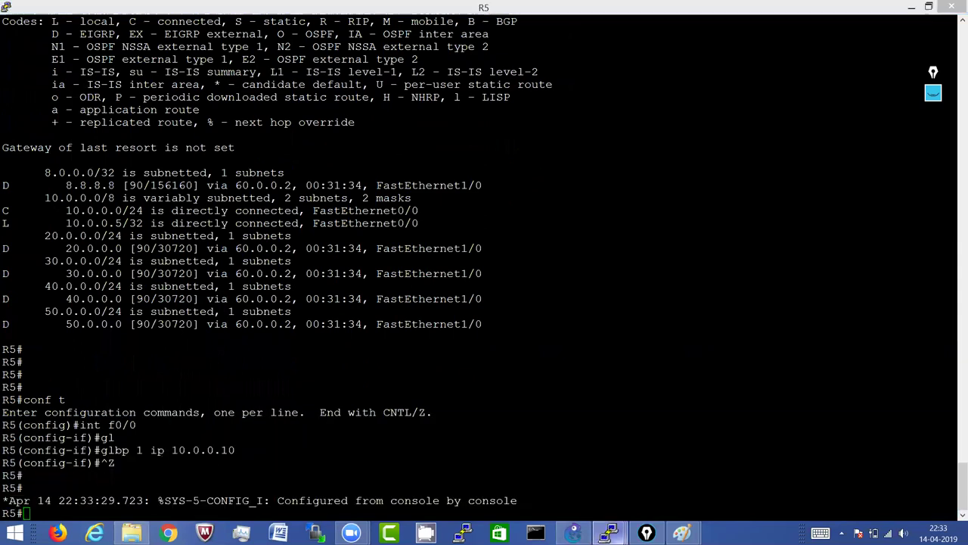
Step: Switch to the R1 console, display its GLBP status with sh glbp, and page through the group members and forwarders
mouse_move(607, 532)
left_click(86, 457)
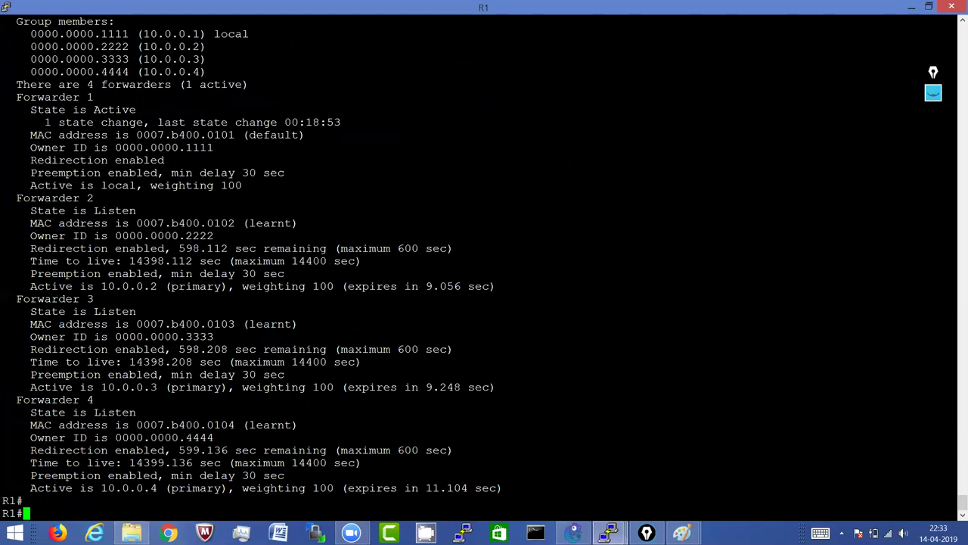
type("sh glbp")
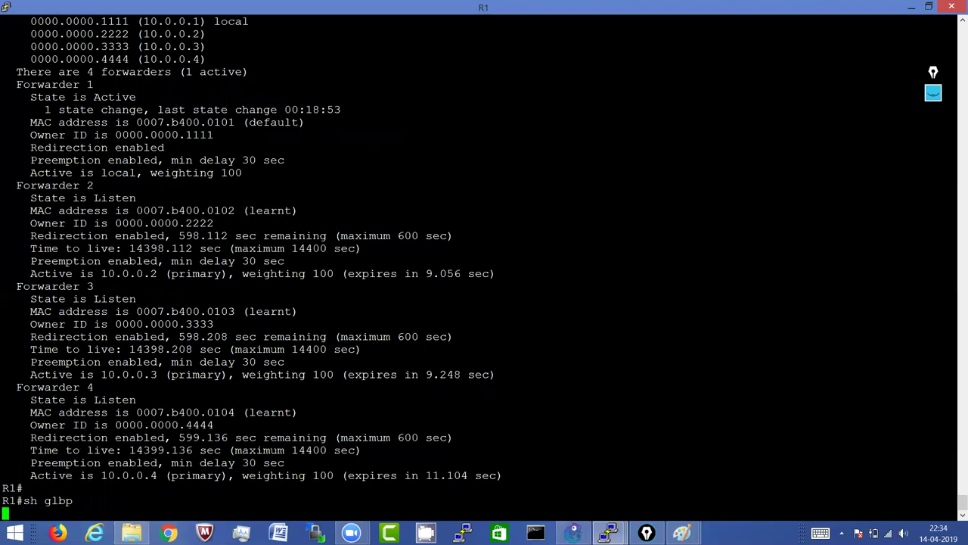
key("Return")
key("Return")
key("Return")
key("Return")
key("Return")
key("Return")
key("Return")
key("Return")
key("Return")
key("Return")
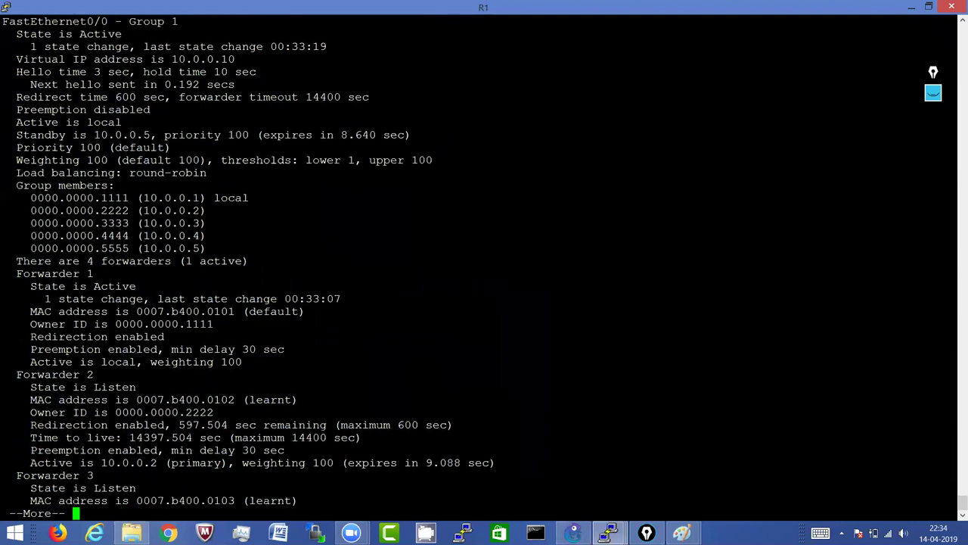
key("Return")
key("Return")
key("Return")
key("Return")
key("Return")
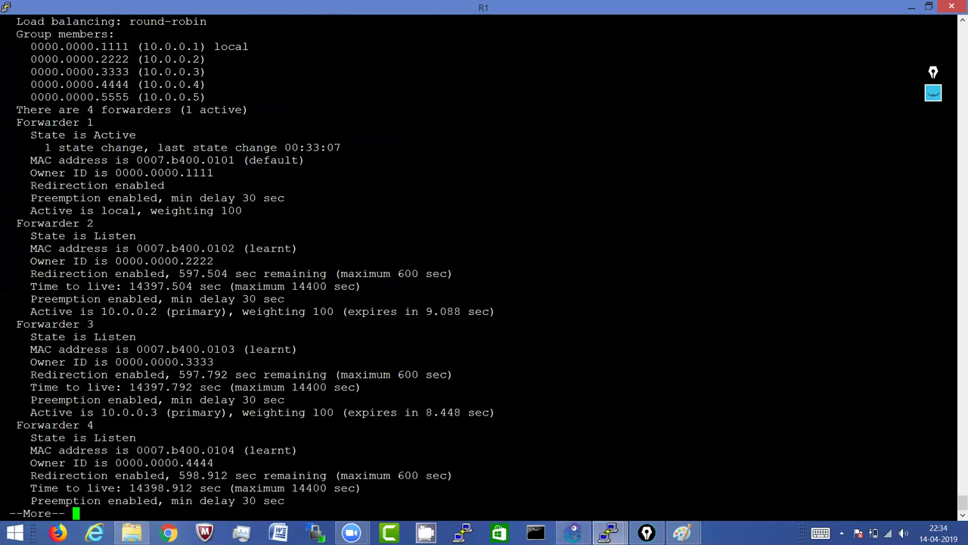
Step: Highlight R1's forwarder count and the owner IDs of Forwarders 1 to 4, and finish paging the output
left_click_drag(17, 110, 172, 110)
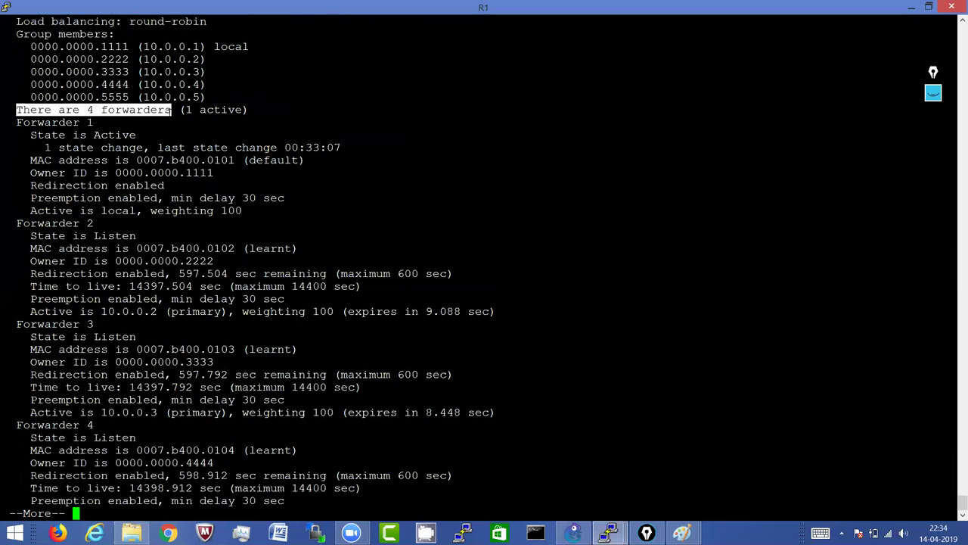
left_click(173, 110)
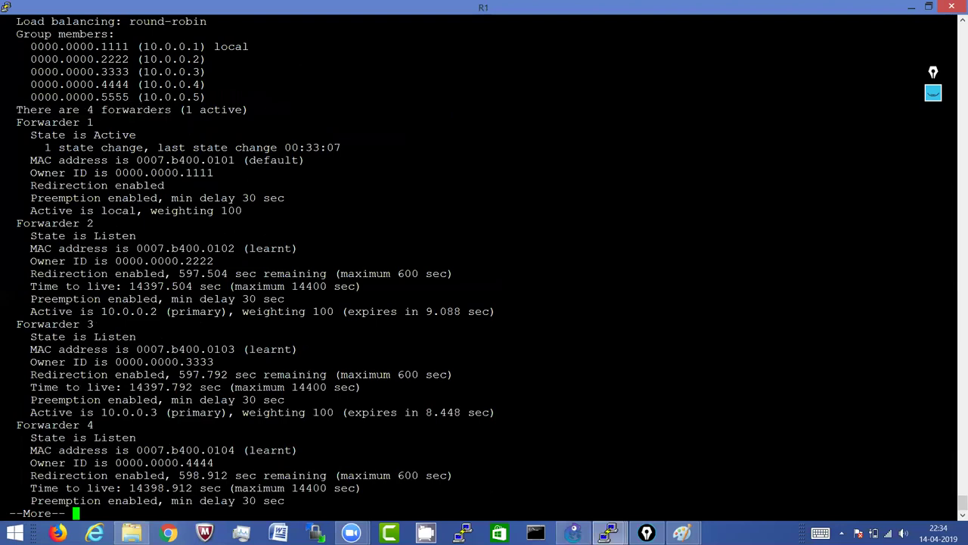
left_click_drag(227, 172, 150, 173)
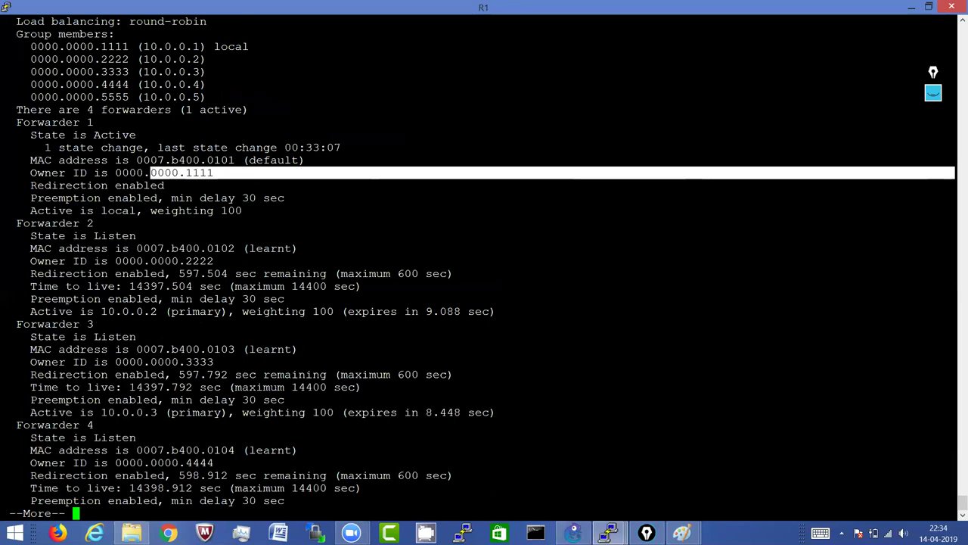
left_click_drag(150, 248, 164, 260)
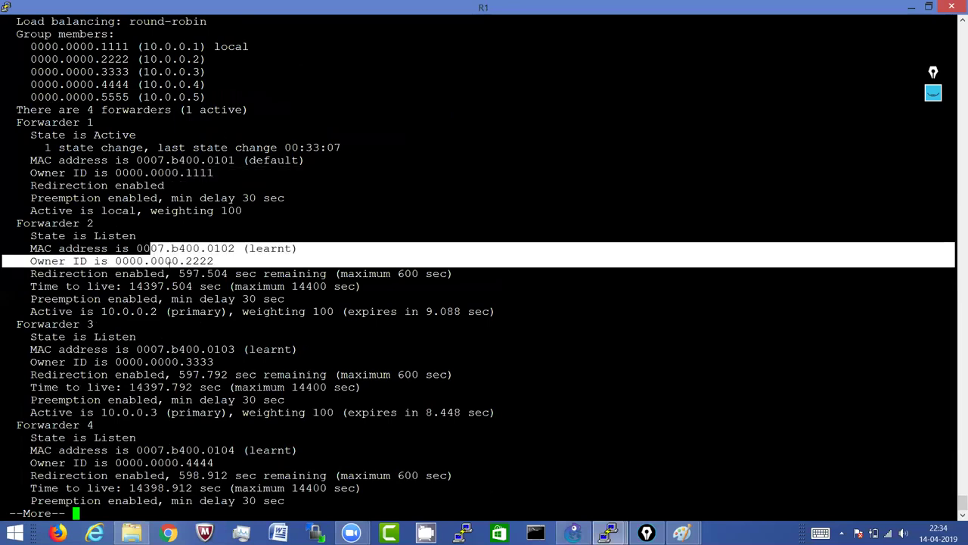
left_click_drag(214, 349, 186, 361)
left_click_drag(186, 462, 214, 463)
left_click(215, 463)
key("Return")
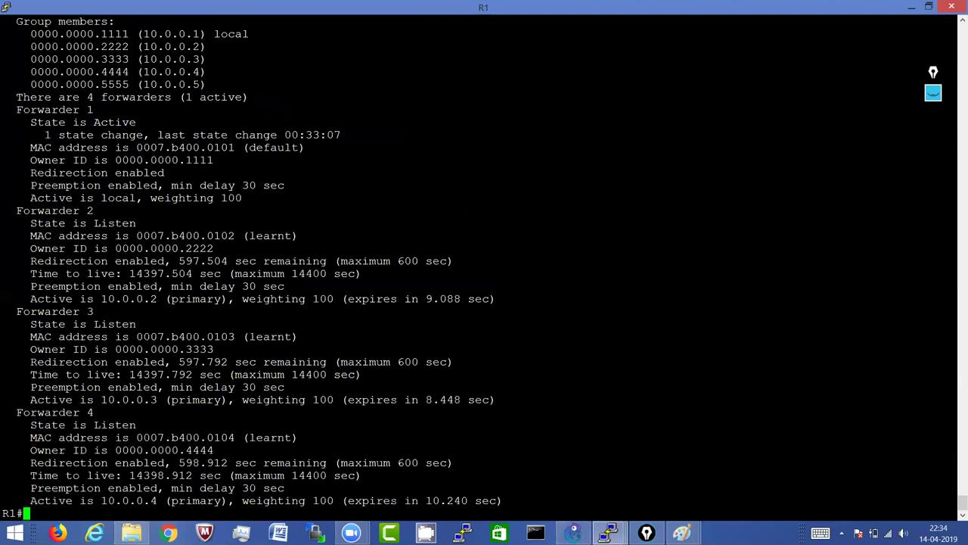
key("Return")
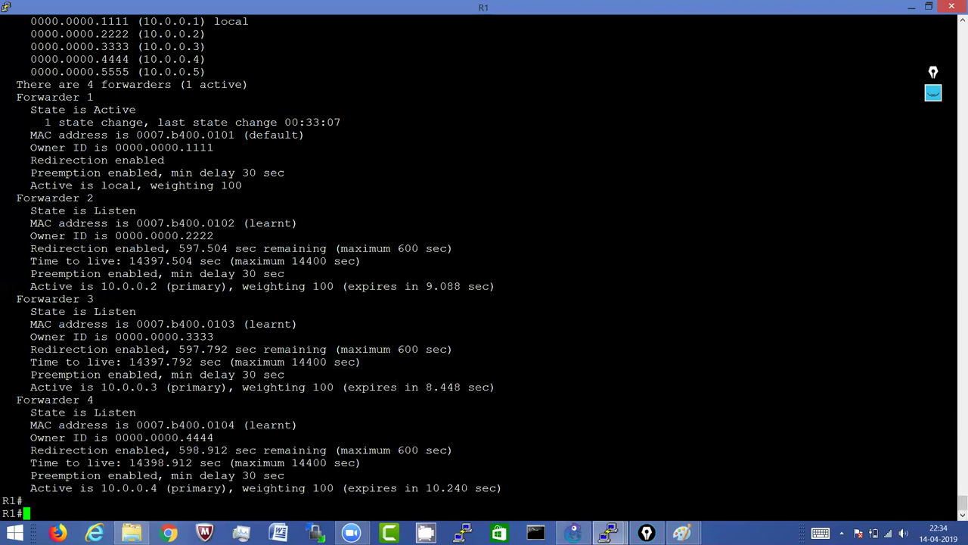
Step: Highlight the 10.0.0.5 group member and look back over R1's group 1 details and earlier GLBP output
left_click_drag(207, 72, 46, 72)
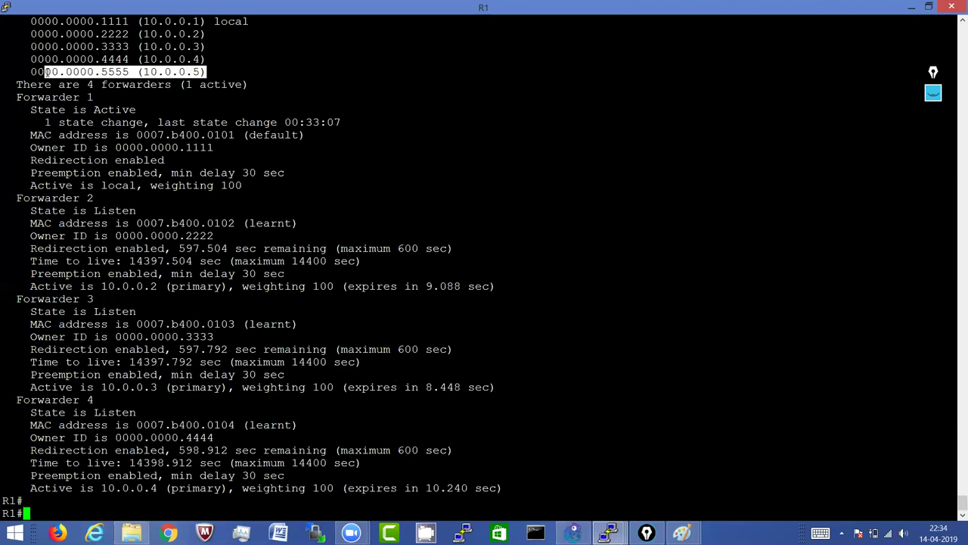
left_click_drag(954, 500, 10, 84)
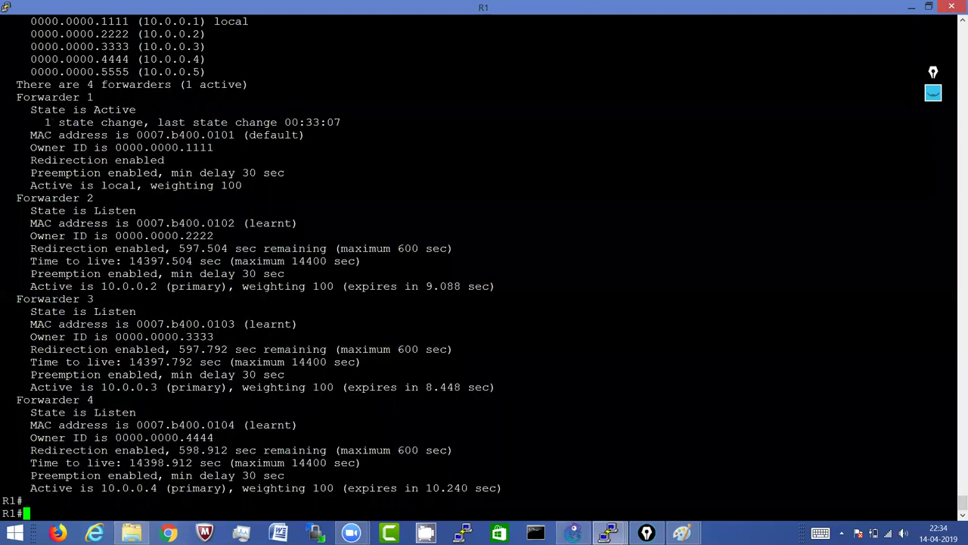
scroll(954, 27, "up", 5)
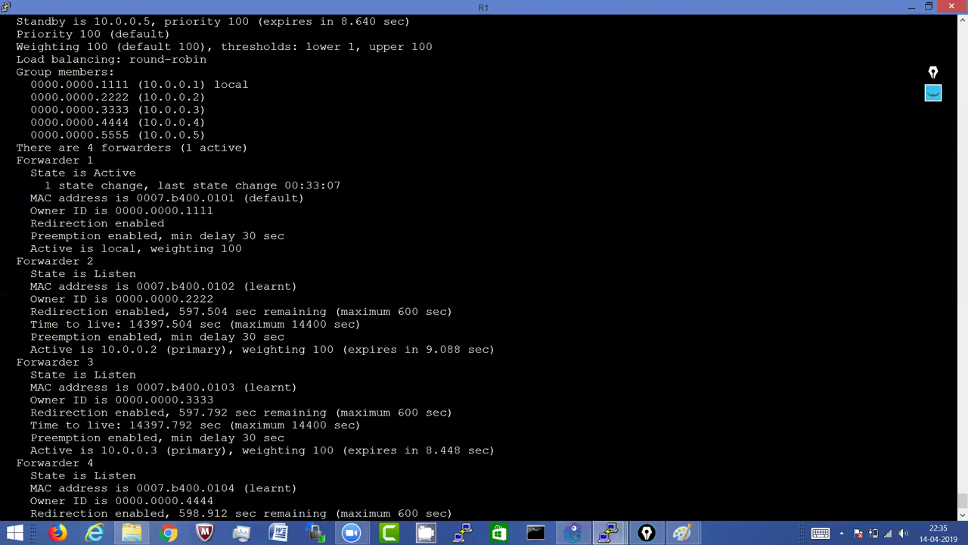
left_click_drag(207, 135, 150, 135)
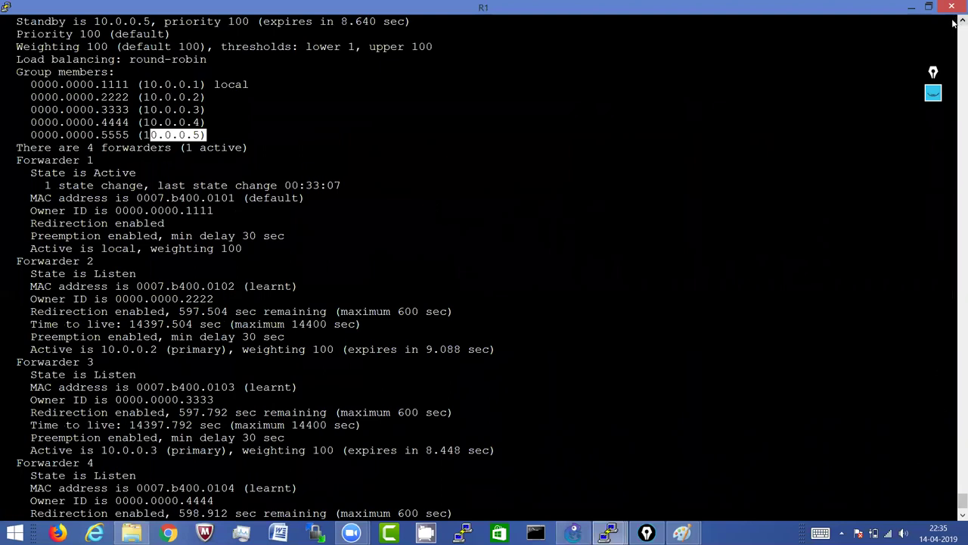
scroll(954, 22, "up", 4)
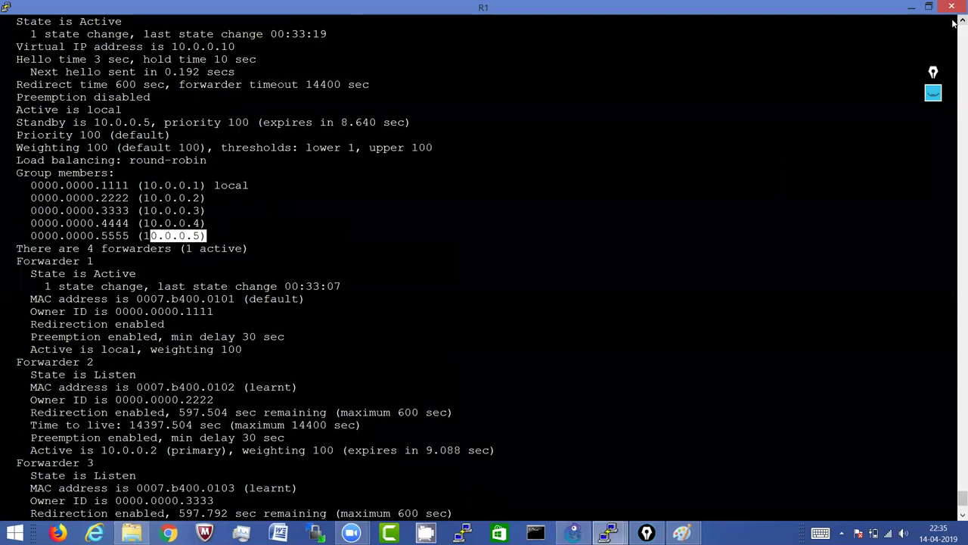
left_click(960, 21)
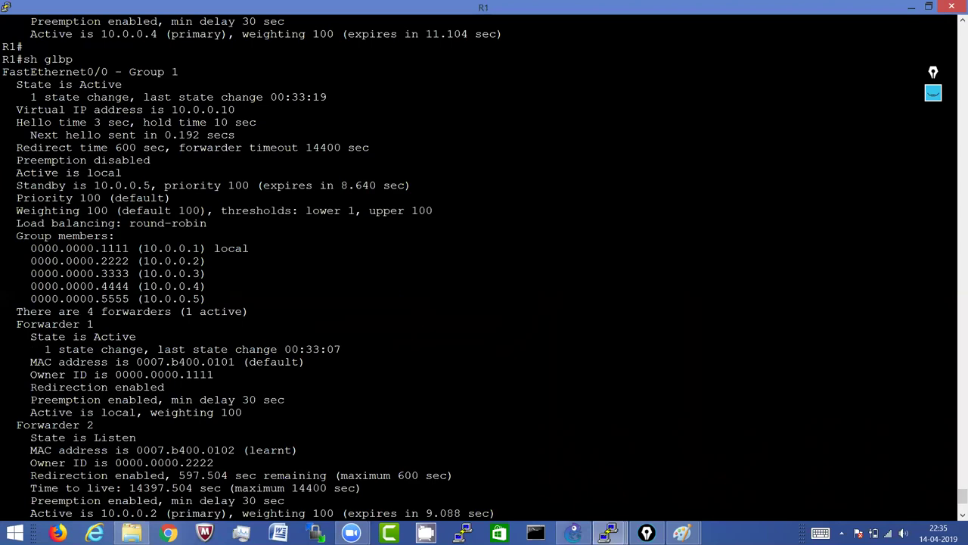
key("Return")
key("Return")
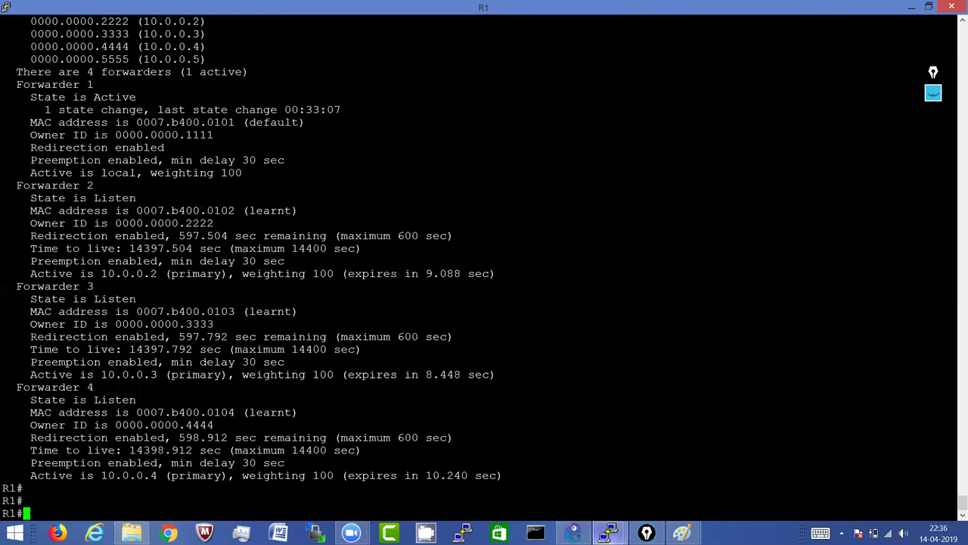
left_click(610, 533)
left_click(97, 437)
mouse_move(955, 504)
left_mouse_down()
mouse_move(954, 482)
mouse_move(955, 492)
left_mouse_up()
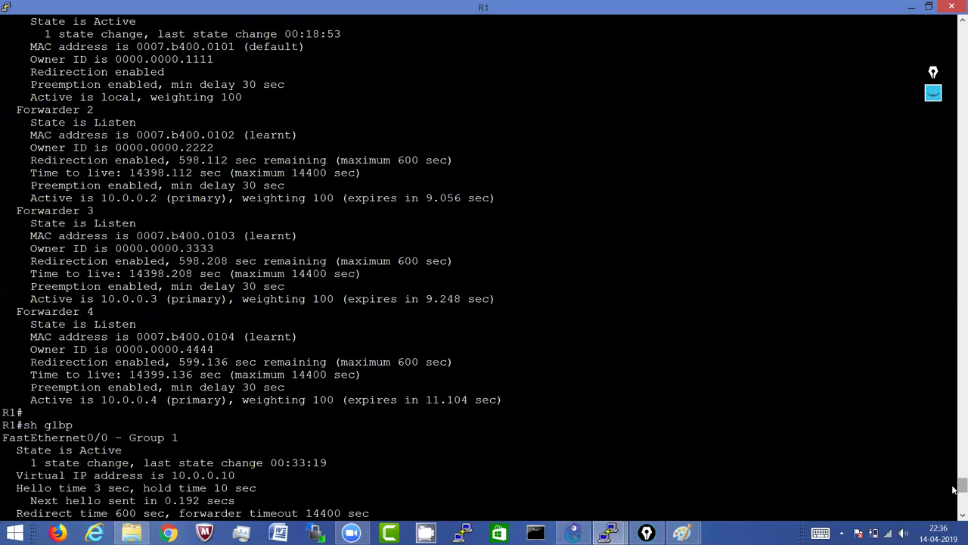
Step: Clear space with blank prompt lines on R1 and display the GLBP status again with sh gl
key("Return")
key("Return")
key("Return")
key("Return")
key("Return")
key("Return")
key("Return")
key("Return")
key("Return")
key("Return")
key("Return")
key("Return")
key("Return")
key("Return")
key("Return")
key("Return")
key("Return")
key("Return")
key("Return")
key("Return")
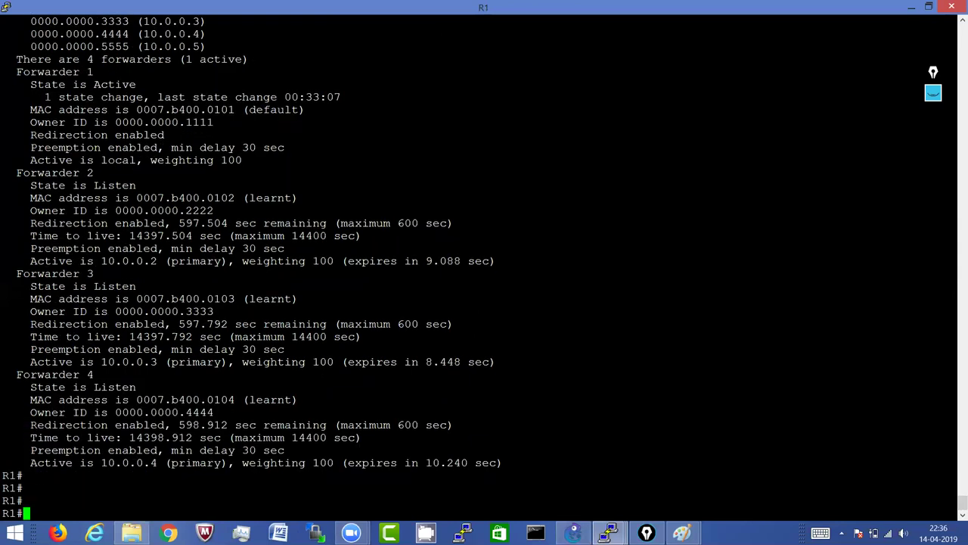
key("Return")
key("Return")
key("Return")
key("Return")
key("Return")
key("Return")
key("Return")
key("Return")
type("sh gl")
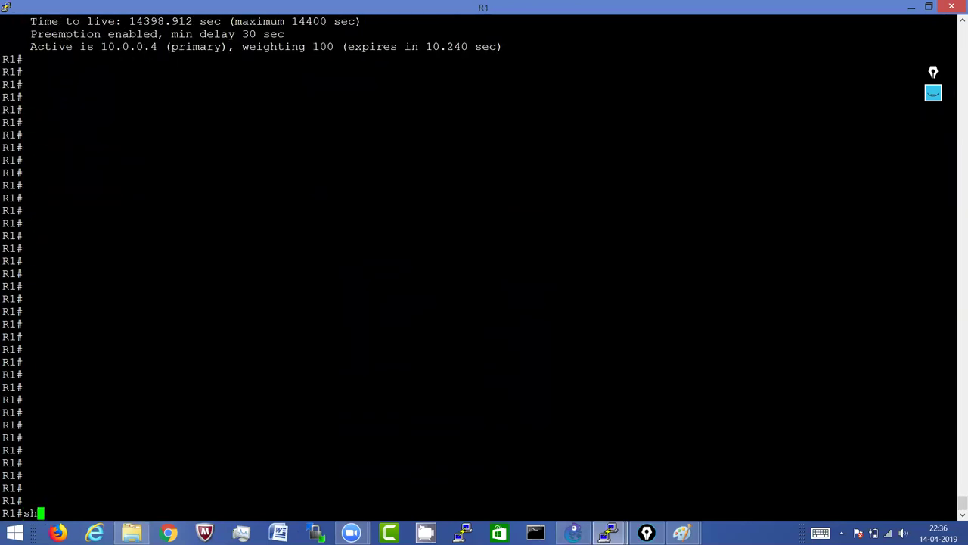
key("Return")
key("Return")
key("Return")
key("Return")
key("Return")
key("Return")
key("Return")
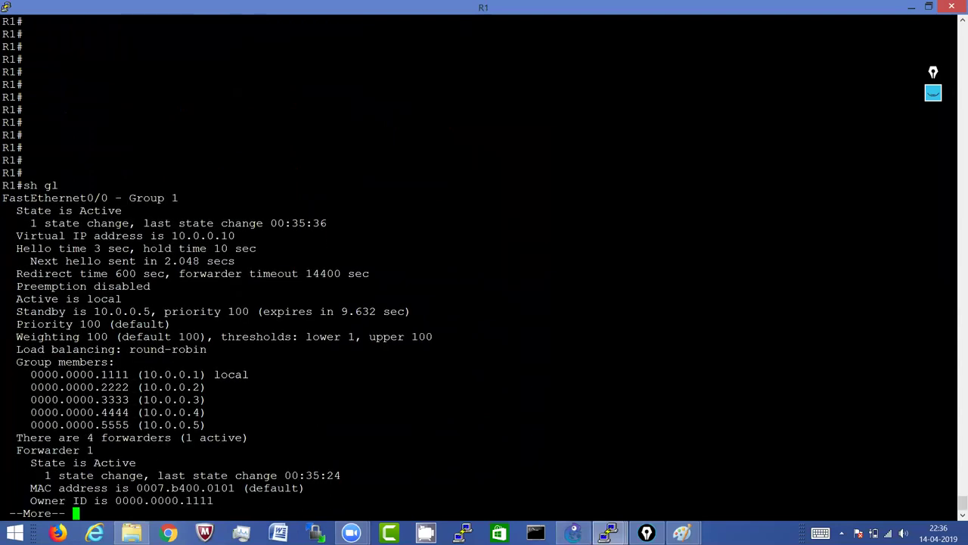
Step: Page to the end of R1's new GLBP output, examining Forwarders 1 to 4
key("Return")
key("Return")
key("Return")
key("Return")
key("Return")
key("Return")
key("Return")
key("Return")
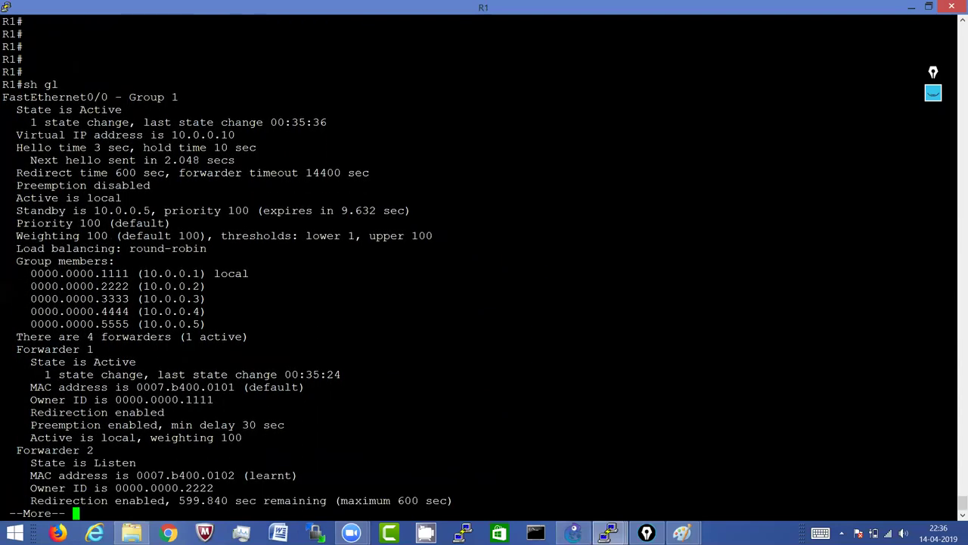
key("Return")
key("Return")
key("Return")
key("Return")
key("Return")
key("Return")
key("Return")
key("Return")
key("Return")
key("Return")
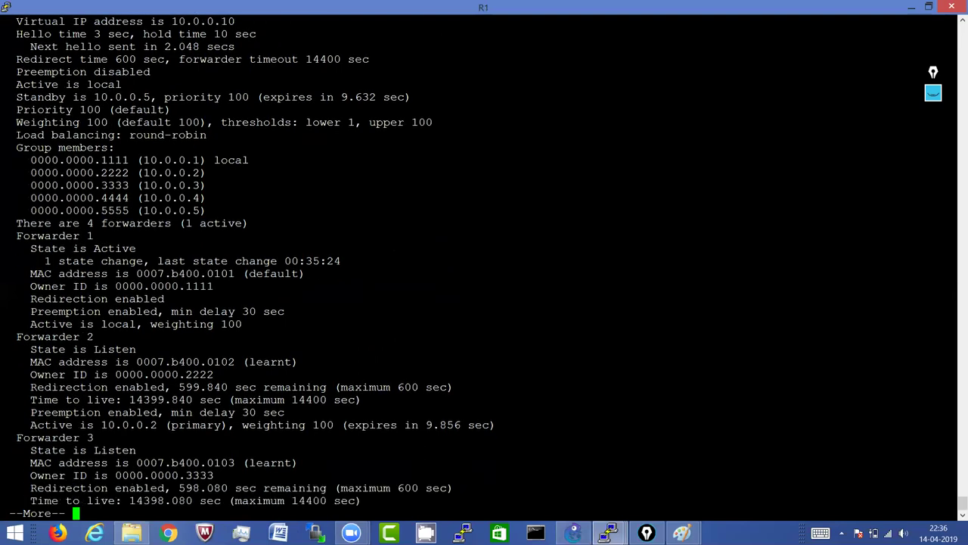
key("Return")
key("Return")
key("Return")
key("Return")
key("Return")
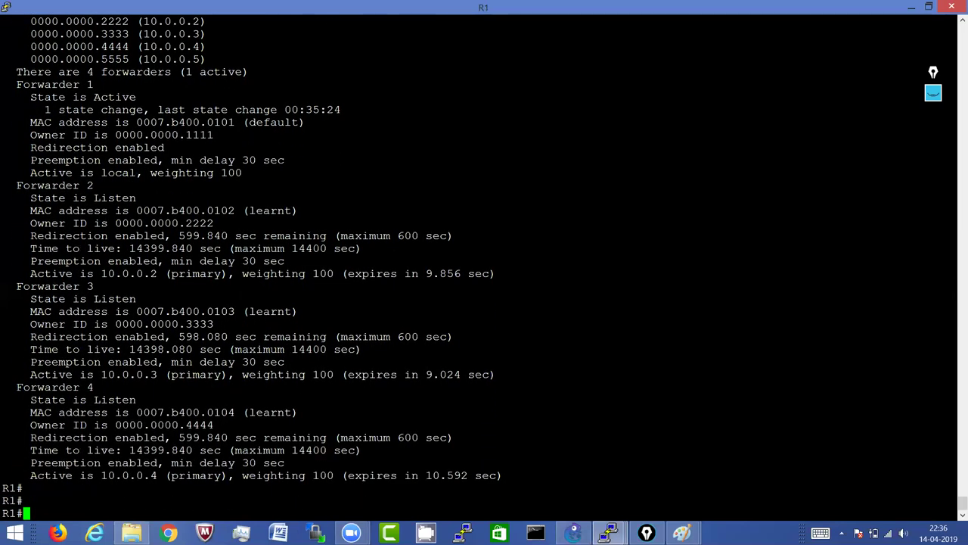
Step: Switch from the GNS3 topology to the R6 console, set R6's default gateway to 10.0.0.10, and leave configuration mode
mouse_move(646, 533)
left_click(573, 534)
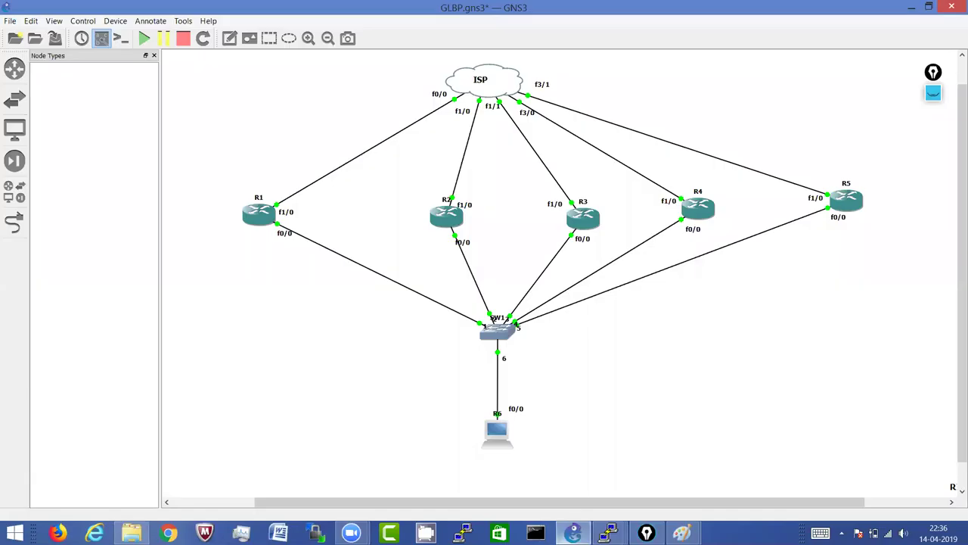
mouse_move(608, 529)
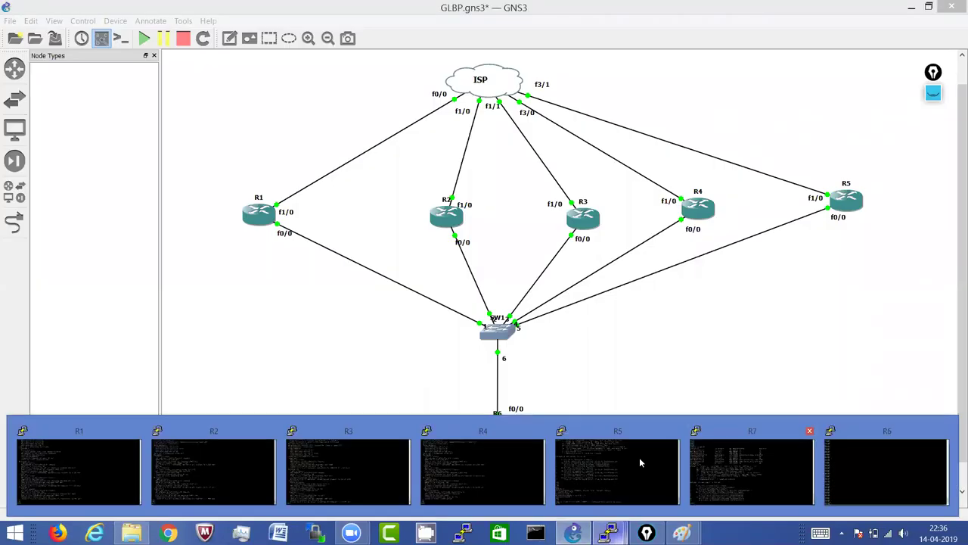
left_click(898, 462)
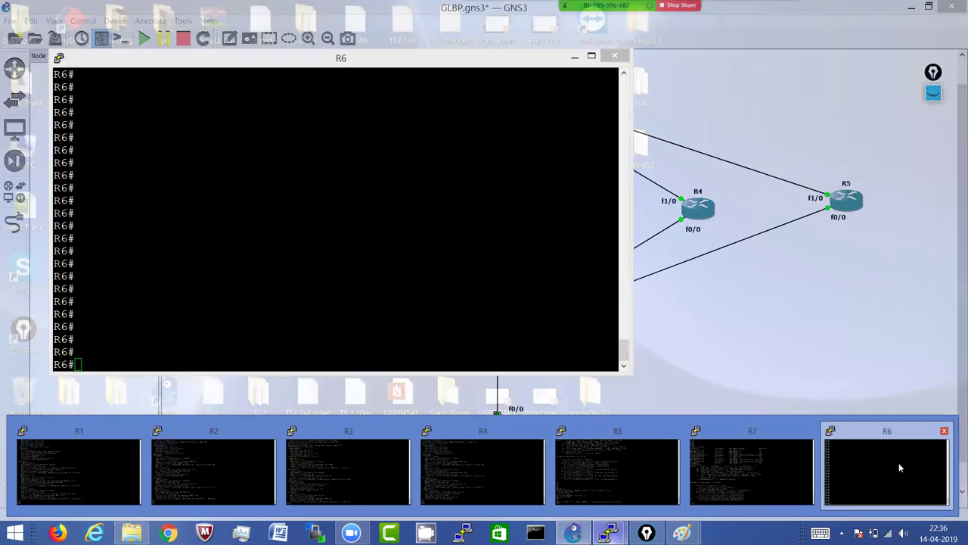
type("conf t")
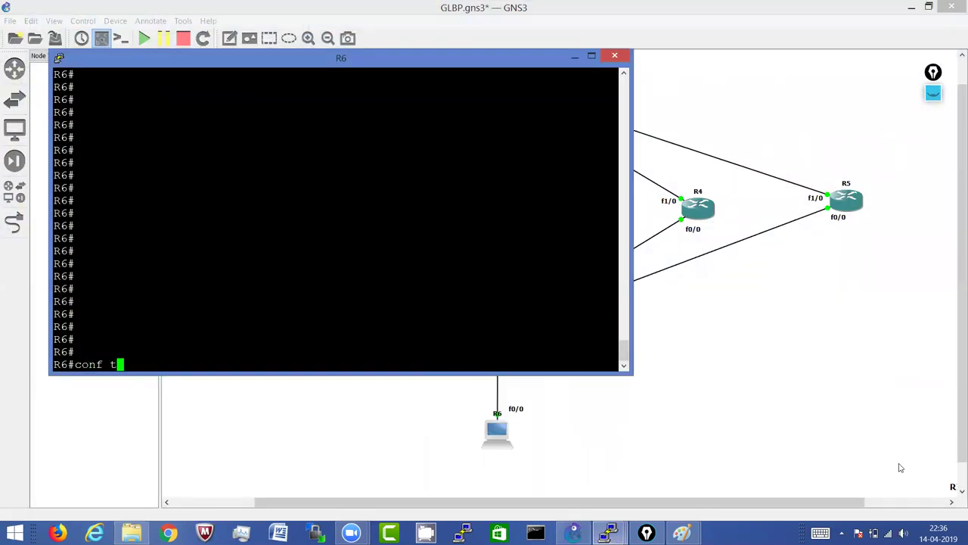
key("Return")
type("ip def")
key("Tab")
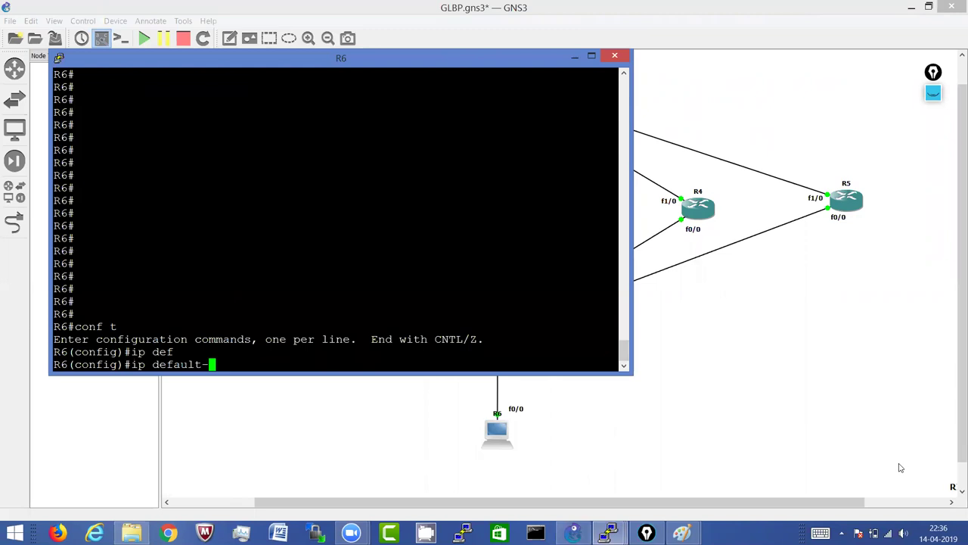
type("g")
key("Tab")
type("10.0.0.10")
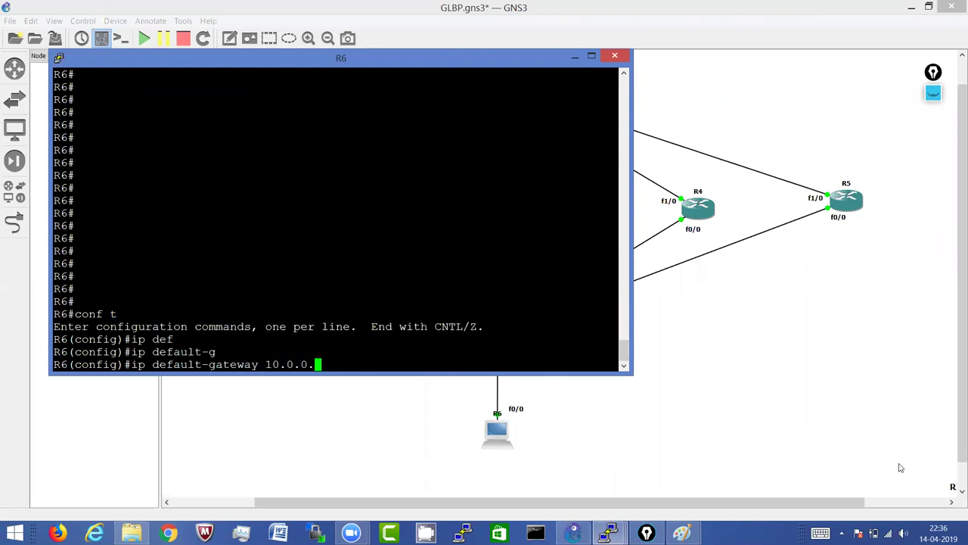
key("Return")
key("Return")
key("ctrl+z")
key("Return")
key("Return")
key("Return")
key("Return")
Step: Ping 8.8.8.8 twice from R6 to test connectivity through the gateway, and return to the GNS3 topology
type("ping 8.8.8.8")
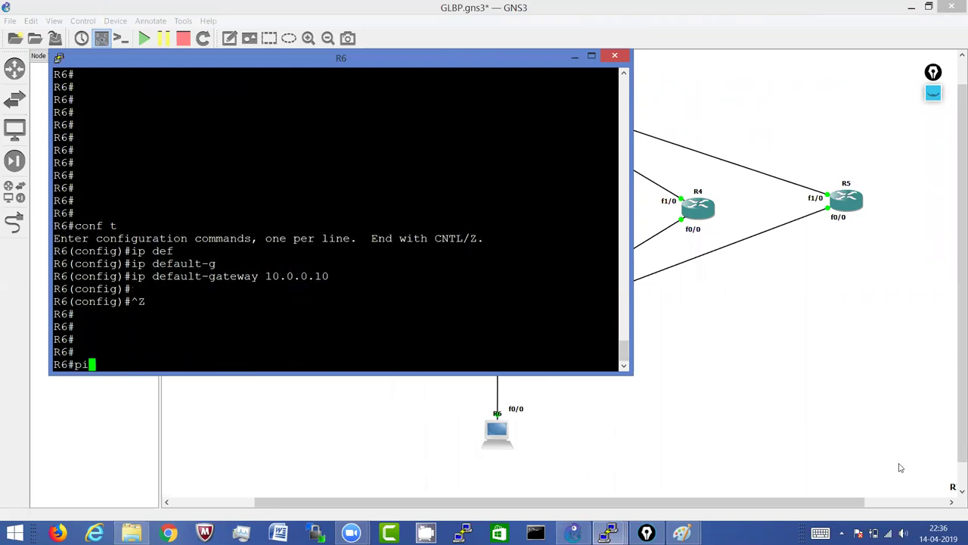
key("Tab")
type("8.8.8.8")
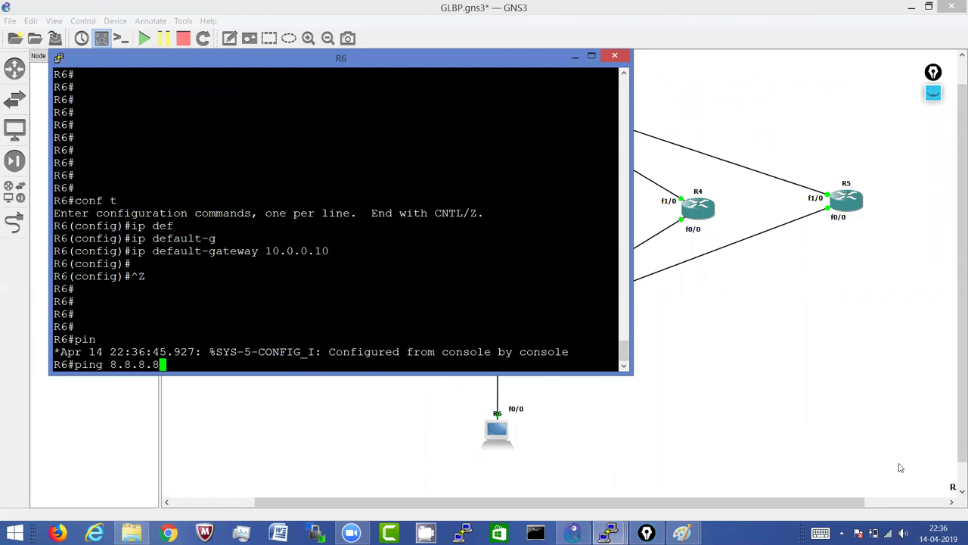
key("Return")
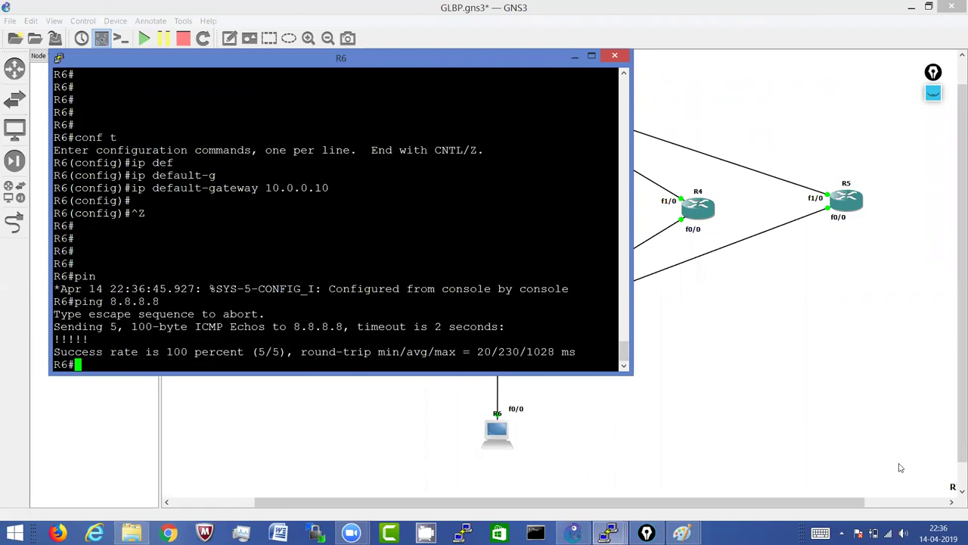
key("Up")
key("Return")
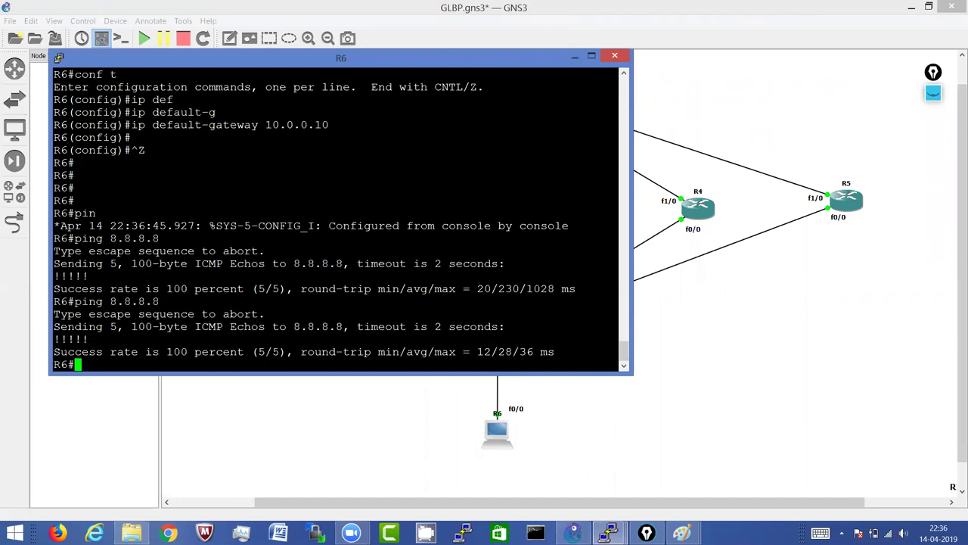
left_click(603, 447)
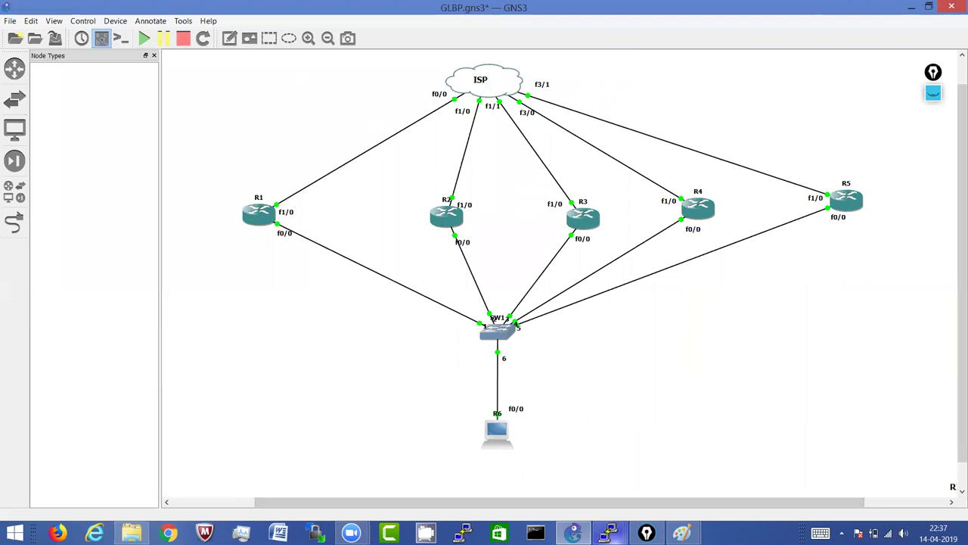
Step: Switch from the GNS3 topology to the R1 console and display its GLBP status with sh gl
left_click(609, 533)
left_click(77, 454)
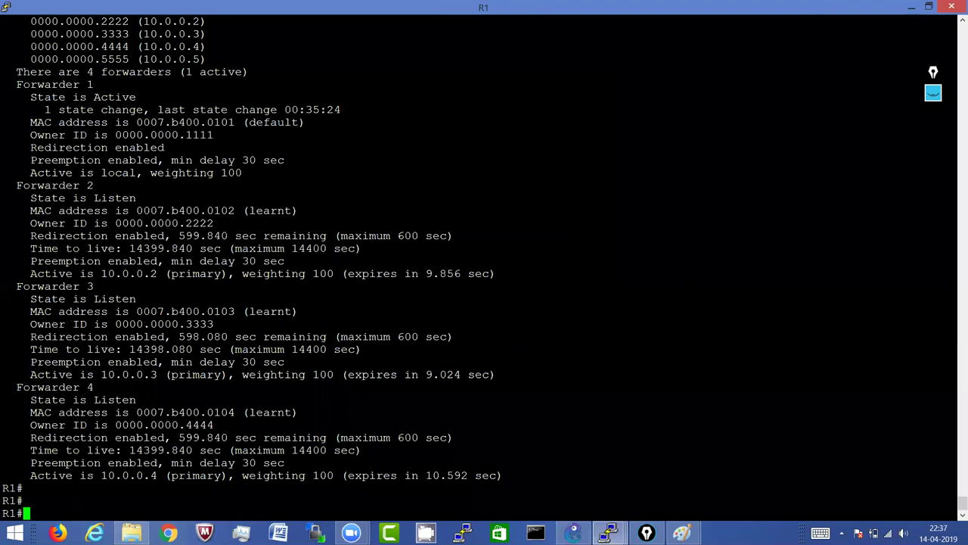
key("Return")
key("Return")
key("Return")
type("sh gl")
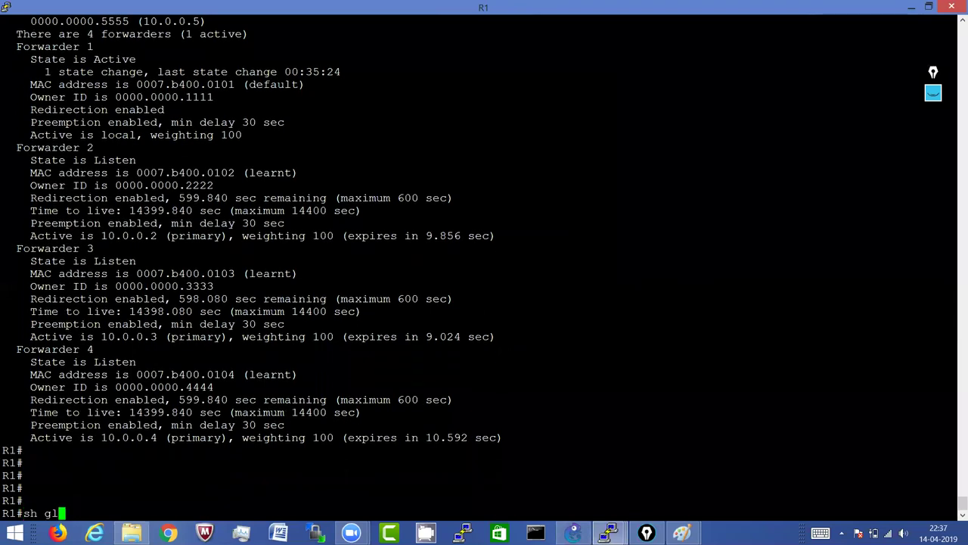
key("Return")
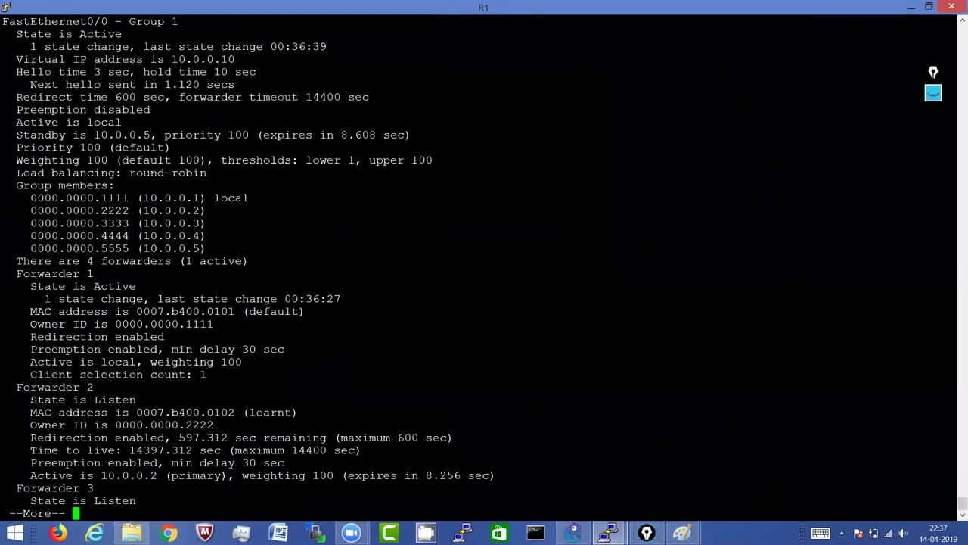
Step: Page to the end of R1's GLBP output, examining the forwarders and the client selection count
key("Return")
key("Return")
key("Return")
key("Return")
key("Return")
key("Return")
key("Return")
key("Return")
key("Return")
key("Return")
key("Return")
key("Return")
key("Return")
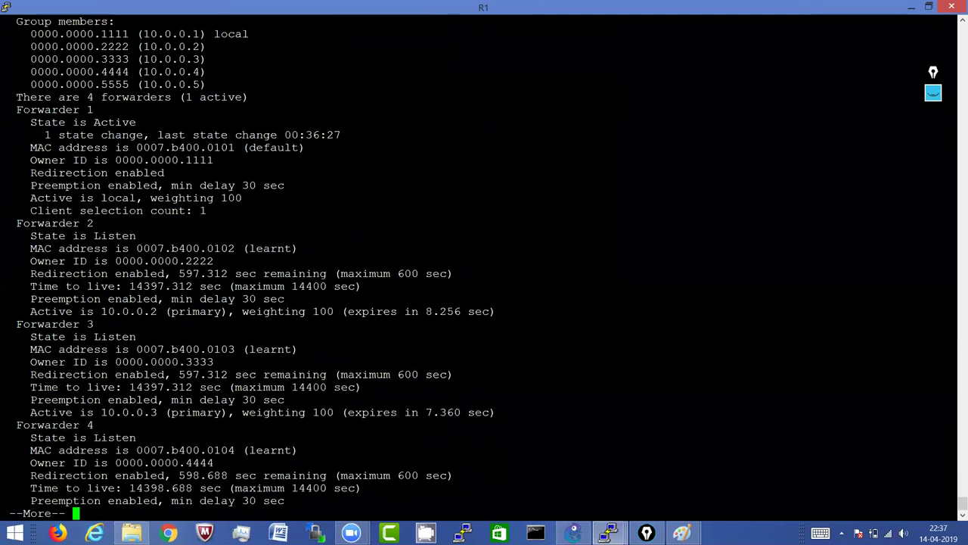
key("Return")
key("Return")
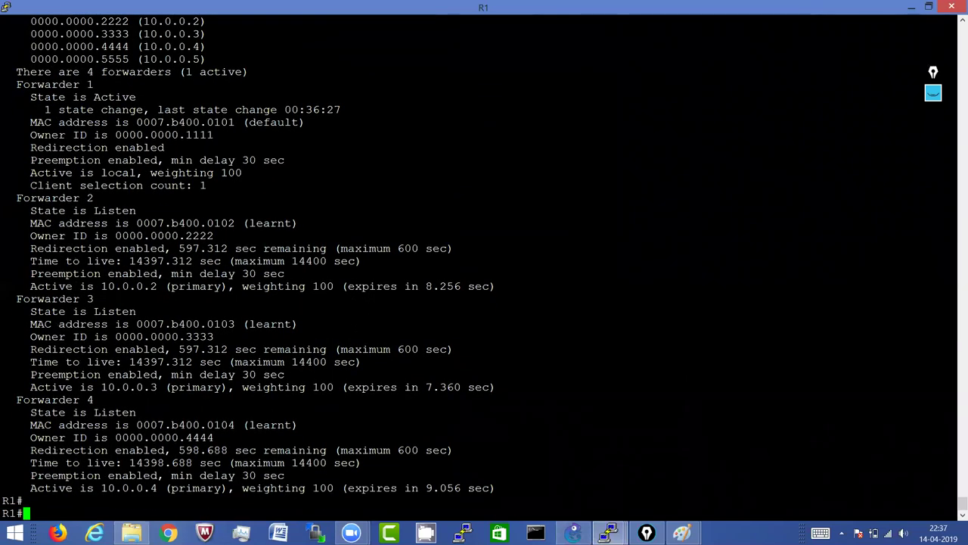
Step: Switch to the R2 console and enter configuration mode for interface f0/0
left_click(607, 532)
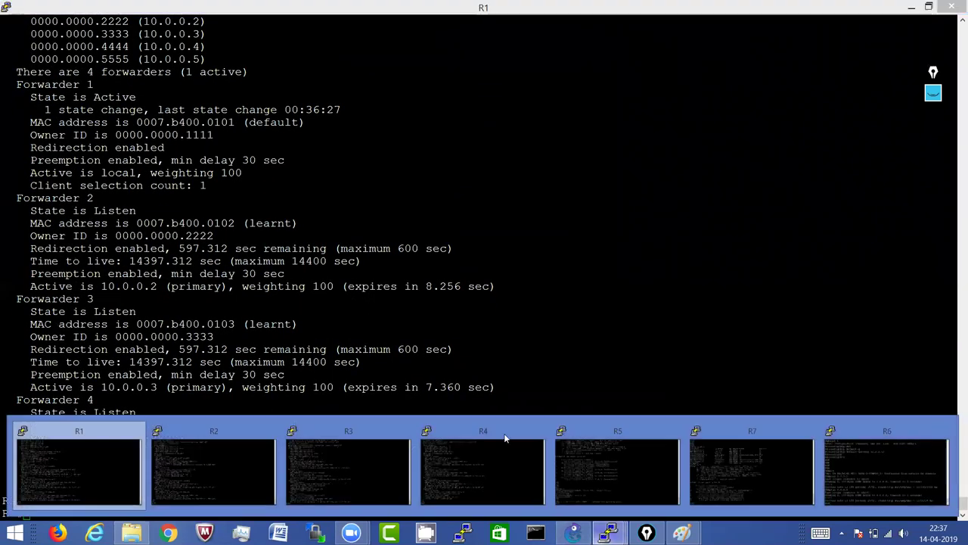
left_click(234, 469)
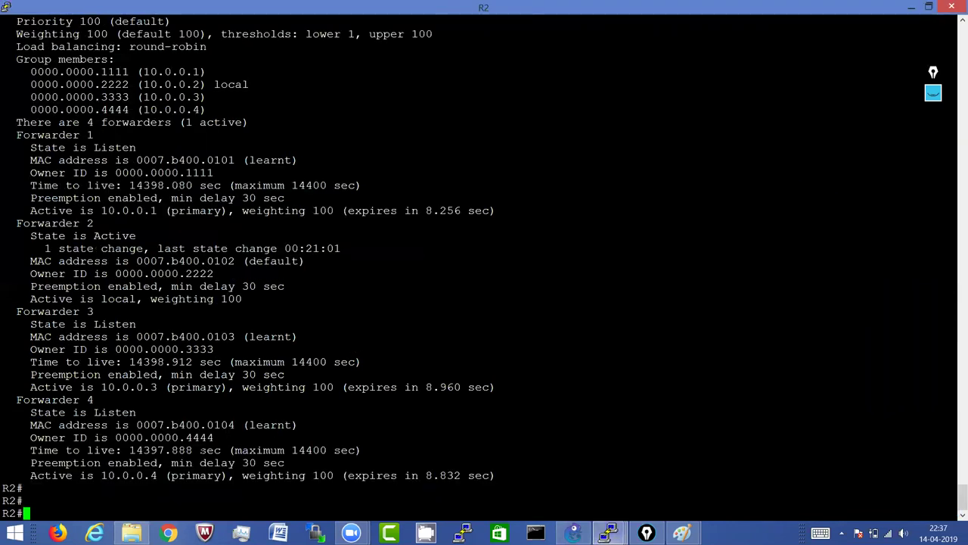
type("conf t")
key("Return")
type("int f0/0")
key("Return")
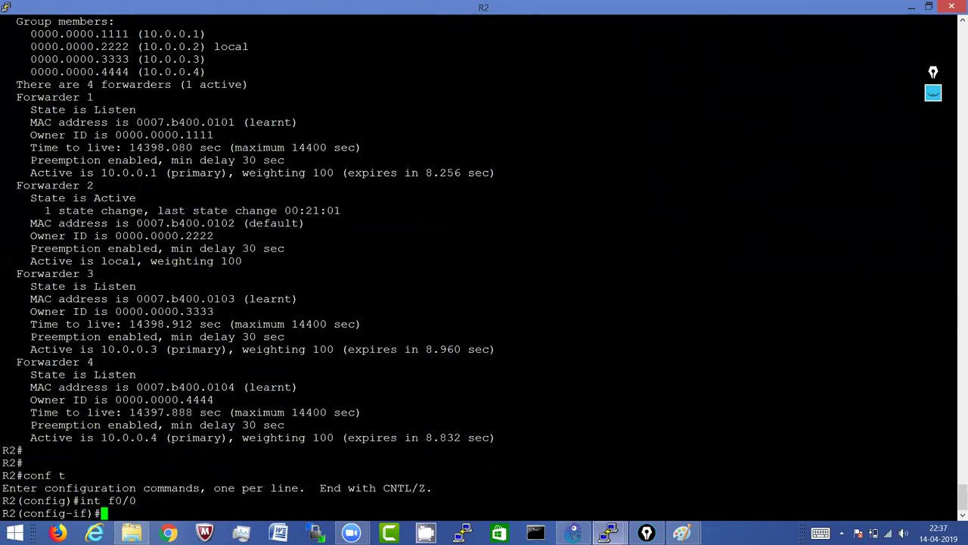
Step: Set the GLBP group 1 priority to 150 on R2's f0/0 and leave configuration mode
type("gl")
key("Tab")
type("1 pr")
key("Tab")
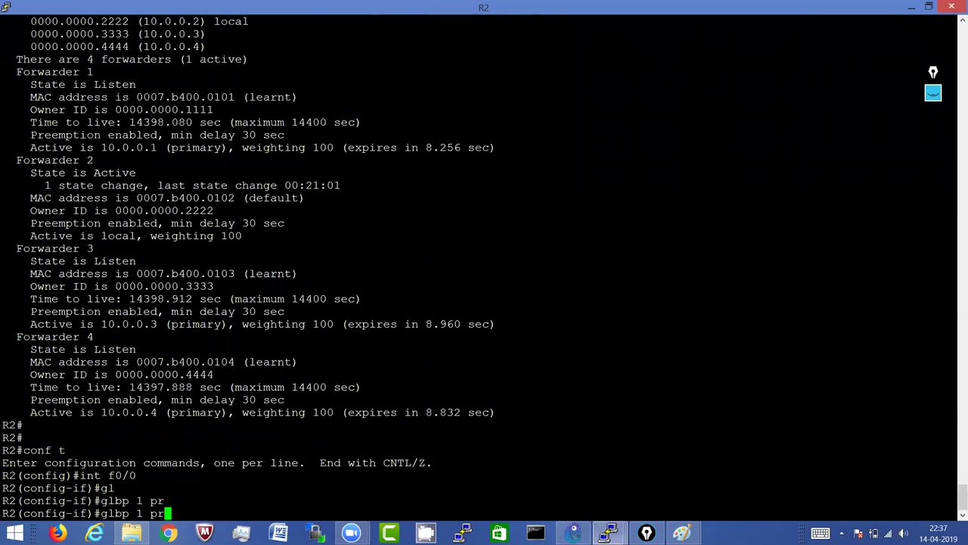
type("i")
key("Tab")
type("150")
key("Return")
key("Return")
key("Return")
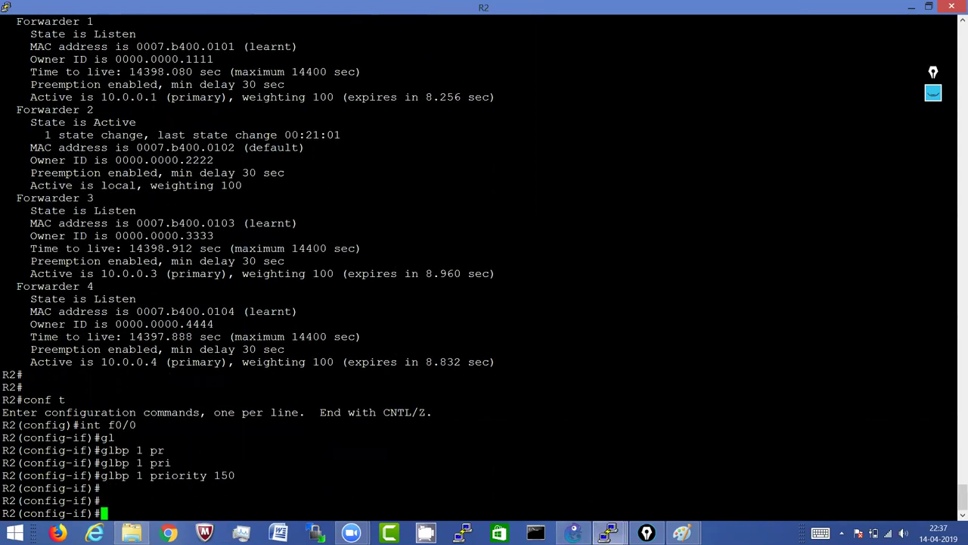
key("Return")
key("Return")
key("Return")
key("ctrl+z")
key("Return")
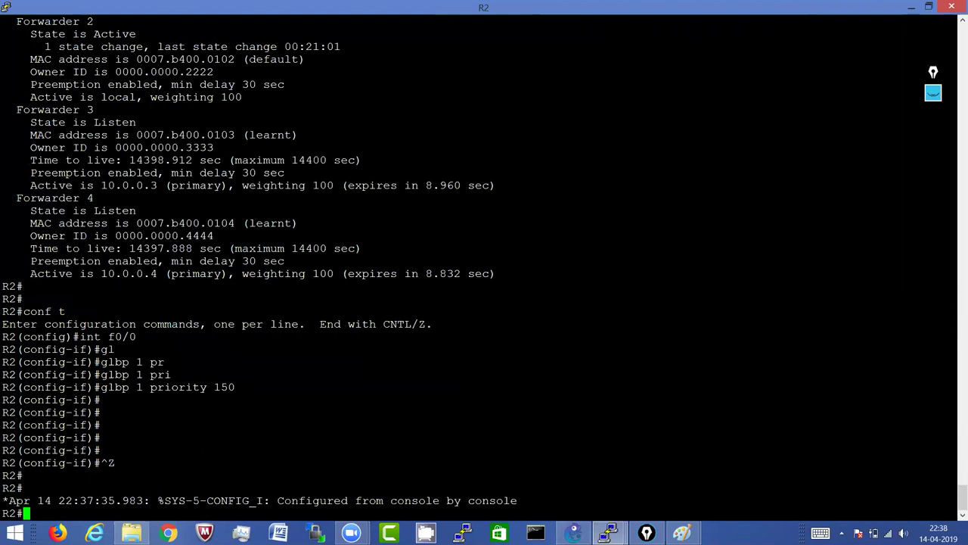
Step: Display R2's GLBP status with sh glbp and advance a few lines through the output
type("sh ")
type("sta")
key("BackSpace")
key("BackSpace")
key("BackSpace")
type("gl")
key("Tab")
key("Return")
key("Return")
key("Return")
key("Return")
key("Return")
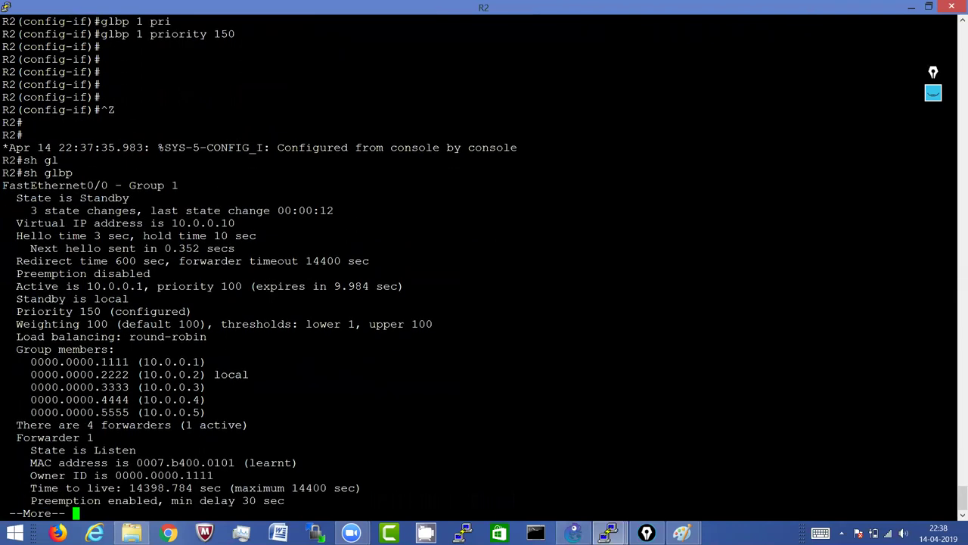
Step: Examine the state, active router, priority and preemption lines in R2's GLBP output, and exit the paged output
left_click_drag(143, 198, 86, 198)
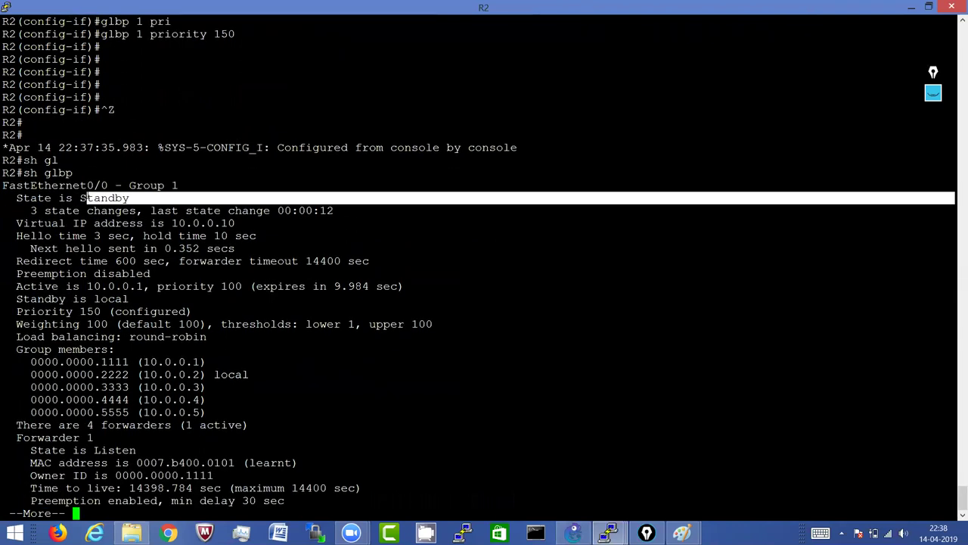
left_click_drag(151, 286, 96, 286)
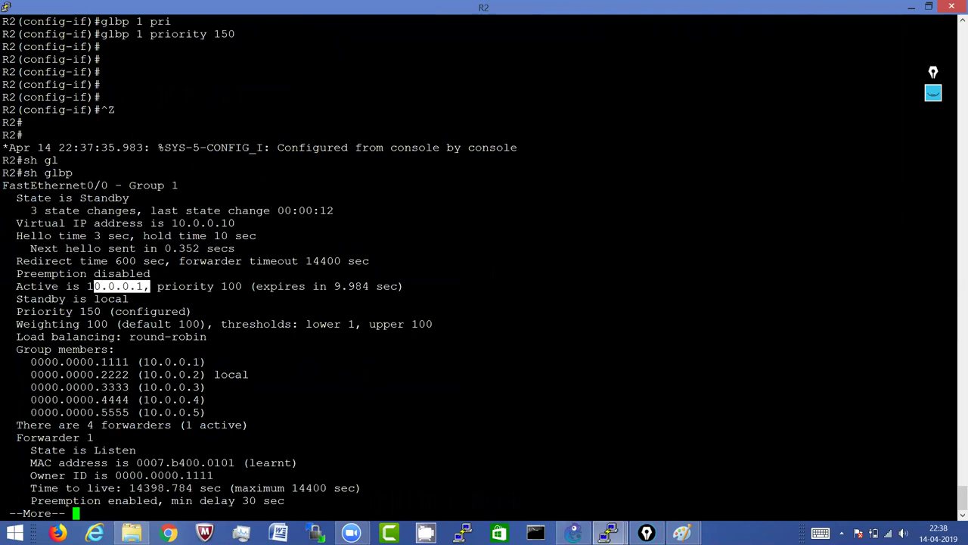
left_click_drag(248, 286, 194, 286)
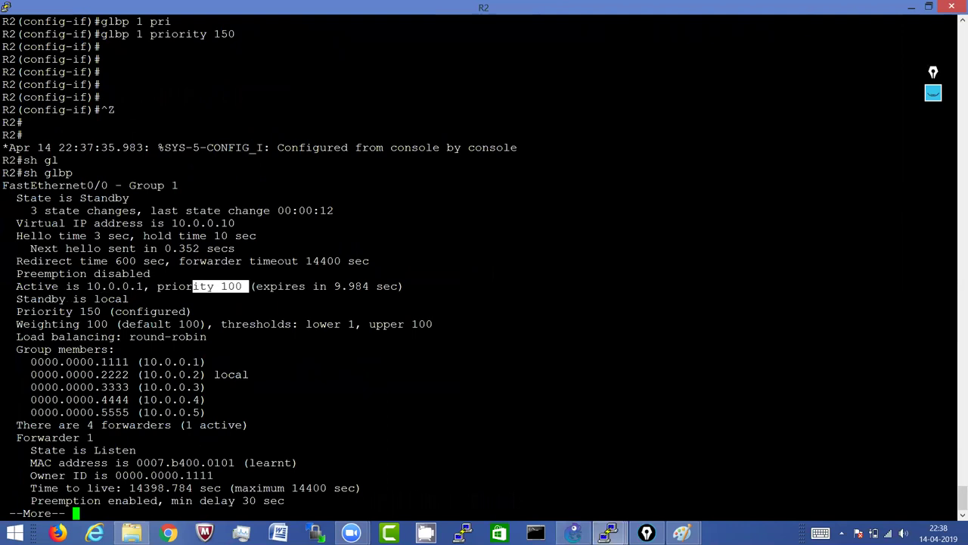
left_click_drag(109, 310, 68, 310)
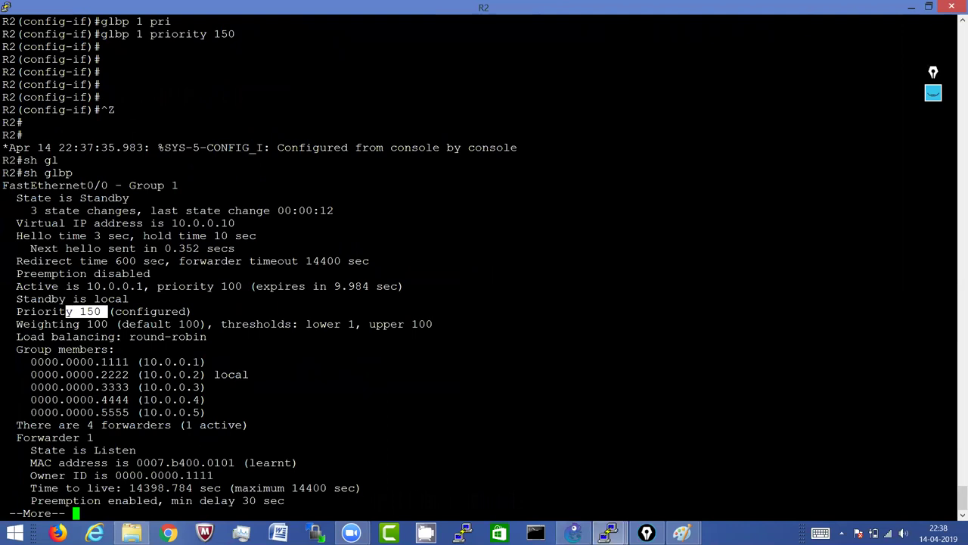
left_click_drag(227, 273, 65, 261)
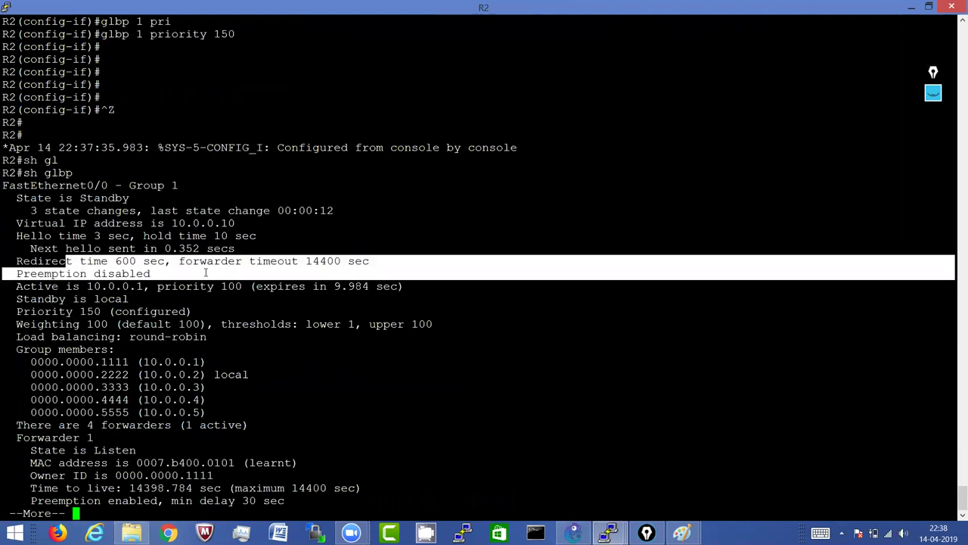
left_click(65, 261)
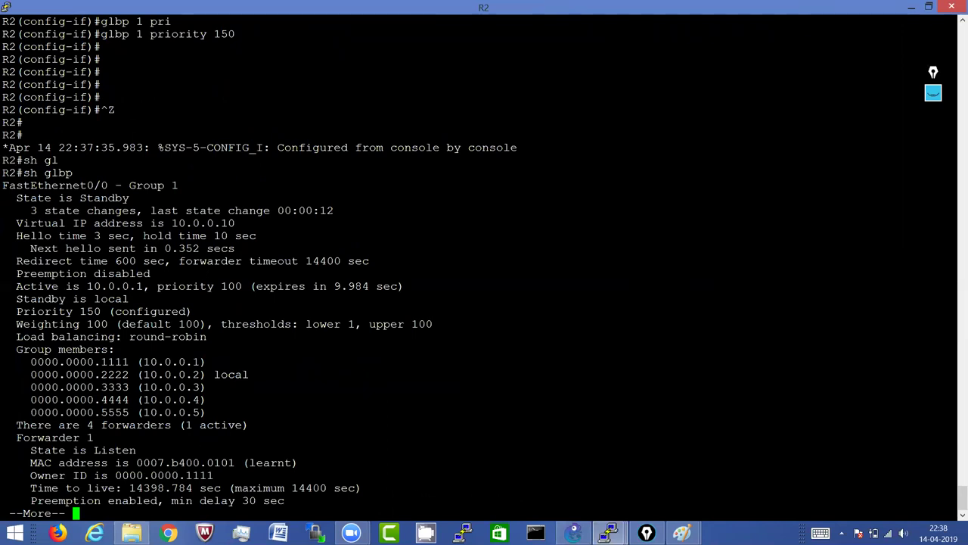
key("q")
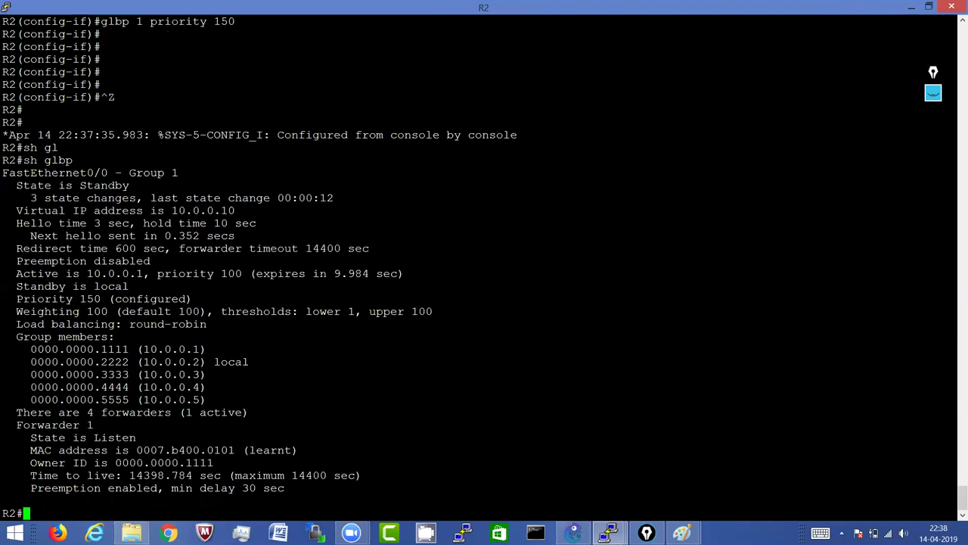
Step: Clear space with blank prompt lines on R2 and enter interface configuration for fa0/0
key("Return")
key("Return")
key("Return")
key("Return")
type("conf t")
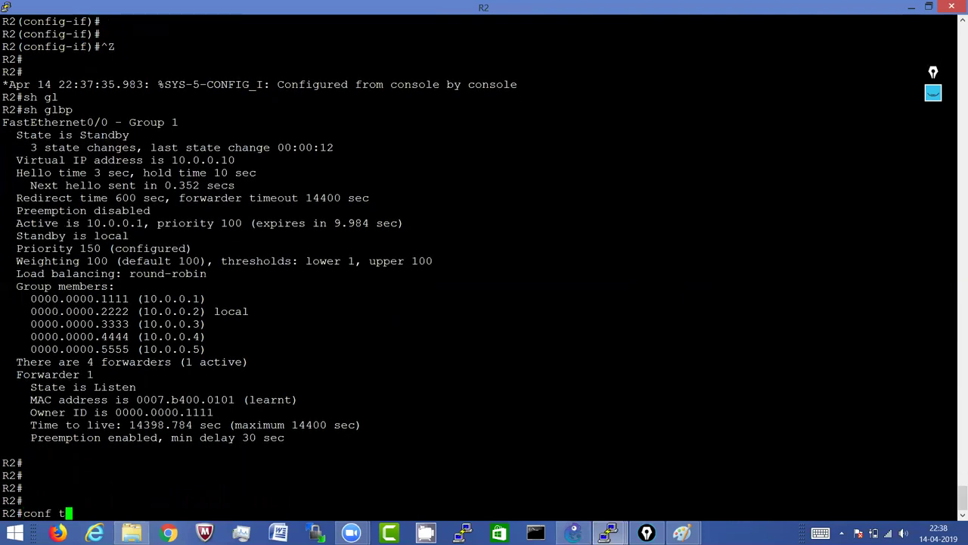
key("Return")
type("int fa0/0")
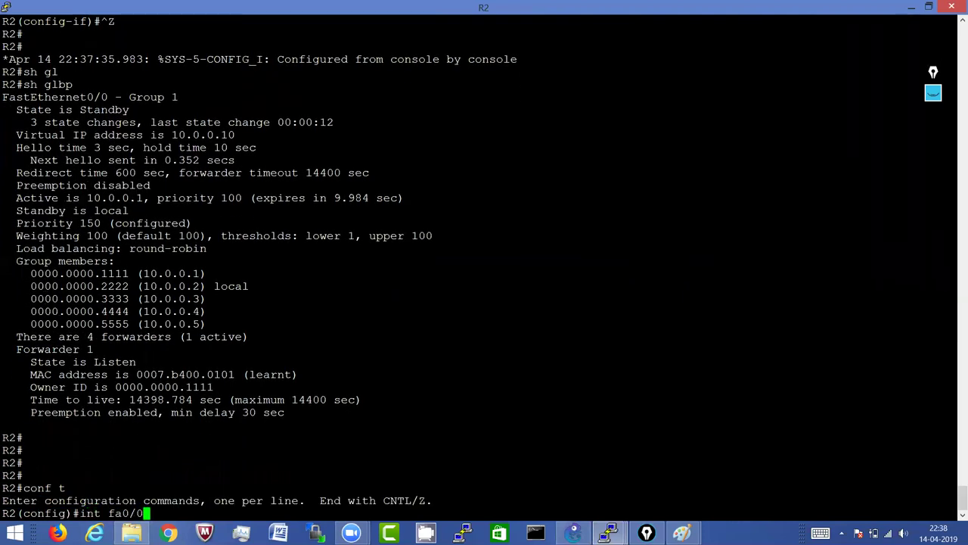
key("Return")
Step: Enable preemption for GLBP group 1 on R2's fa0/0 and return to privileged mode
type("glbp 1 pr")
key("Tab")
type("1 preempt")
key("Tab")
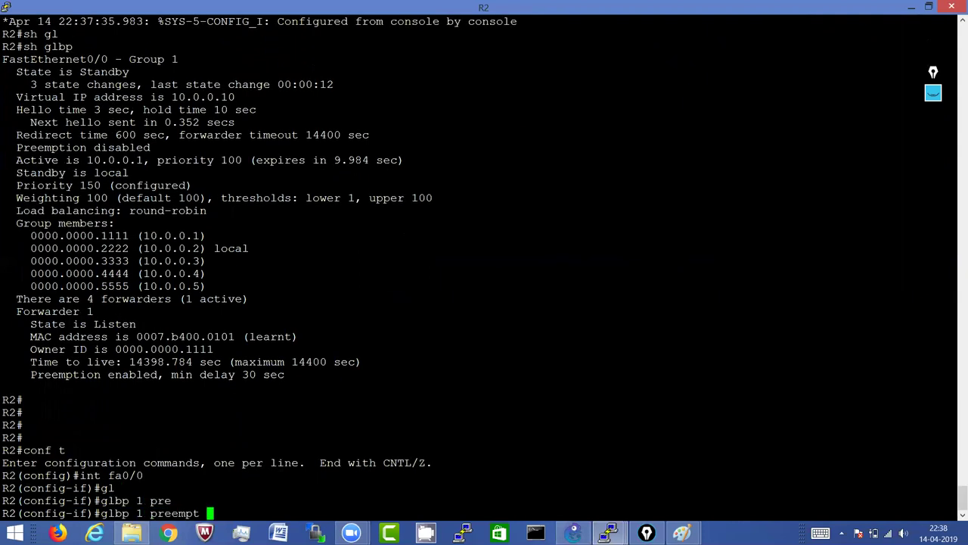
key("Return")
key("ctrl+z")
Step: Display R2's GLBP status twice with sh glbp, examining the Active and Preemption lines
type("sh glbp")
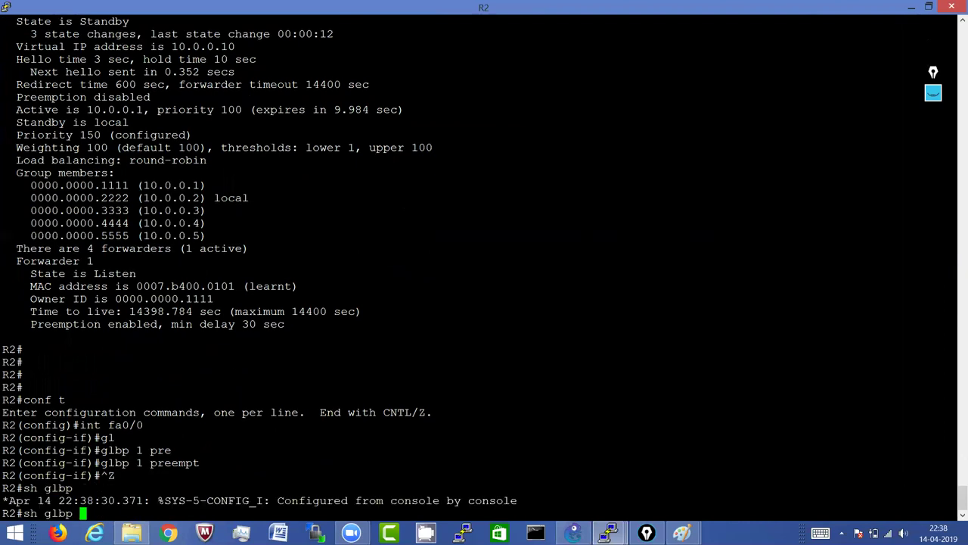
key("Return")
key("Return")
key("q")
key("Up")
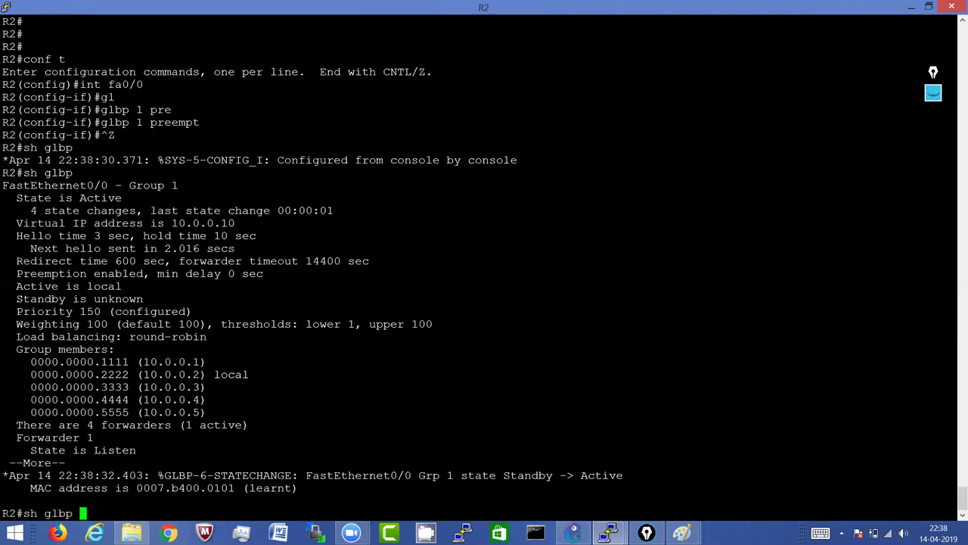
key("Return")
key("Return")
key("Return")
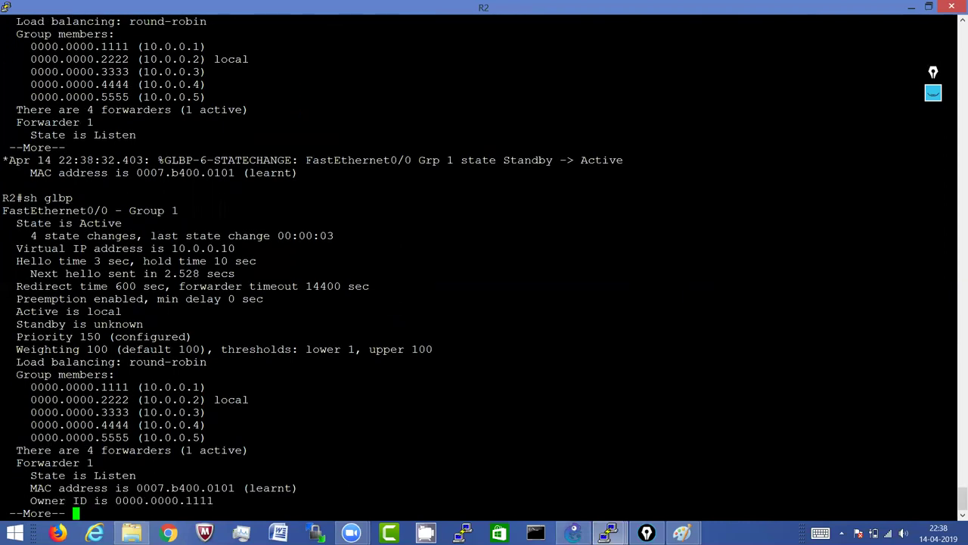
left_click_drag(954, 311, 13, 311)
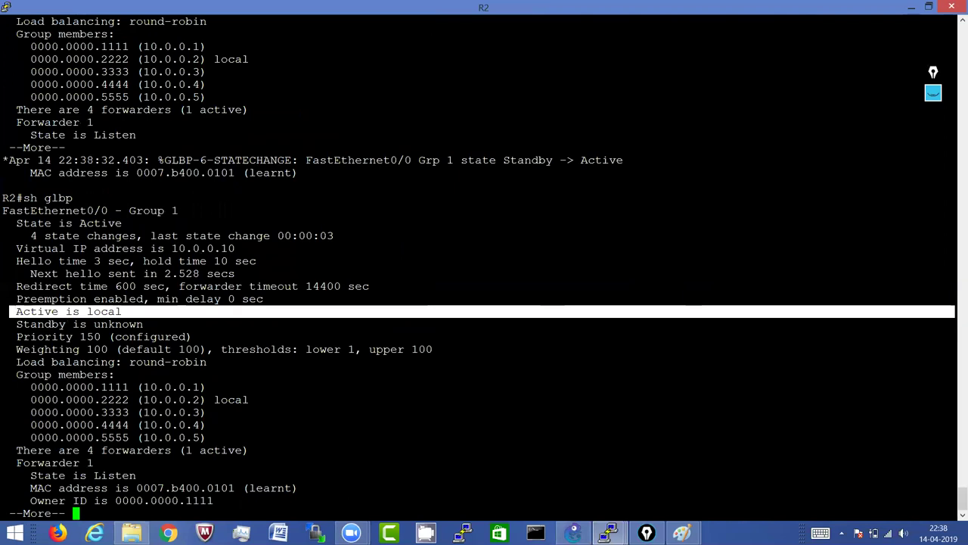
left_click_drag(16, 299, 128, 299)
Step: Rerun sh glbp twice more on R2 and examine the Active and Standby router lines
key("q")
key("Up")
key("Return")
key("Return")
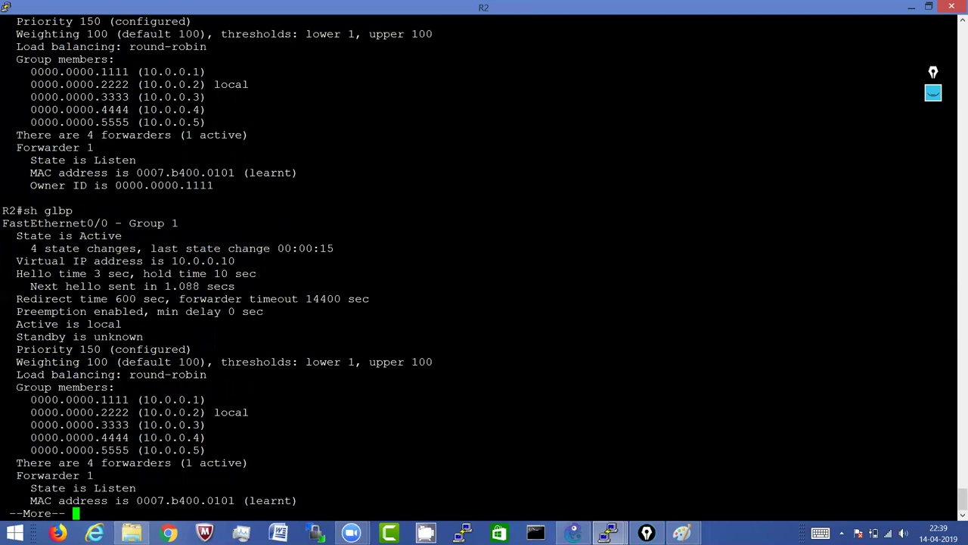
key("q")
key("Up")
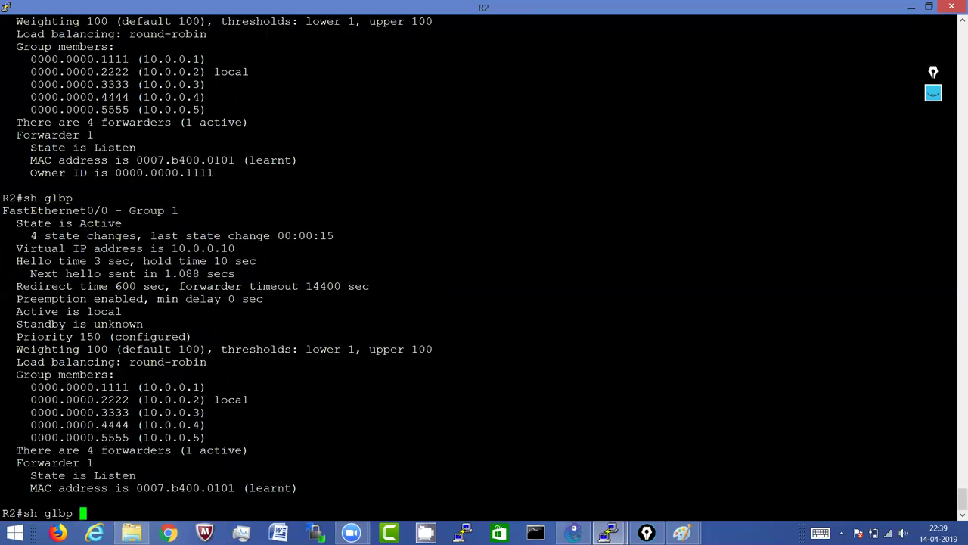
key("Return")
key("Return")
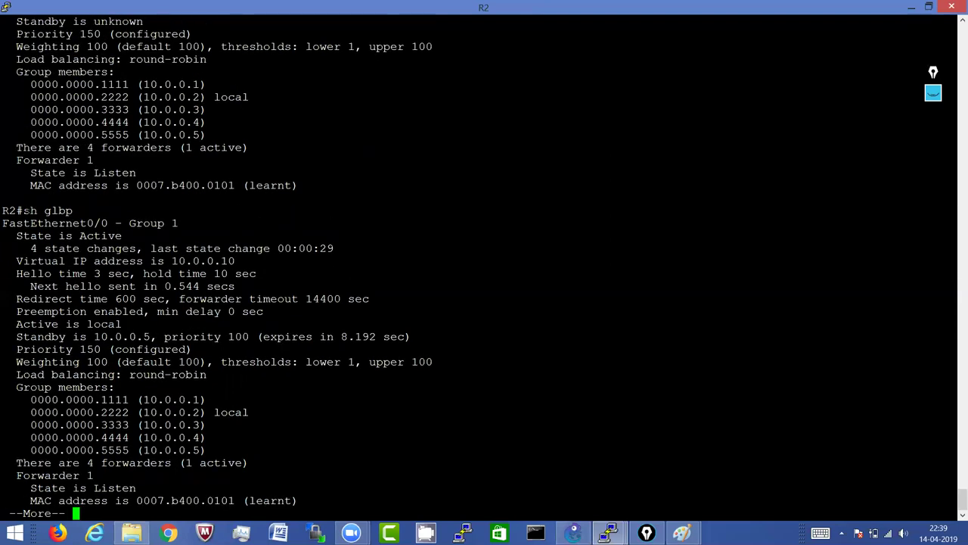
left_click_drag(102, 324, 156, 336)
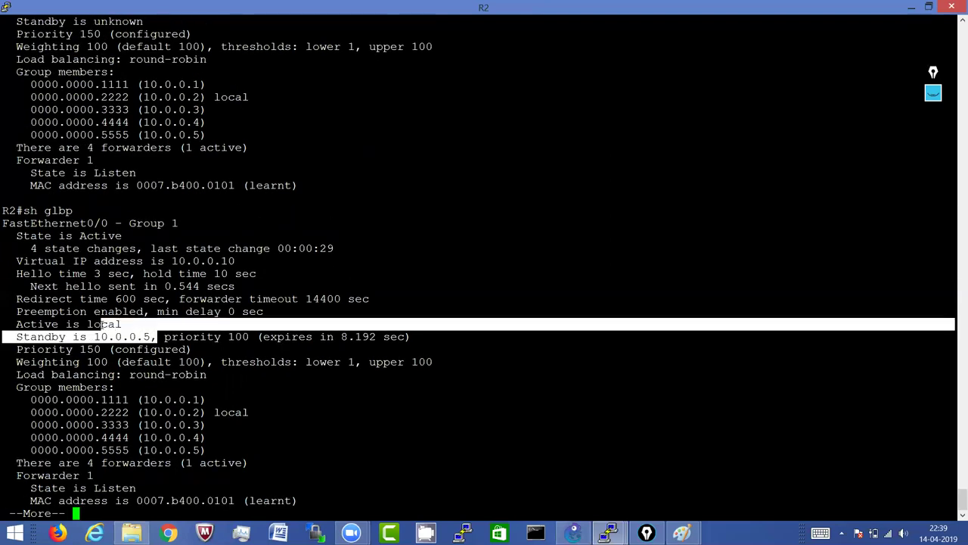
left_click(157, 336)
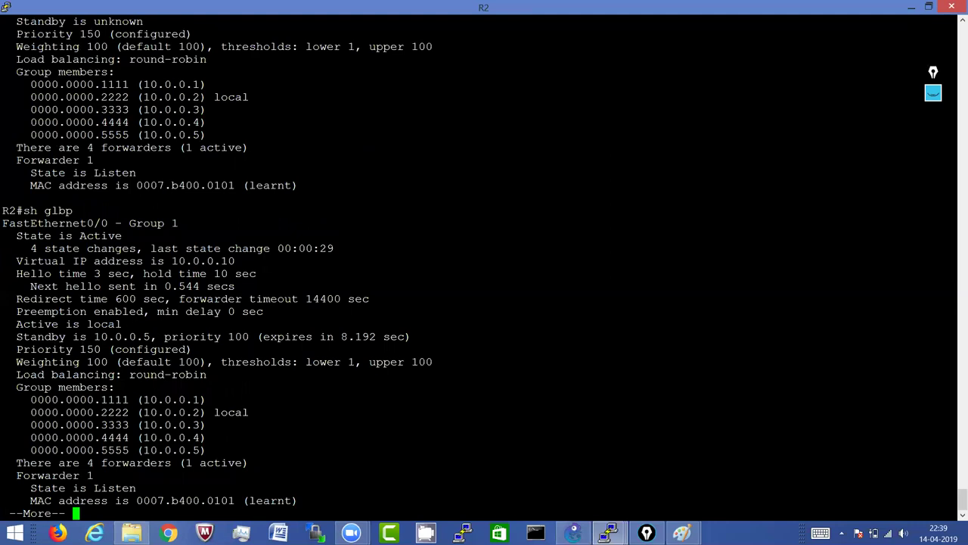
left_click_drag(102, 323, 276, 324)
left_click(276, 324)
Step: Page through the rest of R2's GLBP output, examining Forwarders 1 to 4
key("Return")
key("Return")
key("Return")
key("Return")
key("Return")
key("Return")
key("Return")
key("Return")
key("Return")
key("Return")
key("Return")
key("Return")
key("Return")
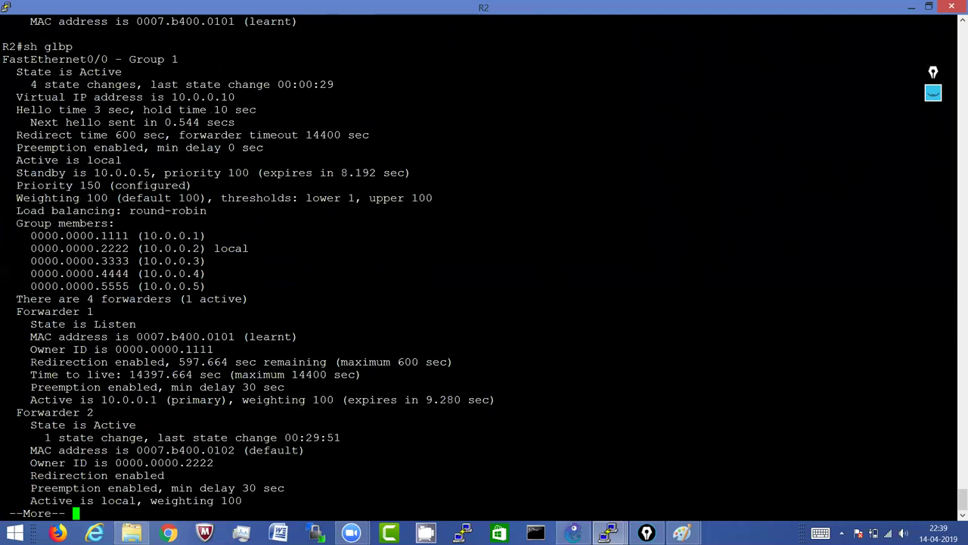
key("Return")
key("Return")
key("Return")
key("Return")
key("Return")
key("Return")
key("Return")
key("Return")
key("Return")
key("Return")
key("Return")
key("Return")
key("Return")
key("Return")
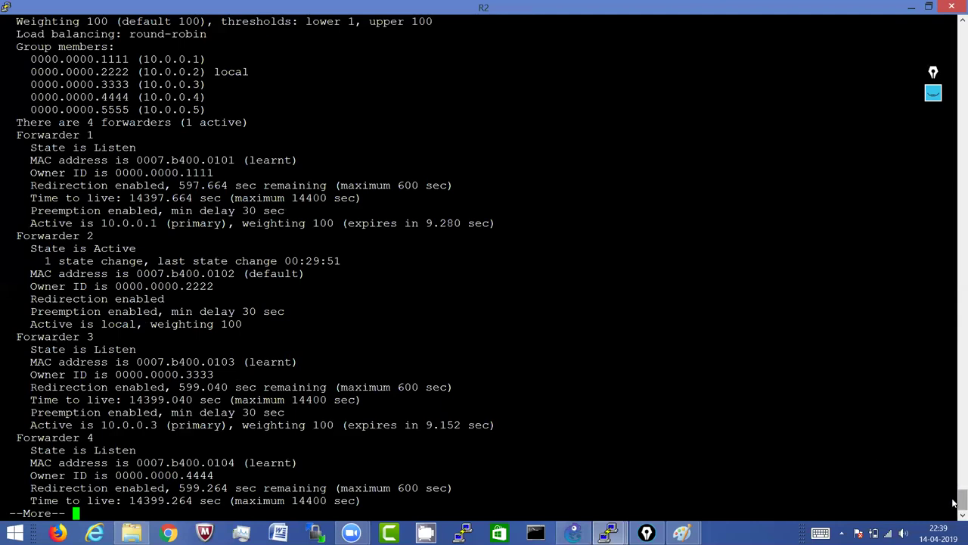
Step: Go back to R2's earlier GLBP output and examine the weighting and its lower and upper thresholds
scroll(955, 502, "up", 10)
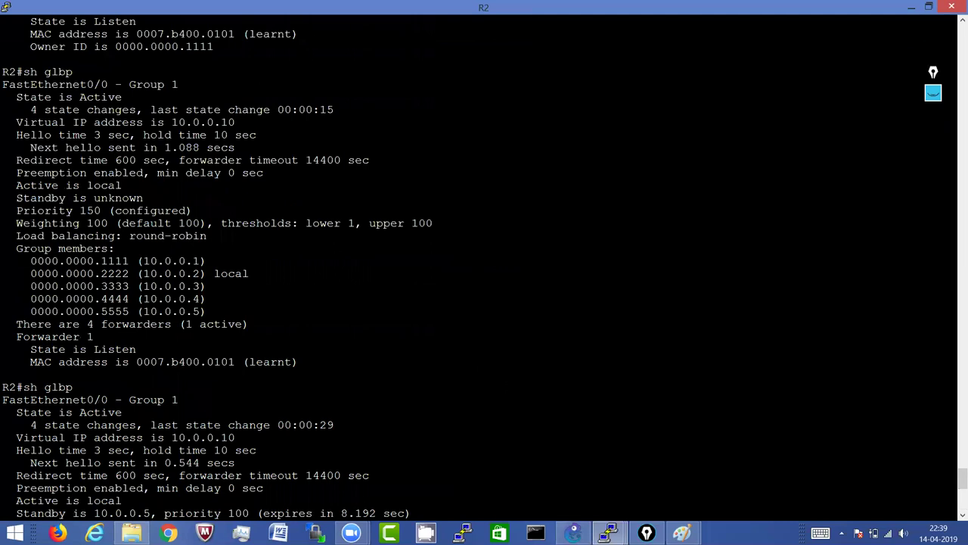
left_click_drag(306, 224, 361, 214)
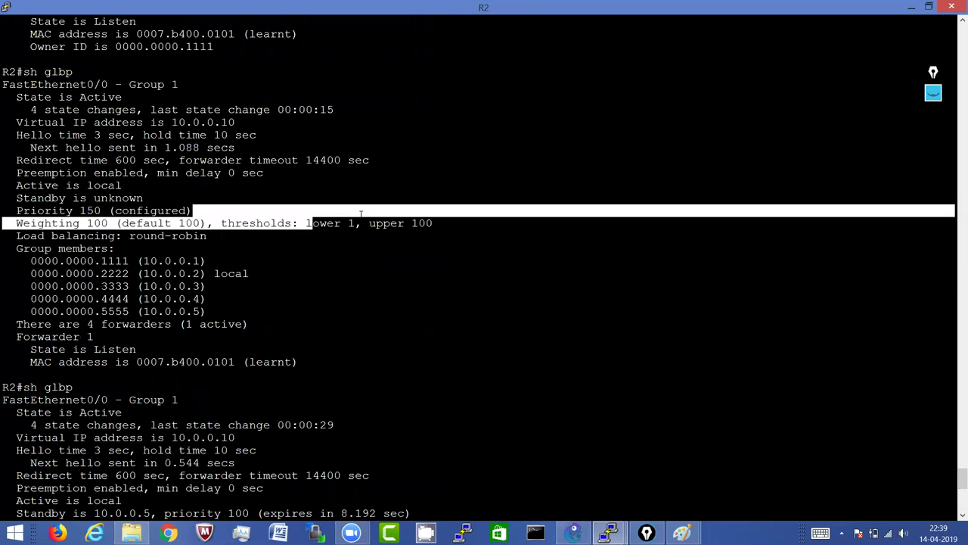
left_click(192, 211)
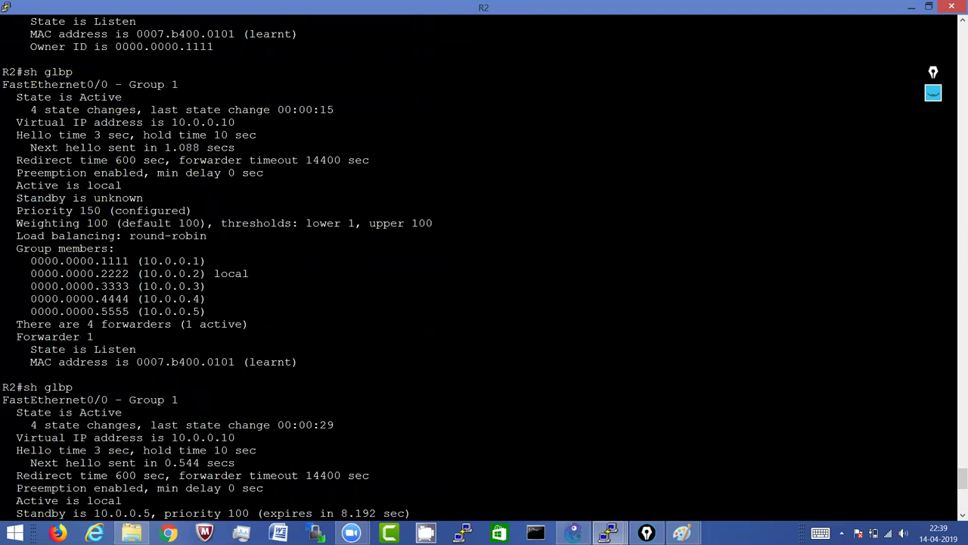